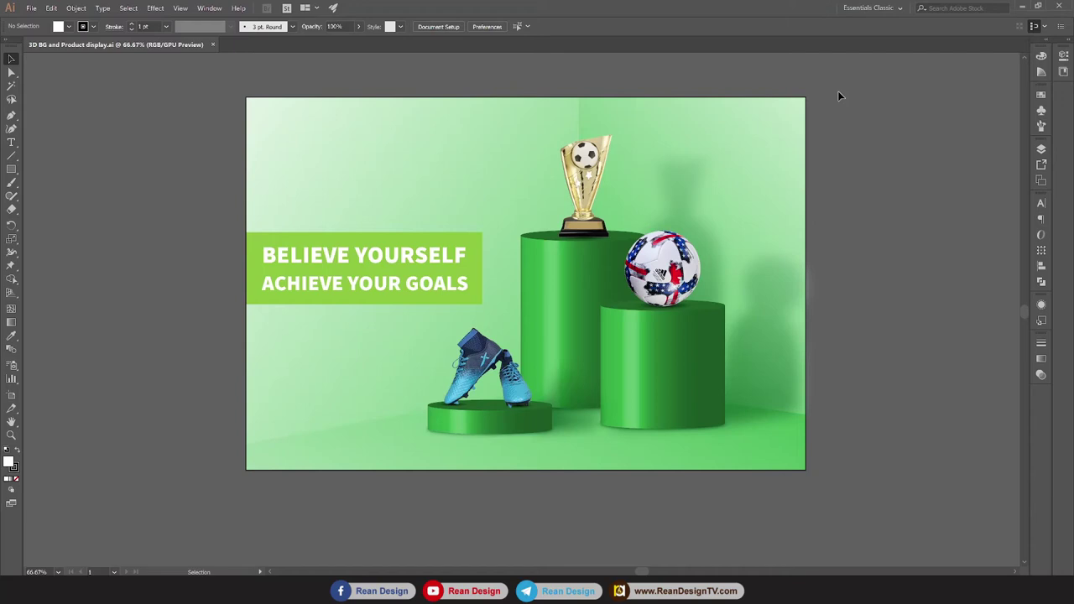
Create a new 1500 × 1000 px artboard to the right of the trophy scene.
{"action": "scroll", "coordinate": [841, 97], "scroll_direction": "up", "scroll_amount": 1}
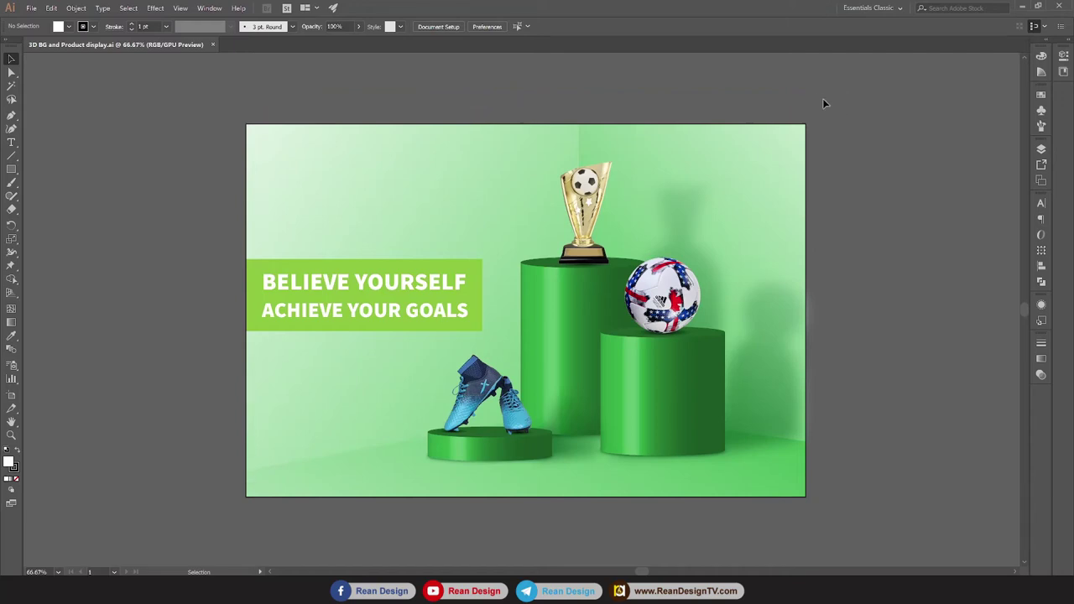
{"action": "scroll", "coordinate": [847, 277], "scroll_direction": "down", "scroll_amount": 1}
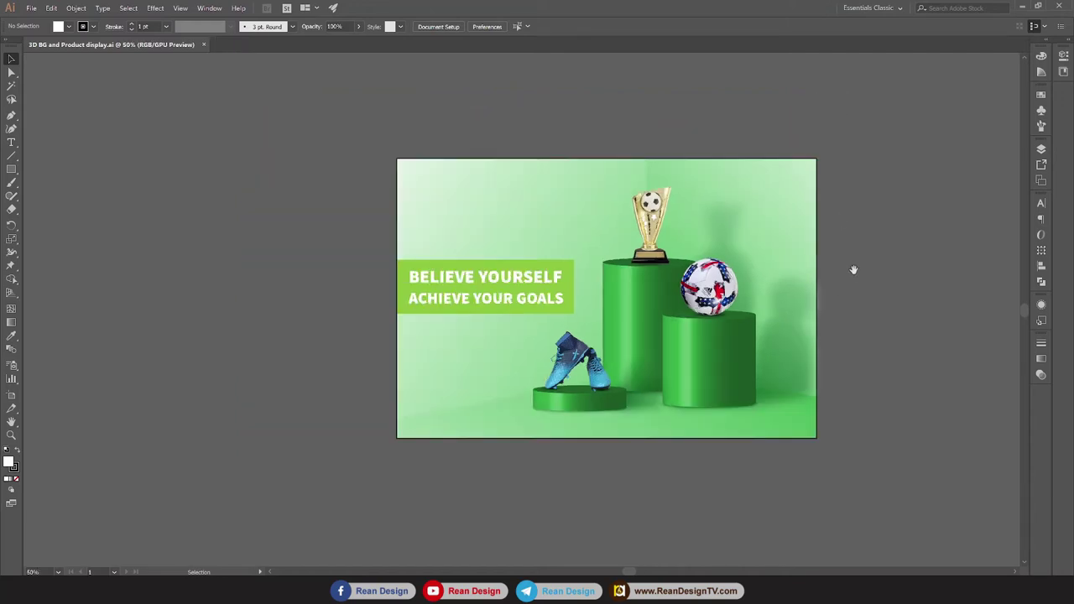
{"action": "mouse_move", "coordinate": [852, 269]}
{"action": "left_mouse_down"}
{"action": "mouse_move", "coordinate": [554, 272]}
{"action": "mouse_move", "coordinate": [549, 283]}
{"action": "left_mouse_up"}
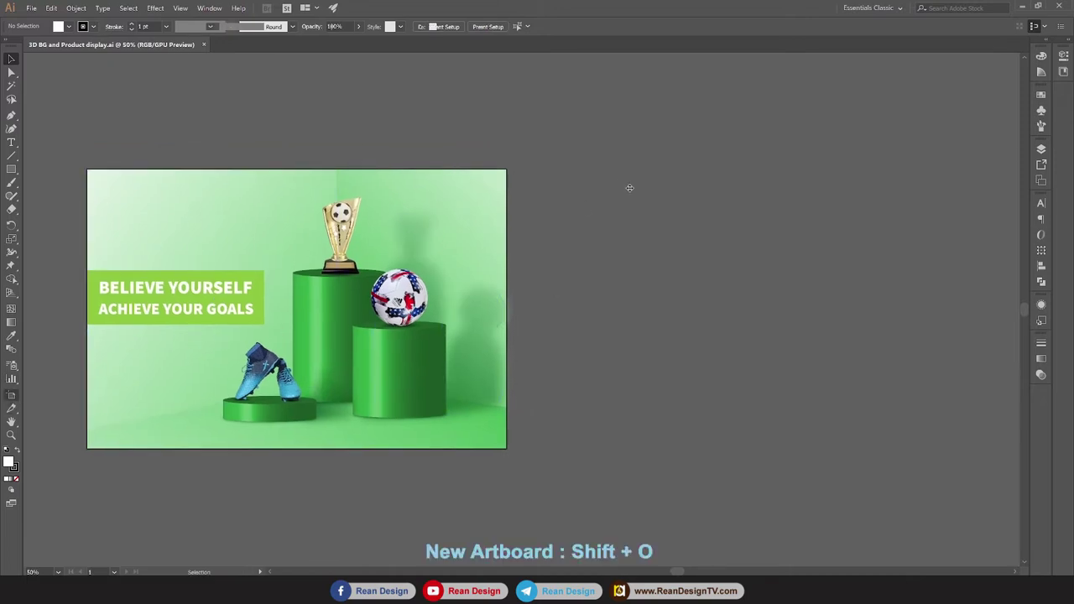
{"action": "key", "text": "shift+o"}
{"action": "mouse_move", "coordinate": [604, 169]}
{"action": "left_mouse_down"}
{"action": "mouse_move", "coordinate": [778, 400]}
{"action": "mouse_move", "coordinate": [924, 449]}
{"action": "left_mouse_up"}
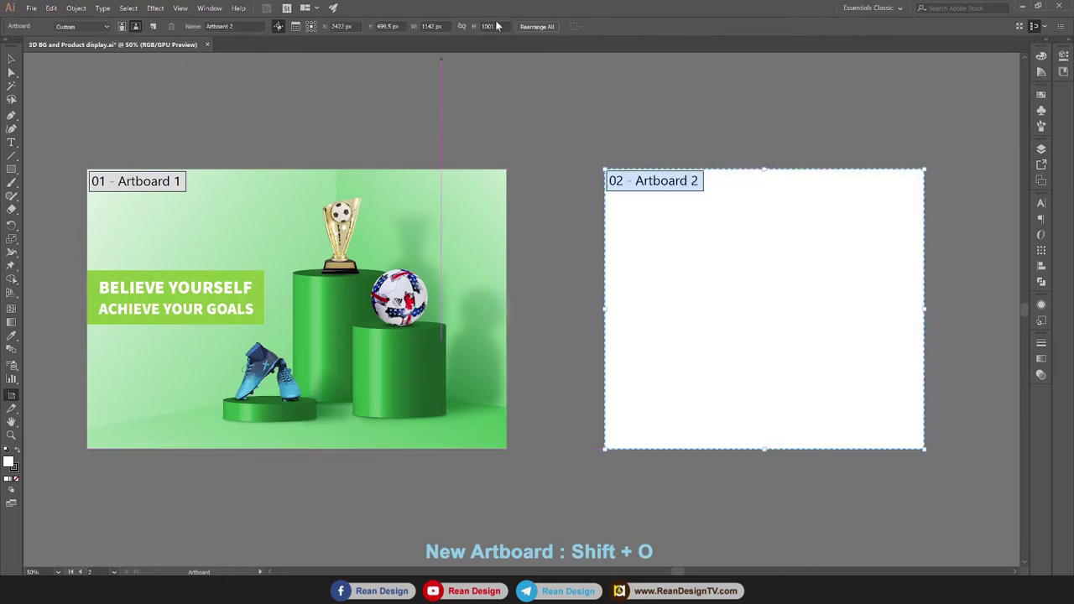
{"action": "left_click", "coordinate": [492, 26]}
{"action": "type", "text": "100"}
{"action": "key", "text": "Return"}
{"action": "left_click", "coordinate": [432, 26]}
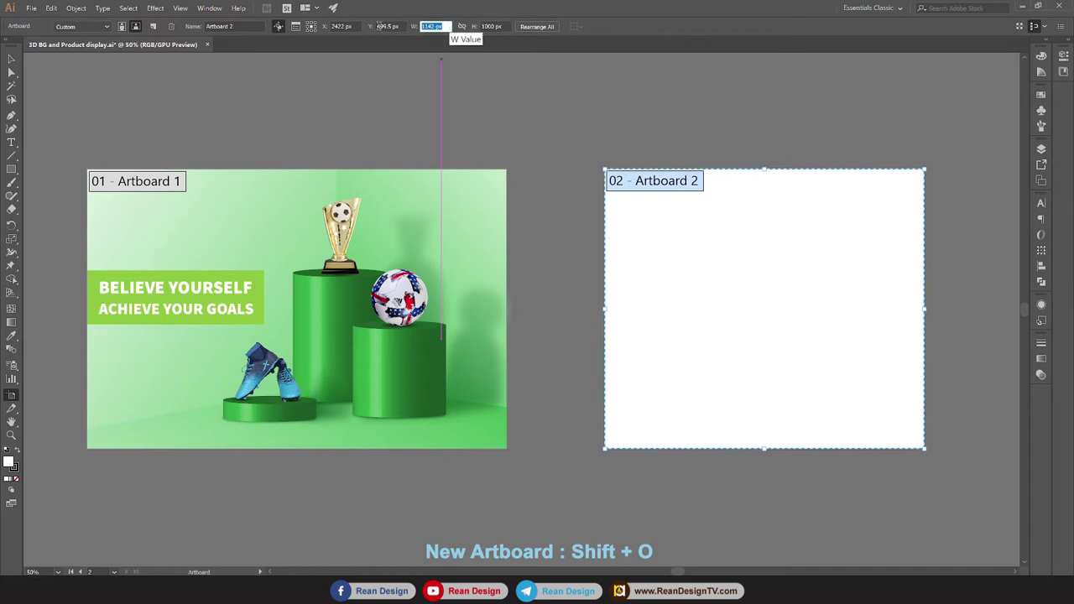
{"action": "type", "text": "1500"}
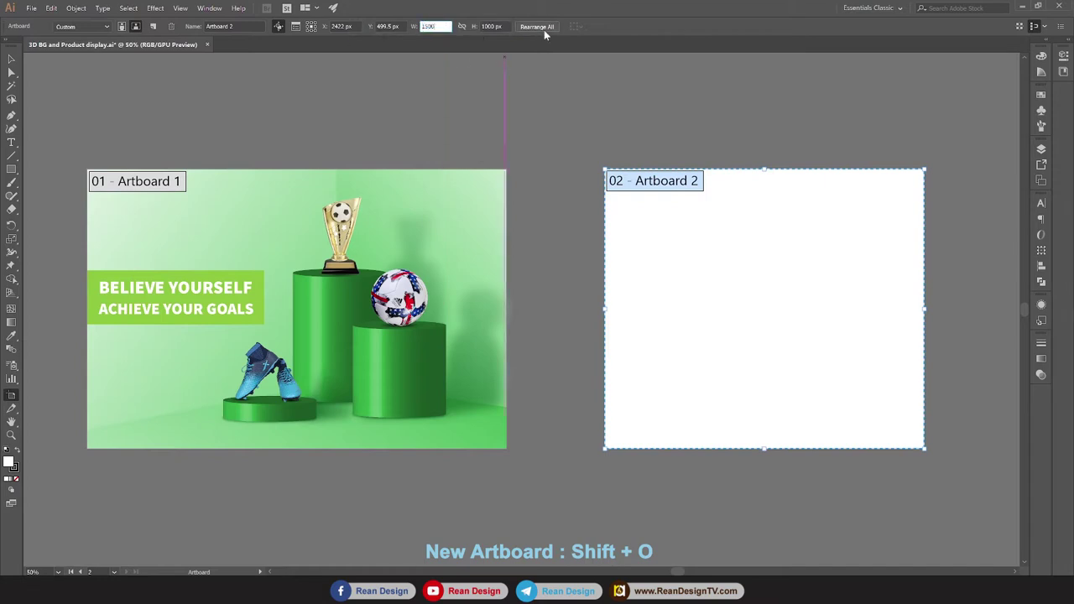
{"action": "key", "text": "Tab"}
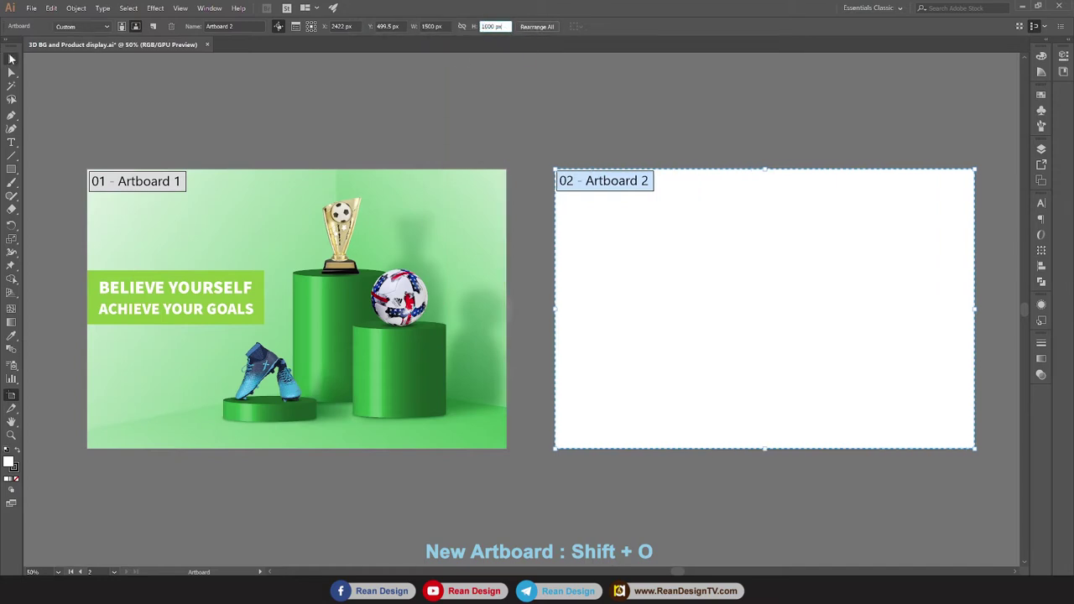
Move the second artboard closer, next to Artboard 1.
{"action": "left_click", "coordinate": [12, 58]}
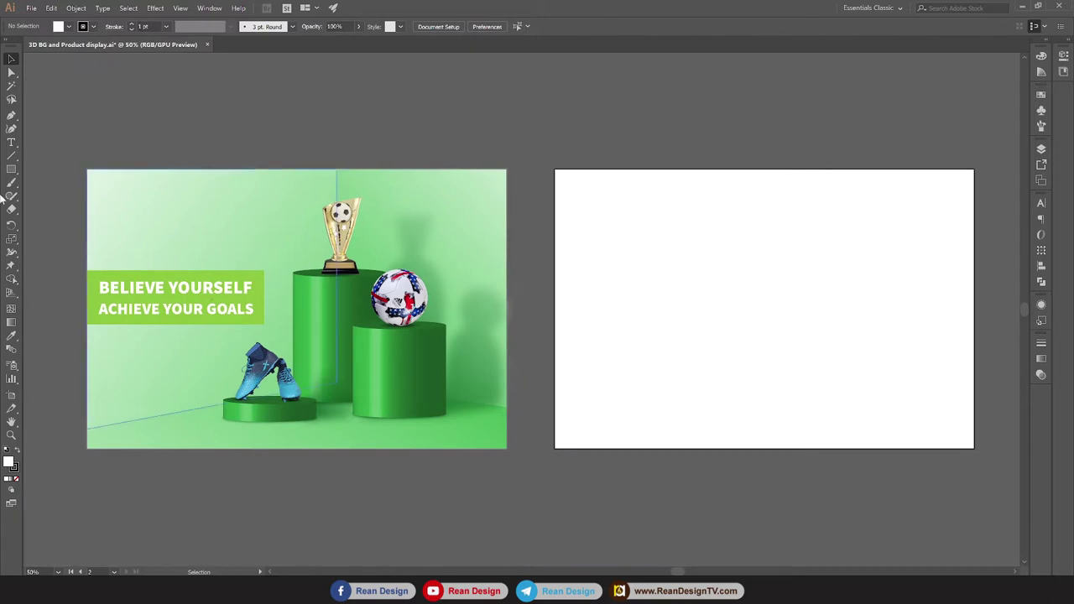
{"action": "left_click", "coordinate": [11, 394]}
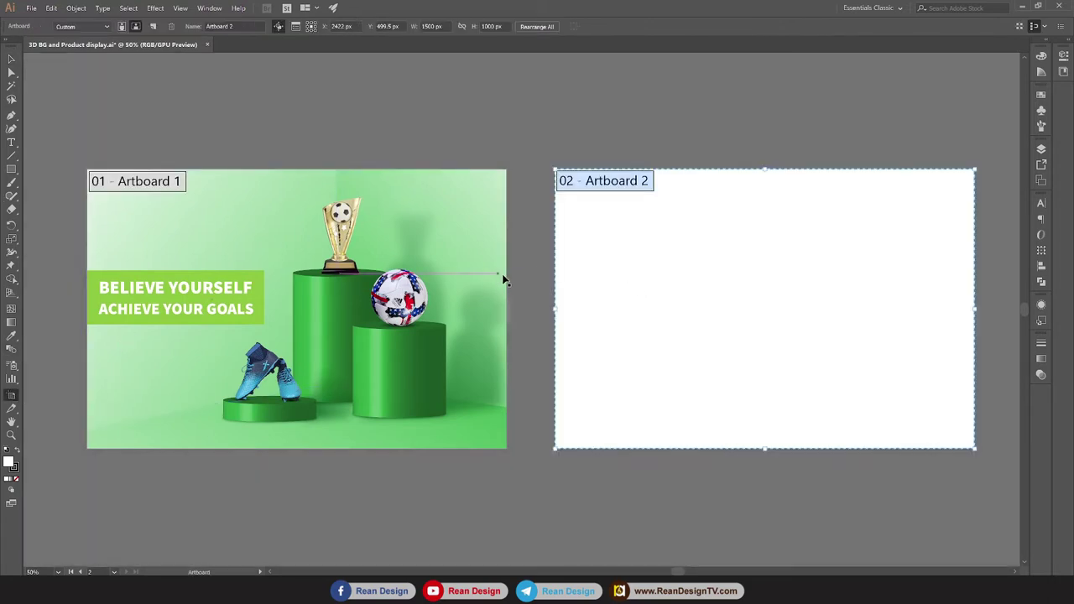
{"action": "left_click_drag", "start_coordinate": [619, 269], "coordinate": [586, 266]}
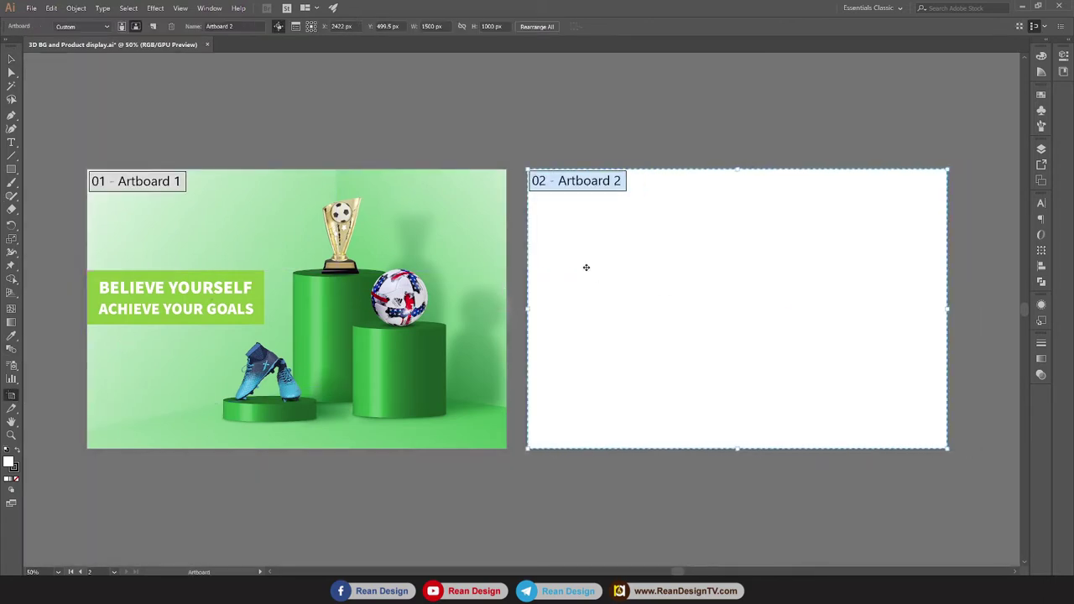
{"action": "left_click", "coordinate": [12, 58]}
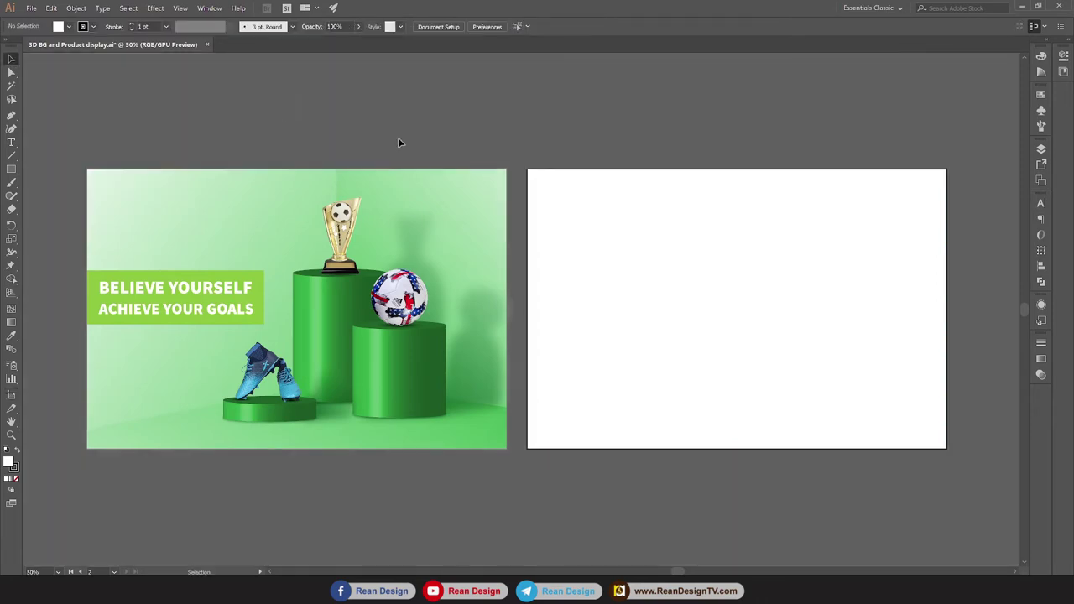
Inspect the shadow and ellipse, then draw a 734 px green square at Artboard 2's top-left corner.
{"action": "scroll", "coordinate": [455, 140], "scroll_direction": "down", "scroll_amount": 1}
{"action": "left_click", "coordinate": [418, 183]}
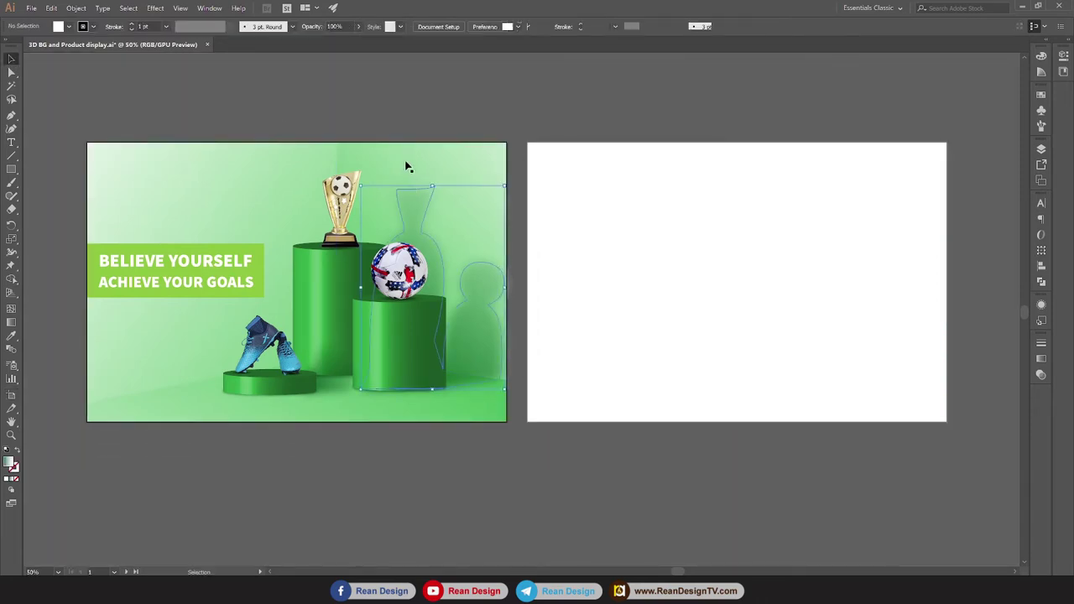
{"action": "left_click", "coordinate": [268, 407]}
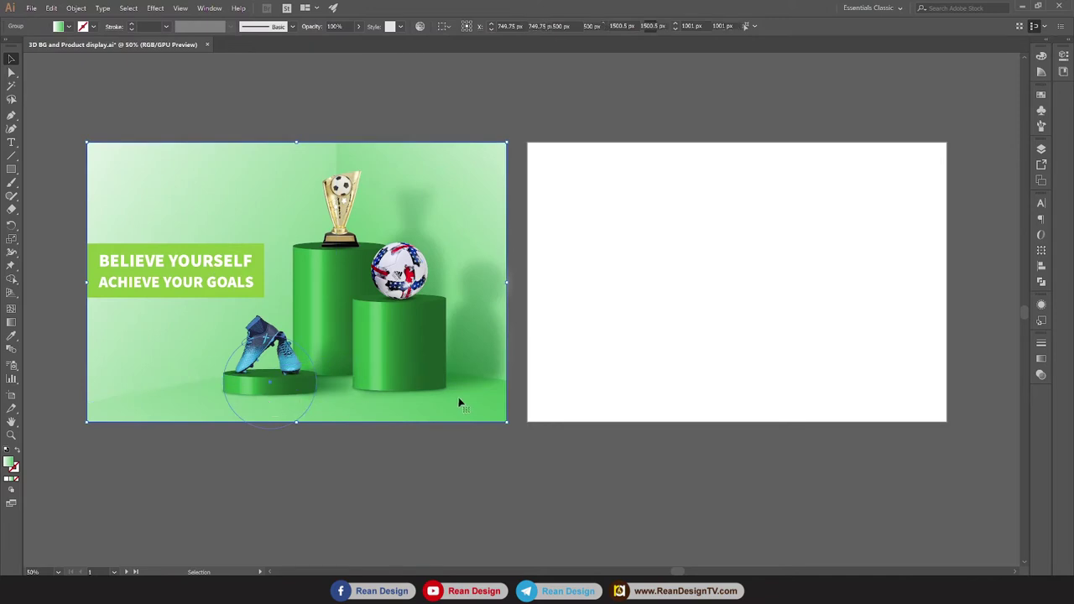
{"action": "left_click", "coordinate": [497, 525]}
{"action": "left_click_drag", "start_coordinate": [538, 516], "coordinate": [576, 450]}
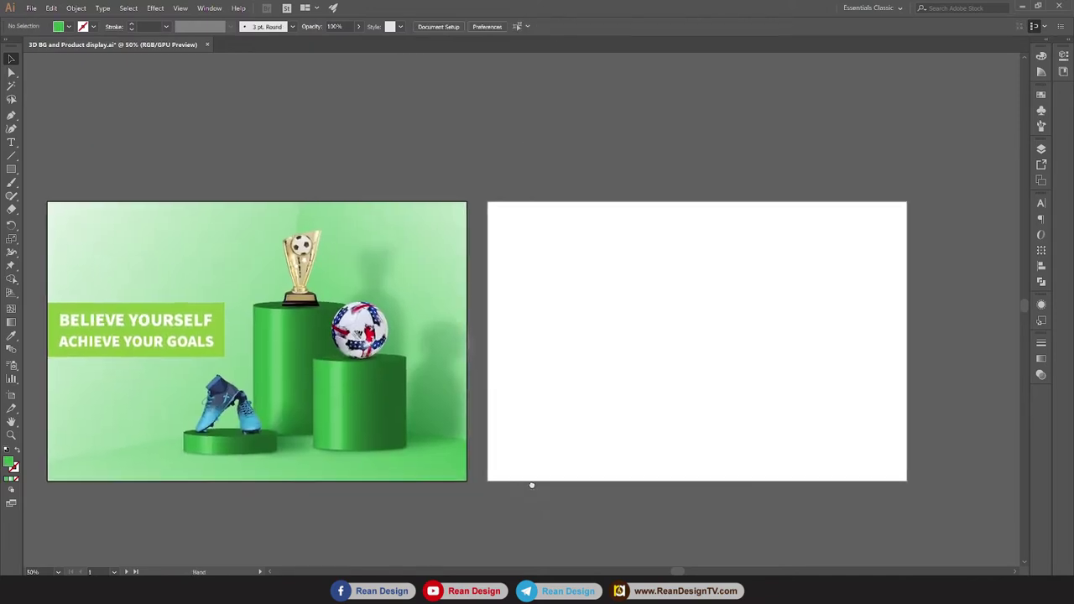
{"action": "left_click", "coordinate": [12, 171]}
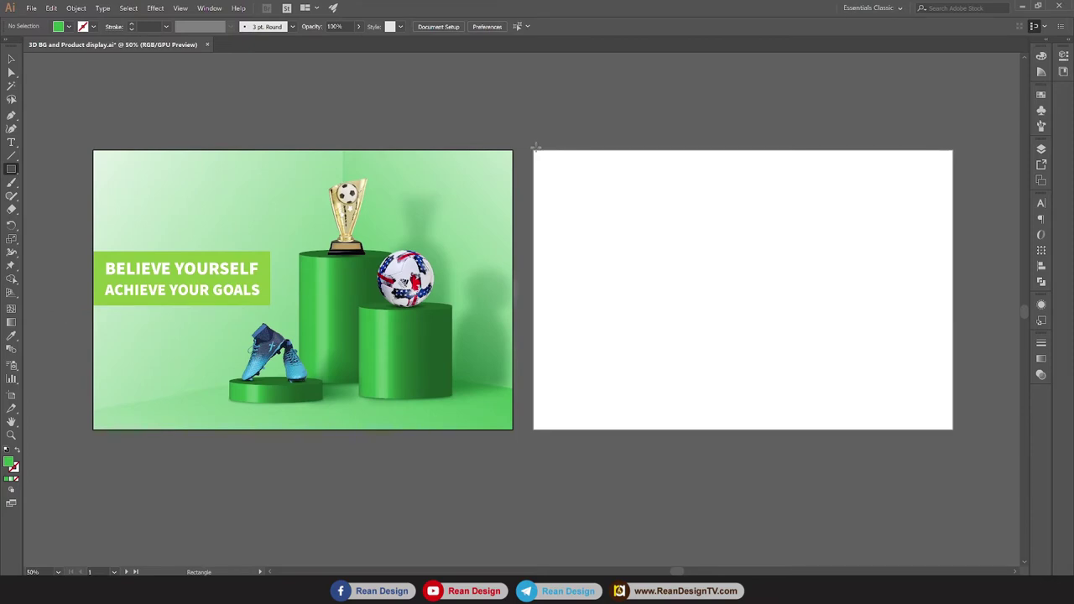
{"action": "mouse_move", "coordinate": [534, 150]}
{"action": "left_mouse_down"}
{"action": "mouse_move", "coordinate": [738, 284]}
{"action": "mouse_move", "coordinate": [715, 284]}
{"action": "mouse_move", "coordinate": [713, 367]}
{"action": "mouse_move", "coordinate": [721, 374]}
{"action": "mouse_move", "coordinate": [738, 355]}
{"action": "left_mouse_up"}
Duplicate the square to its right and stretch the copy to 760 px, reaching the artboard edge.
{"action": "key", "text": "v"}
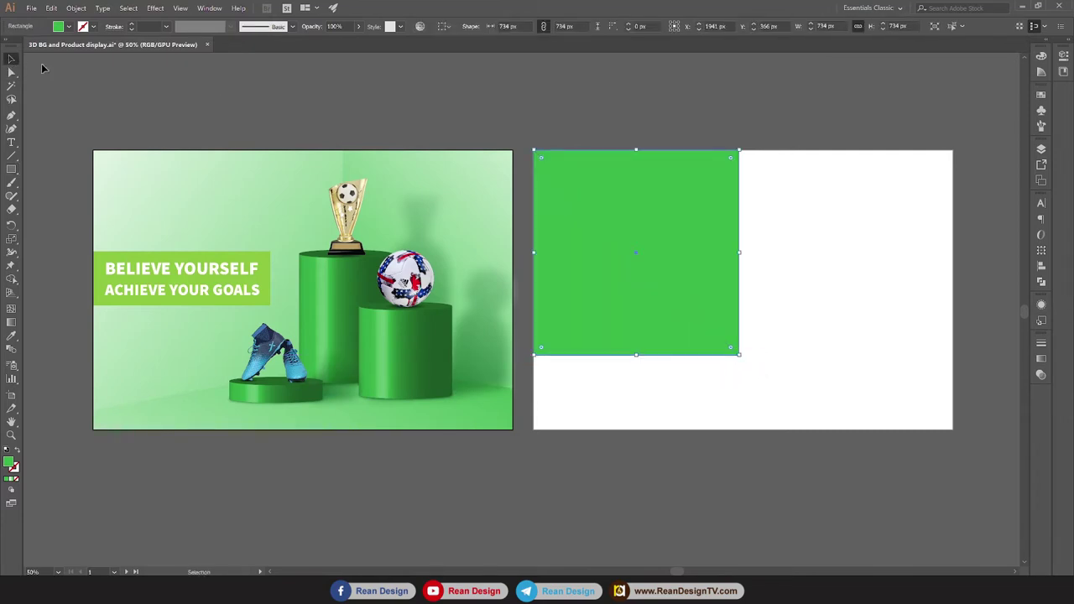
{"action": "left_click", "coordinate": [481, 187]}
{"action": "left_click", "coordinate": [557, 199]}
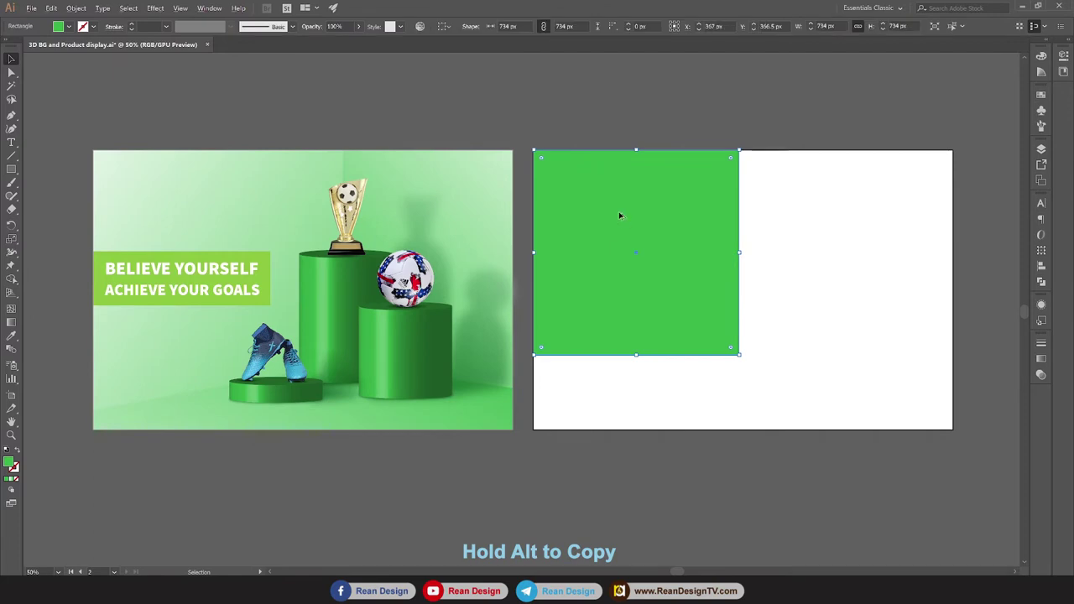
{"action": "mouse_move", "coordinate": [621, 216]}
{"action": "left_mouse_down"}
{"action": "mouse_move", "coordinate": [722, 227]}
{"action": "mouse_move", "coordinate": [825, 222]}
{"action": "left_mouse_up"}
{"action": "left_click", "coordinate": [778, 252]}
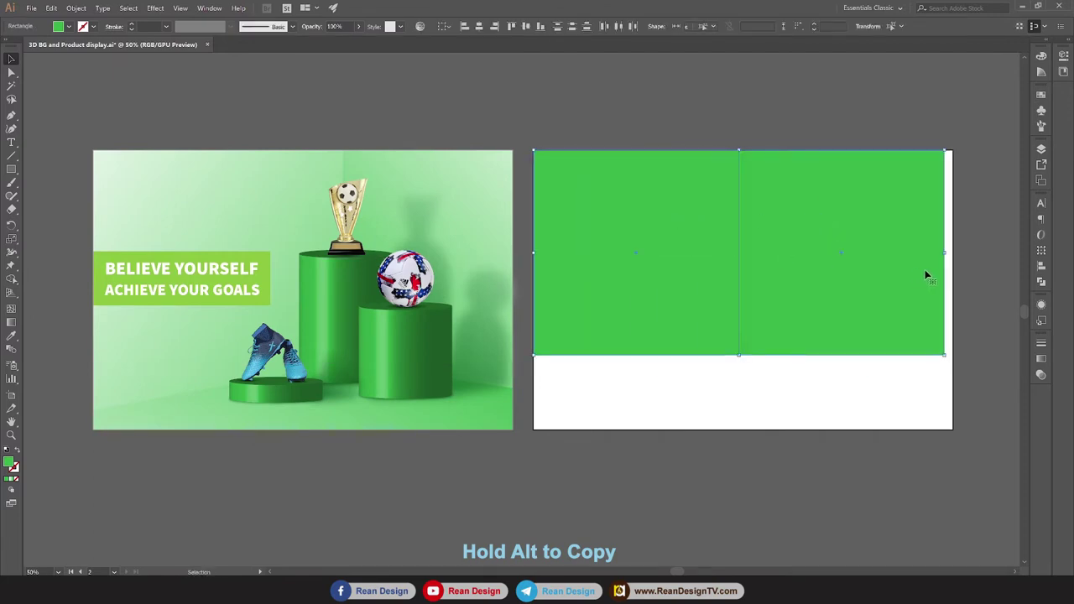
{"action": "left_click_drag", "start_coordinate": [944, 252], "coordinate": [953, 252]}
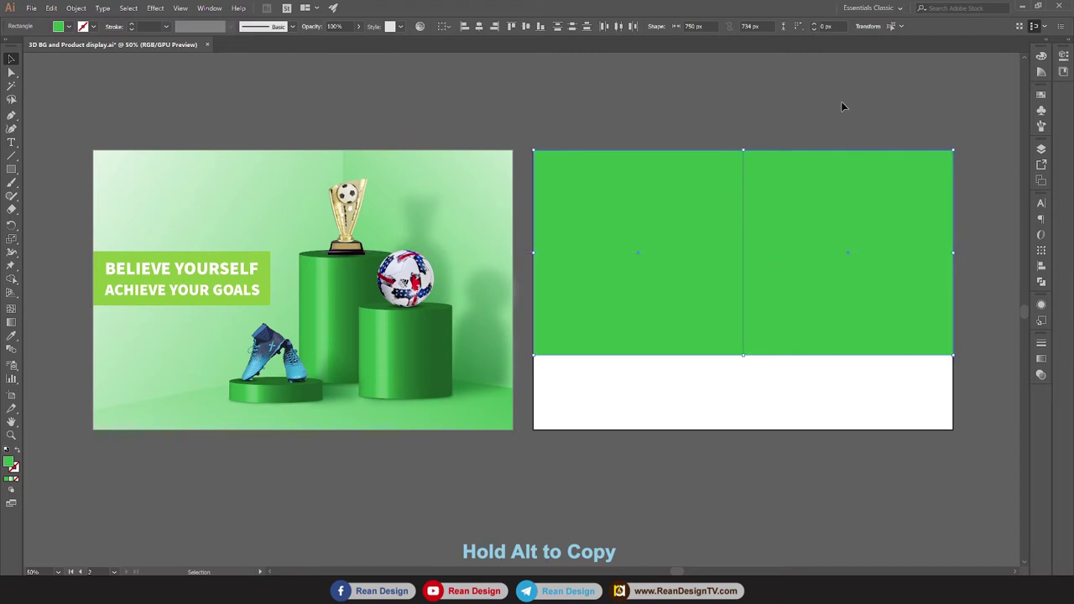
{"action": "left_click", "coordinate": [759, 99]}
Give both rectangles a black stroke and no fill.
{"action": "left_click", "coordinate": [807, 230]}
{"action": "left_click", "coordinate": [94, 26]}
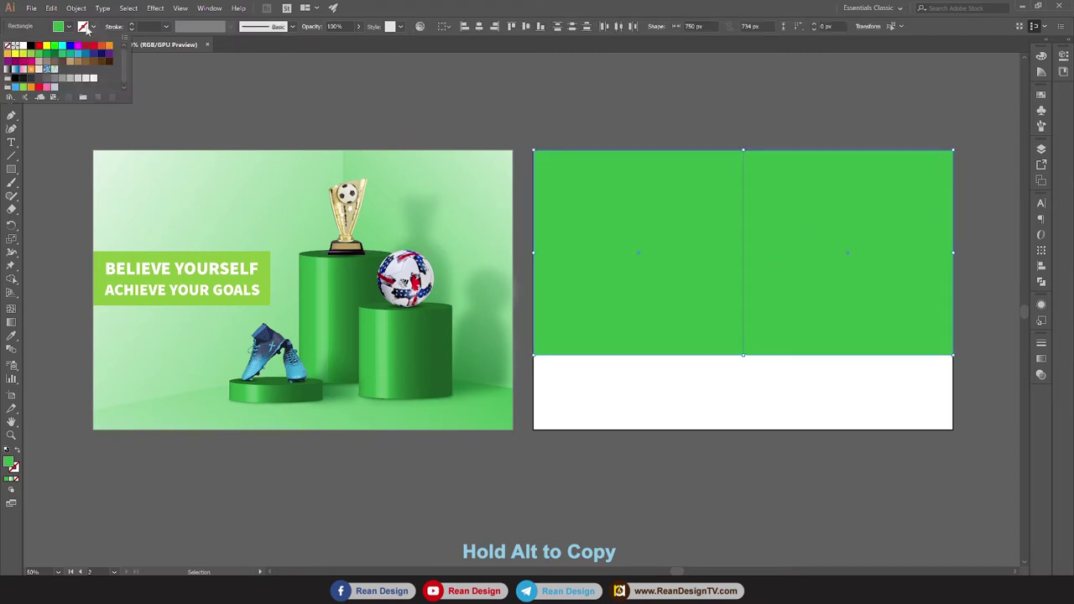
{"action": "left_click", "coordinate": [30, 46]}
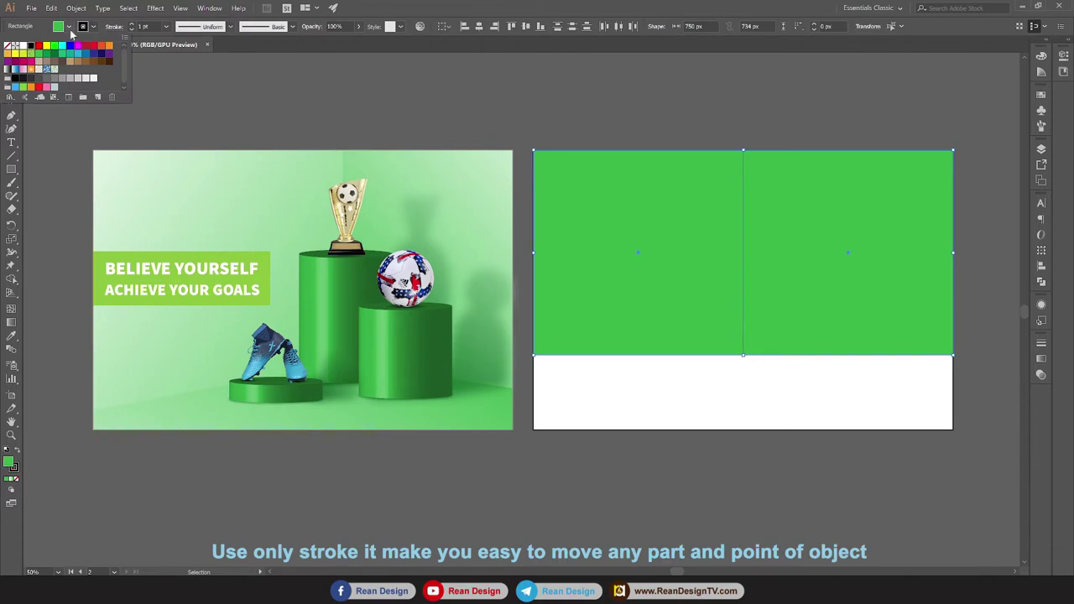
{"action": "left_click", "coordinate": [10, 46]}
Copy the top-left rectangle below and resize it into a full-width, 266 px tall floor strip.
{"action": "left_click", "coordinate": [749, 416]}
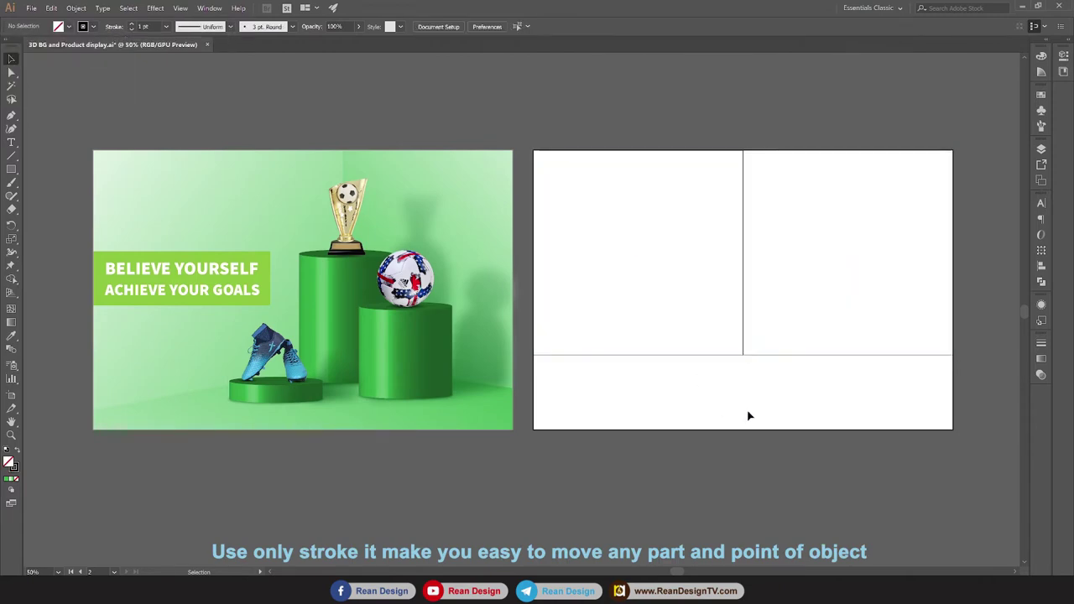
{"action": "scroll", "coordinate": [696, 175], "scroll_direction": "down", "scroll_amount": 1}
{"action": "scroll", "coordinate": [734, 170], "scroll_direction": "up", "scroll_amount": 1}
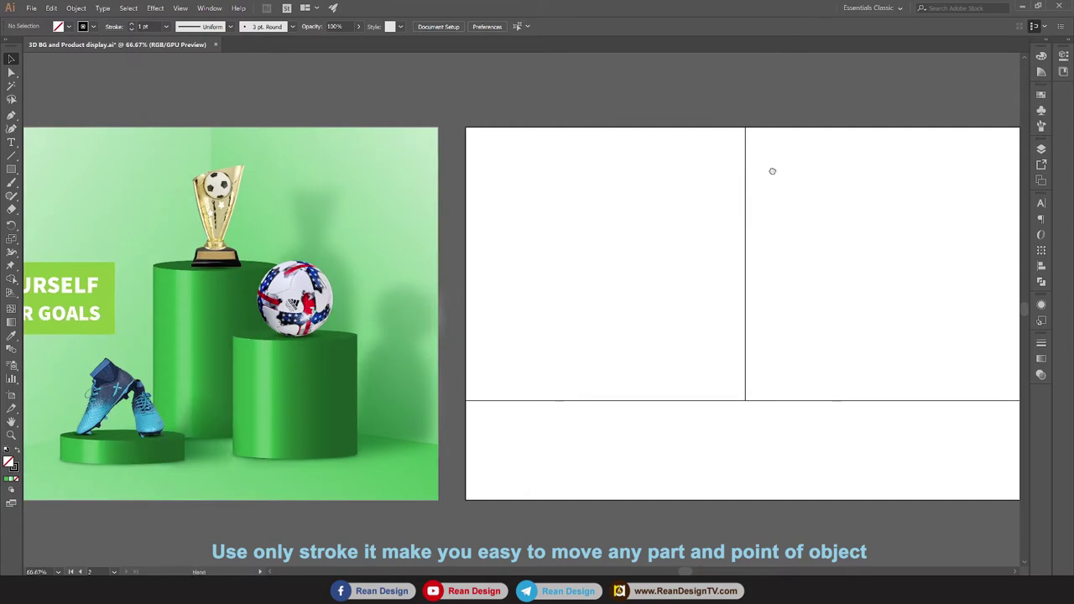
{"action": "left_click_drag", "start_coordinate": [770, 170], "coordinate": [665, 152]}
{"action": "left_click", "coordinate": [529, 104]}
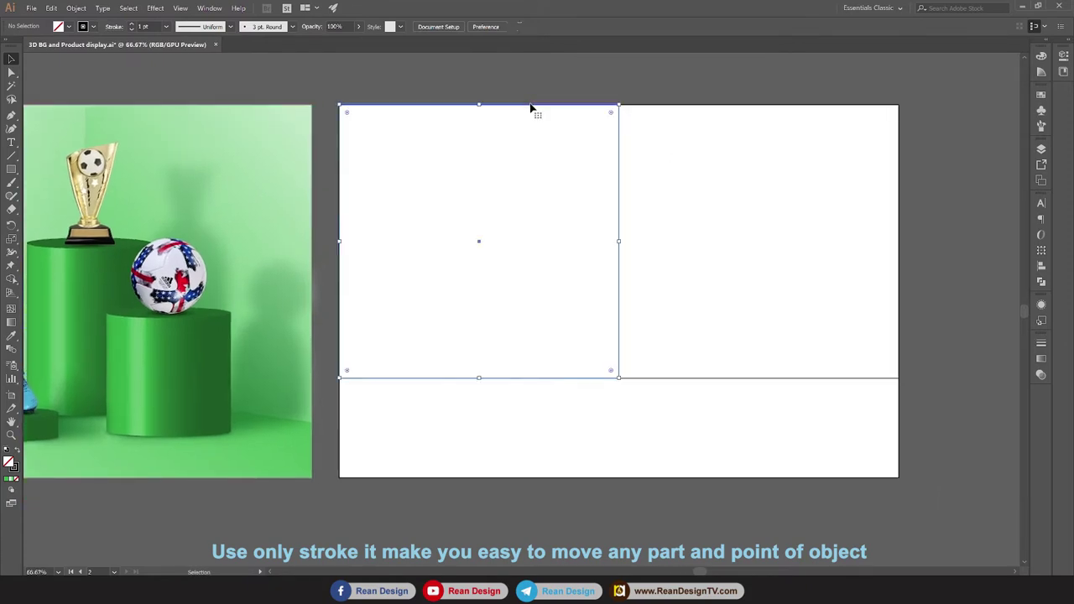
{"action": "left_click_drag", "start_coordinate": [532, 125], "coordinate": [535, 384]}
{"action": "scroll", "coordinate": [535, 384], "scroll_direction": "down", "scroll_amount": 3}
{"action": "scroll", "coordinate": [534, 383], "scroll_direction": "down", "scroll_amount": 2}
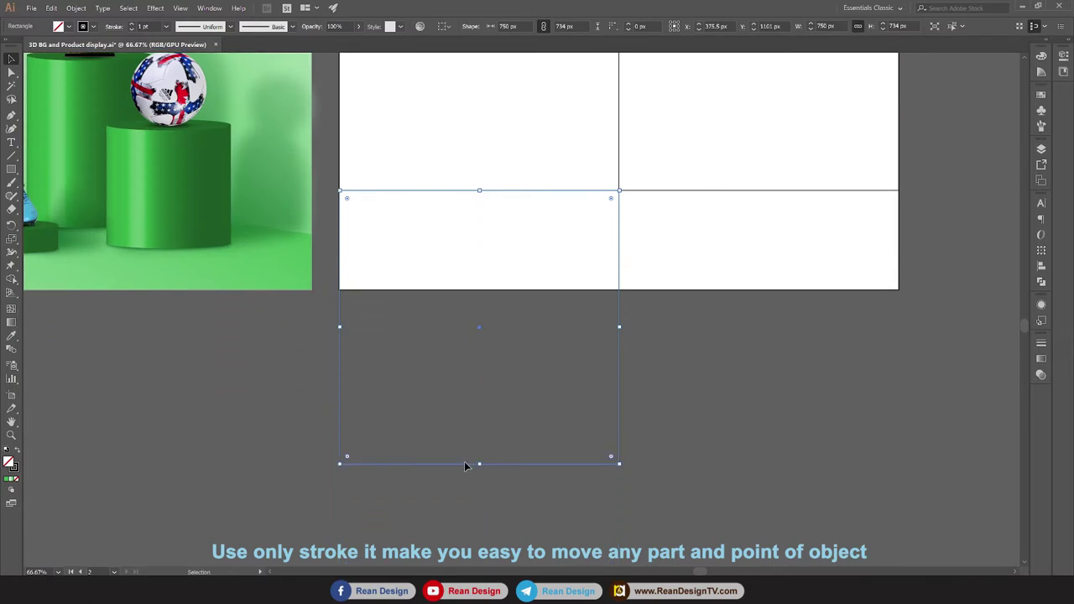
{"action": "left_click_drag", "start_coordinate": [482, 466], "coordinate": [499, 290]}
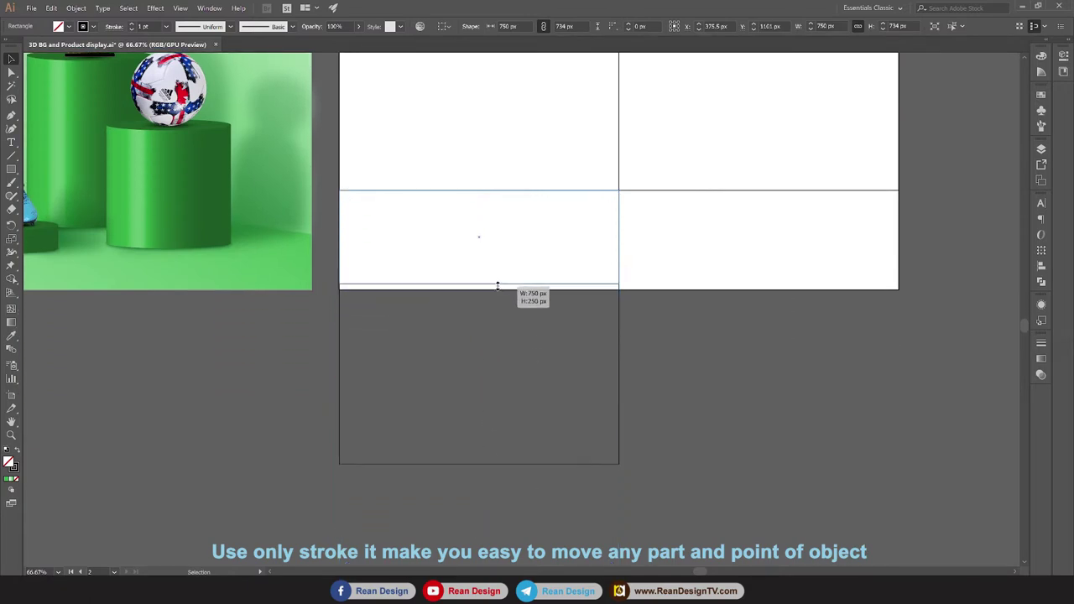
{"action": "scroll", "coordinate": [647, 314], "scroll_direction": "up", "scroll_amount": 2}
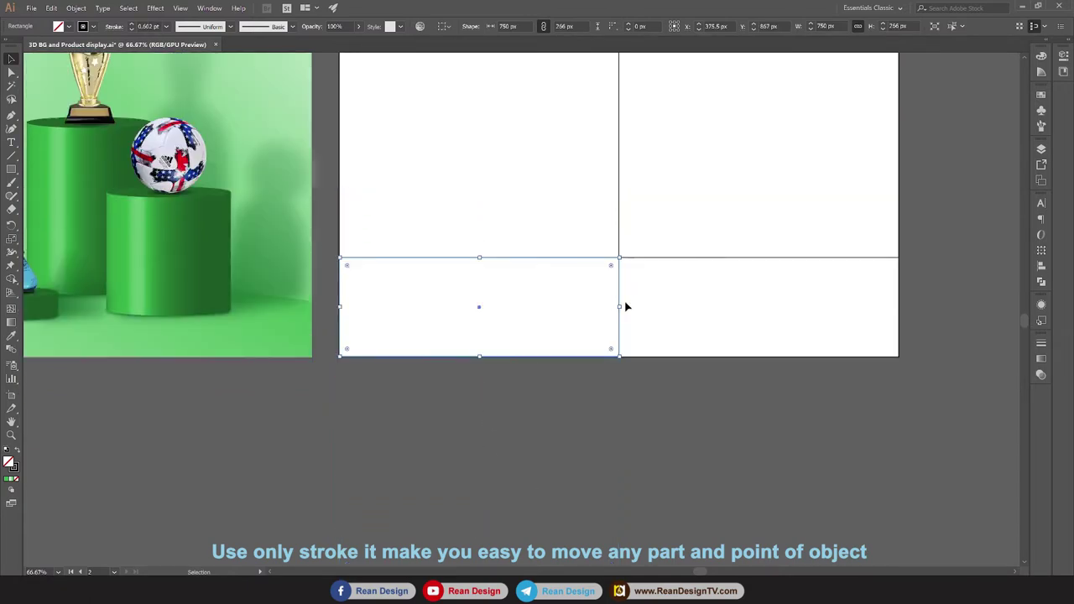
{"action": "left_click_drag", "start_coordinate": [621, 307], "coordinate": [897, 308]}
Set all three rectangles' stroke weight to 1 pt and view both artboards.
{"action": "scroll", "coordinate": [893, 308], "scroll_direction": "up", "scroll_amount": 3}
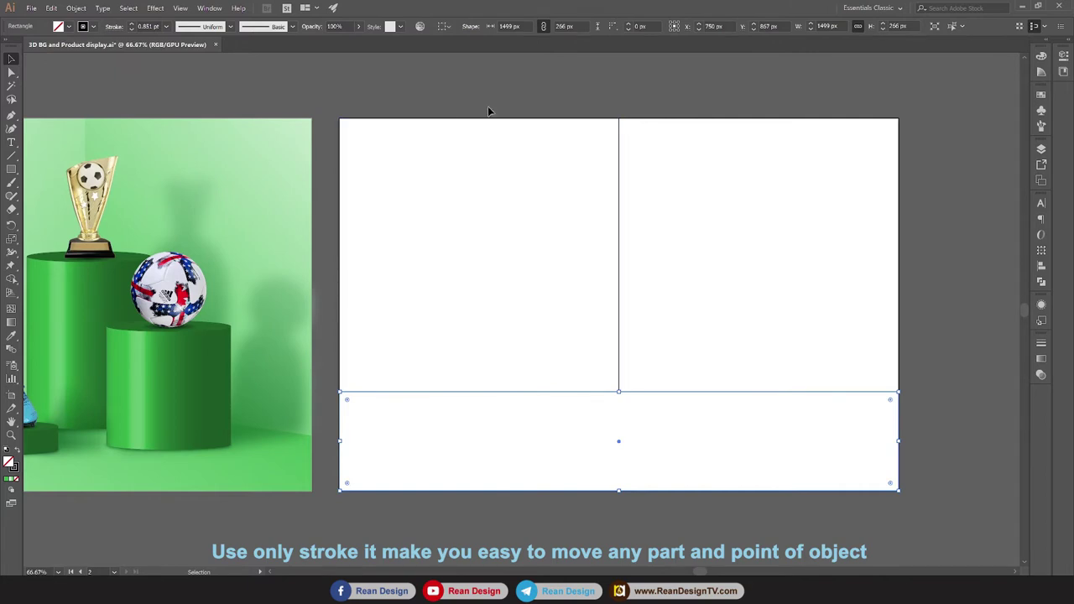
{"action": "mouse_move", "coordinate": [539, 99]}
{"action": "left_mouse_down"}
{"action": "mouse_move", "coordinate": [674, 434]}
{"action": "mouse_move", "coordinate": [663, 408]}
{"action": "left_mouse_up"}
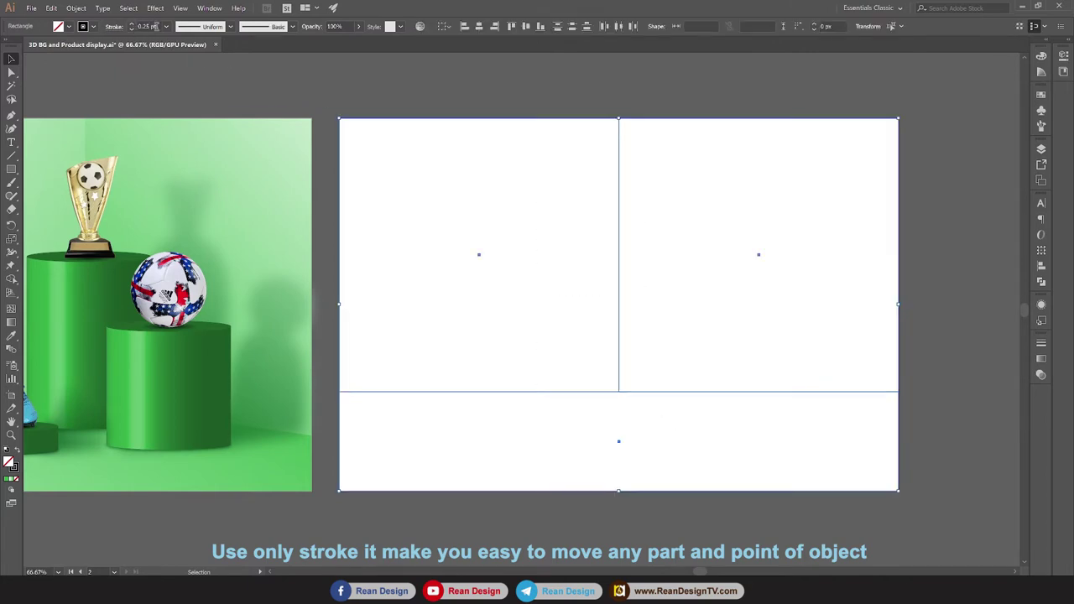
{"action": "left_click", "coordinate": [166, 26]}
{"action": "left_click", "coordinate": [202, 72]}
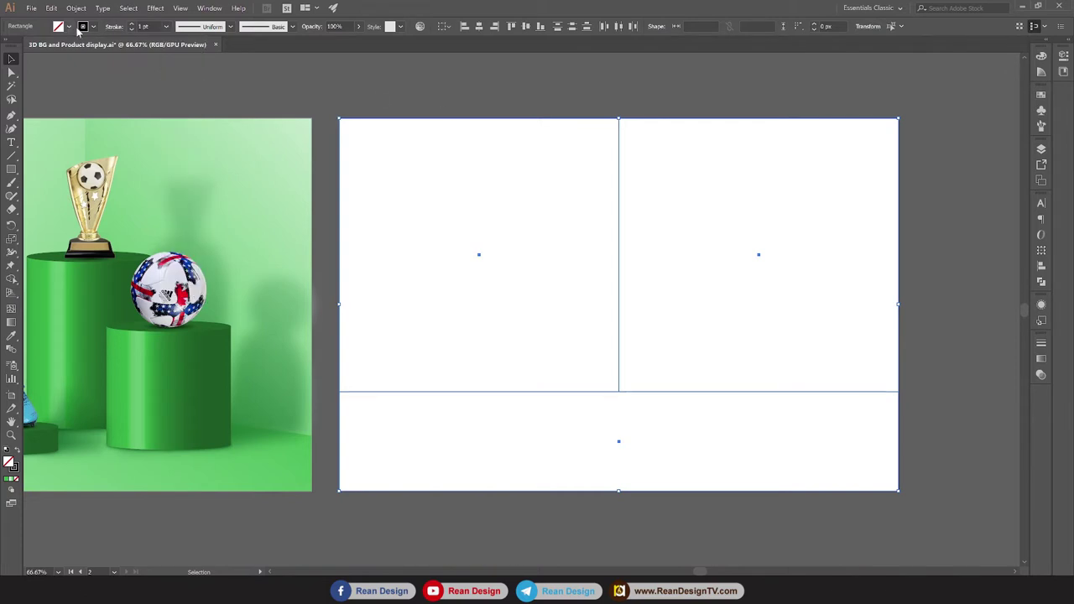
{"action": "left_click", "coordinate": [155, 98]}
{"action": "scroll", "coordinate": [614, 299], "scroll_direction": "up", "scroll_amount": 1}
{"action": "mouse_move", "coordinate": [618, 264]}
{"action": "left_mouse_down"}
{"action": "mouse_move", "coordinate": [719, 264]}
{"action": "mouse_move", "coordinate": [585, 257]}
{"action": "left_mouse_up"}
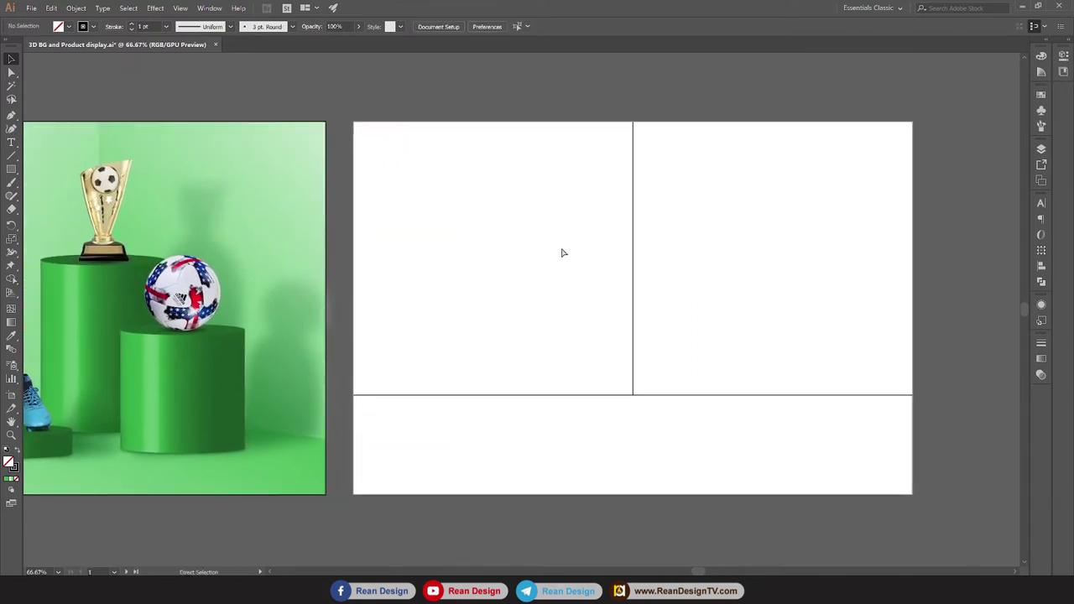
{"action": "scroll", "coordinate": [562, 253], "scroll_direction": "down", "scroll_amount": 1}
{"action": "mouse_move", "coordinate": [503, 243]}
{"action": "left_mouse_down"}
{"action": "mouse_move", "coordinate": [549, 236]}
{"action": "mouse_move", "coordinate": [609, 199]}
{"action": "left_mouse_up"}
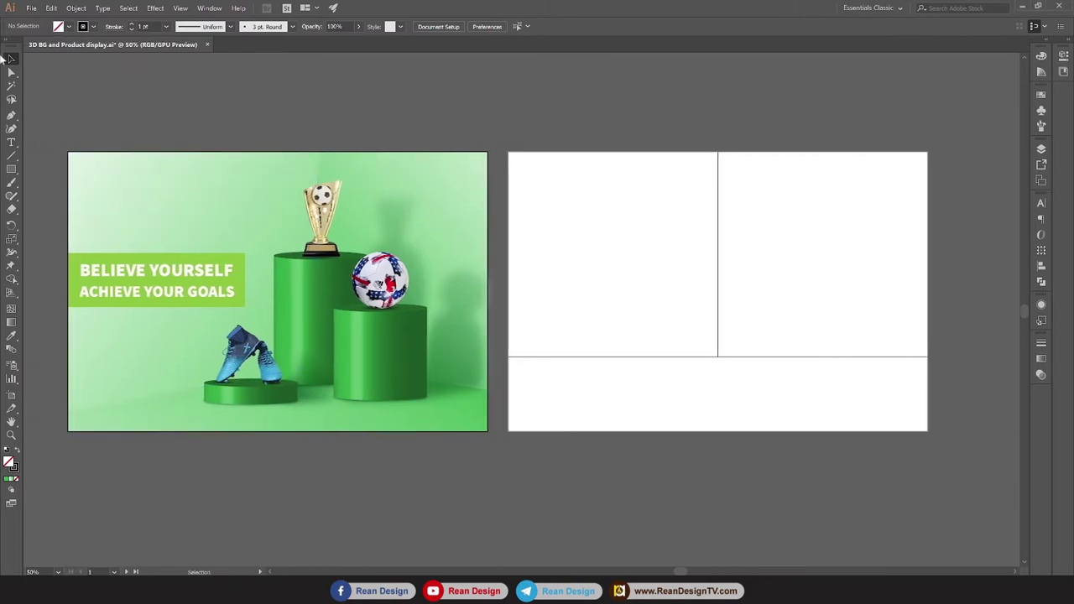
{"action": "left_click", "coordinate": [11, 74]}
{"action": "left_click_drag", "start_coordinate": [677, 156], "coordinate": [741, 389]}
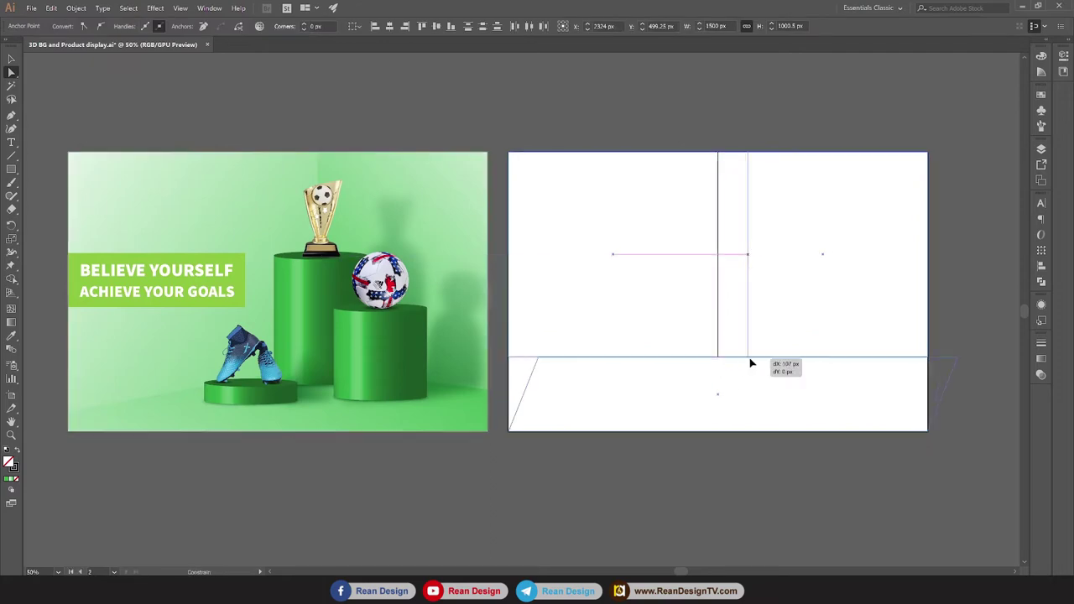
{"action": "left_click_drag", "start_coordinate": [719, 363], "coordinate": [765, 362]}
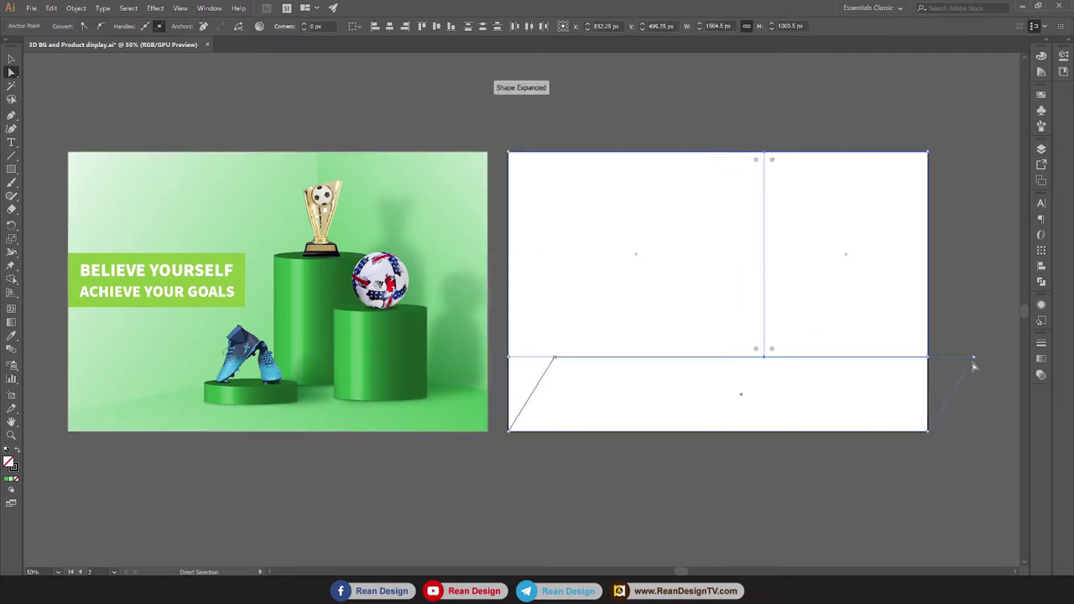
{"action": "left_click", "coordinate": [11, 59]}
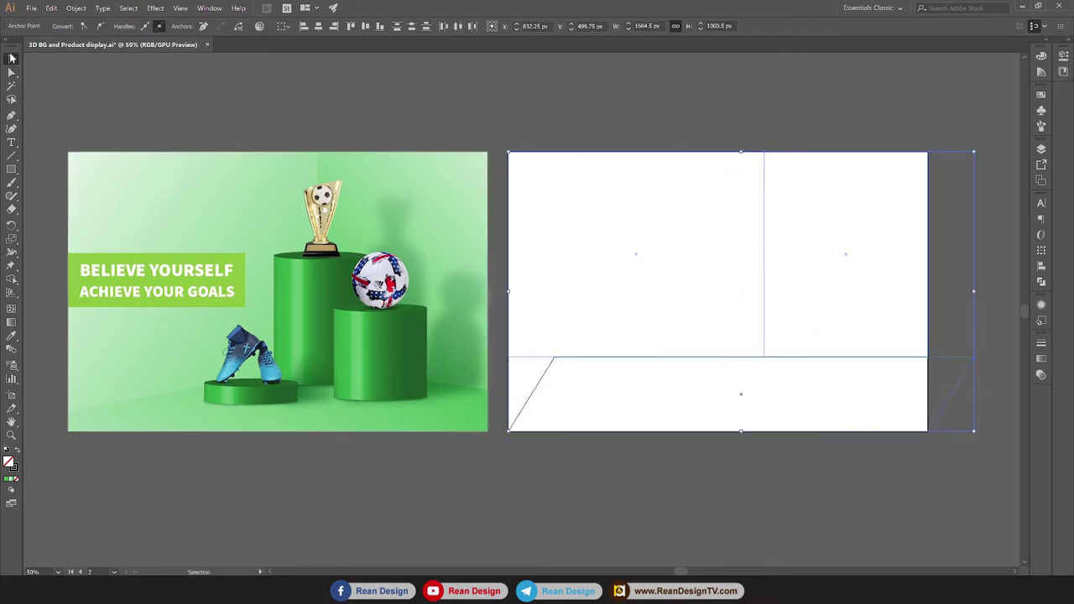
{"action": "left_click", "coordinate": [77, 8]}
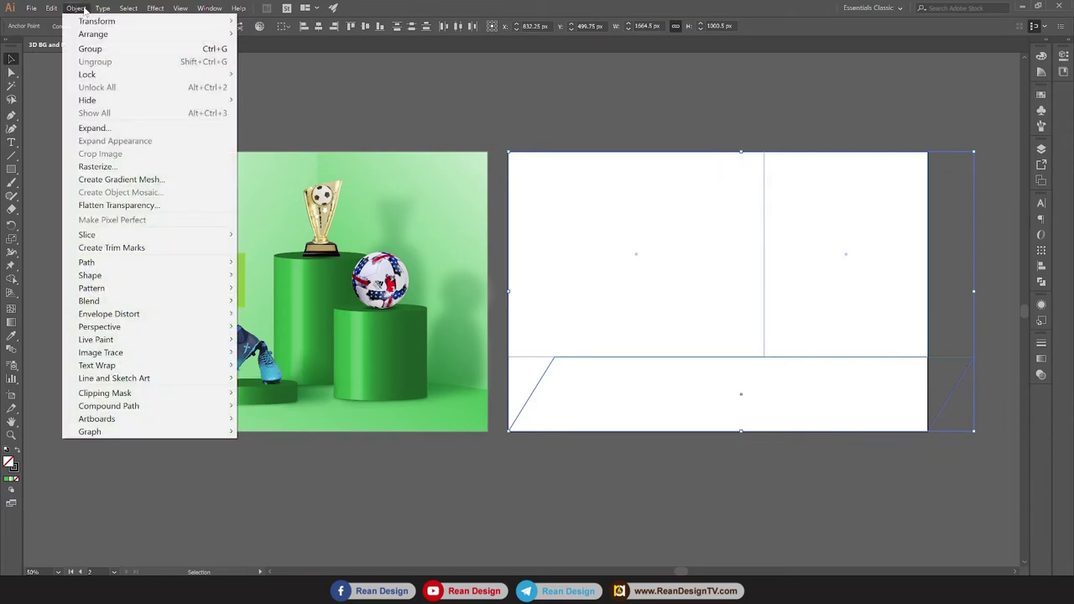
{"action": "left_click", "coordinate": [85, 10]}
{"action": "left_click", "coordinate": [51, 9]}
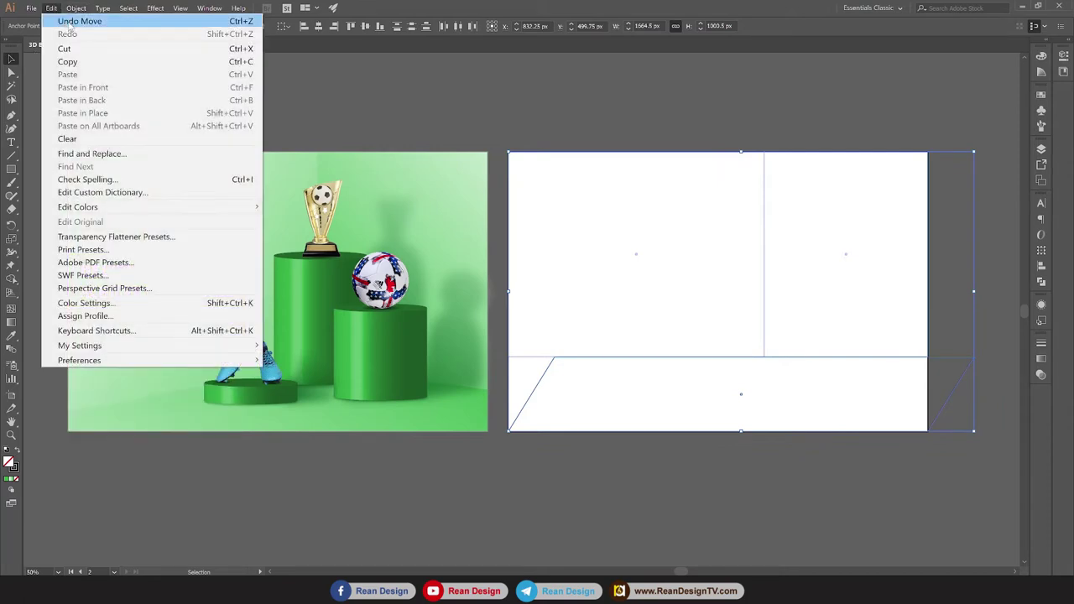
{"action": "left_click", "coordinate": [70, 24]}
{"action": "left_click", "coordinate": [744, 460]}
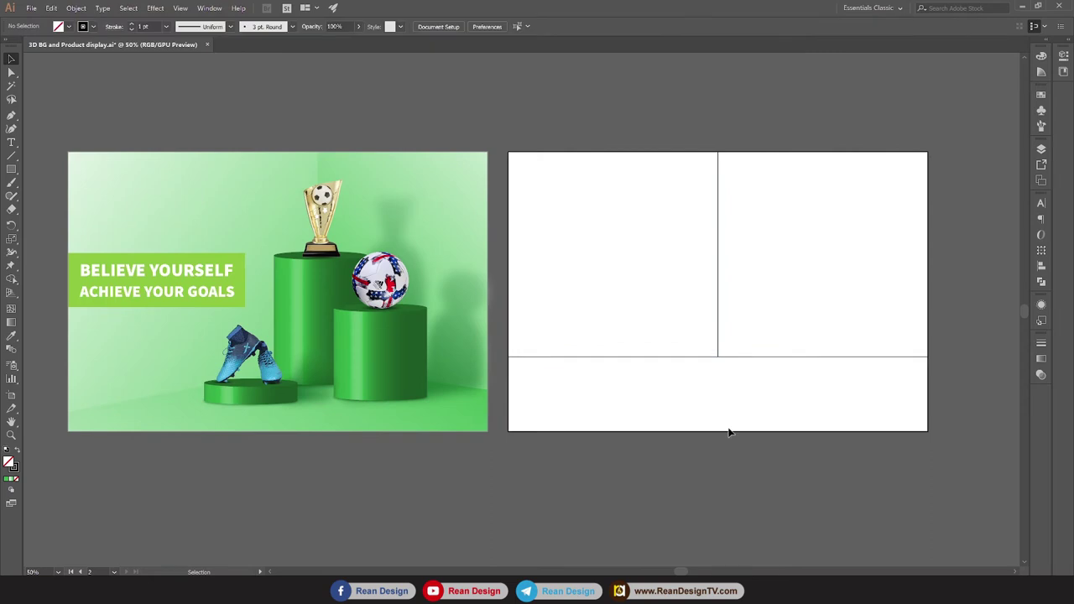
Nudge the floor rectangle down and add an anchor on its top edge below the divider.
{"action": "left_click", "coordinate": [721, 398]}
{"action": "scroll", "coordinate": [719, 372], "scroll_direction": "up", "scroll_amount": 2}
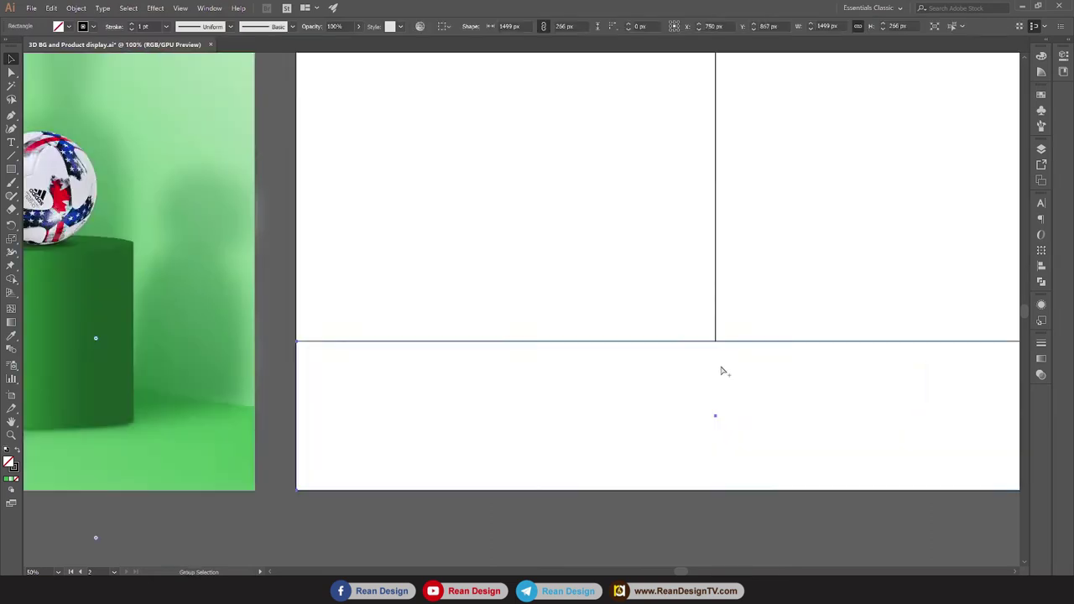
{"action": "scroll", "coordinate": [713, 336], "scroll_direction": "up", "scroll_amount": 5}
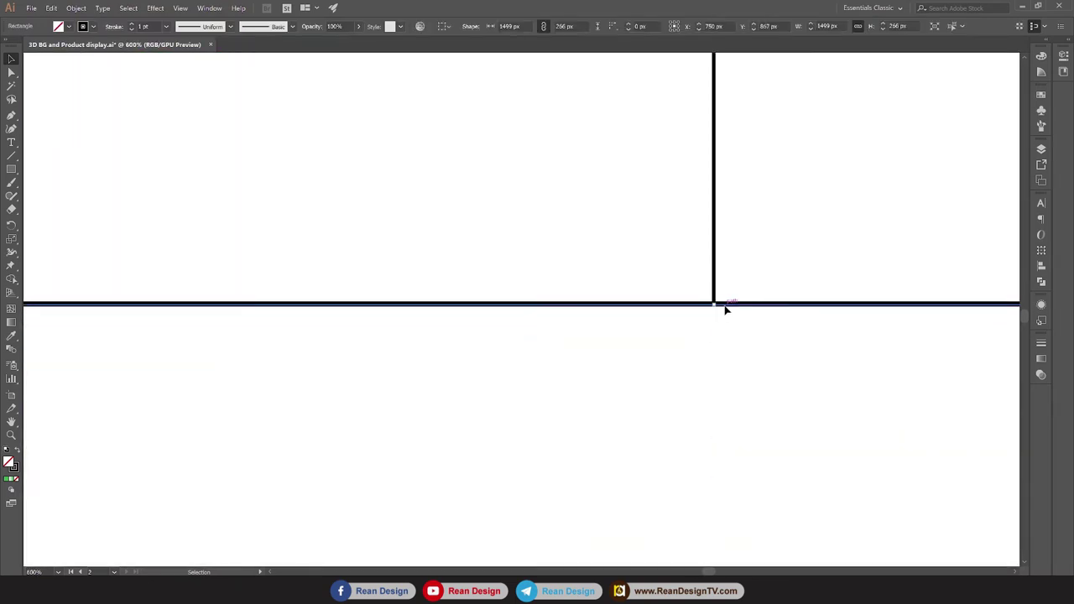
{"action": "left_click_drag", "start_coordinate": [726, 309], "coordinate": [727, 322]}
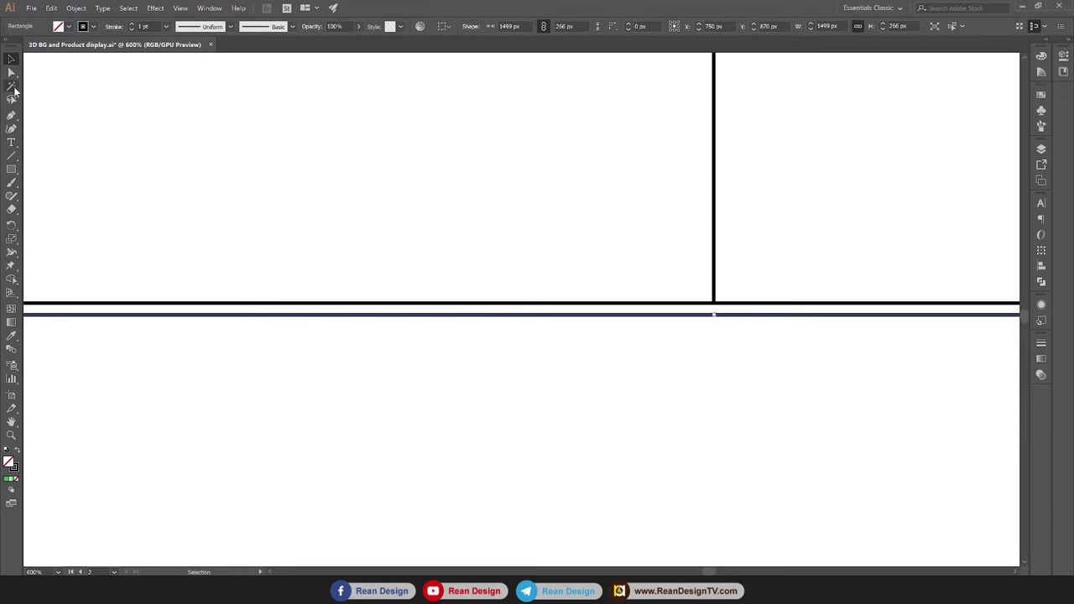
{"action": "left_click", "coordinate": [12, 115]}
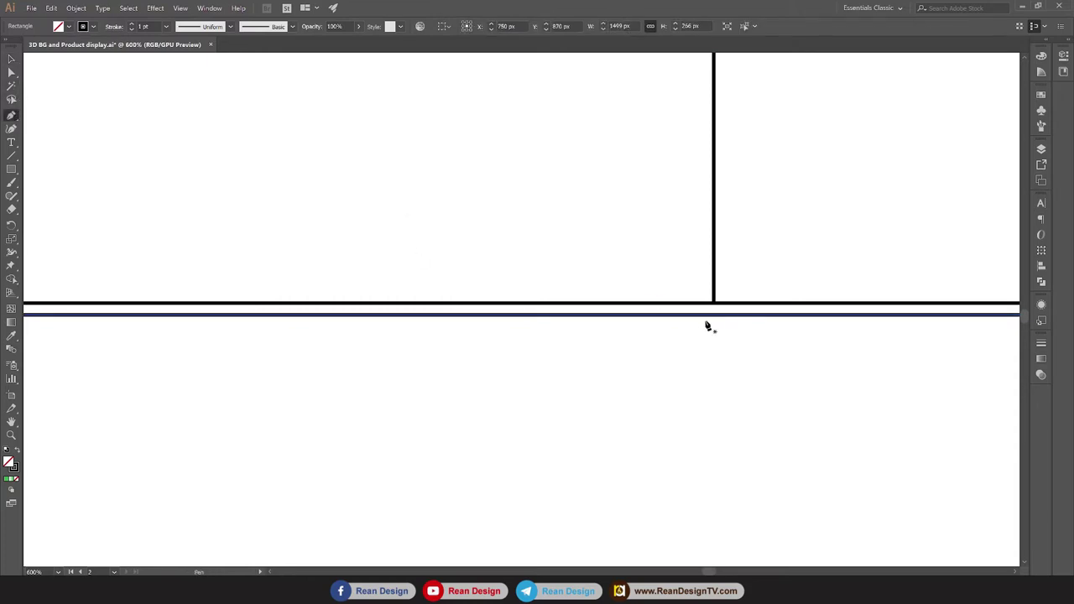
{"action": "left_click_drag", "start_coordinate": [15, 115], "coordinate": [65, 127]}
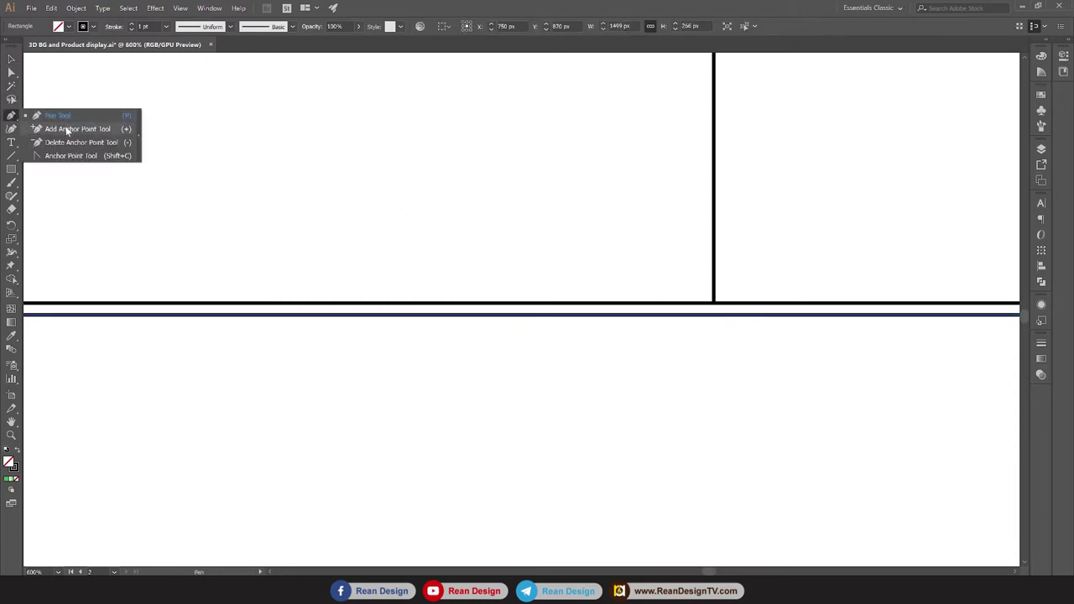
{"action": "left_click", "coordinate": [715, 320]}
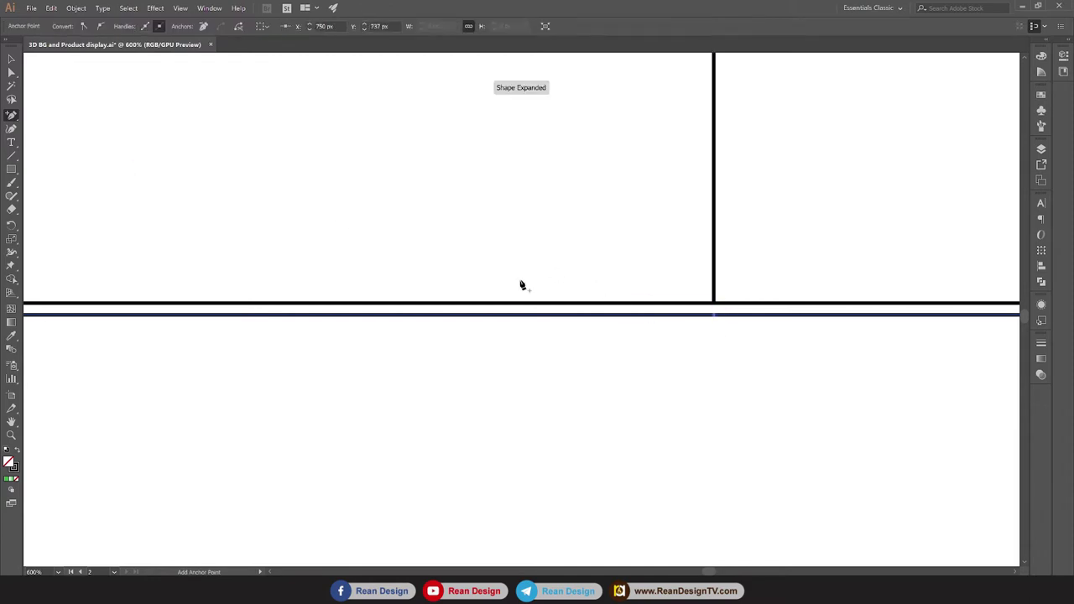
Raise the floor's top edge flush with the bottom of the wall panels.
{"action": "left_click", "coordinate": [12, 59]}
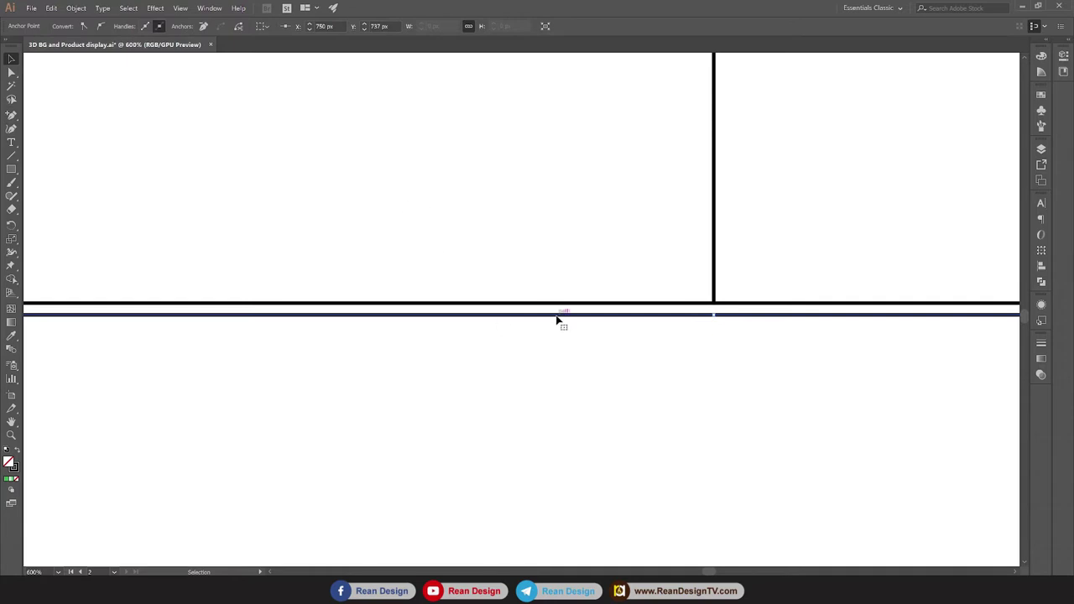
{"action": "left_click_drag", "start_coordinate": [557, 317], "coordinate": [558, 308]}
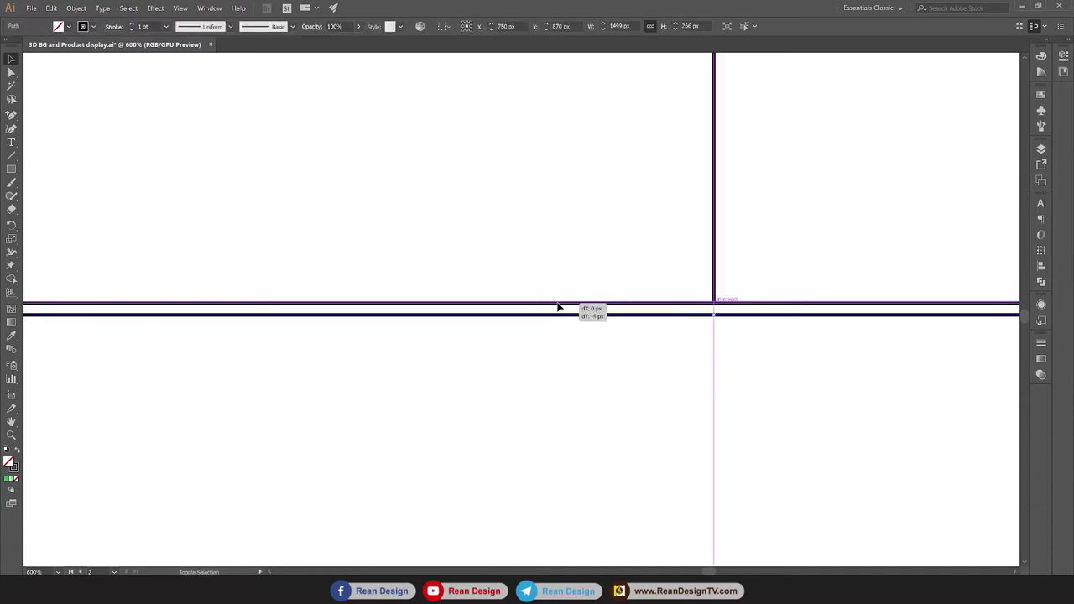
{"action": "scroll", "coordinate": [576, 225], "scroll_direction": "down", "scroll_amount": 4}
{"action": "scroll", "coordinate": [576, 225], "scroll_direction": "down", "scroll_amount": 3}
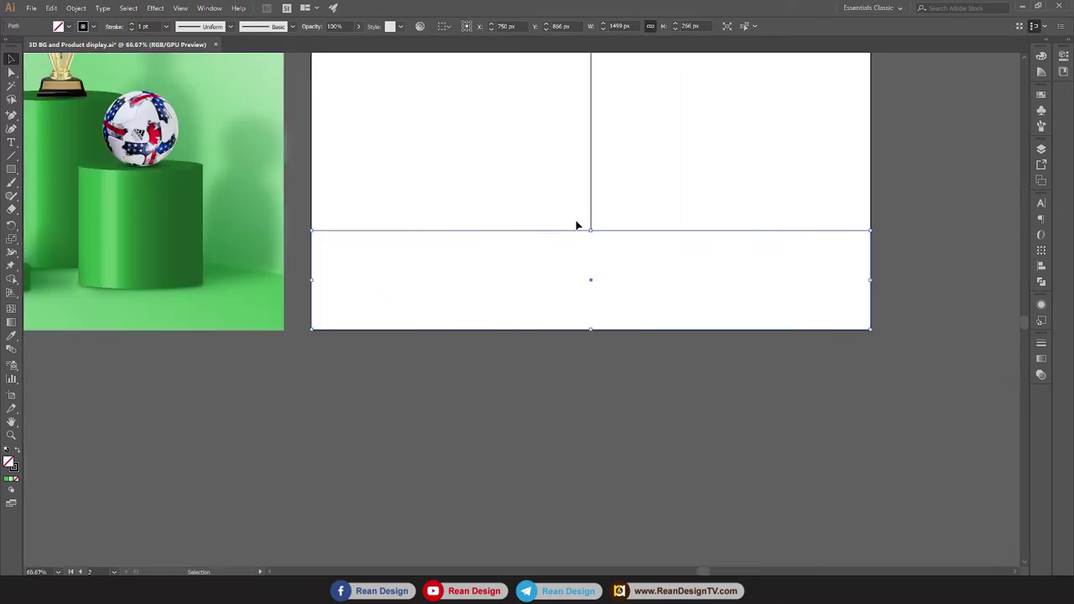
Shift the wall divider anchors slightly right and adjust the wall-floor corner point.
{"action": "scroll", "coordinate": [575, 226], "scroll_direction": "up", "scroll_amount": 3}
{"action": "left_click_drag", "start_coordinate": [515, 211], "coordinate": [599, 225]}
{"action": "scroll", "coordinate": [573, 228], "scroll_direction": "down", "scroll_amount": 1}
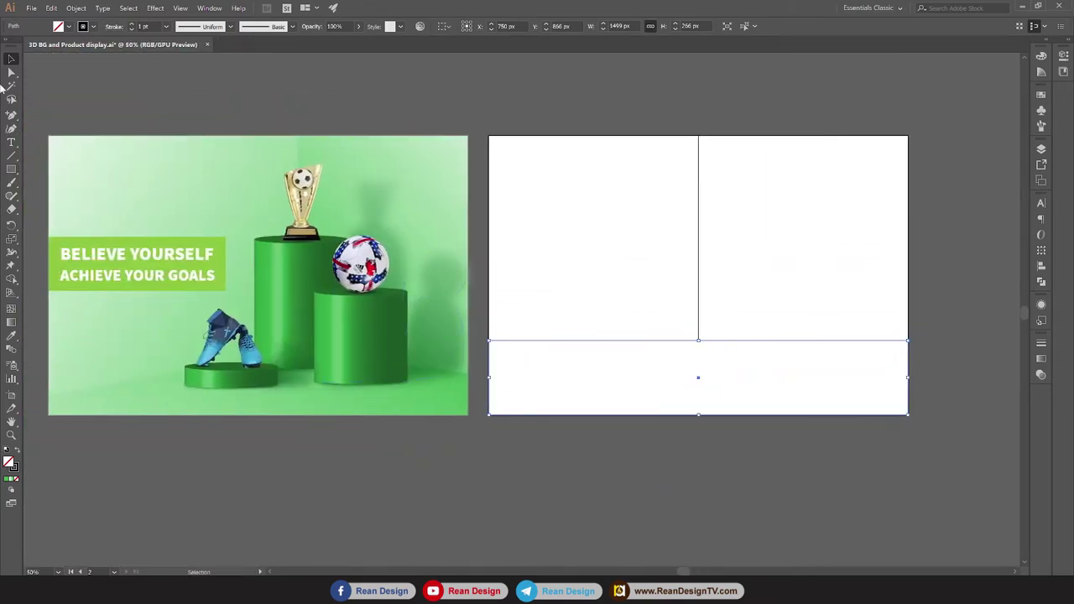
{"action": "left_click", "coordinate": [12, 73]}
{"action": "left_click", "coordinate": [687, 114]}
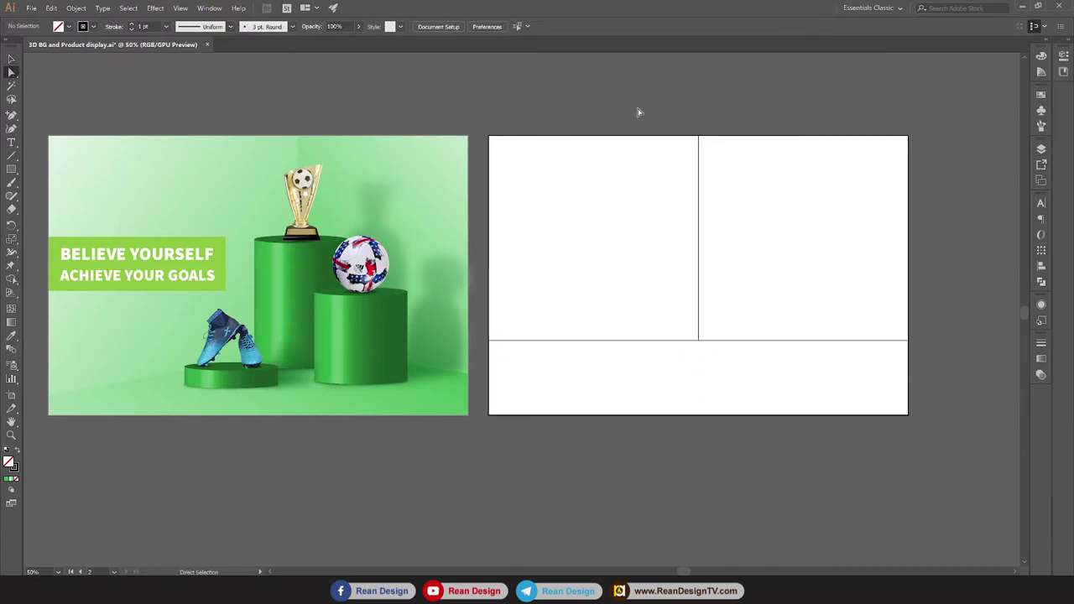
{"action": "mouse_move", "coordinate": [635, 110]}
{"action": "left_mouse_down"}
{"action": "mouse_move", "coordinate": [711, 349]}
{"action": "mouse_move", "coordinate": [726, 342]}
{"action": "left_mouse_up"}
{"action": "left_click", "coordinate": [765, 456]}
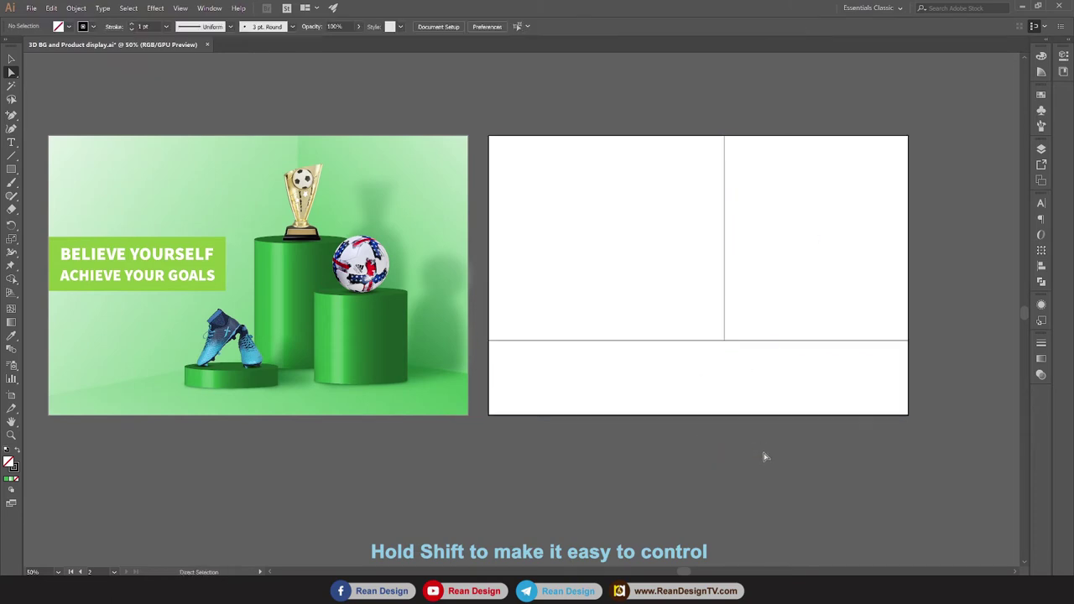
{"action": "left_click_drag", "start_coordinate": [694, 105], "coordinate": [767, 329]}
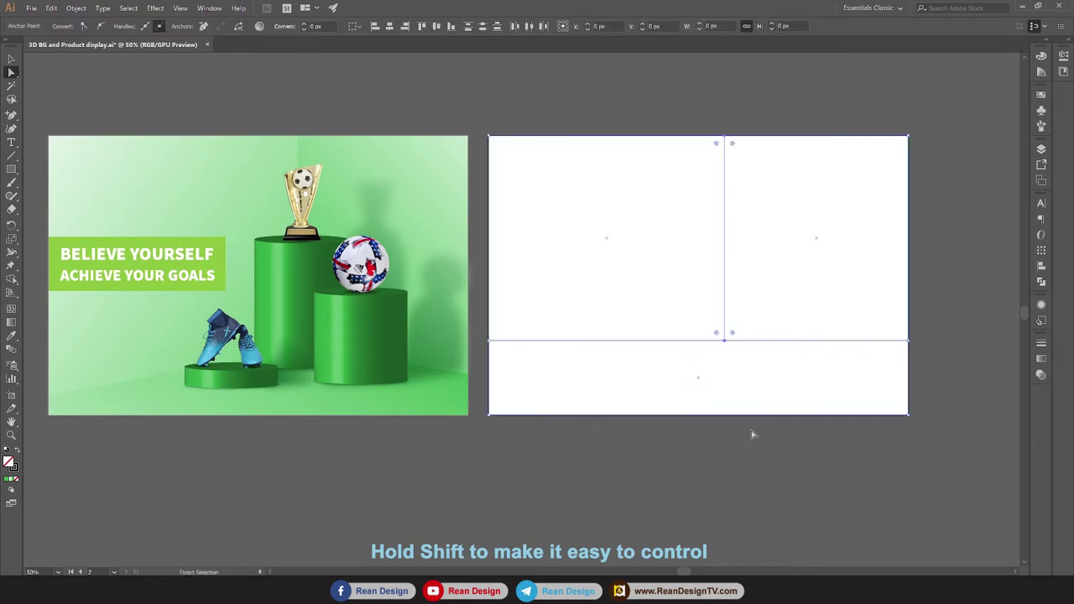
{"action": "left_click", "coordinate": [743, 467]}
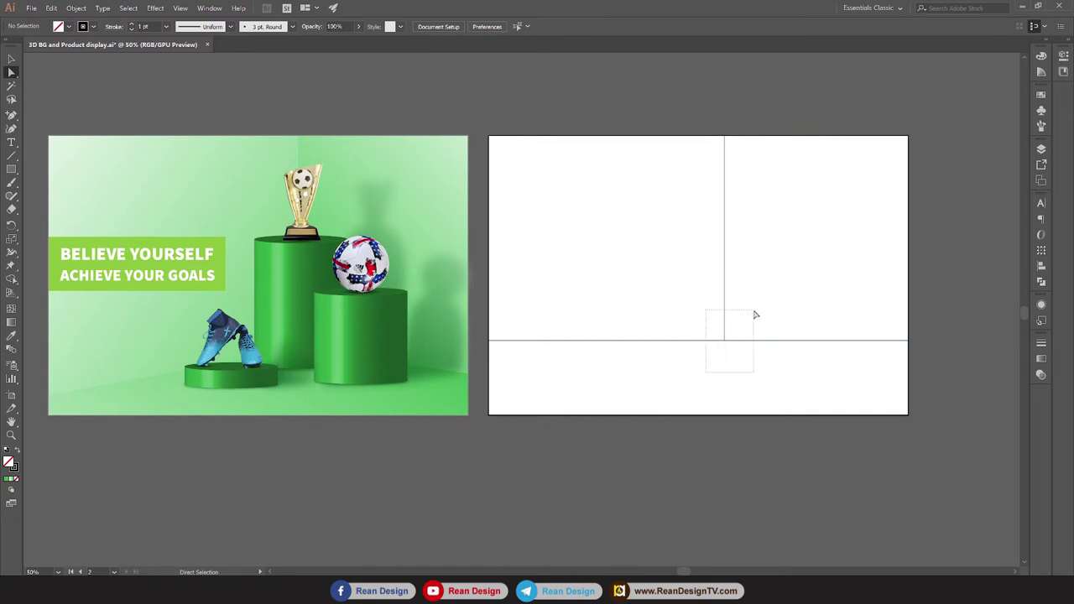
{"action": "mouse_move", "coordinate": [727, 324]}
{"action": "left_mouse_down"}
{"action": "mouse_move", "coordinate": [753, 311]}
{"action": "mouse_move", "coordinate": [726, 333]}
{"action": "left_mouse_up"}
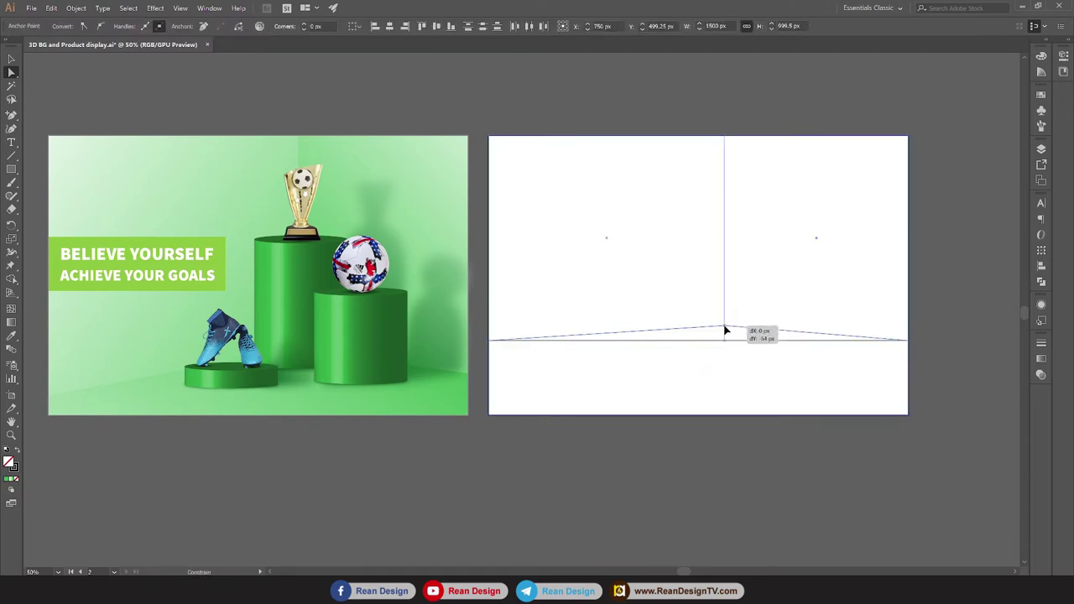
{"action": "left_click_drag", "start_coordinate": [726, 333], "coordinate": [726, 334]}
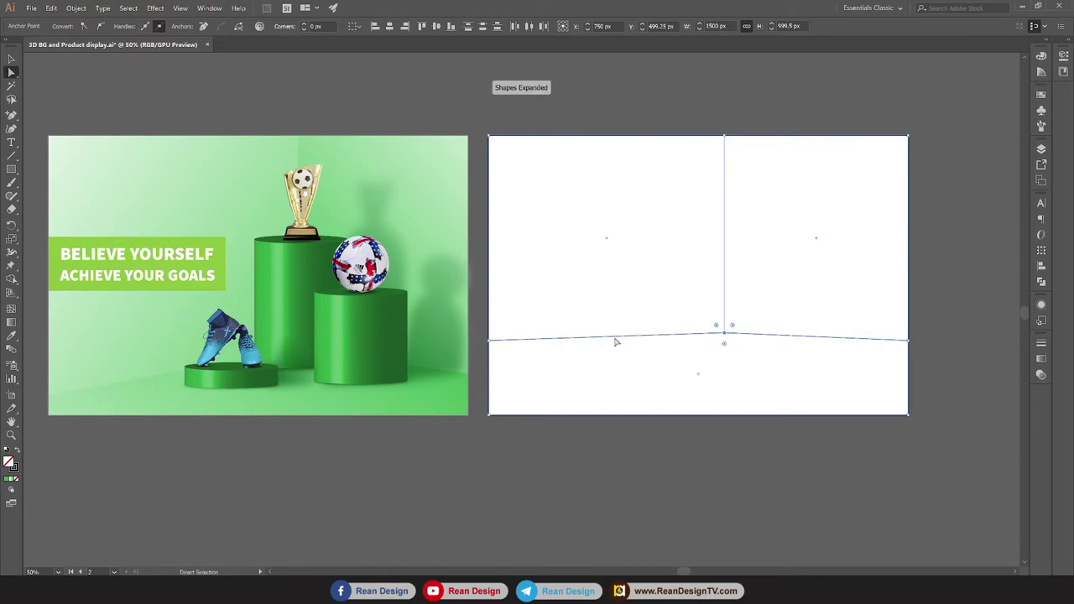
Lower the floor edge's ends and corner point about 86 px to create a perspective corner.
{"action": "left_click", "coordinate": [504, 353], "text": "shift"}
{"action": "left_click", "coordinate": [906, 341], "text": "shift"}
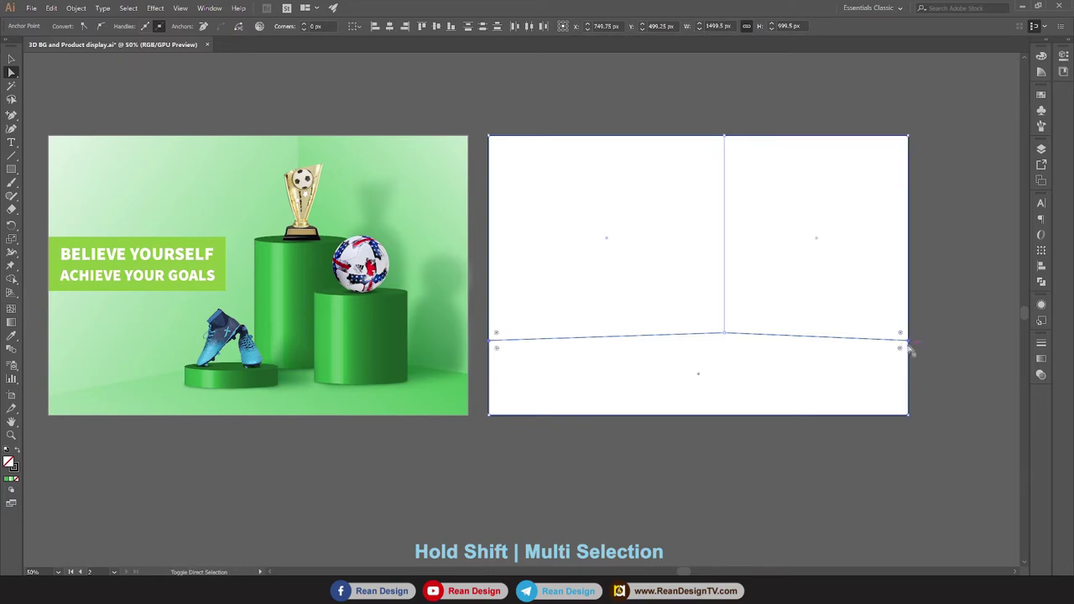
{"action": "left_click_drag", "start_coordinate": [906, 340], "coordinate": [909, 379]}
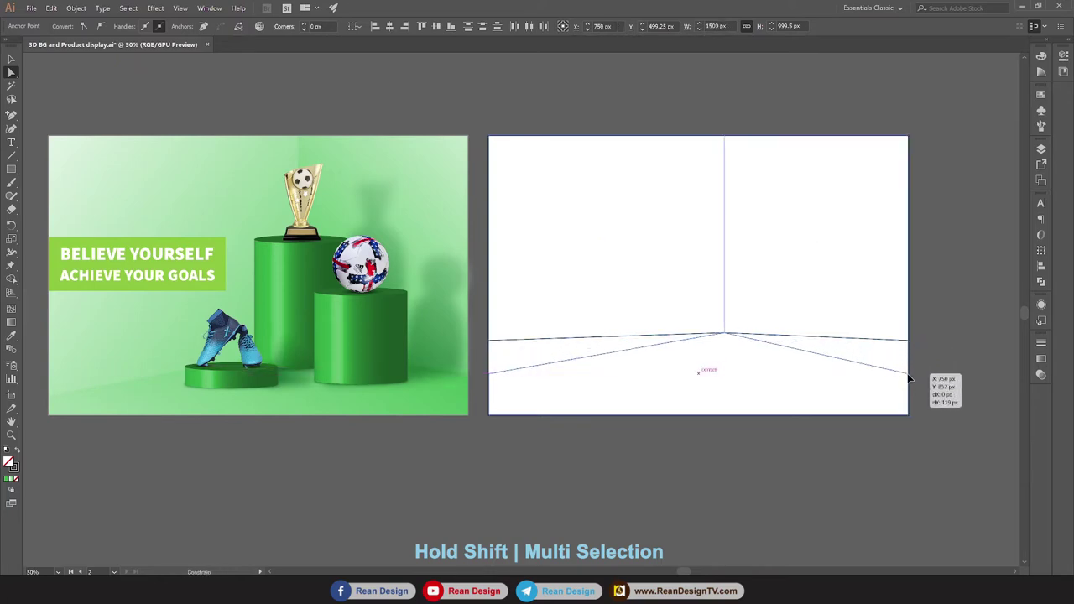
{"action": "left_click", "coordinate": [693, 462]}
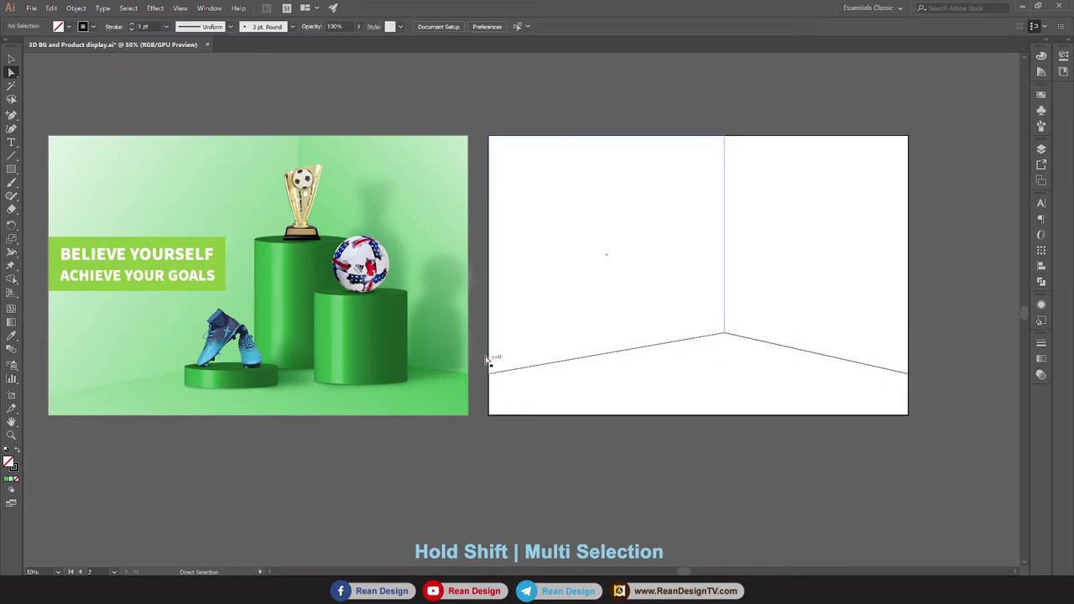
{"action": "left_click_drag", "start_coordinate": [491, 372], "coordinate": [495, 402]}
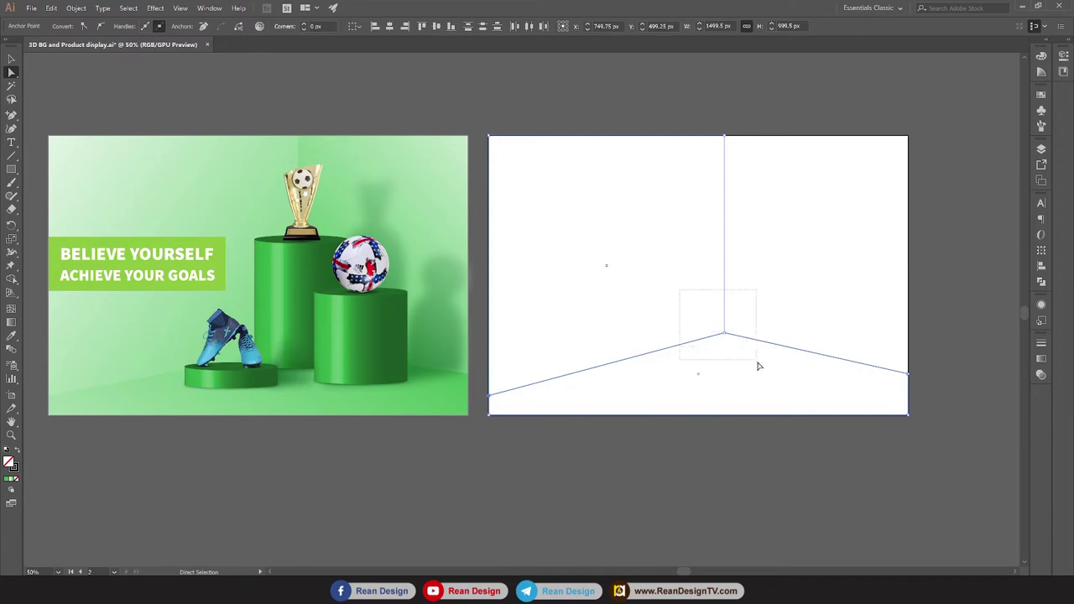
{"action": "left_click_drag", "start_coordinate": [724, 333], "coordinate": [726, 353]}
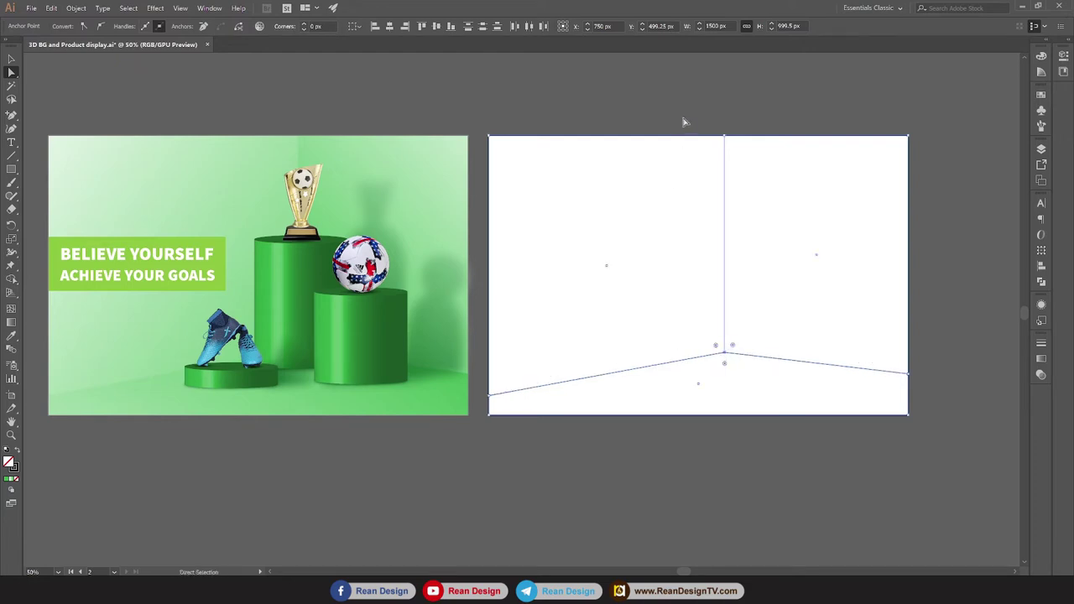
{"action": "left_click", "coordinate": [684, 123]}
{"action": "left_click", "coordinate": [12, 59]}
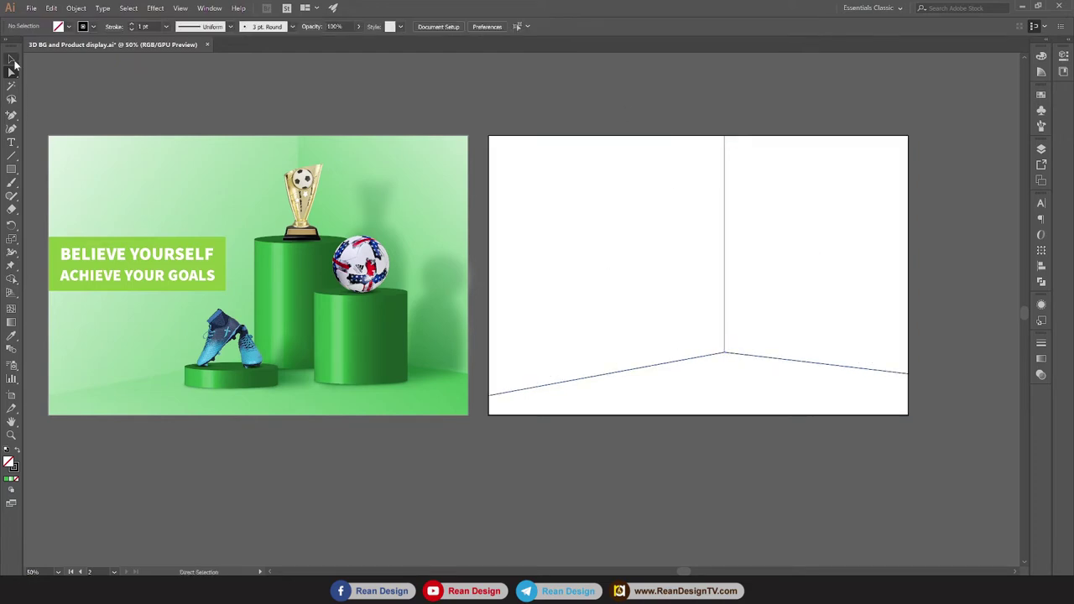
{"action": "scroll", "coordinate": [391, 108], "scroll_direction": "up", "scroll_amount": 1}
Apply the White, Black gradient swatch as fill to both walls and the floor.
{"action": "left_click", "coordinate": [793, 386]}
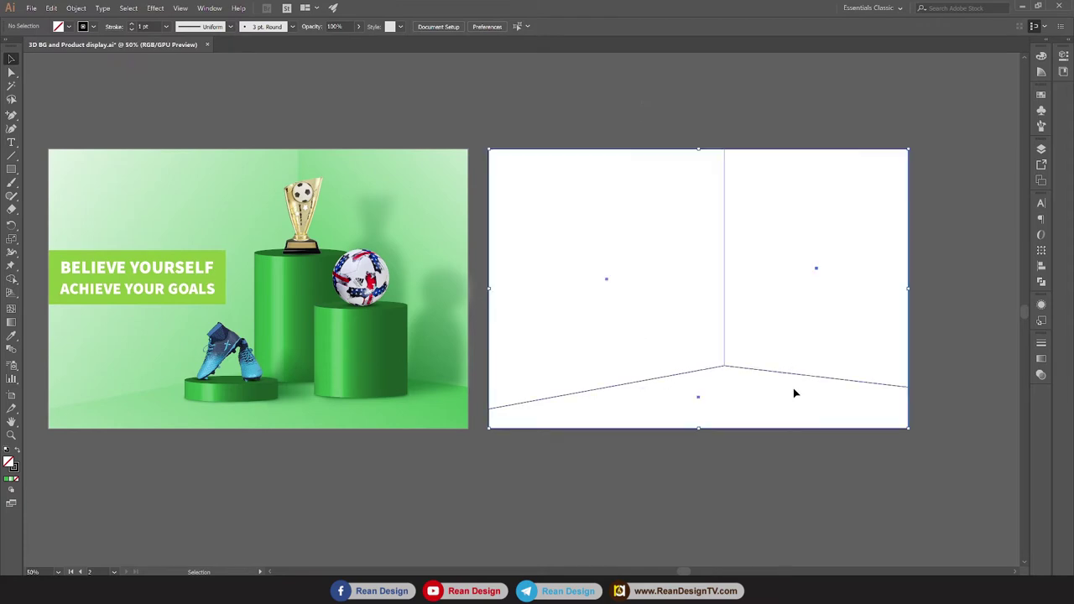
{"action": "scroll", "coordinate": [602, 216], "scroll_direction": "left", "scroll_amount": 1}
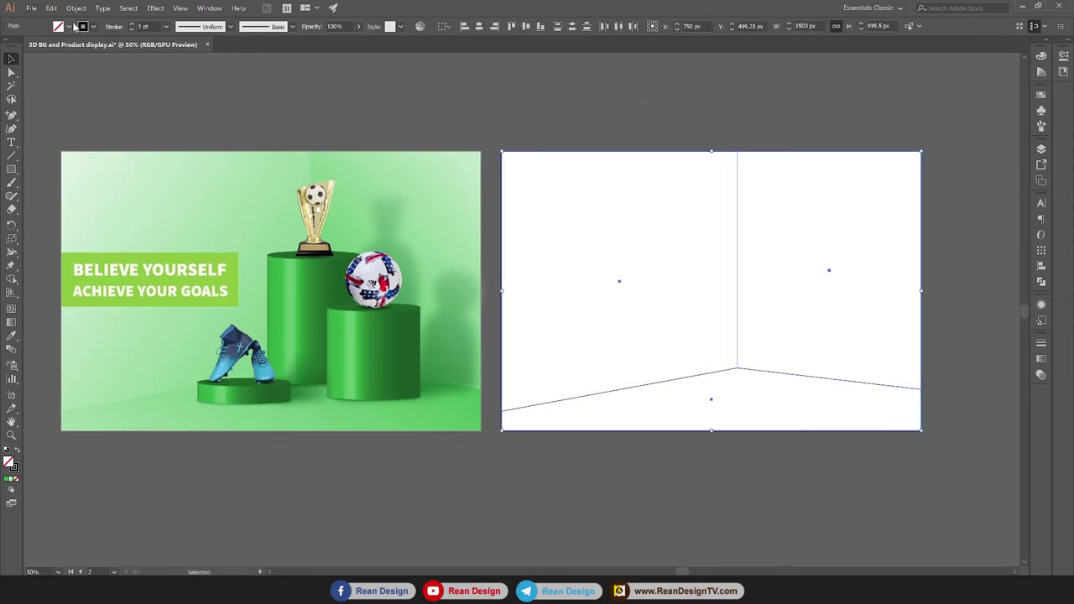
{"action": "left_click", "coordinate": [72, 26]}
{"action": "left_click", "coordinate": [7, 70]}
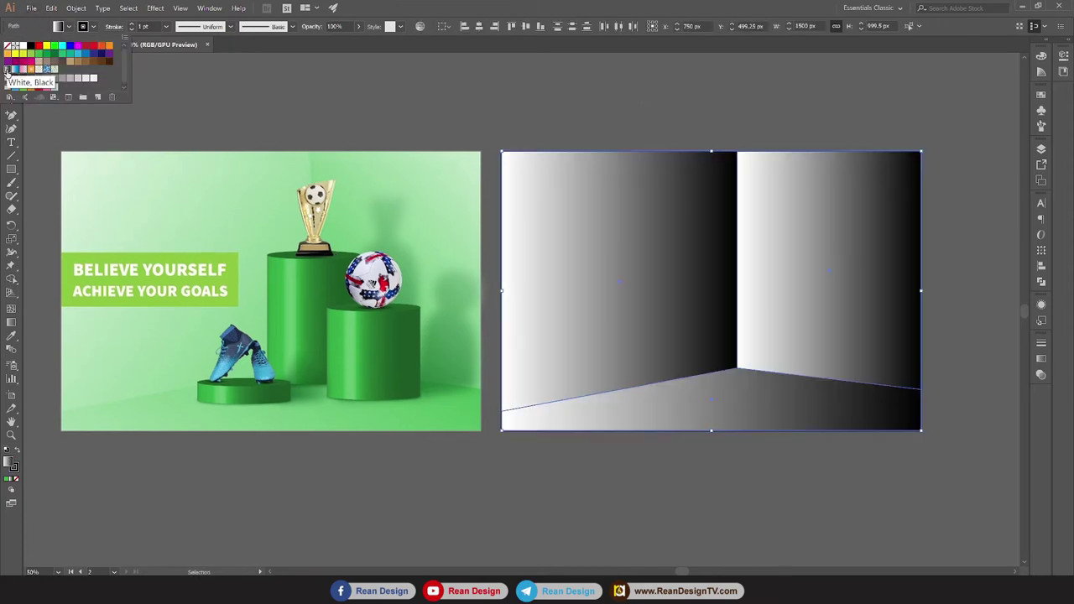
{"action": "left_click", "coordinate": [685, 535]}
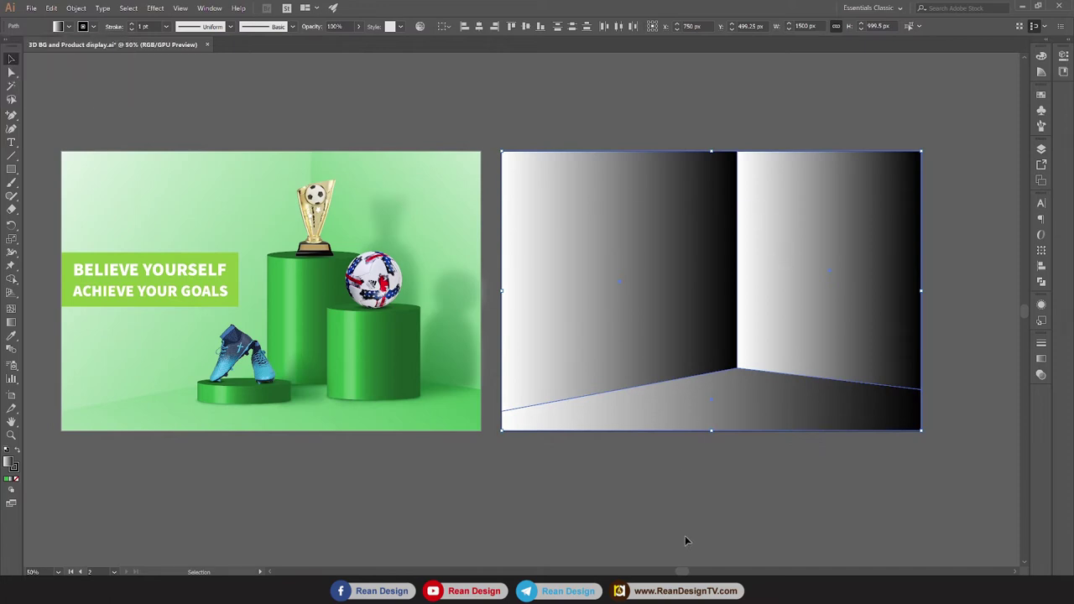
Redraw the left wall's gradient diagonally downward for a lighter fade.
{"action": "left_click", "coordinate": [644, 277]}
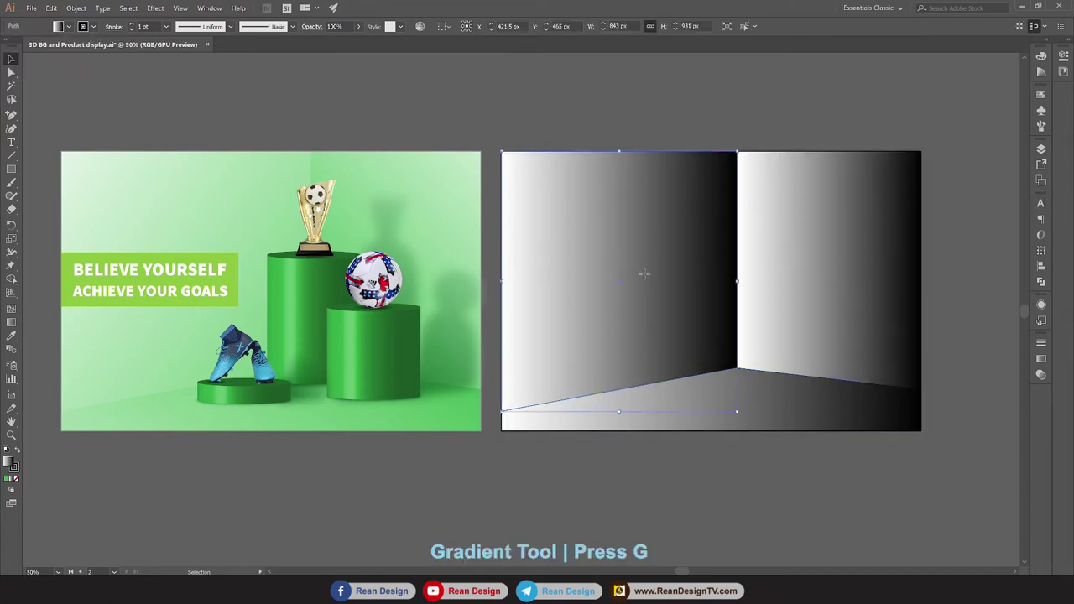
{"action": "key", "text": "g"}
{"action": "mouse_move", "coordinate": [494, 141]}
{"action": "left_mouse_down"}
{"action": "mouse_move", "coordinate": [820, 437]}
{"action": "mouse_move", "coordinate": [865, 491]}
{"action": "left_mouse_up"}
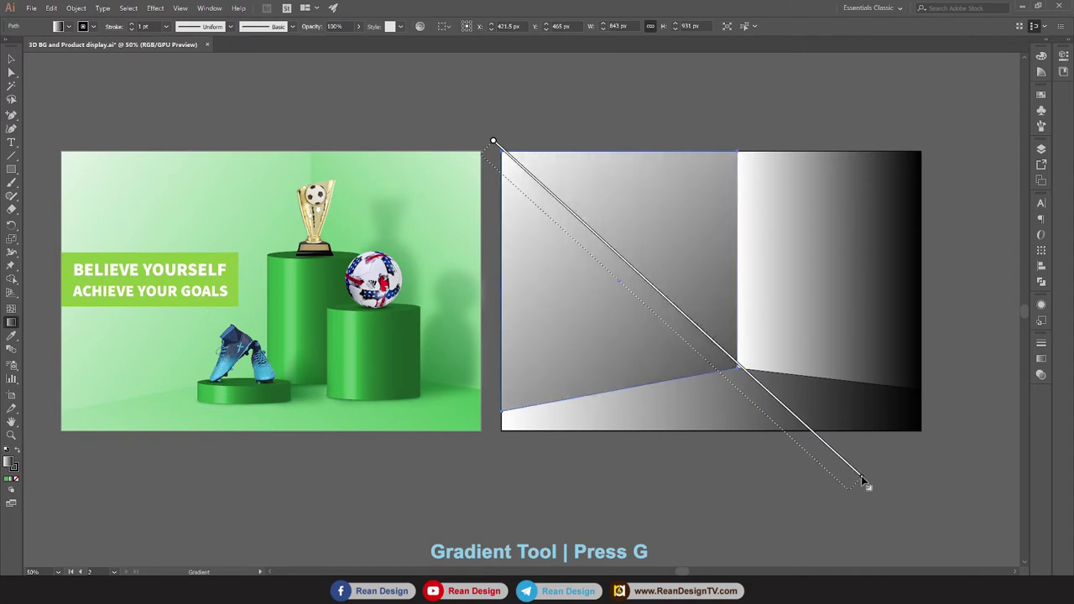
{"action": "left_click_drag", "start_coordinate": [490, 162], "coordinate": [858, 497]}
{"action": "left_click_drag", "start_coordinate": [682, 338], "coordinate": [720, 376]}
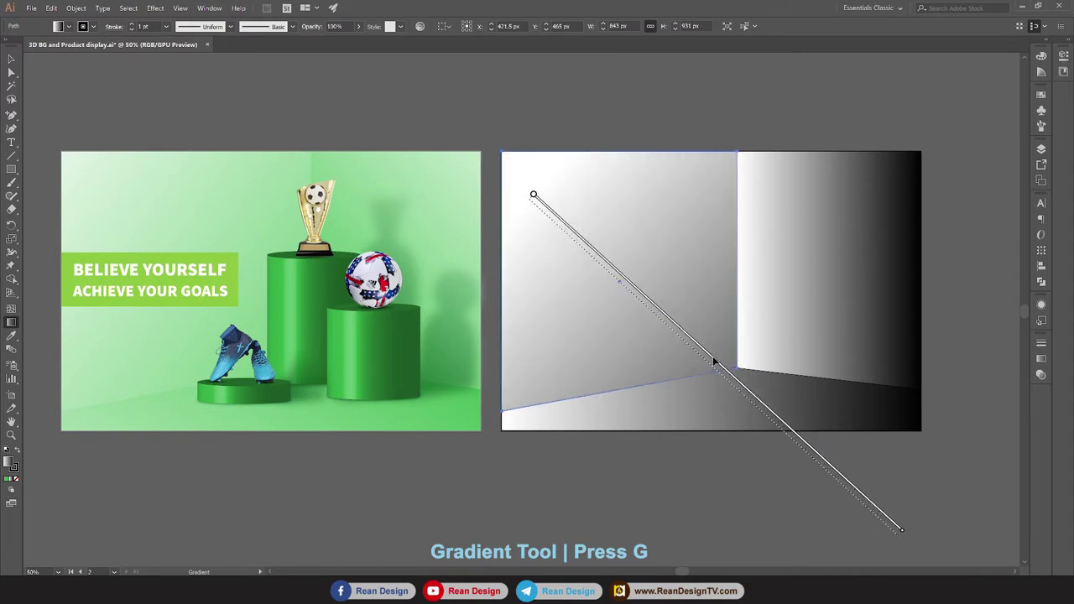
{"action": "left_click", "coordinate": [12, 59]}
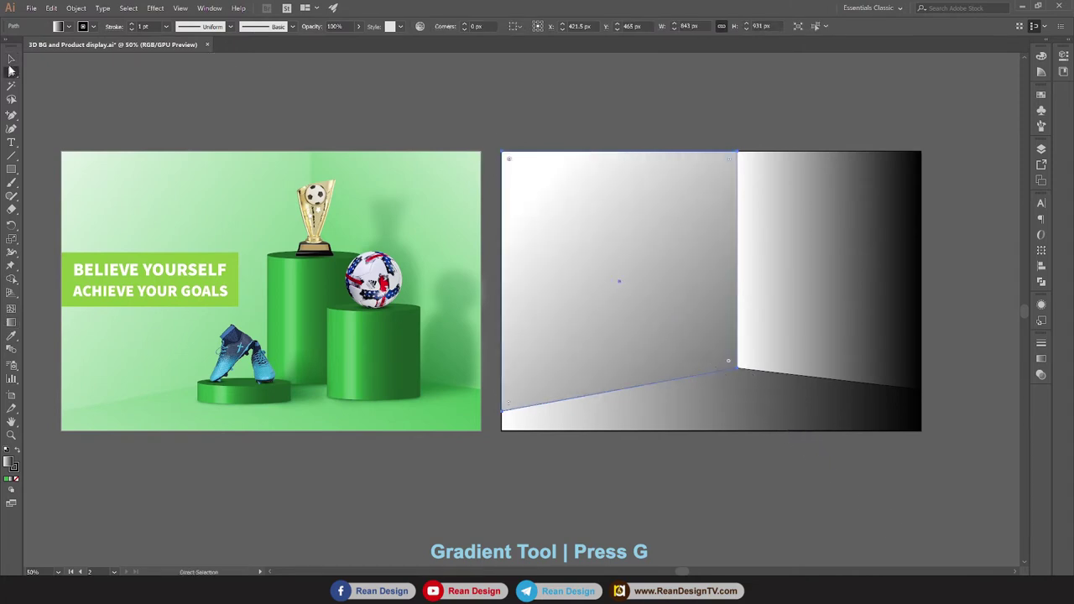
{"action": "left_click", "coordinate": [760, 521]}
Angle the floor gradient from lower left to upper right.
{"action": "left_click", "coordinate": [728, 424]}
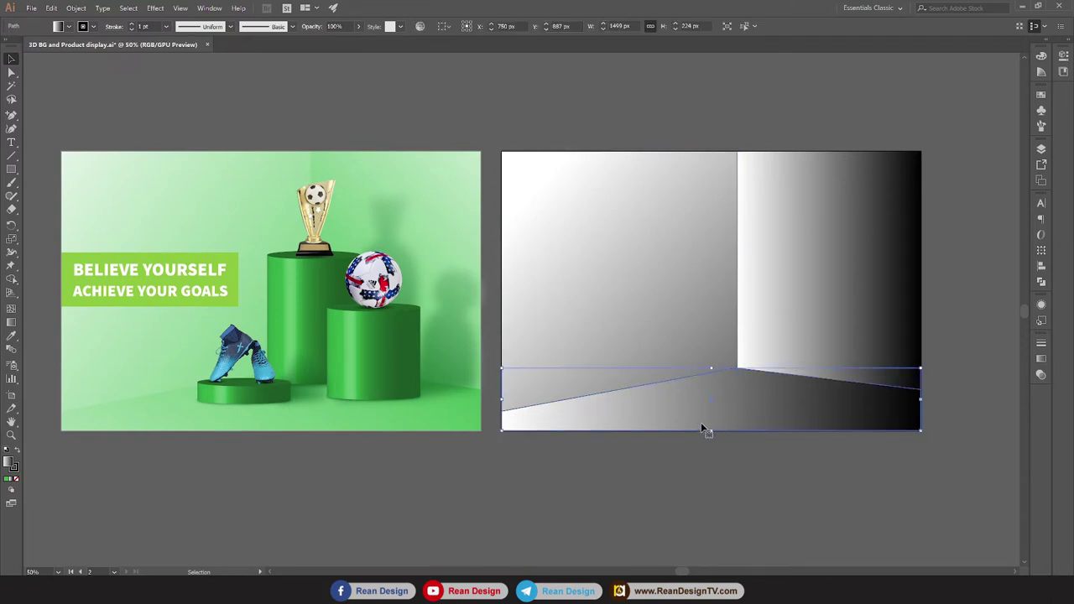
{"action": "key", "text": "g"}
{"action": "mouse_move", "coordinate": [454, 496]}
{"action": "left_mouse_down"}
{"action": "mouse_move", "coordinate": [898, 312]}
{"action": "mouse_move", "coordinate": [929, 320]}
{"action": "mouse_move", "coordinate": [892, 304]}
{"action": "left_mouse_up"}
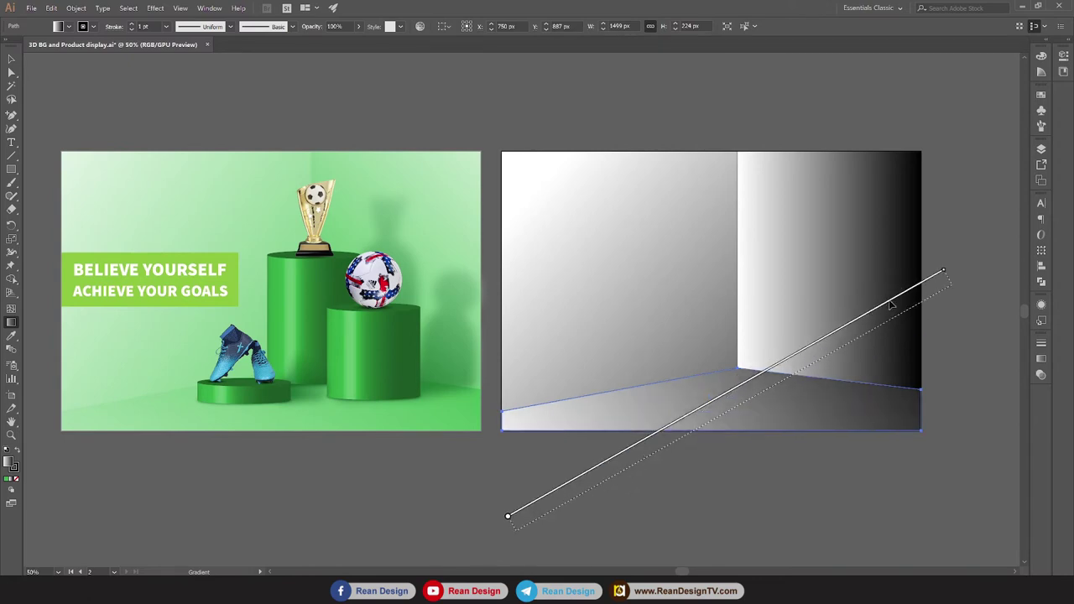
{"action": "key", "text": "v"}
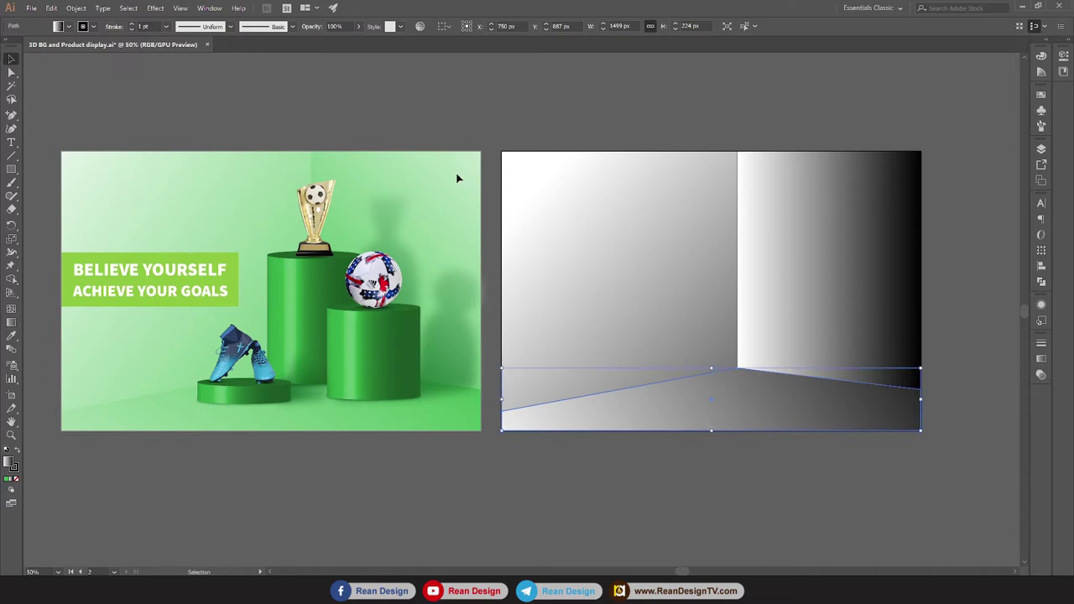
Run the right wall's gradient diagonally, darkening toward the corner.
{"action": "left_click", "coordinate": [801, 240]}
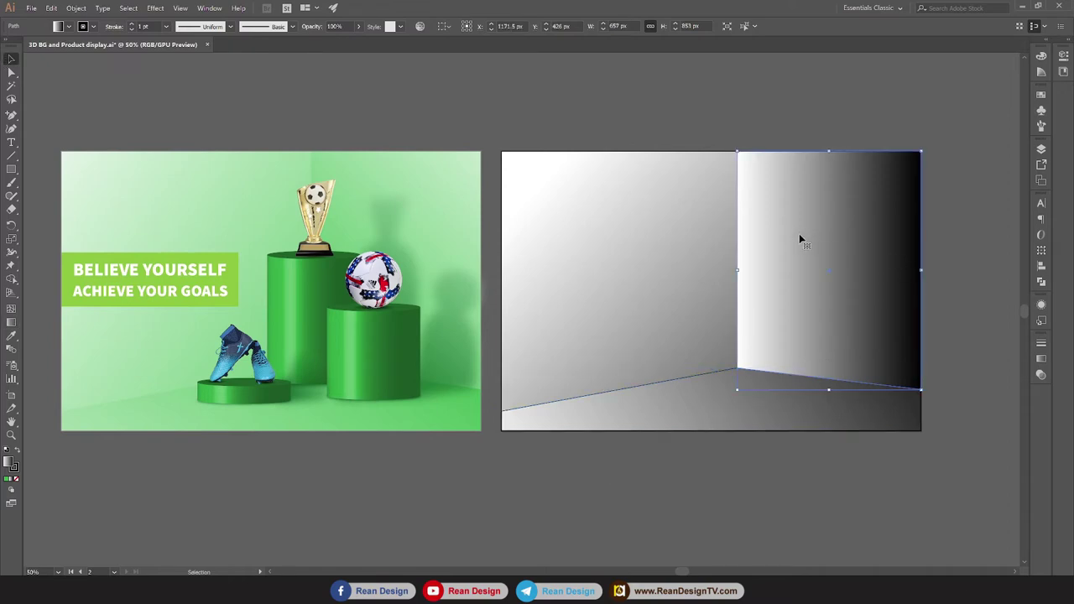
{"action": "key", "text": "g"}
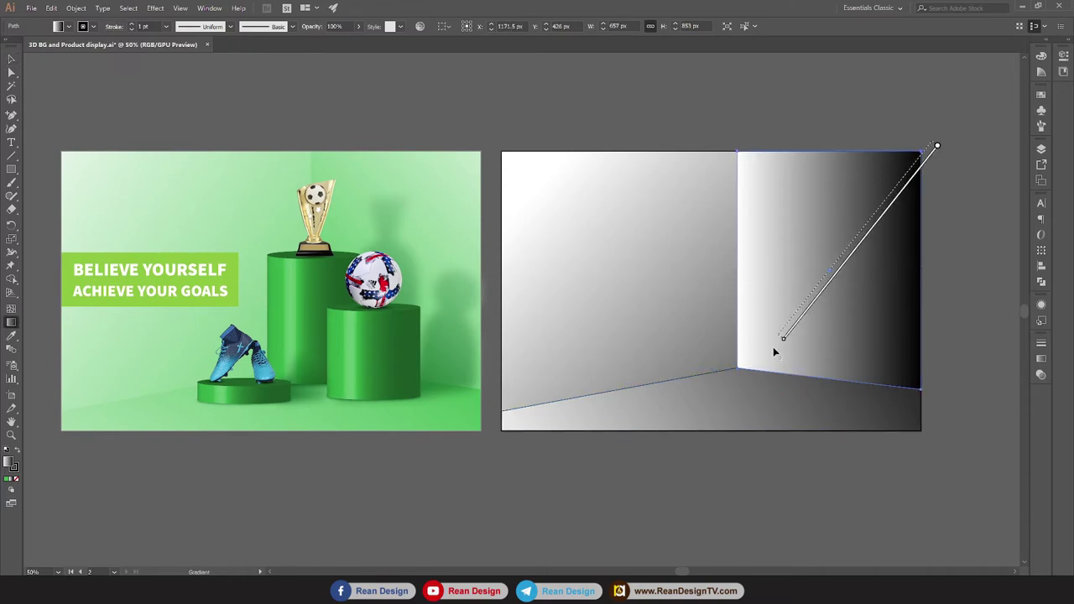
{"action": "left_click_drag", "start_coordinate": [938, 146], "coordinate": [736, 375]}
{"action": "left_click_drag", "start_coordinate": [895, 198], "coordinate": [689, 425]}
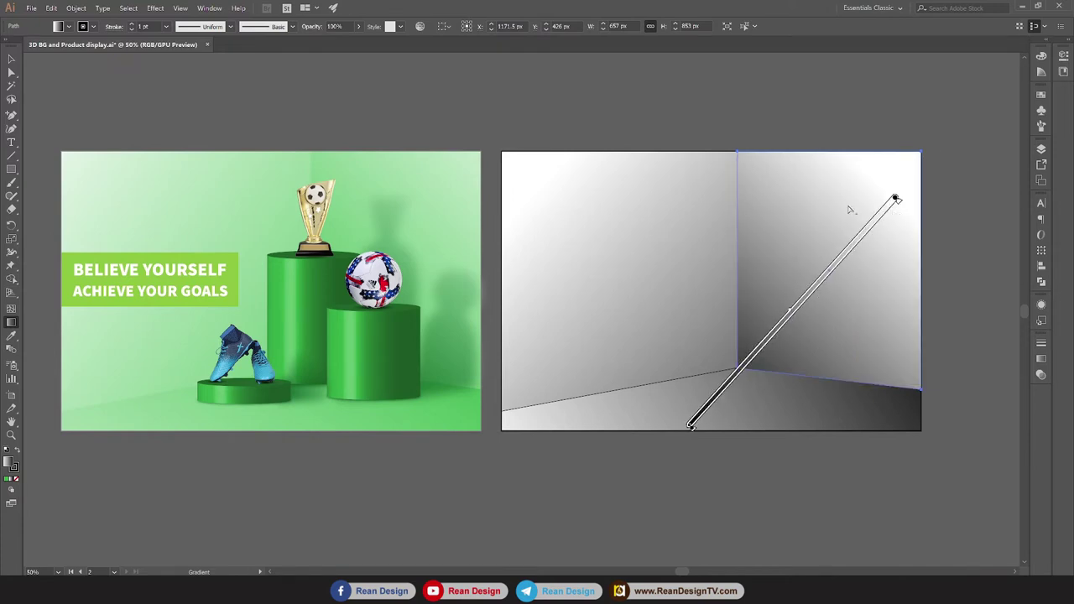
{"action": "mouse_move", "coordinate": [876, 220]}
{"action": "left_mouse_down"}
{"action": "mouse_move", "coordinate": [904, 166]}
{"action": "mouse_move", "coordinate": [921, 169]}
{"action": "left_mouse_up"}
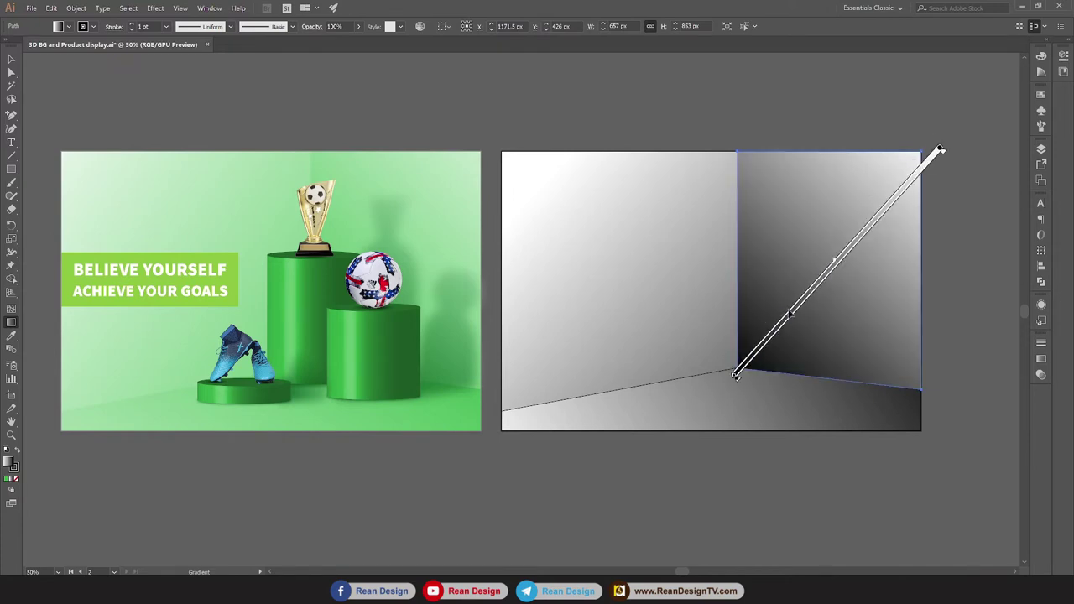
{"action": "left_click_drag", "start_coordinate": [734, 376], "coordinate": [677, 436]}
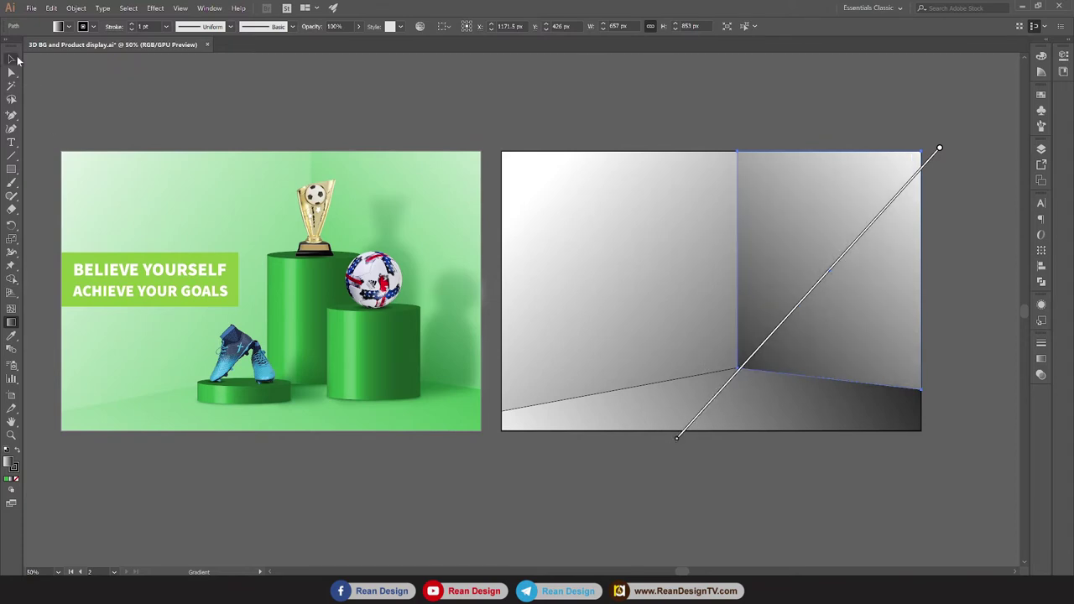
{"action": "left_click", "coordinate": [11, 59]}
{"action": "left_click", "coordinate": [340, 87]}
Steepen the floor gradient's angle.
{"action": "left_click", "coordinate": [791, 413]}
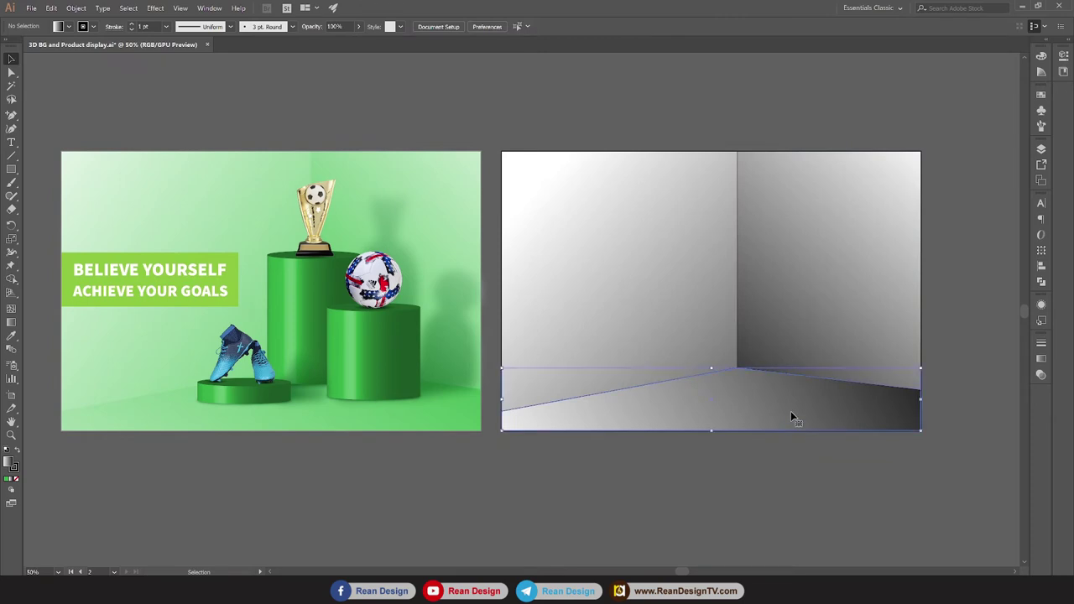
{"action": "key", "text": "g"}
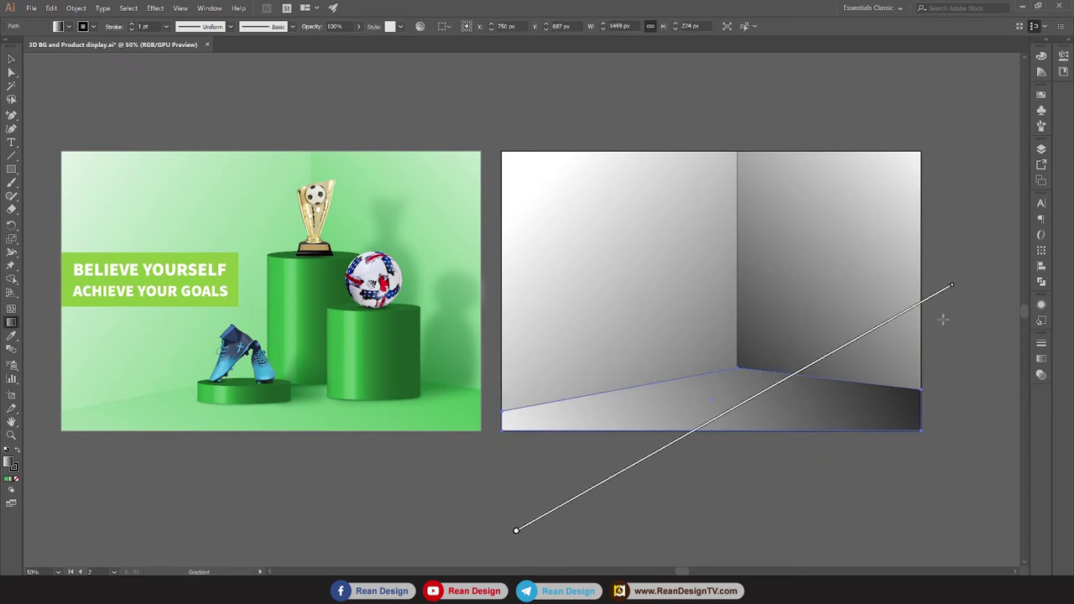
{"action": "mouse_move", "coordinate": [955, 283]}
{"action": "left_mouse_down"}
{"action": "mouse_move", "coordinate": [930, 247]}
{"action": "mouse_move", "coordinate": [813, 191]}
{"action": "left_mouse_up"}
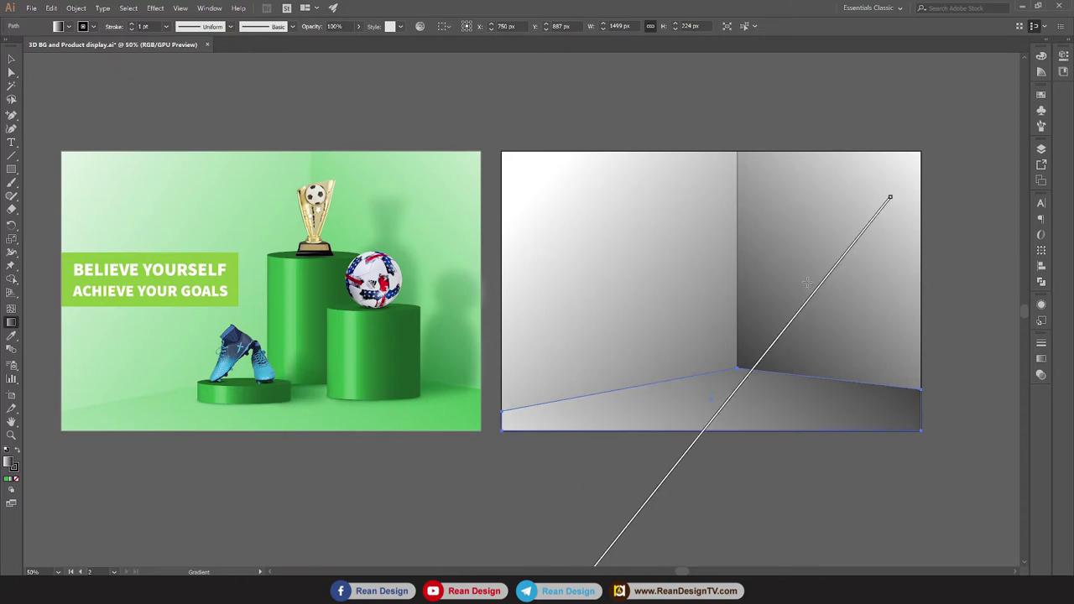
{"action": "key", "text": "v"}
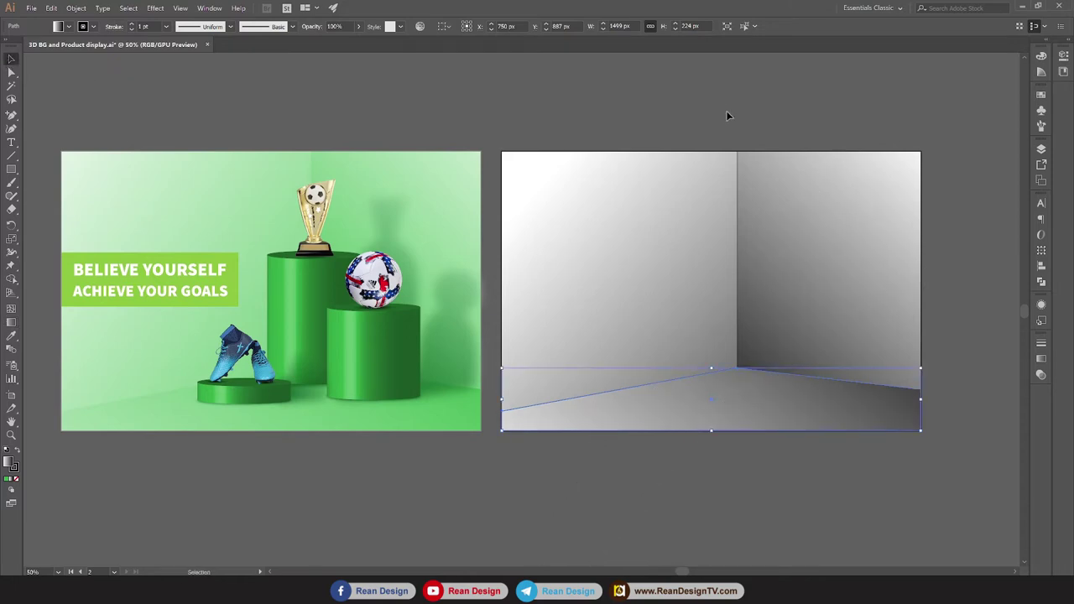
{"action": "left_click", "coordinate": [729, 116]}
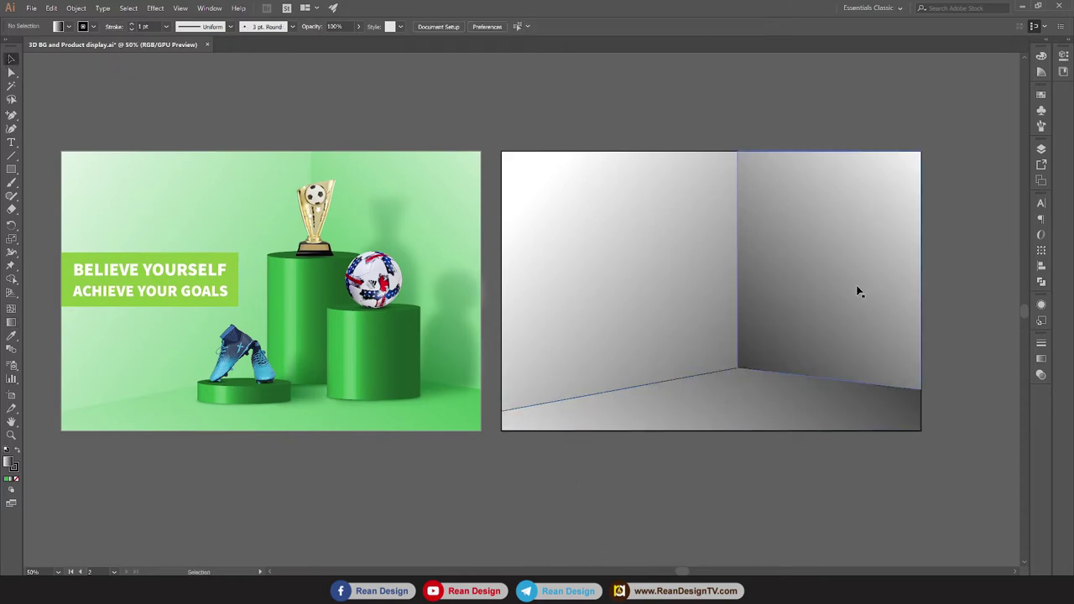
Set the stroke of all room shapes to None.
{"action": "left_click", "coordinate": [809, 389]}
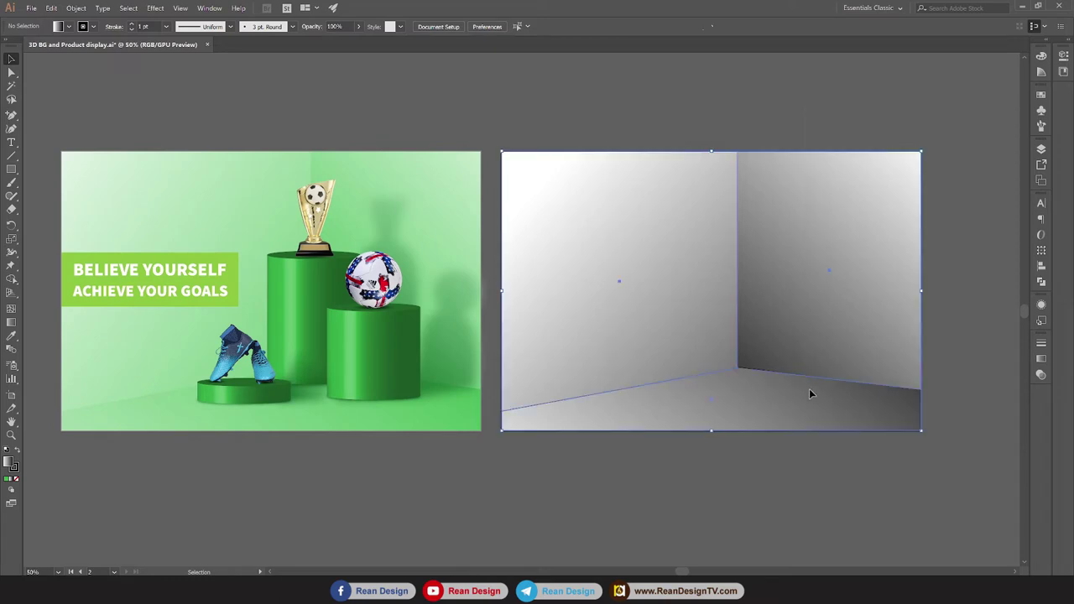
{"action": "left_click", "coordinate": [93, 27]}
{"action": "left_click", "coordinate": [8, 45]}
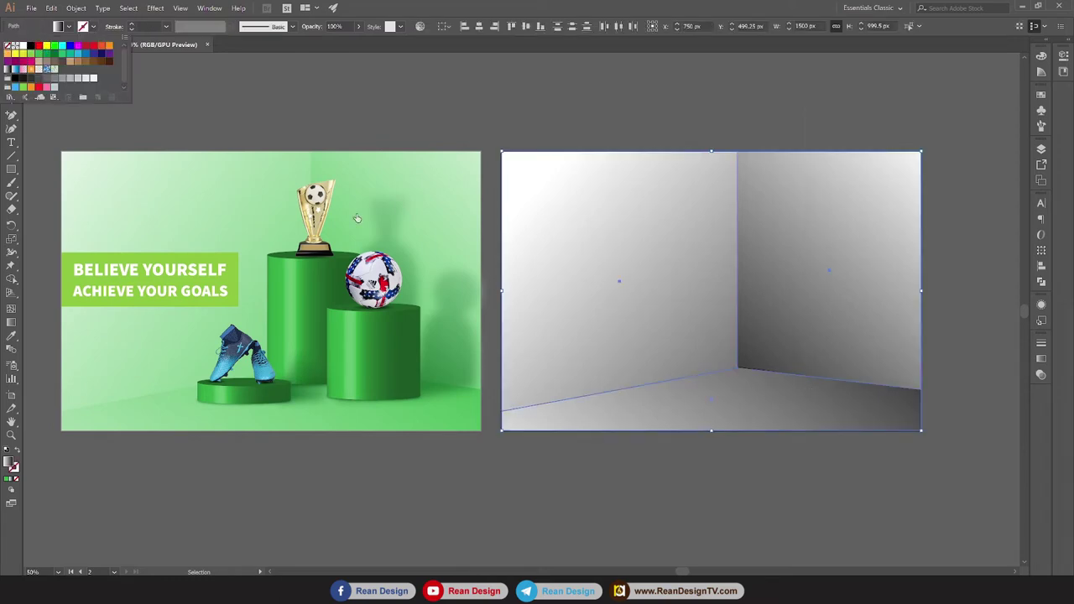
{"action": "key", "text": "Escape"}
{"action": "left_click", "coordinate": [868, 101]}
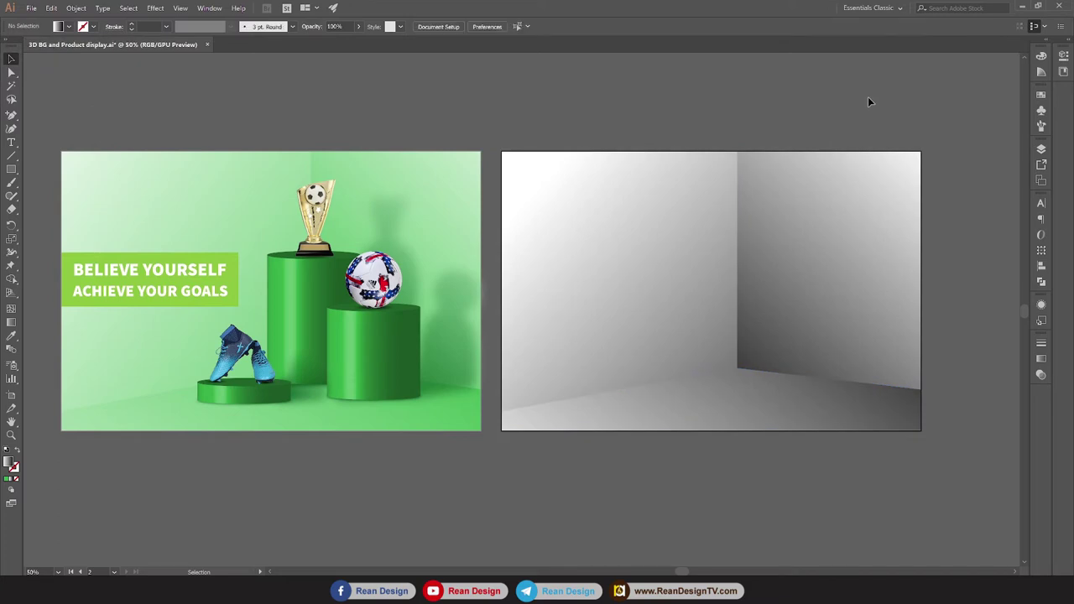
{"action": "left_click", "coordinate": [793, 393]}
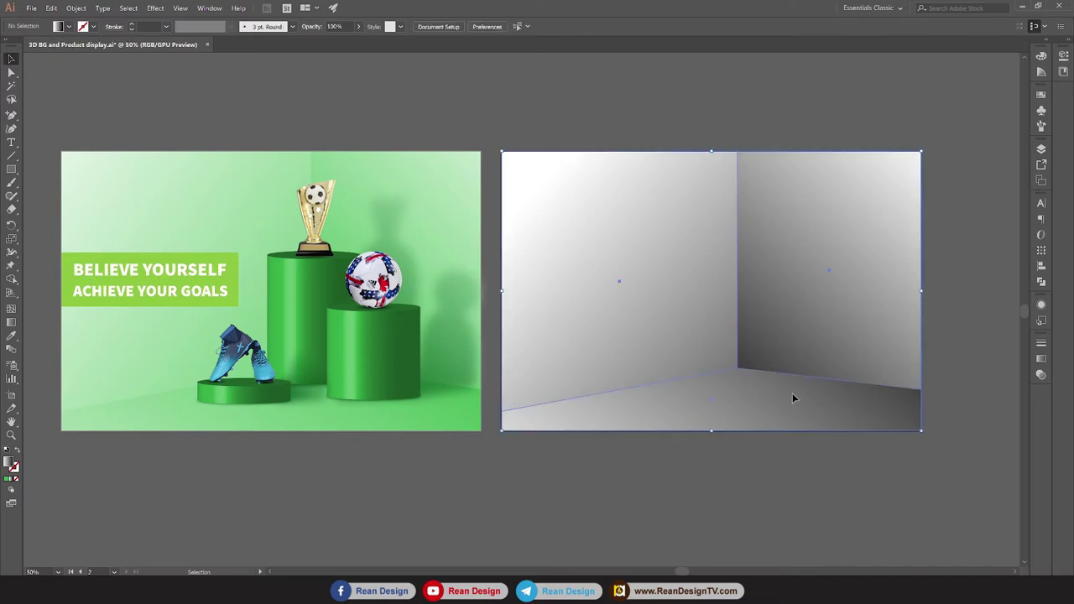
Change the gradient's dark end stop to a green swatch for all room shapes.
{"action": "left_click", "coordinate": [1042, 359]}
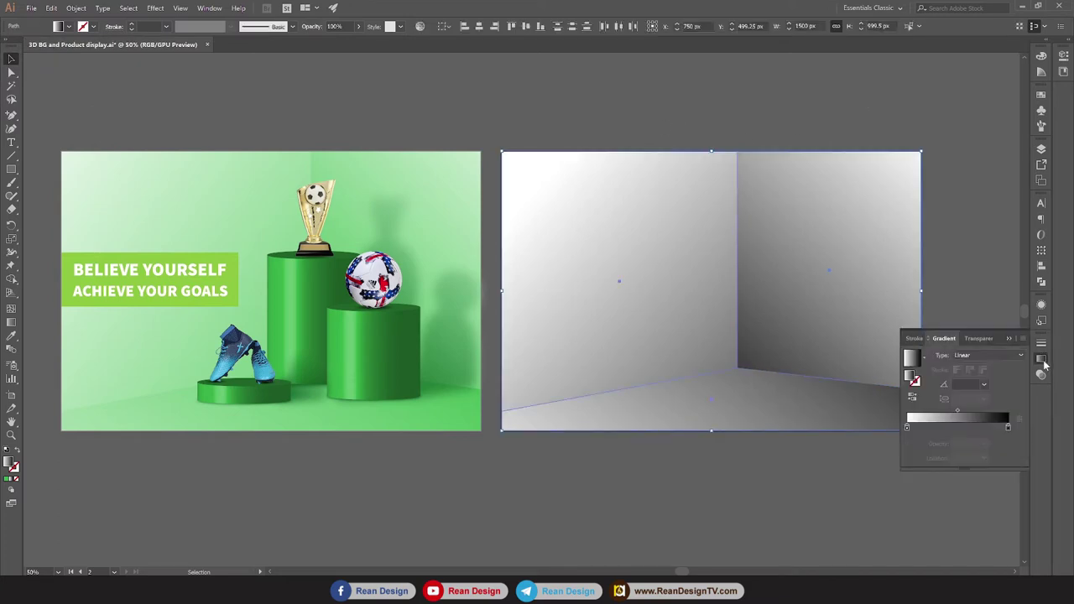
{"action": "left_click", "coordinate": [1009, 428]}
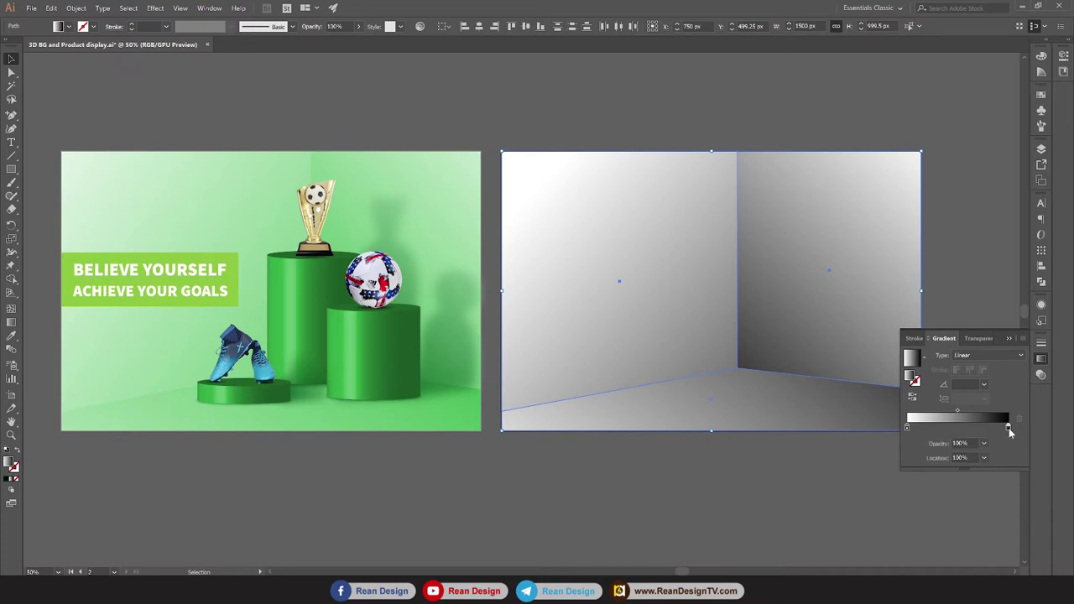
{"action": "double_click", "coordinate": [1009, 428]}
{"action": "left_click", "coordinate": [879, 470]}
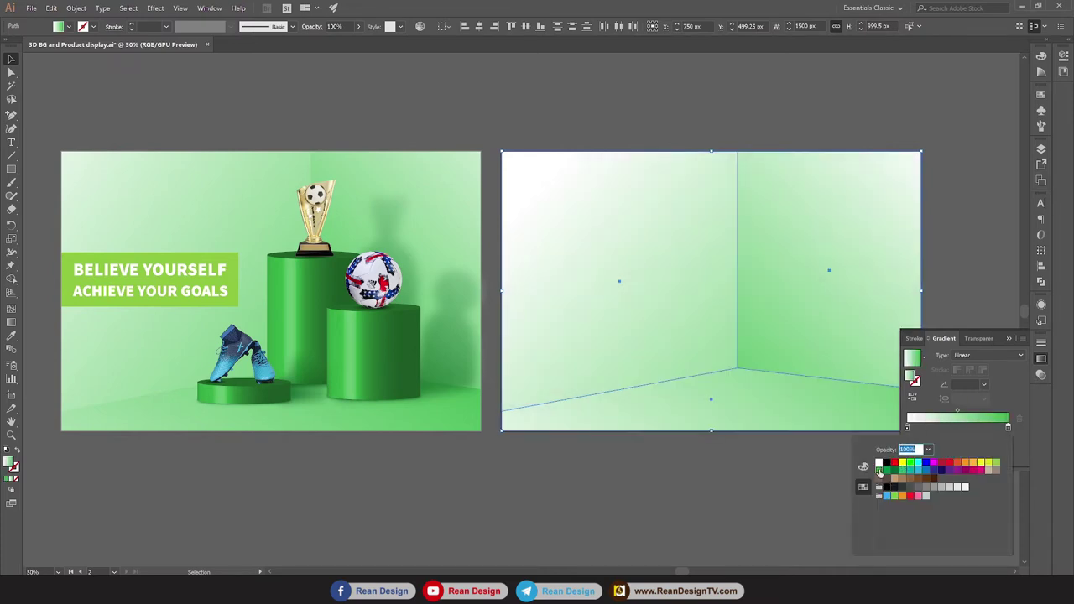
{"action": "left_click", "coordinate": [997, 466]}
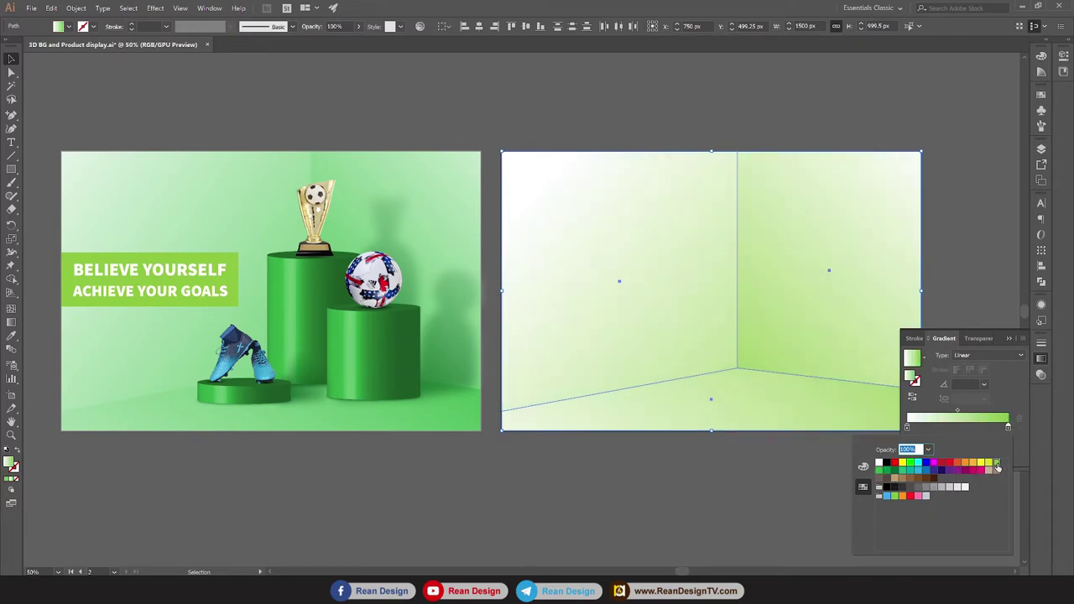
{"action": "left_click", "coordinate": [877, 471]}
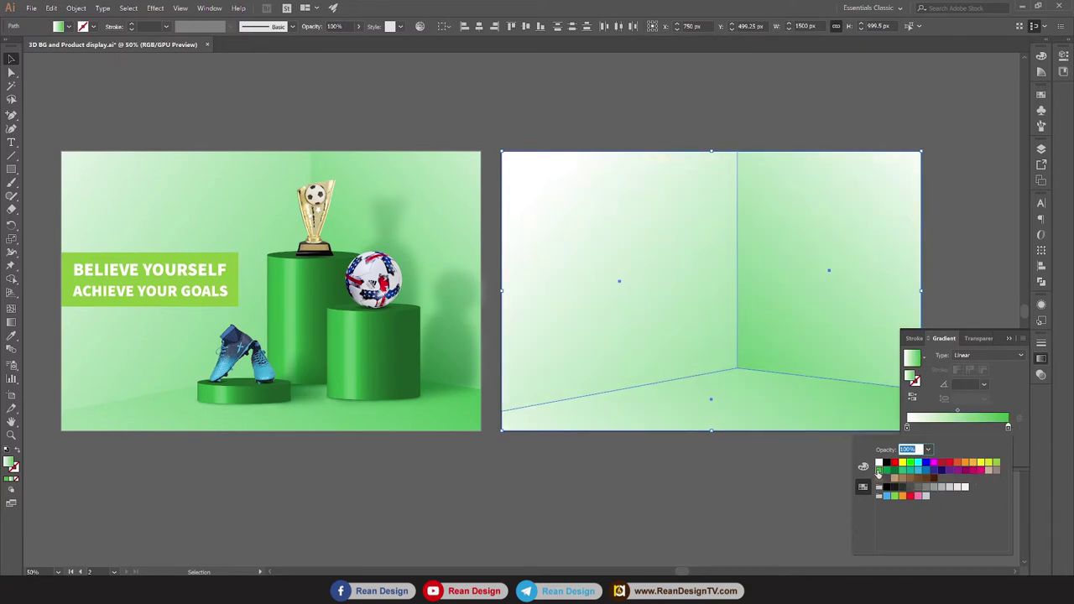
{"action": "left_click", "coordinate": [752, 483]}
{"action": "left_click", "coordinate": [755, 436]}
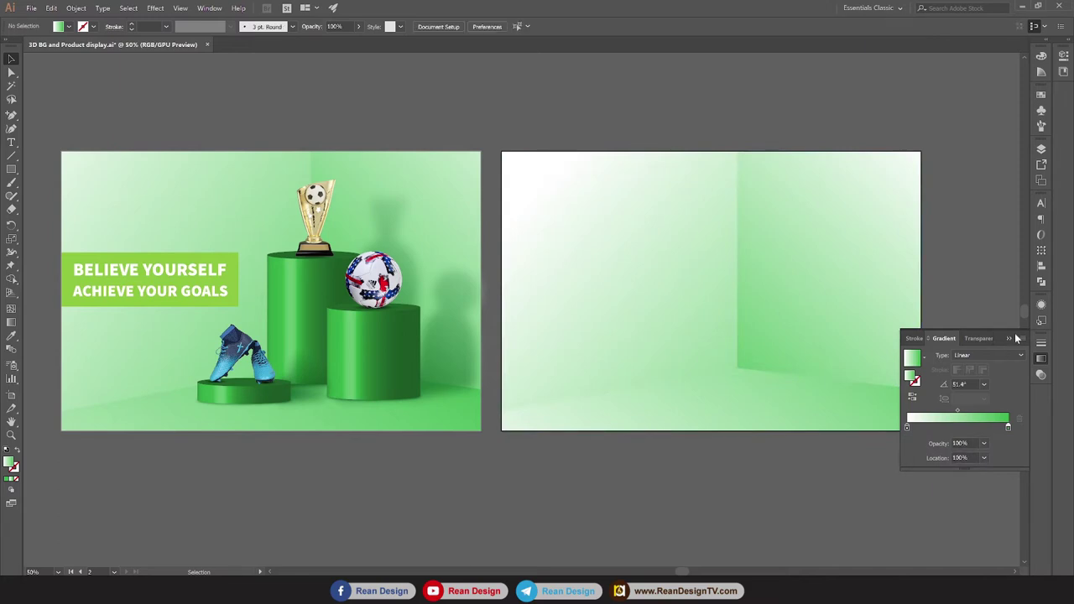
{"action": "left_click", "coordinate": [1008, 338]}
Shorten and re-angle the floor's green gradient for a deeper green floor.
{"action": "left_click", "coordinate": [739, 410]}
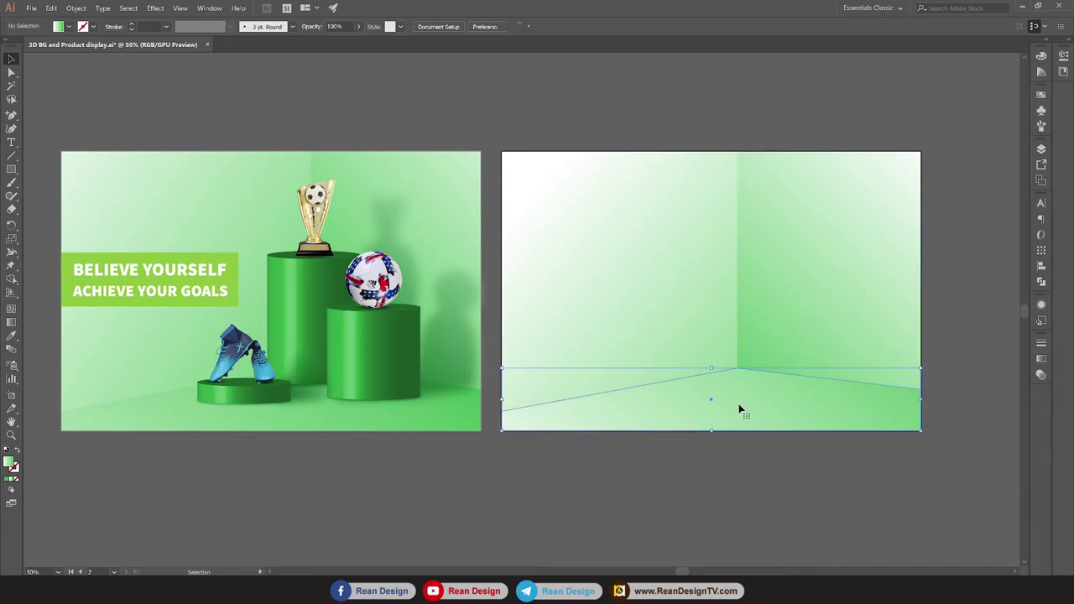
{"action": "key", "text": "g"}
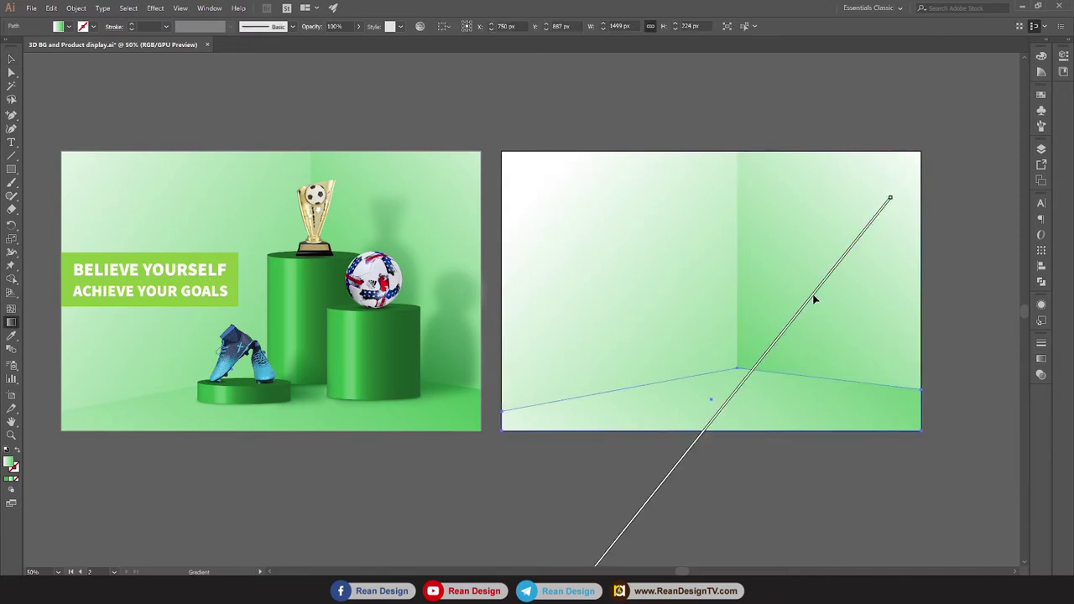
{"action": "left_click_drag", "start_coordinate": [789, 336], "coordinate": [775, 353]}
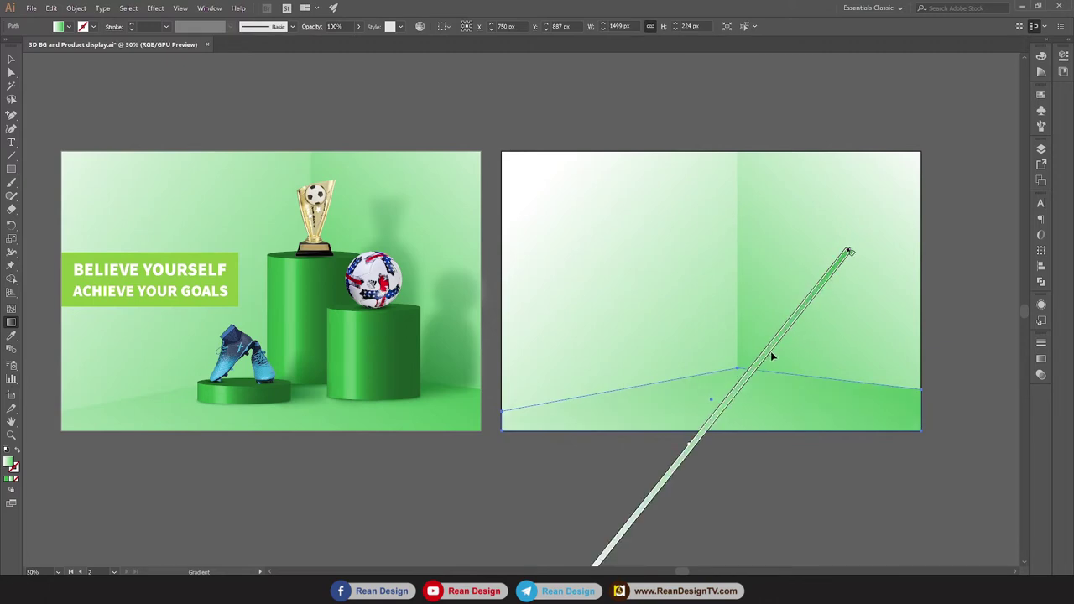
{"action": "scroll", "coordinate": [772, 361], "scroll_direction": "down", "scroll_amount": 2}
{"action": "scroll", "coordinate": [544, 484], "scroll_direction": "down", "scroll_amount": 2}
{"action": "left_click_drag", "start_coordinate": [535, 479], "coordinate": [623, 432]}
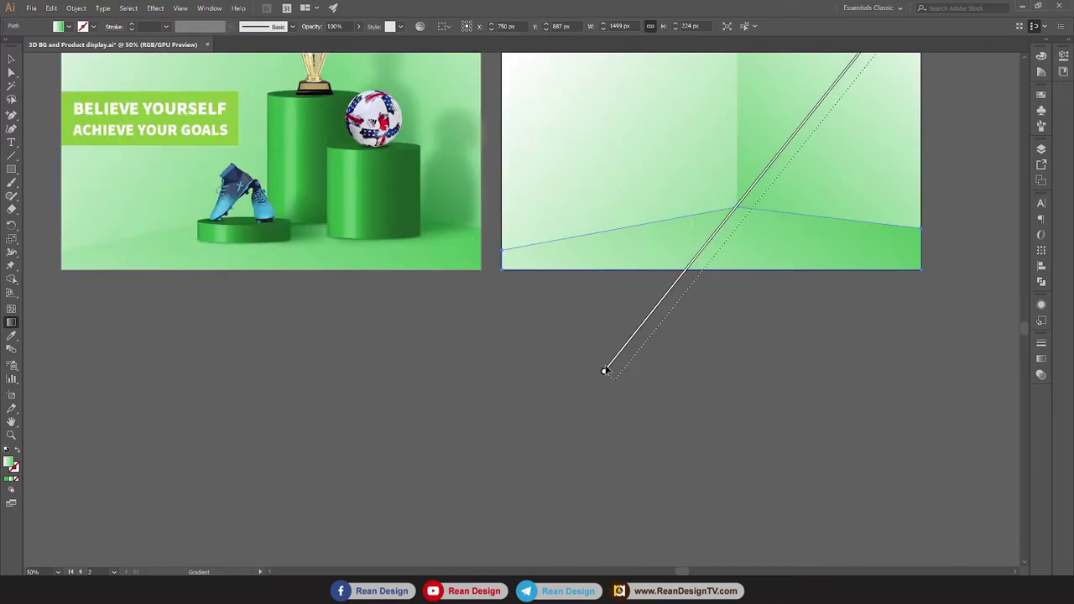
{"action": "scroll", "coordinate": [624, 432], "scroll_direction": "up", "scroll_amount": 2}
{"action": "left_click_drag", "start_coordinate": [933, 156], "coordinate": [824, 293]}
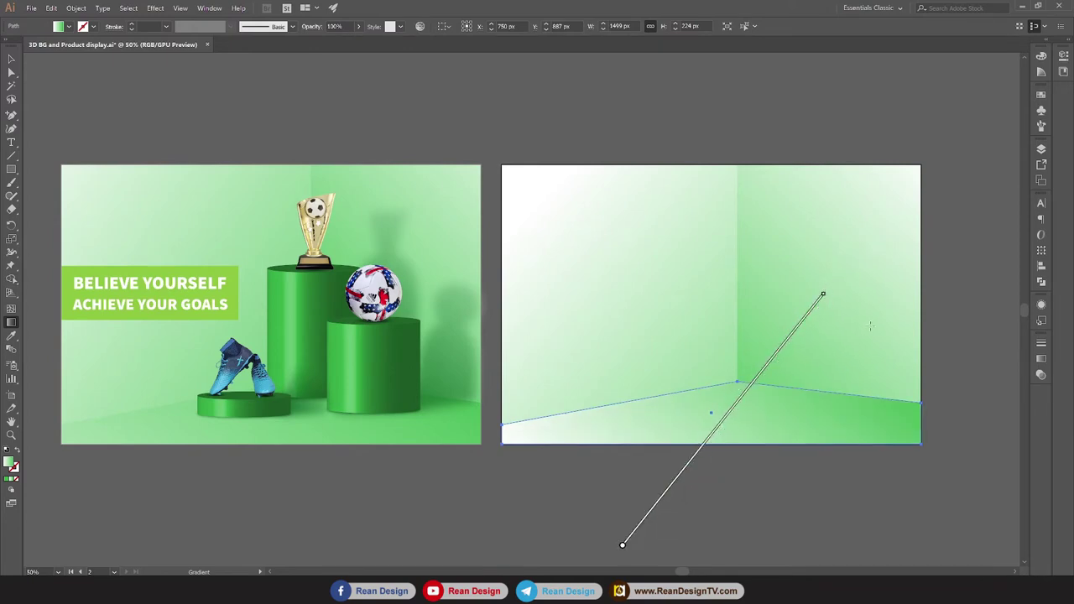
{"action": "left_click_drag", "start_coordinate": [825, 289], "coordinate": [785, 267]}
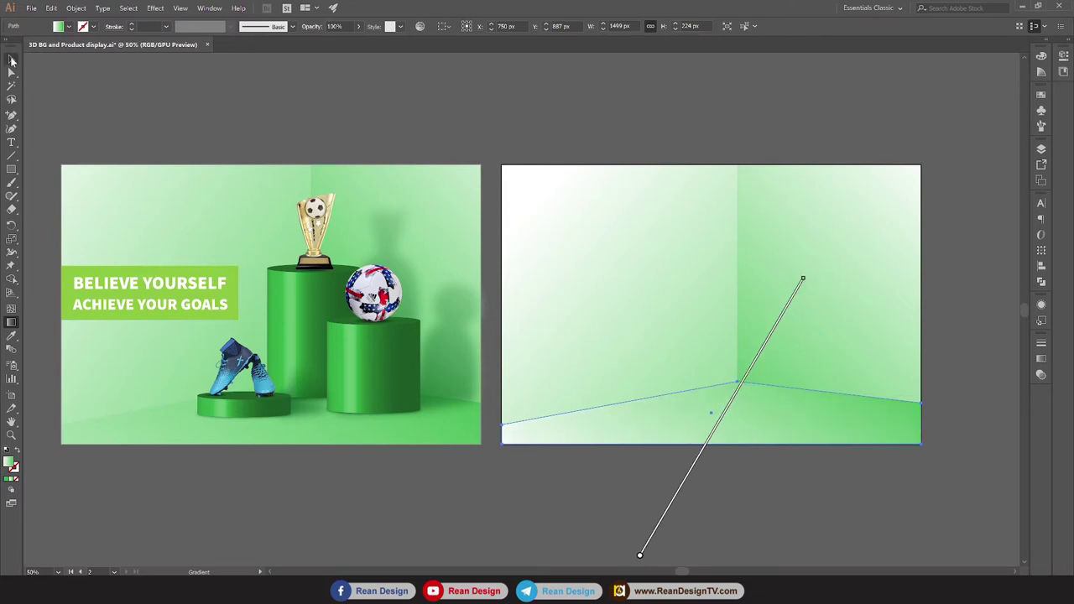
{"action": "left_click", "coordinate": [12, 59]}
Select the three room shapes together and group them into one object.
{"action": "left_click", "coordinate": [337, 111]}
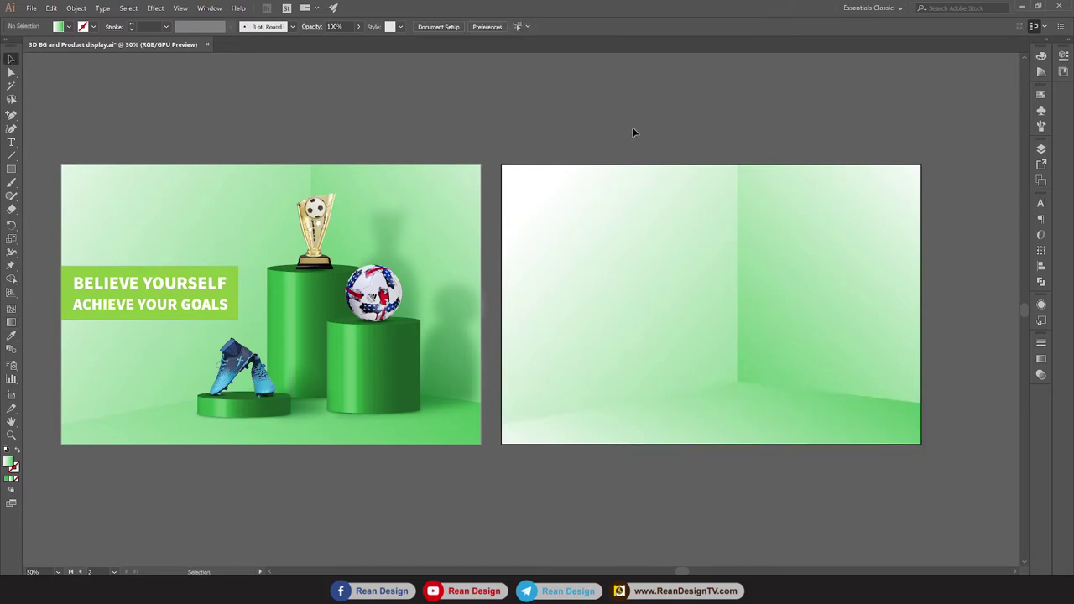
{"action": "key", "text": "ctrl+a"}
{"action": "right_click", "coordinate": [498, 185]}
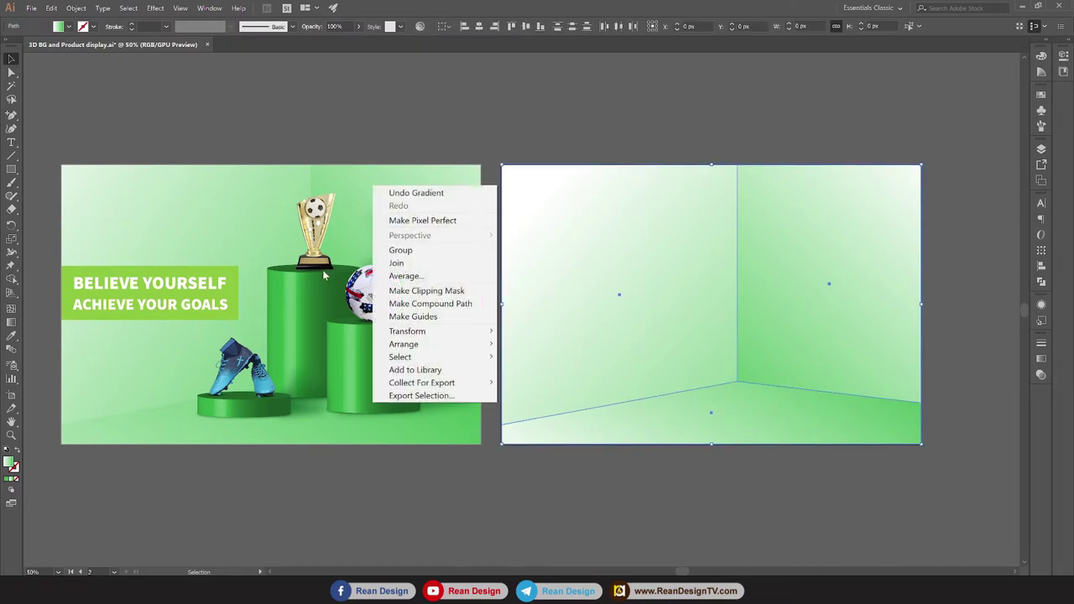
{"action": "left_click", "coordinate": [397, 250]}
{"action": "left_click", "coordinate": [603, 122]}
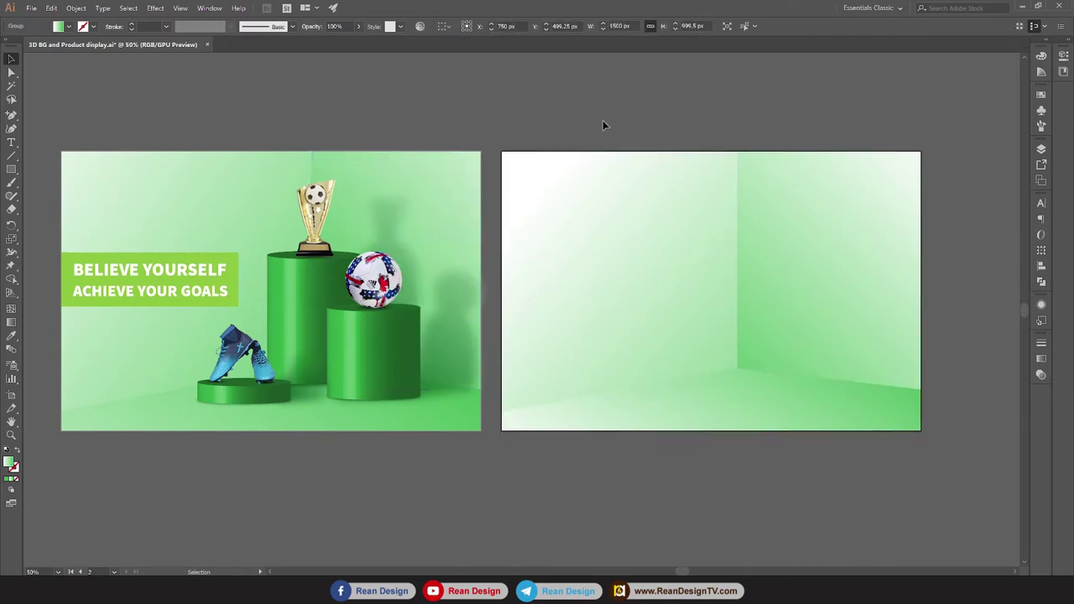
{"action": "scroll", "coordinate": [603, 125], "scroll_direction": "down", "scroll_amount": 1}
{"action": "scroll", "coordinate": [578, 123], "scroll_direction": "left", "scroll_amount": 1}
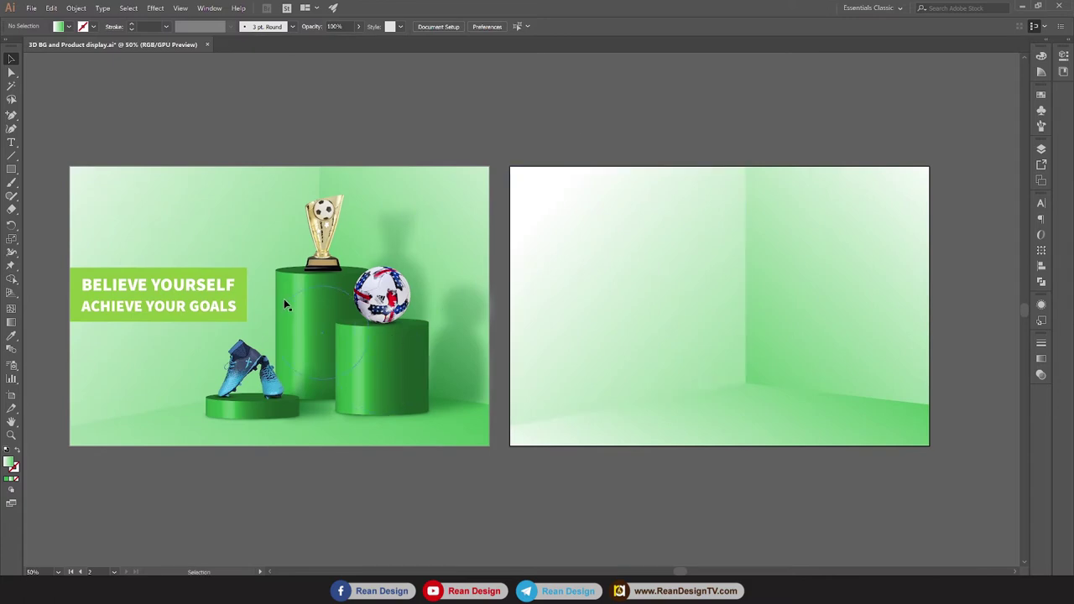
Draw a circle with the Ellipse tool on the right room background.
{"action": "left_click", "coordinate": [11, 168]}
{"action": "left_click_drag", "start_coordinate": [15, 170], "coordinate": [37, 196]}
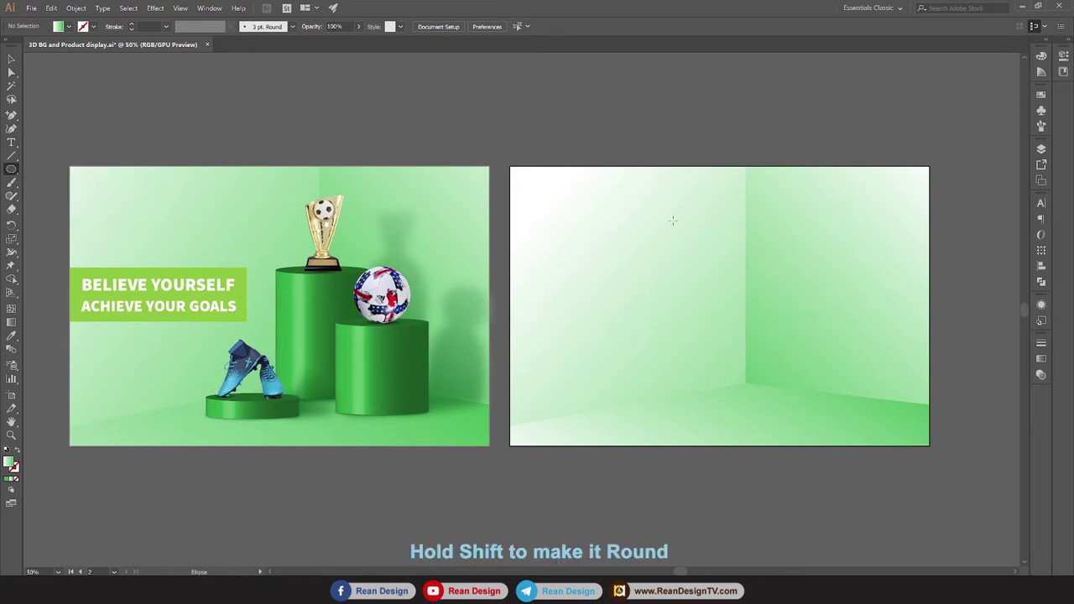
{"action": "mouse_move", "coordinate": [669, 218]}
{"action": "left_mouse_down"}
{"action": "mouse_move", "coordinate": [741, 273]}
{"action": "mouse_move", "coordinate": [746, 297]}
{"action": "left_mouse_up"}
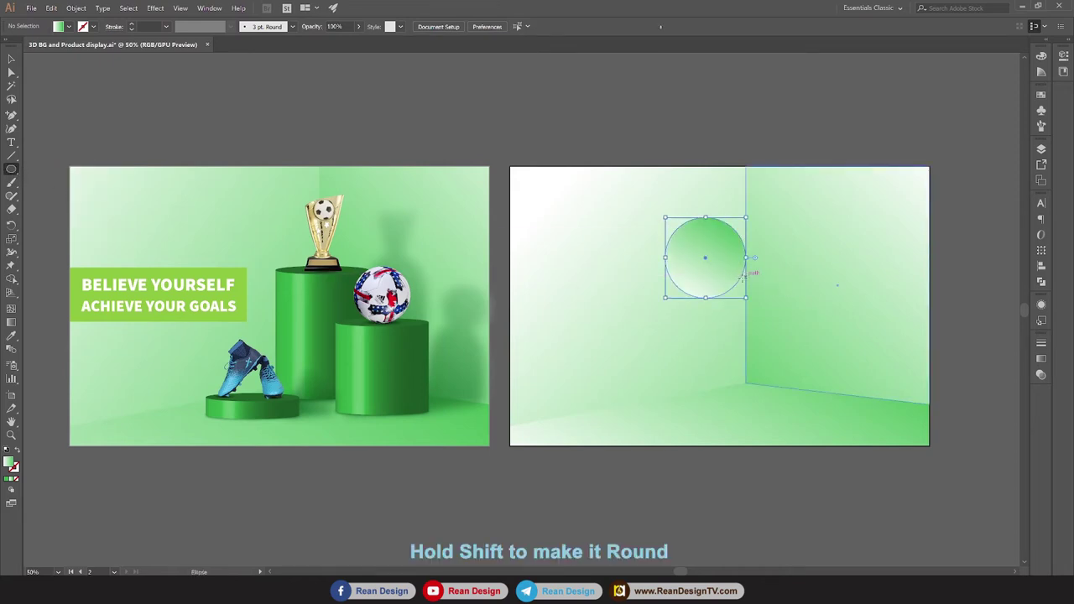
{"action": "left_click", "coordinate": [10, 59]}
Give the circle a bright green fill and enlarge it to about 326 px.
{"action": "left_click", "coordinate": [68, 26]}
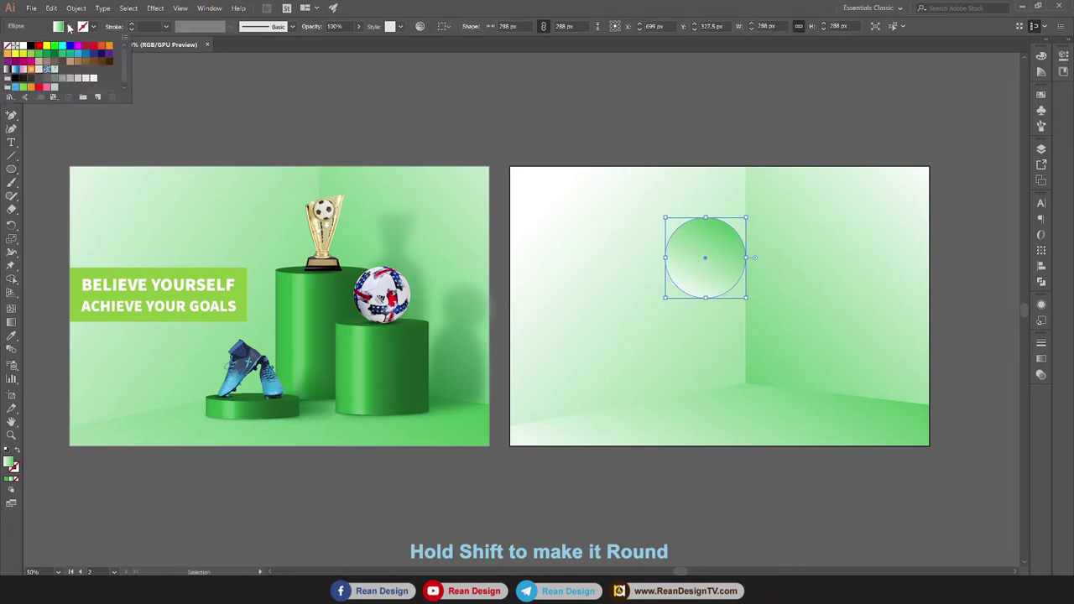
{"action": "left_click", "coordinate": [53, 56]}
{"action": "left_click", "coordinate": [47, 55]}
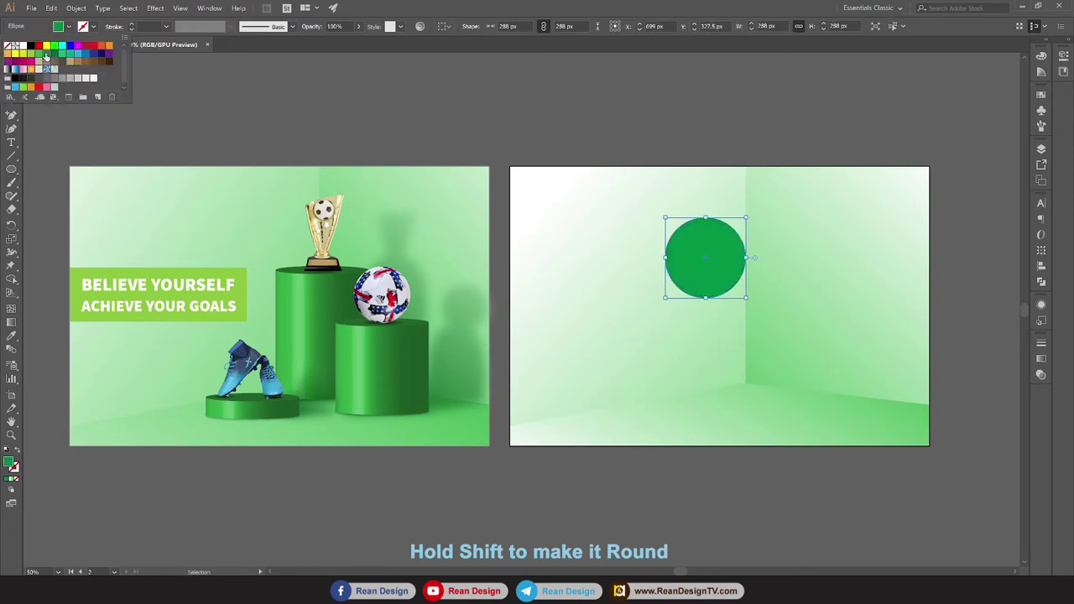
{"action": "left_click", "coordinate": [680, 131]}
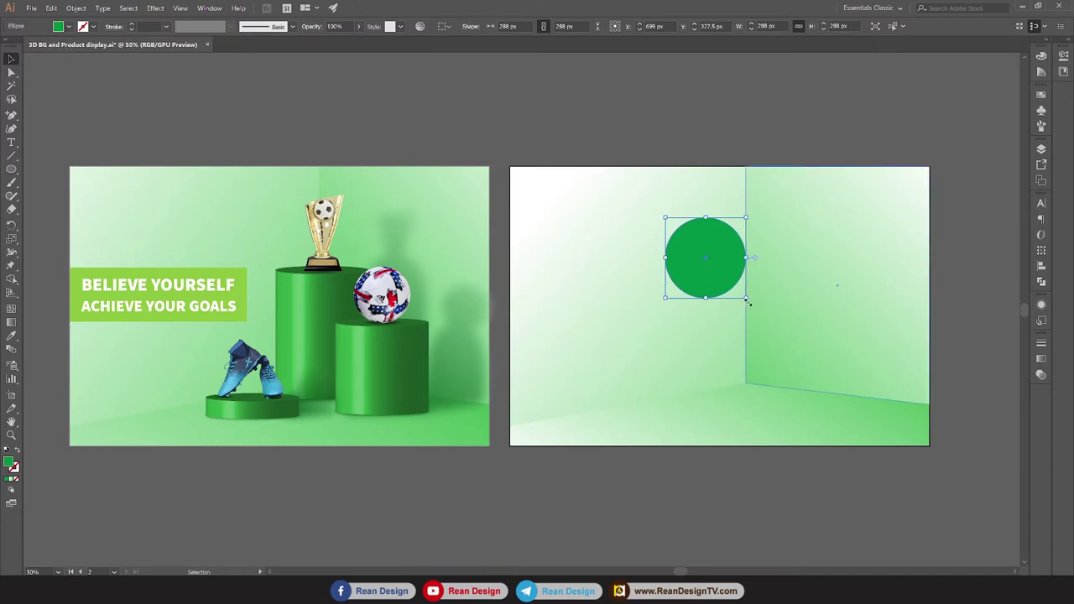
{"action": "left_click_drag", "start_coordinate": [747, 300], "coordinate": [756, 310]}
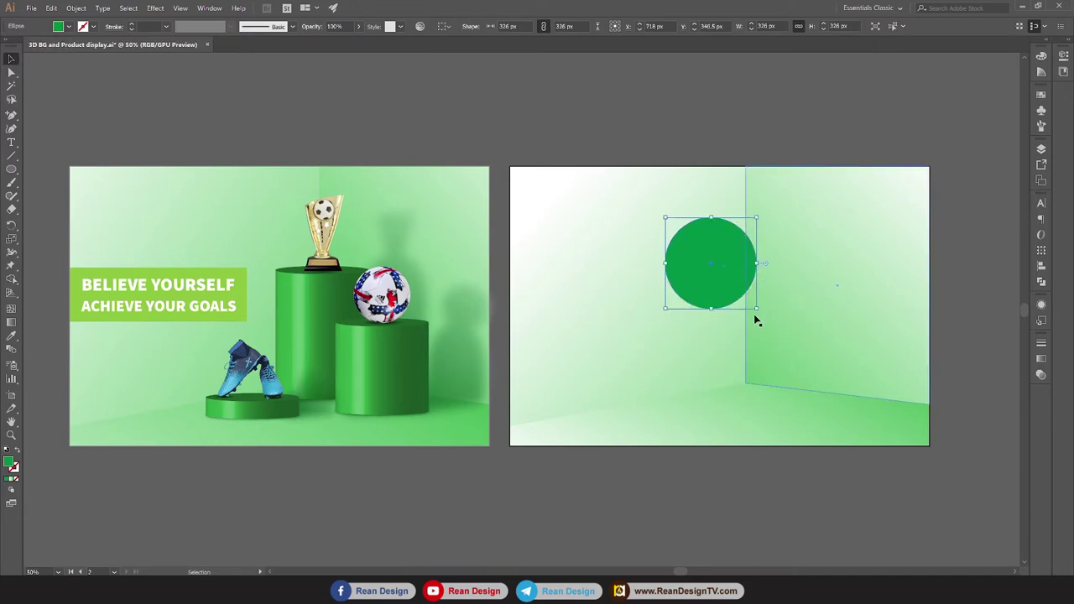
{"action": "key", "text": "v"}
{"action": "left_click", "coordinate": [719, 266]}
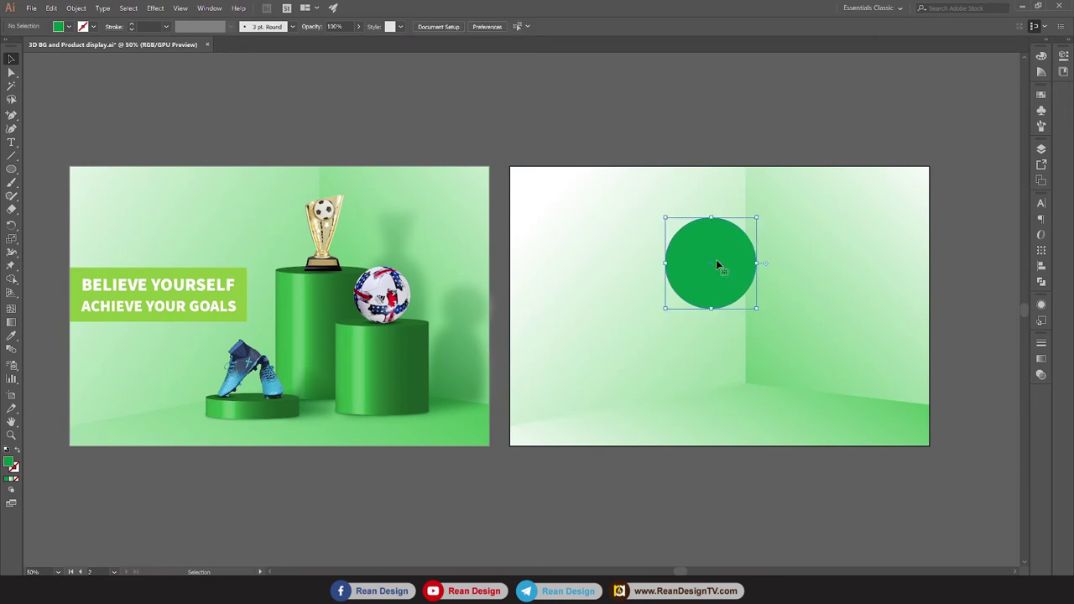
Apply Effect > 3D > Extrude & Bevel to the circle with Preview on.
{"action": "left_click", "coordinate": [155, 7]}
{"action": "mouse_move", "coordinate": [165, 85]}
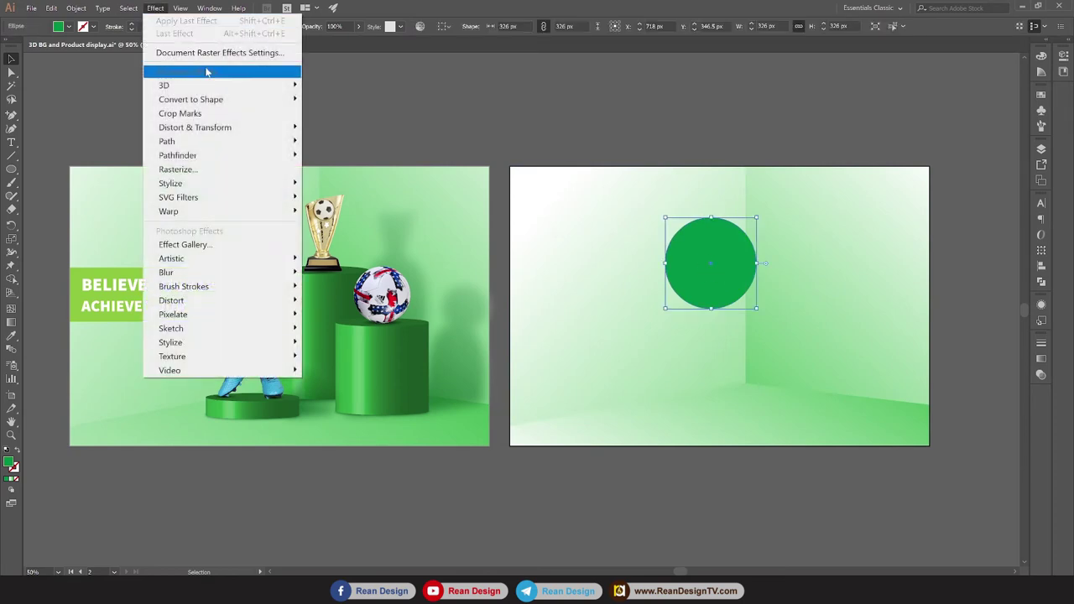
{"action": "left_click", "coordinate": [361, 86]}
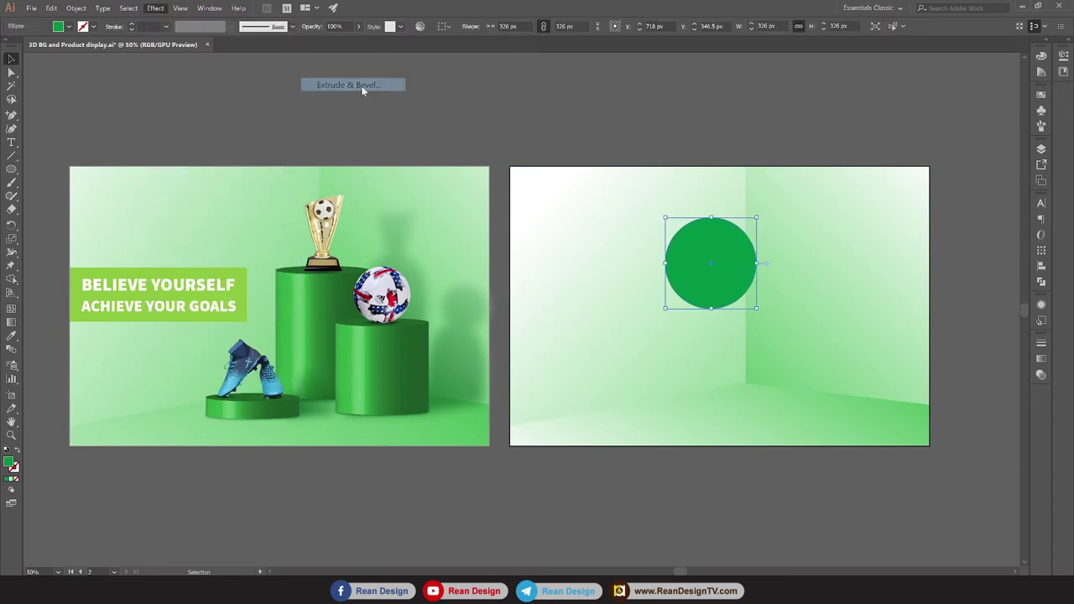
{"action": "mouse_move", "coordinate": [818, 175]}
{"action": "left_mouse_down"}
{"action": "mouse_move", "coordinate": [546, 377]}
{"action": "mouse_move", "coordinate": [523, 147]}
{"action": "mouse_move", "coordinate": [538, 99]}
{"action": "mouse_move", "coordinate": [445, 61]}
{"action": "mouse_move", "coordinate": [493, 51]}
{"action": "mouse_move", "coordinate": [502, 33]}
{"action": "left_mouse_up"}
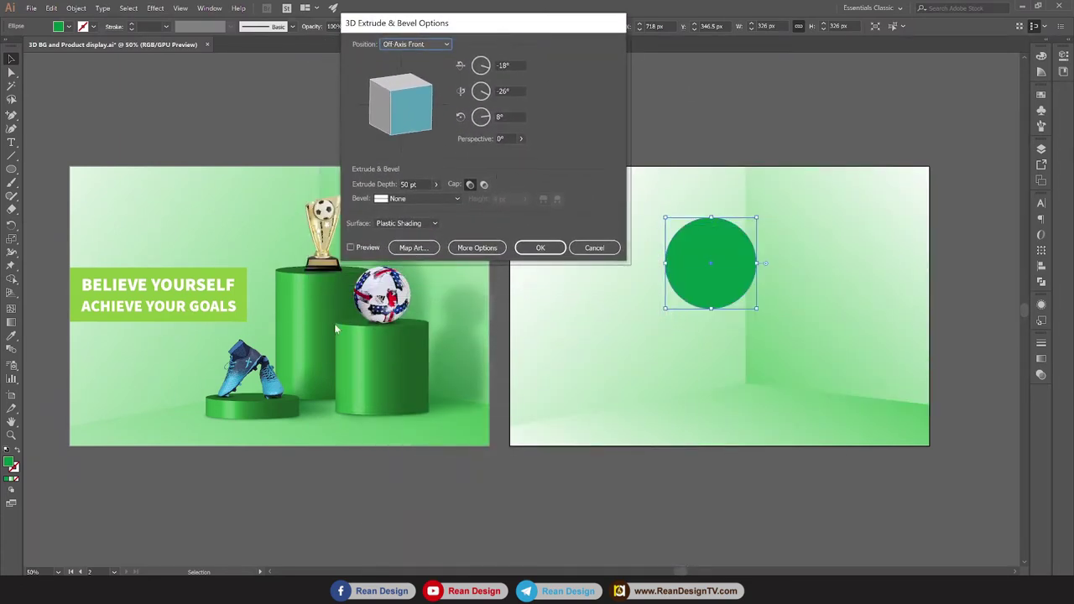
{"action": "left_click", "coordinate": [351, 248]}
Set the 3D rotation angles to 85°, 0° and 0°.
{"action": "mouse_move", "coordinate": [381, 113]}
{"action": "left_mouse_down"}
{"action": "mouse_move", "coordinate": [395, 73]}
{"action": "mouse_move", "coordinate": [396, 100]}
{"action": "left_mouse_up"}
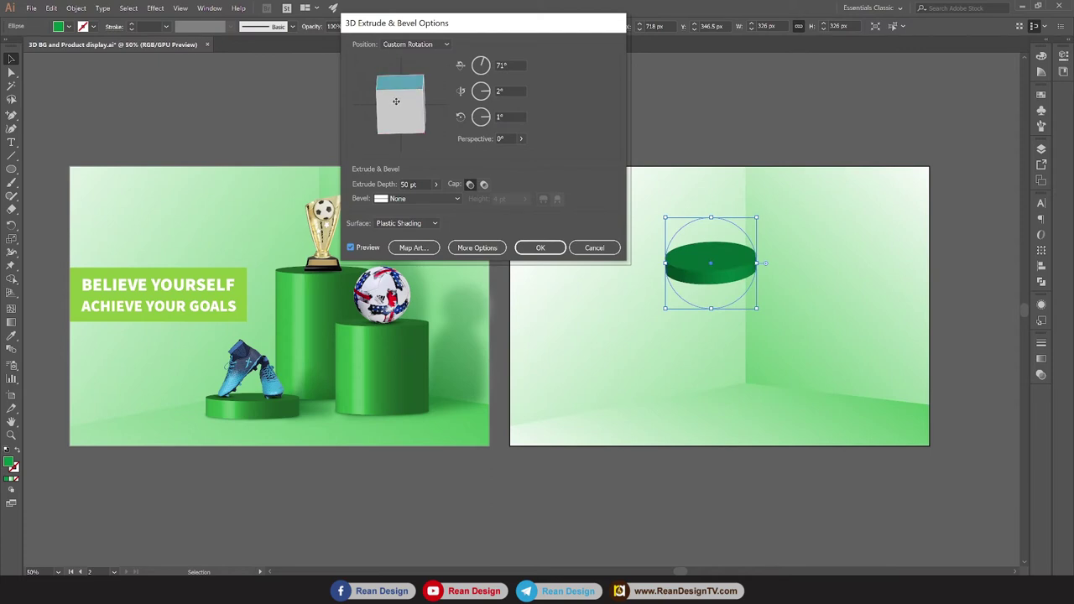
{"action": "left_click", "coordinate": [503, 90]}
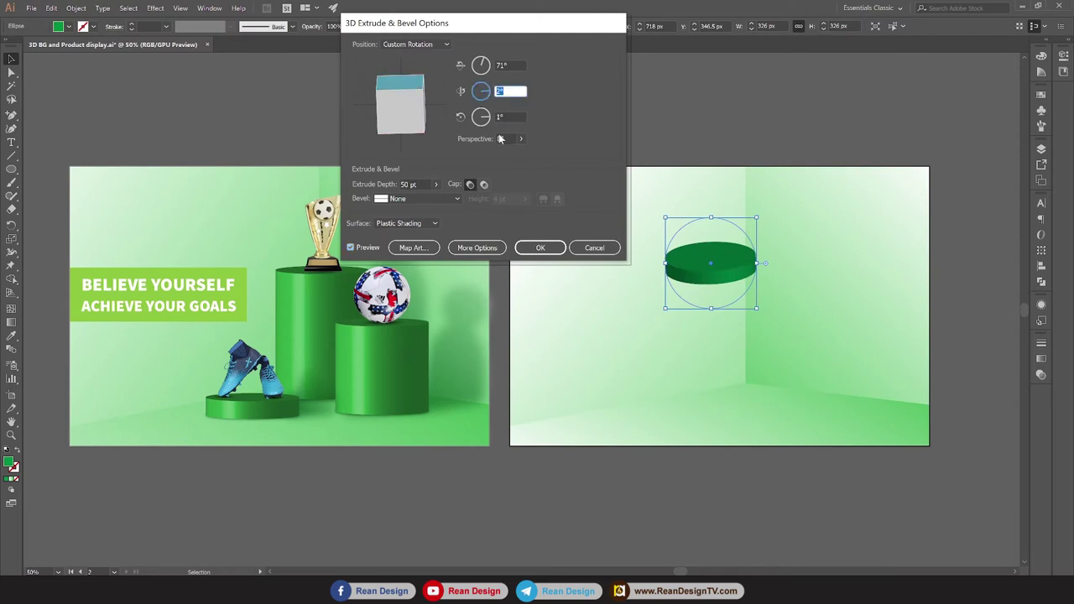
{"action": "type", "text": "0"}
{"action": "left_click", "coordinate": [511, 116]}
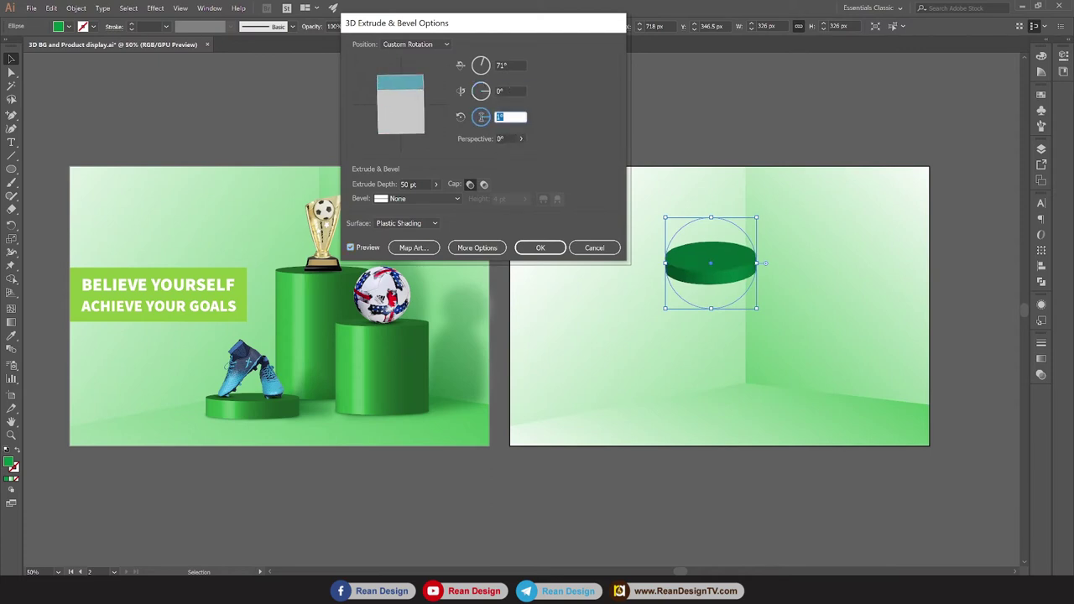
{"action": "type", "text": "0"}
{"action": "left_click", "coordinate": [509, 90]}
{"action": "left_click", "coordinate": [512, 65]}
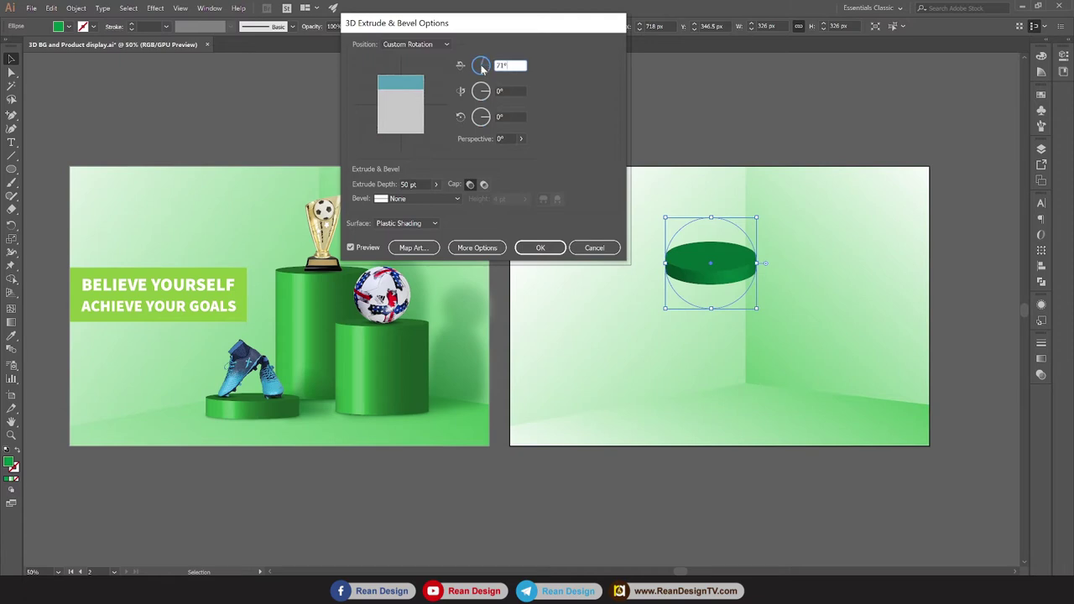
{"action": "type", "text": "55"}
{"action": "left_click_drag", "start_coordinate": [488, 63], "coordinate": [481, 64]}
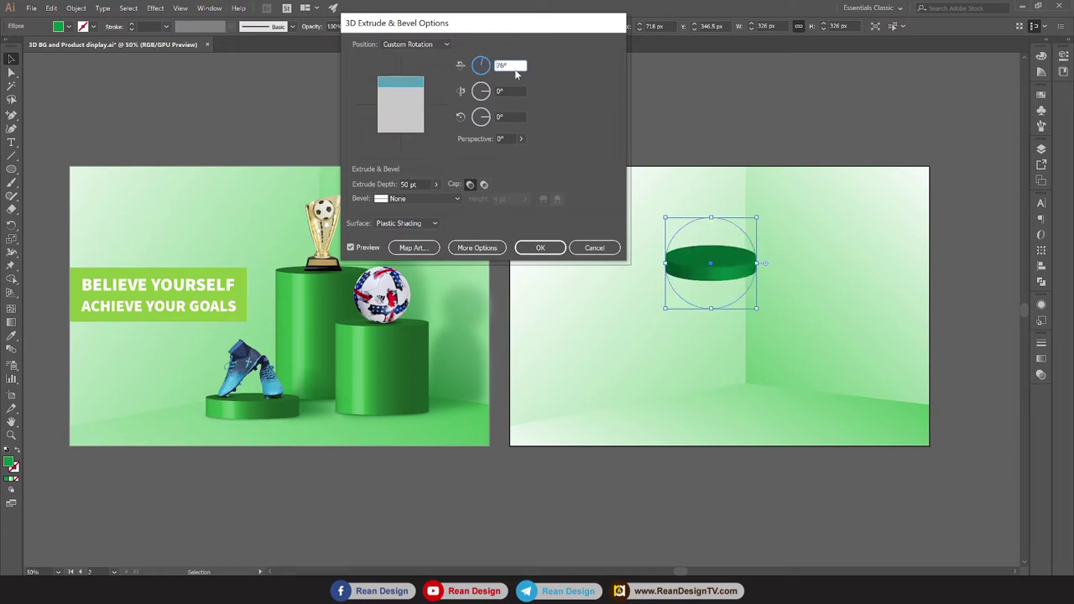
{"action": "type", "text": "8"}
{"action": "type", "text": "5"}
{"action": "left_click", "coordinate": [515, 91]}
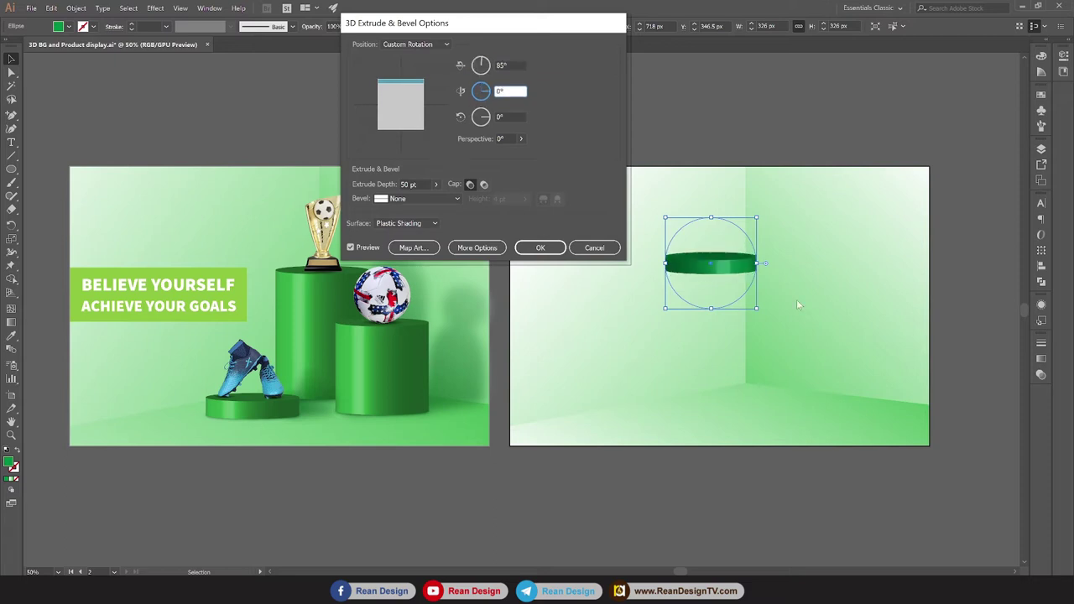
{"action": "left_click", "coordinate": [508, 116]}
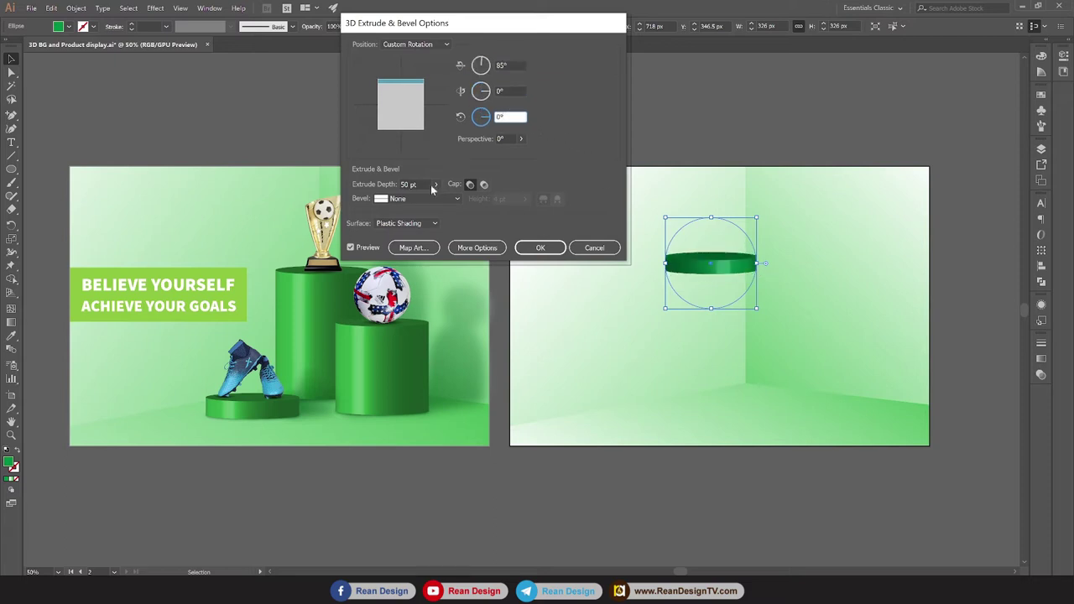
Set the extrude depth to 450 pt to form a tall cylinder.
{"action": "left_click", "coordinate": [434, 185]}
{"action": "left_click_drag", "start_coordinate": [412, 201], "coordinate": [401, 199]}
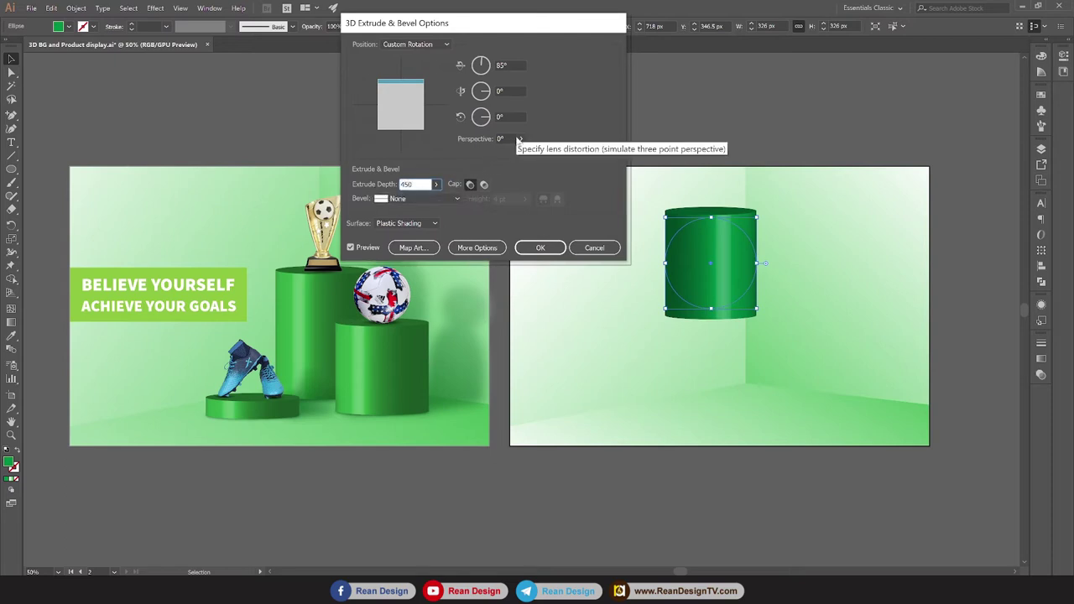
{"action": "left_click", "coordinate": [512, 116]}
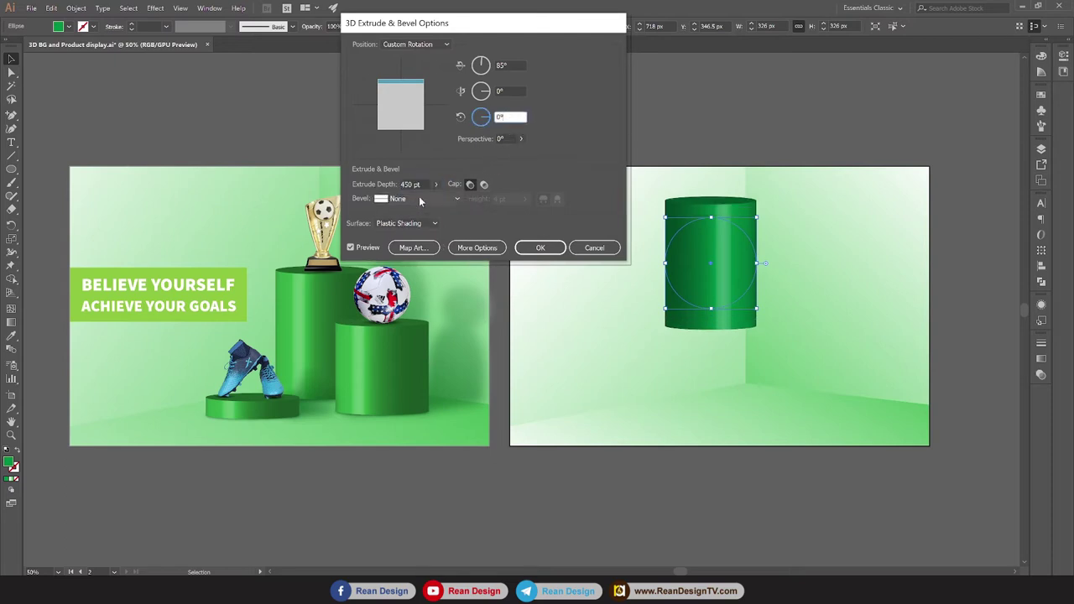
{"action": "left_click", "coordinate": [474, 250]}
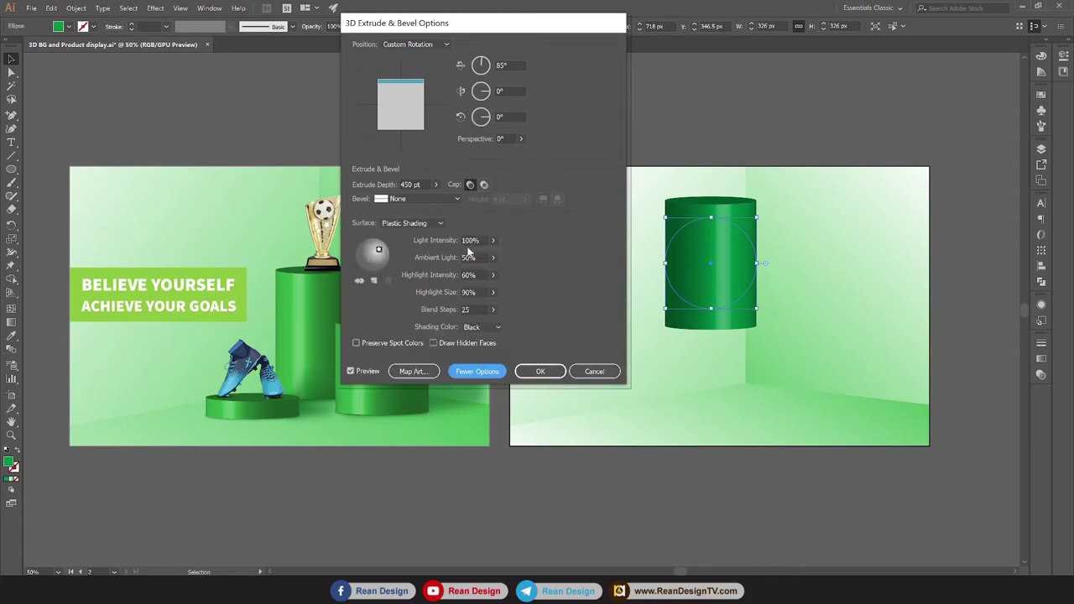
Reposition the light source and raise Blend Steps to 126 for smoother shading.
{"action": "left_click_drag", "start_coordinate": [379, 250], "coordinate": [375, 249]}
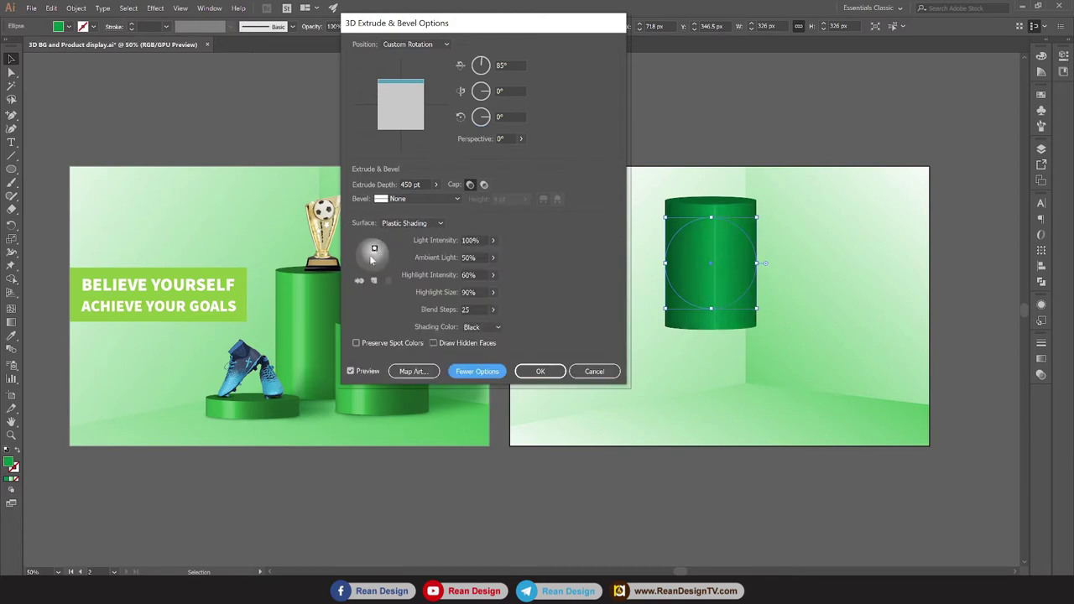
{"action": "left_click_drag", "start_coordinate": [377, 250], "coordinate": [361, 249]}
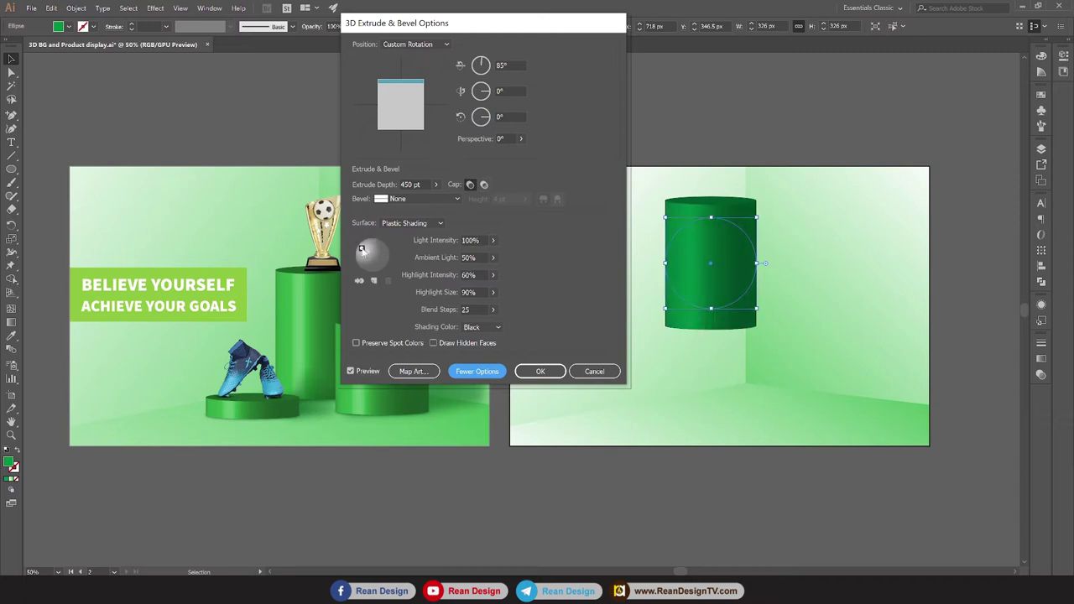
{"action": "left_click_drag", "start_coordinate": [363, 249], "coordinate": [366, 249]}
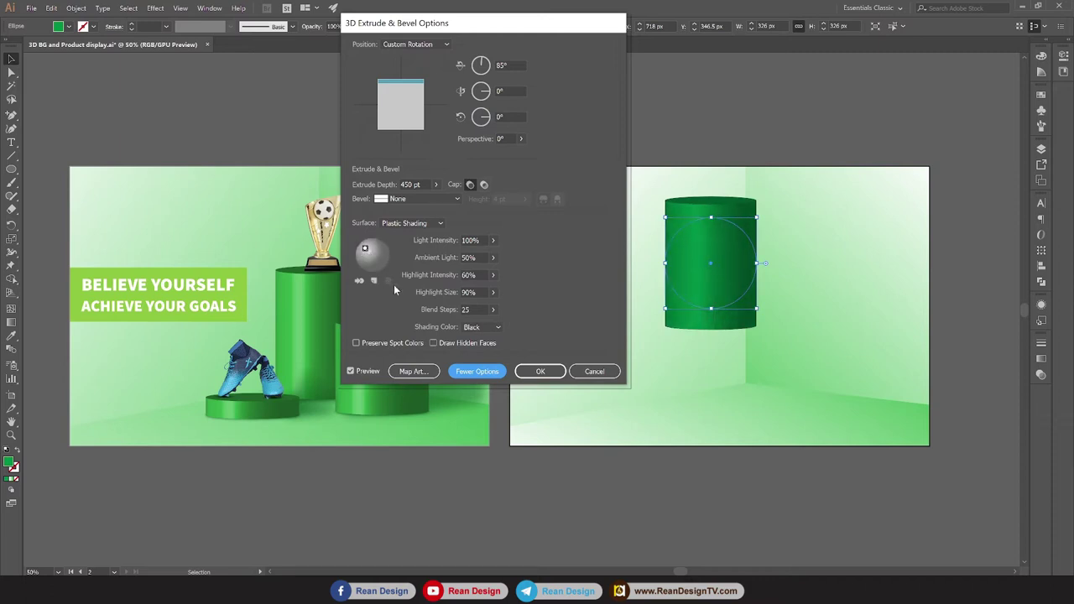
{"action": "left_click", "coordinate": [493, 310]}
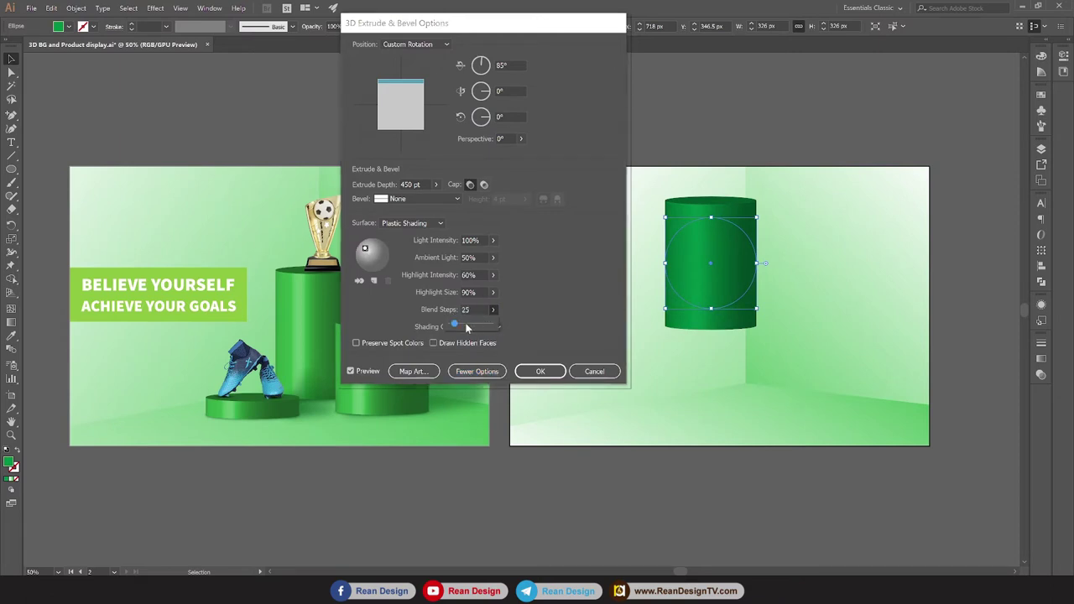
{"action": "mouse_move", "coordinate": [467, 328]}
{"action": "left_mouse_down"}
{"action": "mouse_move", "coordinate": [482, 328]}
{"action": "mouse_move", "coordinate": [429, 325]}
{"action": "left_mouse_up"}
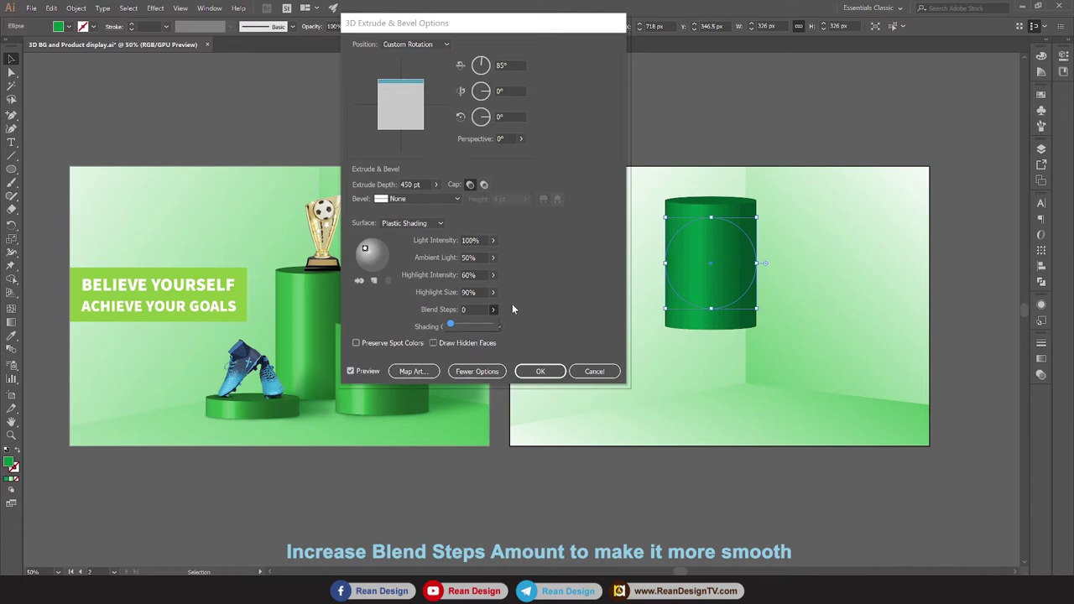
{"action": "left_click_drag", "start_coordinate": [464, 325], "coordinate": [471, 327]}
{"action": "left_click", "coordinate": [369, 251]}
{"action": "left_click_drag", "start_coordinate": [367, 249], "coordinate": [363, 252]}
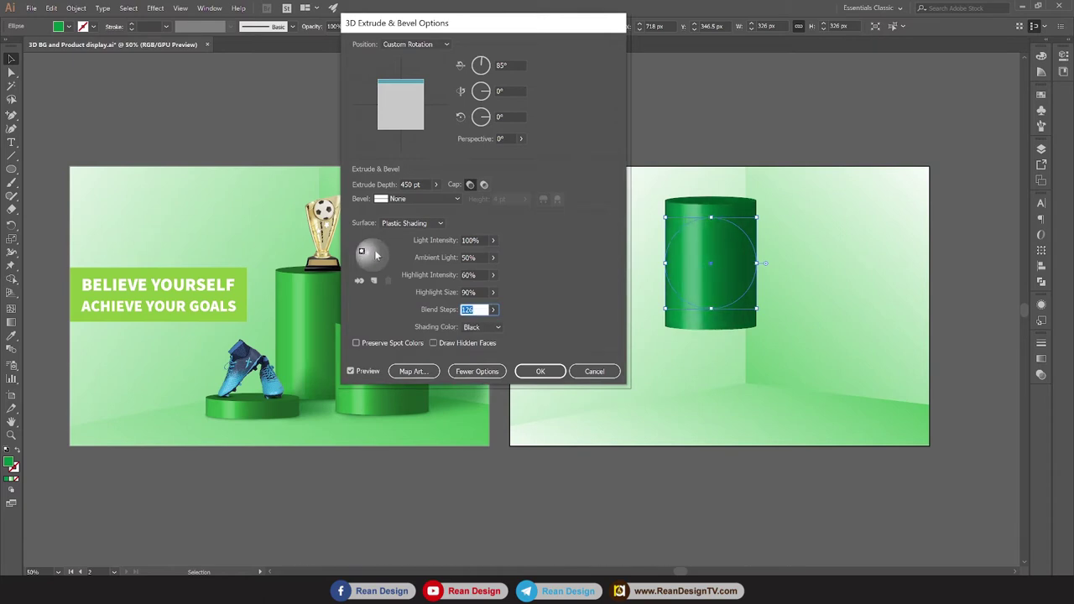
Raise the highlight intensity, set ambient light to 45%, and apply the 3D effect.
{"action": "left_click", "coordinate": [493, 274]}
{"action": "mouse_move", "coordinate": [481, 290]}
{"action": "left_mouse_down"}
{"action": "mouse_move", "coordinate": [468, 292]}
{"action": "mouse_move", "coordinate": [481, 275]}
{"action": "mouse_move", "coordinate": [471, 274]}
{"action": "left_mouse_up"}
{"action": "left_click", "coordinate": [495, 276]}
{"action": "left_click", "coordinate": [493, 257]}
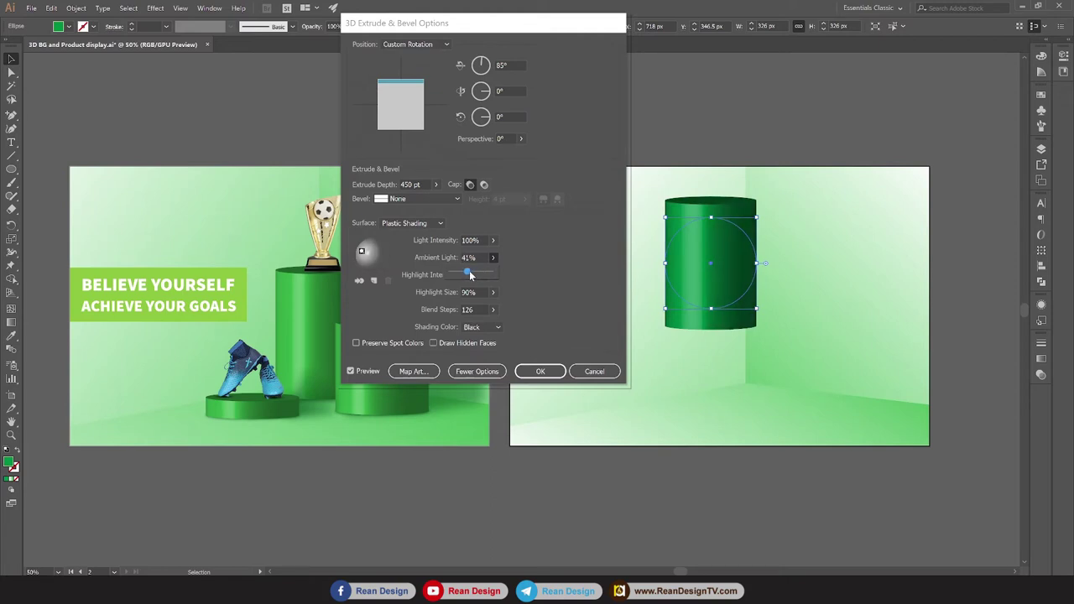
{"action": "left_click", "coordinate": [474, 258]}
{"action": "double_click", "coordinate": [470, 258]}
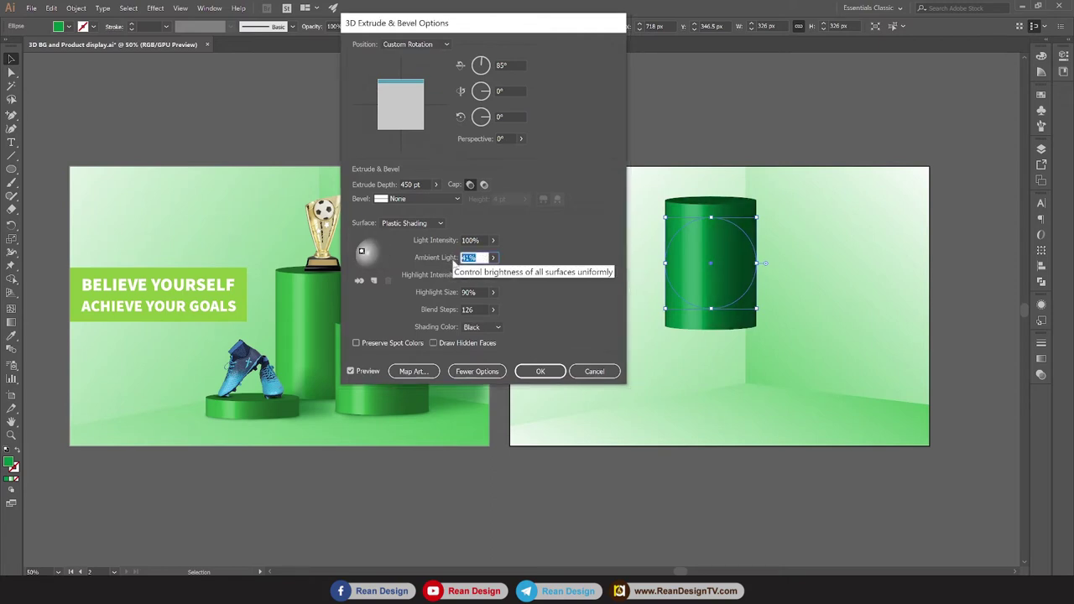
{"action": "type", "text": "45"}
{"action": "key", "text": "shift+Tab"}
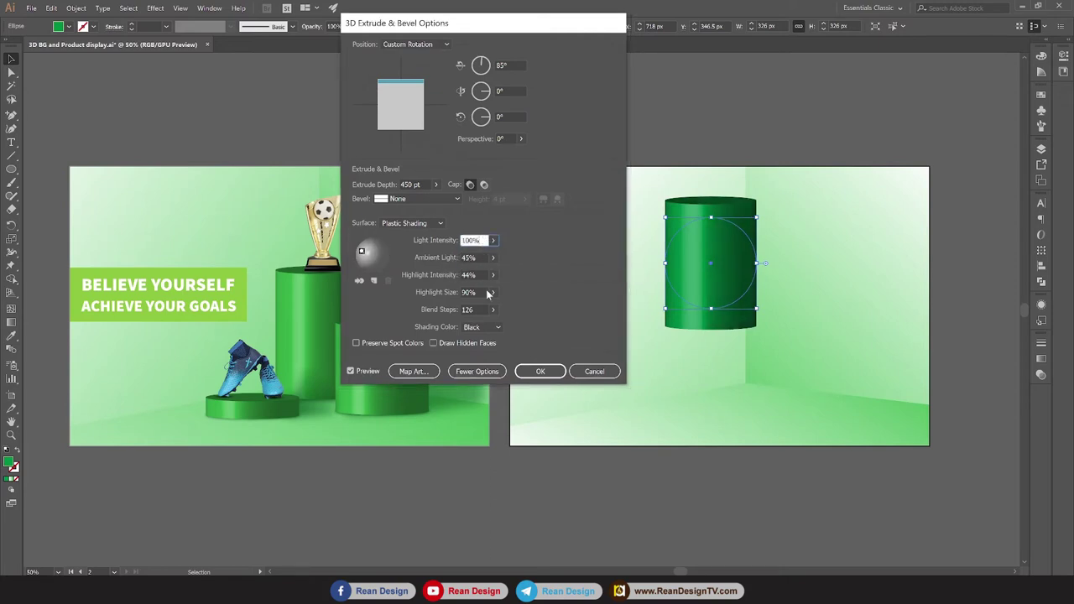
{"action": "left_click", "coordinate": [479, 308]}
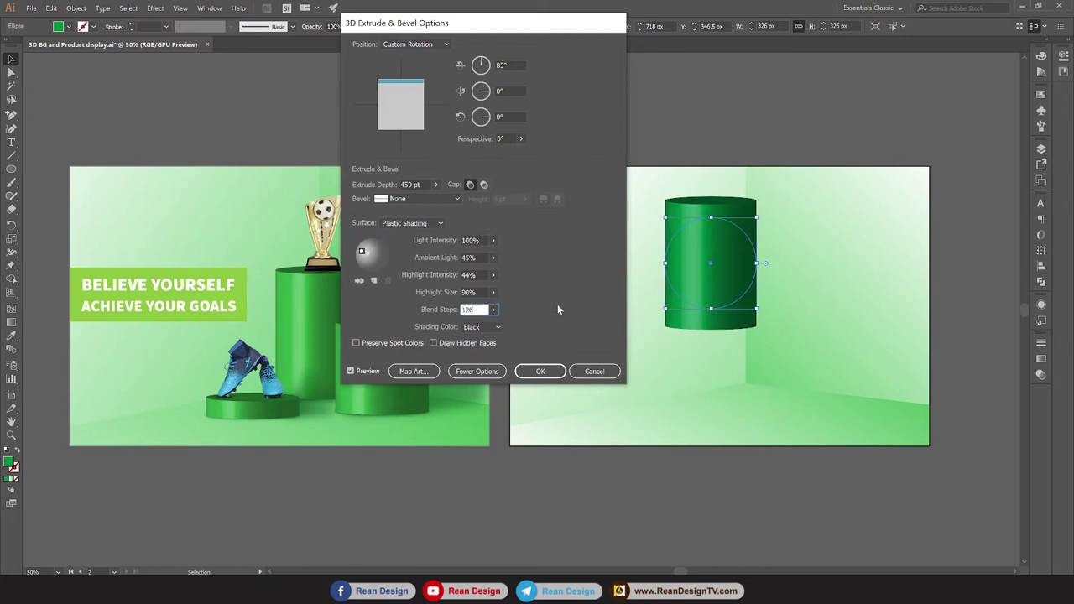
{"action": "left_click", "coordinate": [537, 371]}
Drag the green cylinder lower in the room.
{"action": "left_click", "coordinate": [631, 525]}
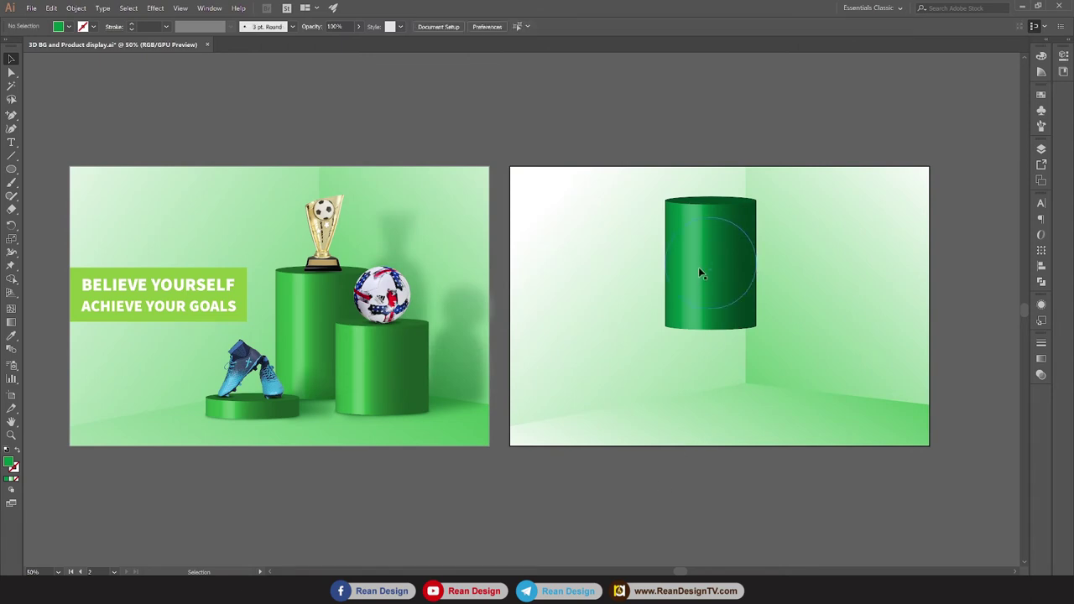
{"action": "mouse_move", "coordinate": [698, 267]}
{"action": "left_mouse_down"}
{"action": "mouse_move", "coordinate": [725, 349]}
{"action": "mouse_move", "coordinate": [721, 339]}
{"action": "mouse_move", "coordinate": [739, 337]}
{"action": "left_mouse_up"}
{"action": "scroll", "coordinate": [715, 356], "scroll_direction": "down", "scroll_amount": 1}
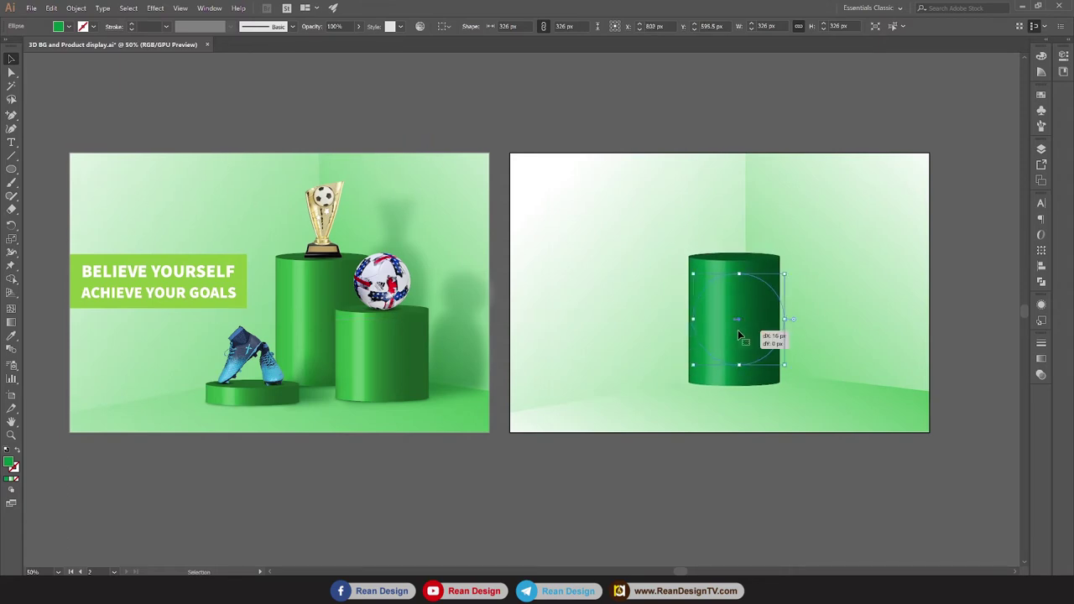
Change the cylinder's fill to a lighter green swatch.
{"action": "left_click", "coordinate": [68, 26]}
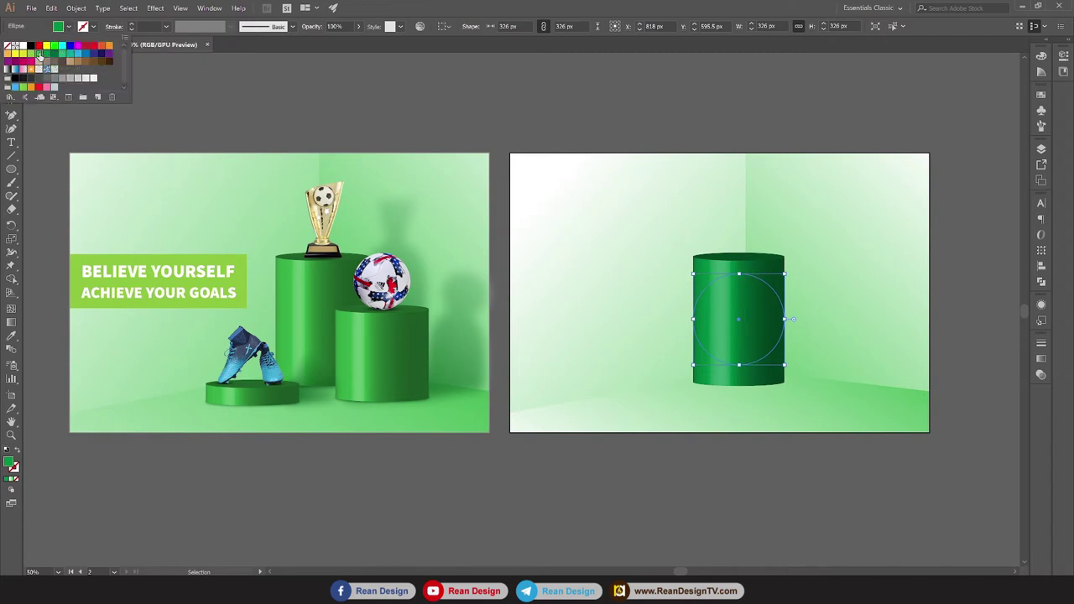
{"action": "left_click", "coordinate": [38, 54]}
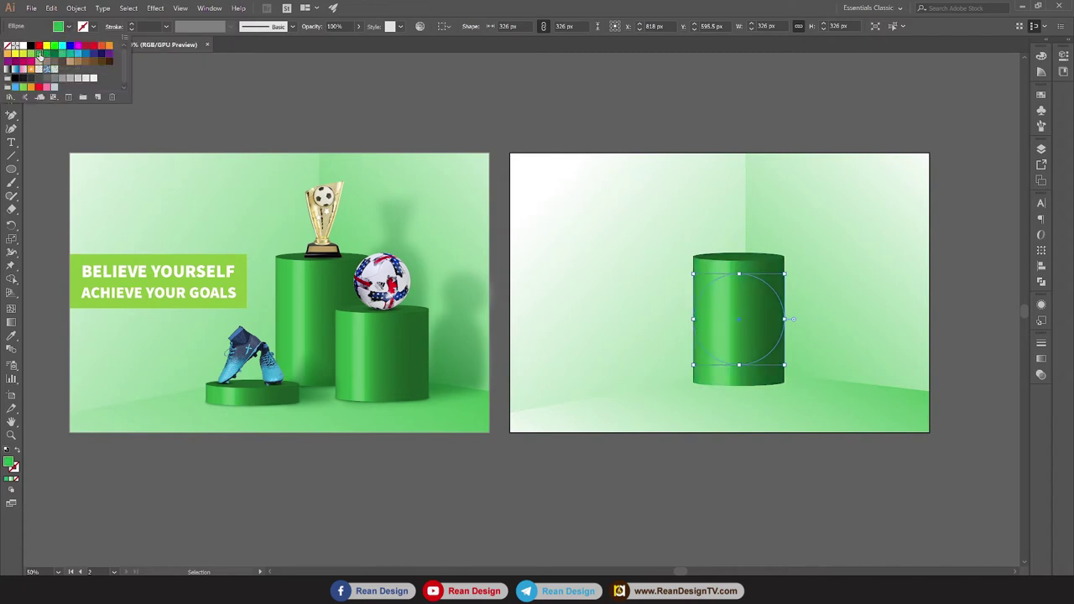
{"action": "left_click", "coordinate": [553, 93]}
{"action": "left_click", "coordinate": [725, 496]}
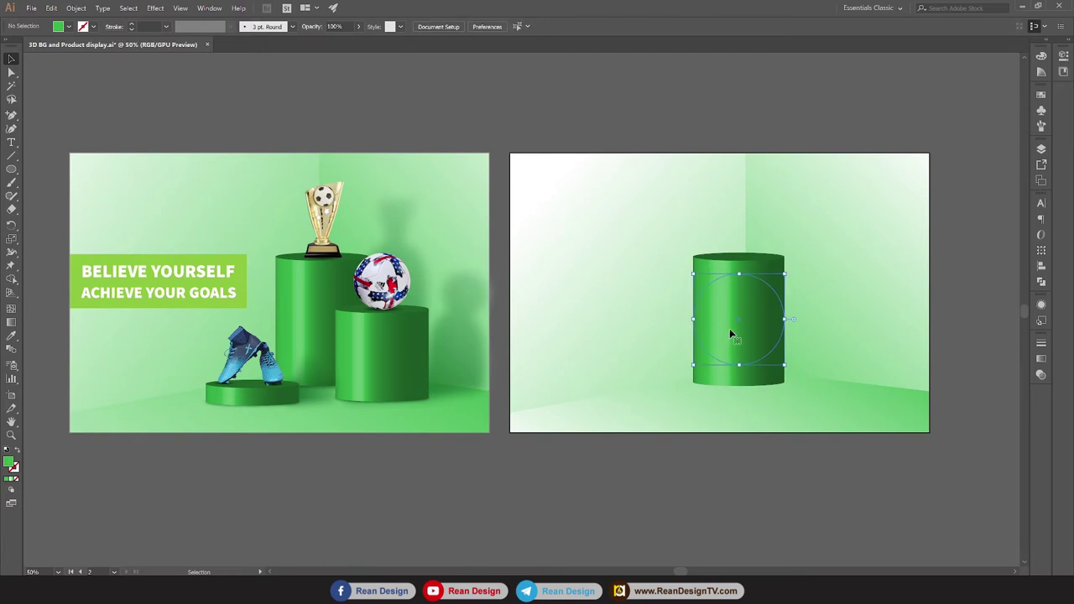
{"action": "left_click", "coordinate": [730, 334]}
{"action": "scroll", "coordinate": [735, 394], "scroll_direction": "down", "scroll_amount": 1}
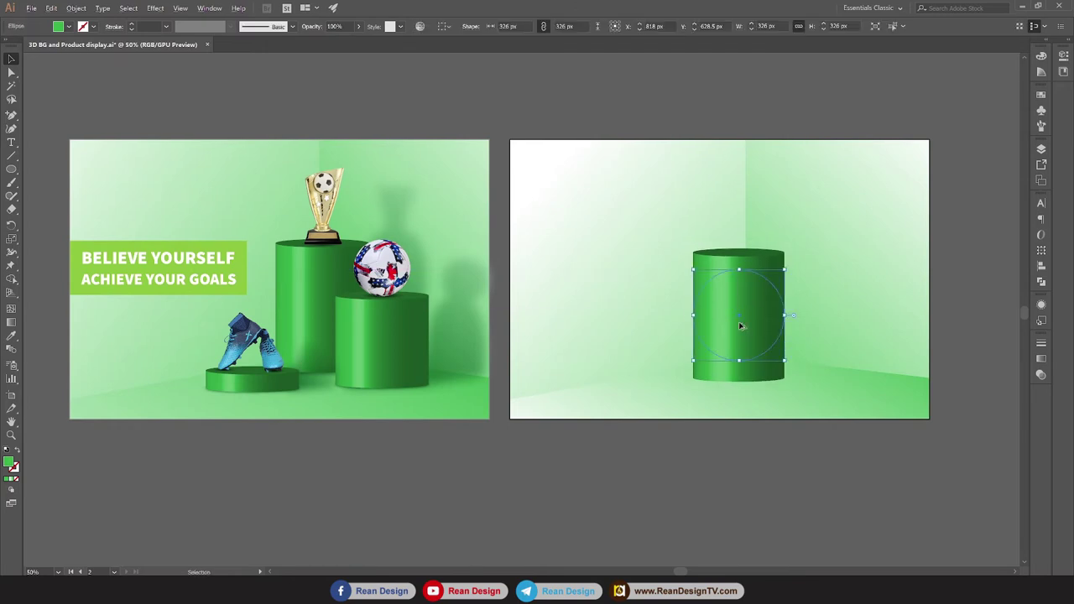
Alt-drag a copy of the cylinder to the lower left and reopen its 3D Extrude & Bevel with preview.
{"action": "mouse_move", "coordinate": [740, 325]}
{"action": "left_mouse_down"}
{"action": "mouse_move", "coordinate": [656, 322]}
{"action": "mouse_move", "coordinate": [661, 347]}
{"action": "left_mouse_up"}
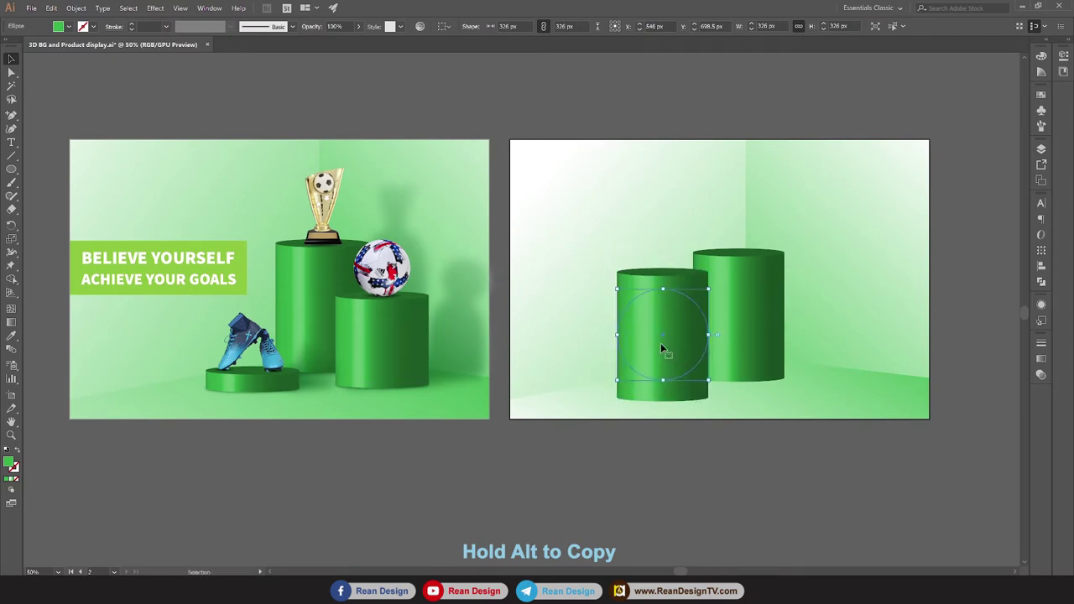
{"action": "left_click", "coordinate": [1042, 375]}
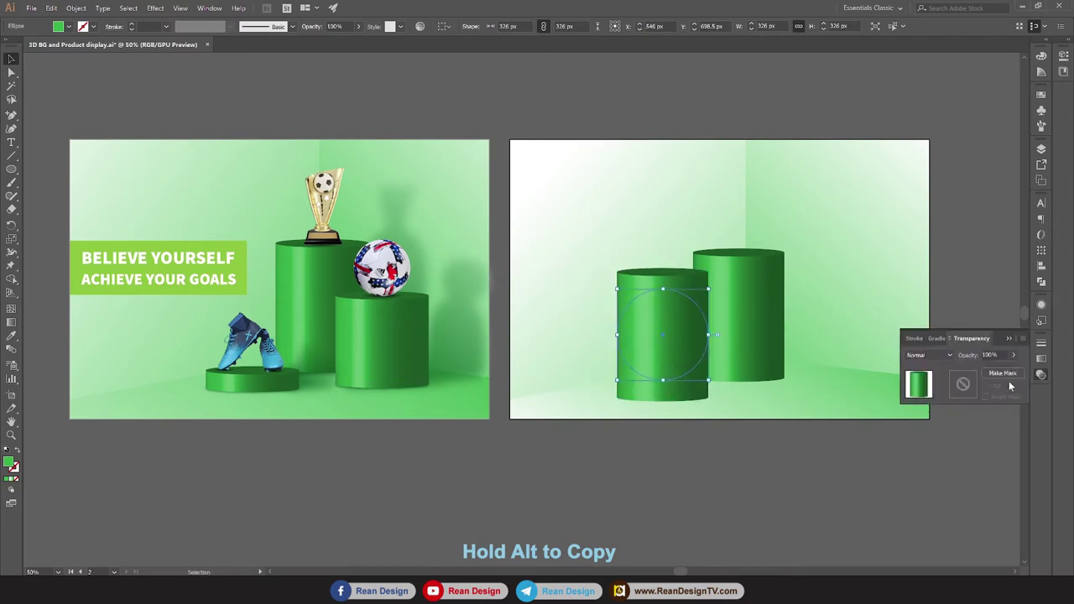
{"action": "left_click", "coordinate": [1040, 307]}
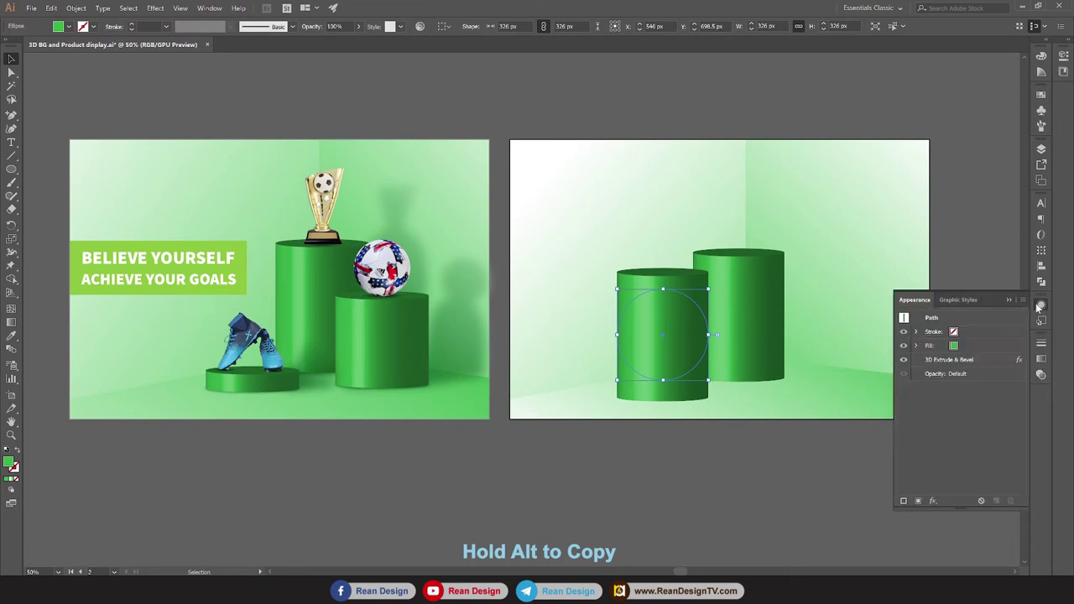
{"action": "left_click", "coordinate": [949, 359]}
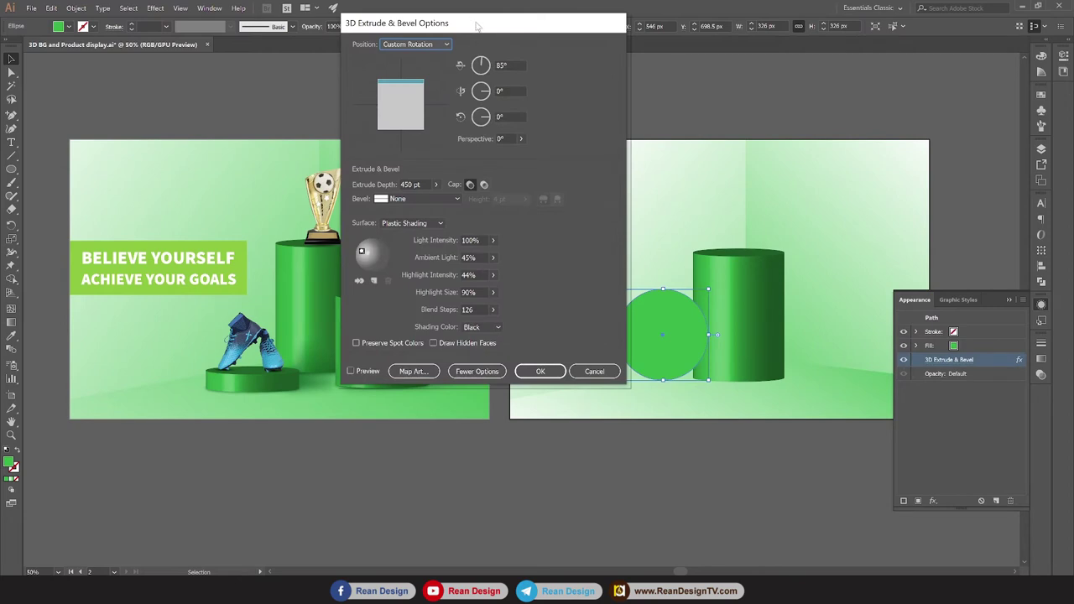
{"action": "left_click_drag", "start_coordinate": [476, 26], "coordinate": [457, 34]}
{"action": "left_click", "coordinate": [338, 374]}
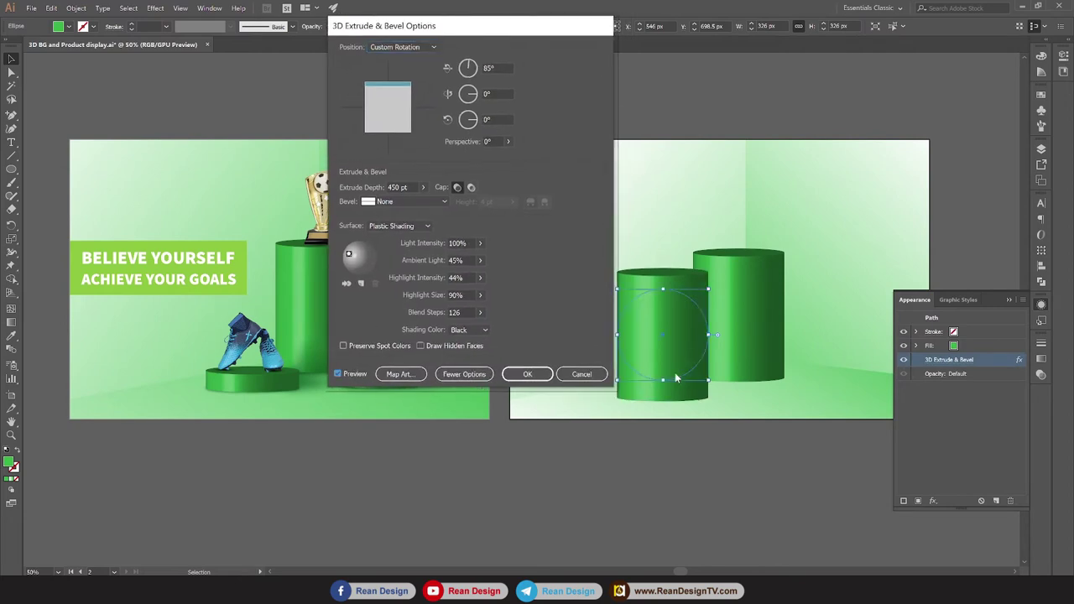
Set the copy's extrude depth to 60 pt and move the disk lower toward the front.
{"action": "double_click", "coordinate": [415, 186]}
{"action": "type", "text": "50"}
{"action": "left_click", "coordinate": [501, 120]}
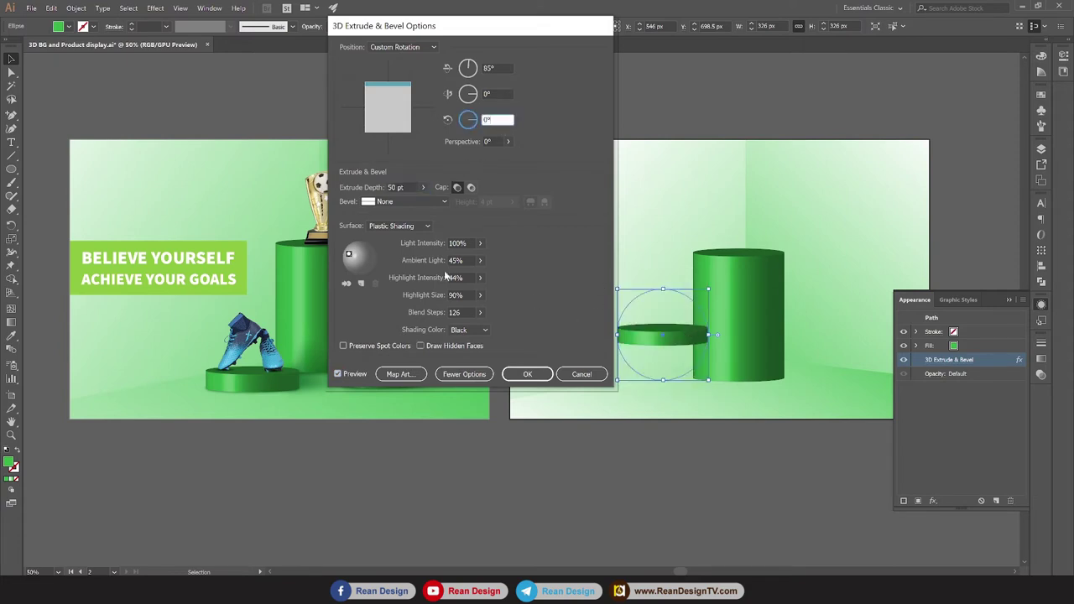
{"action": "double_click", "coordinate": [393, 187]}
{"action": "type", "text": "80"}
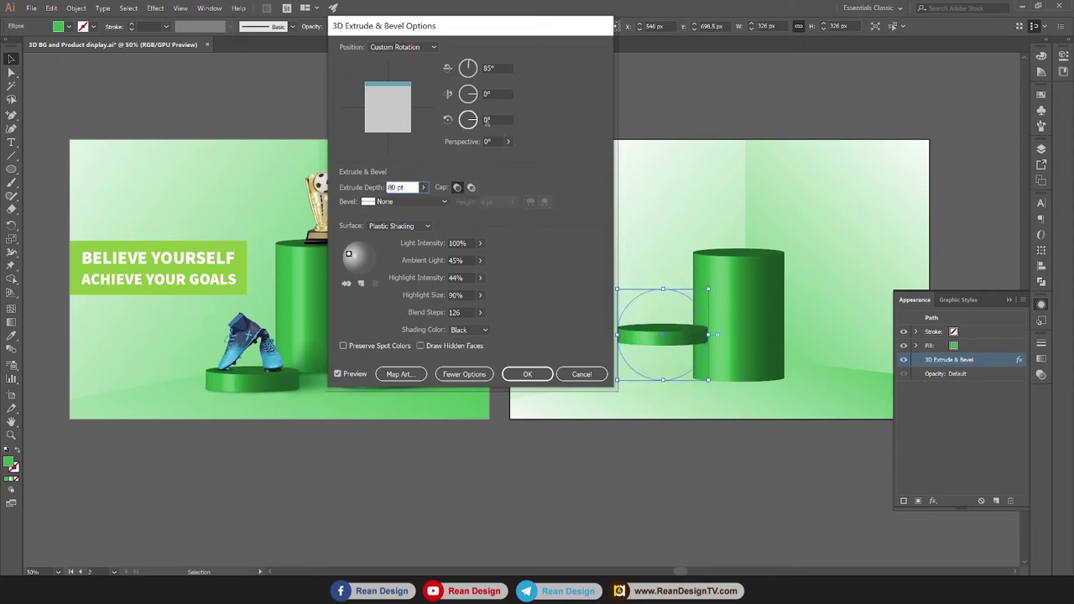
{"action": "left_click", "coordinate": [491, 141]}
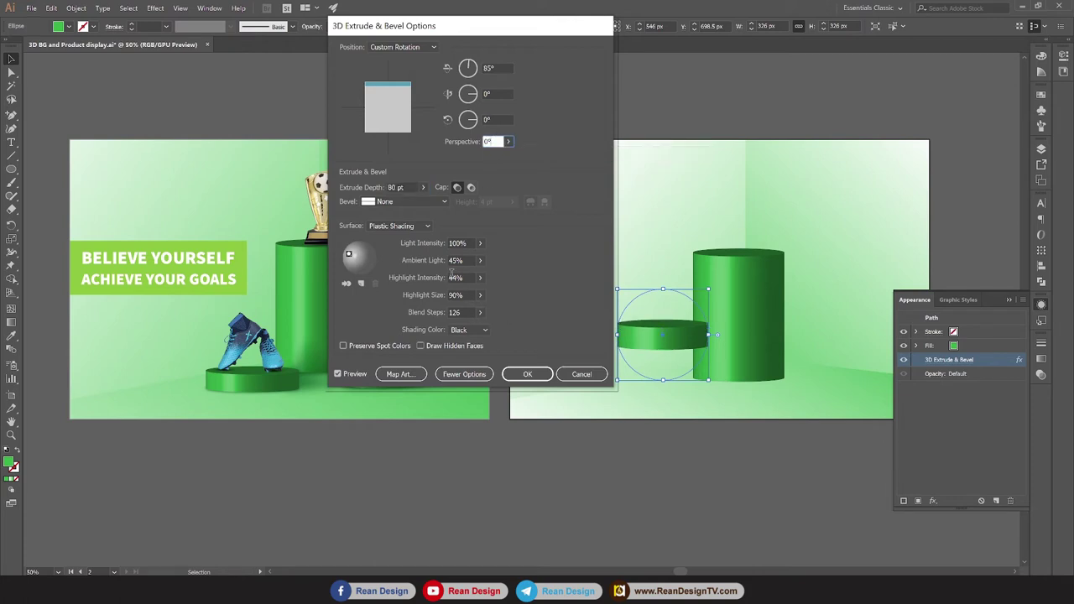
{"action": "double_click", "coordinate": [414, 187]}
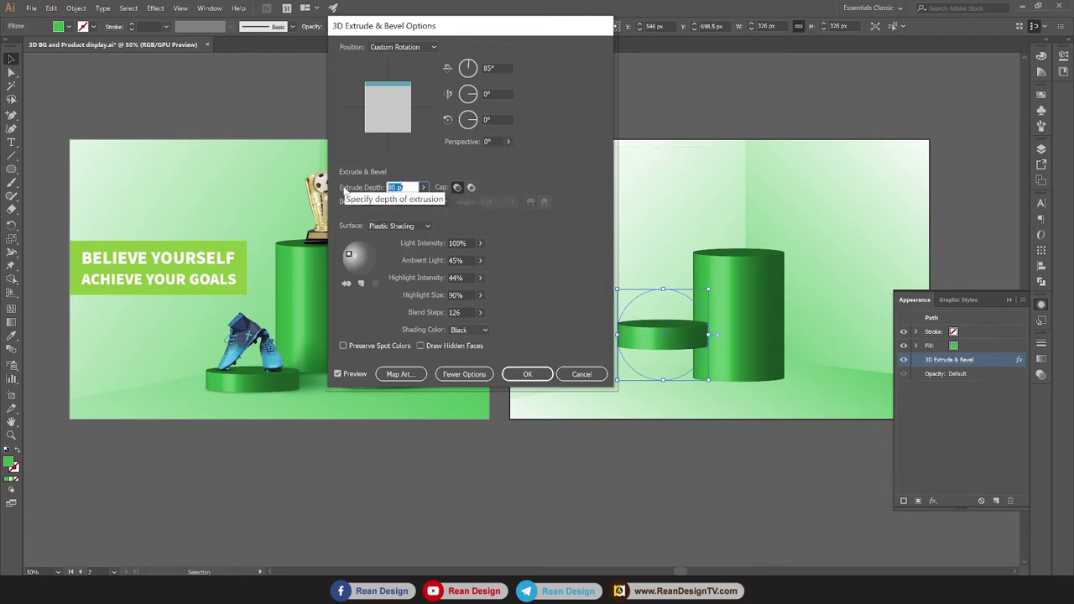
{"action": "double_click", "coordinate": [413, 185]}
{"action": "type", "text": "60"}
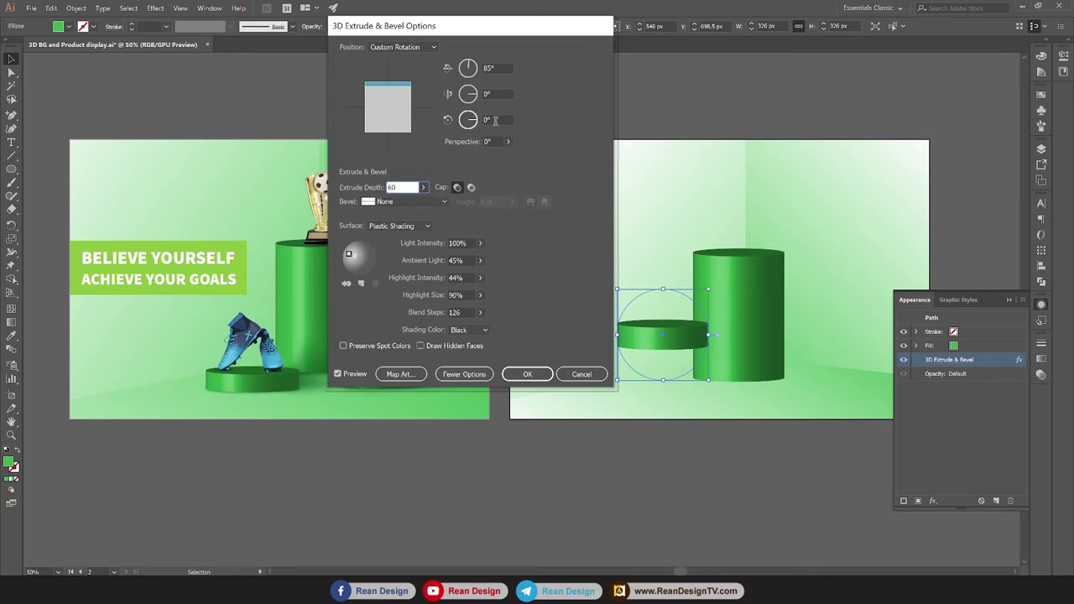
{"action": "left_click", "coordinate": [492, 119]}
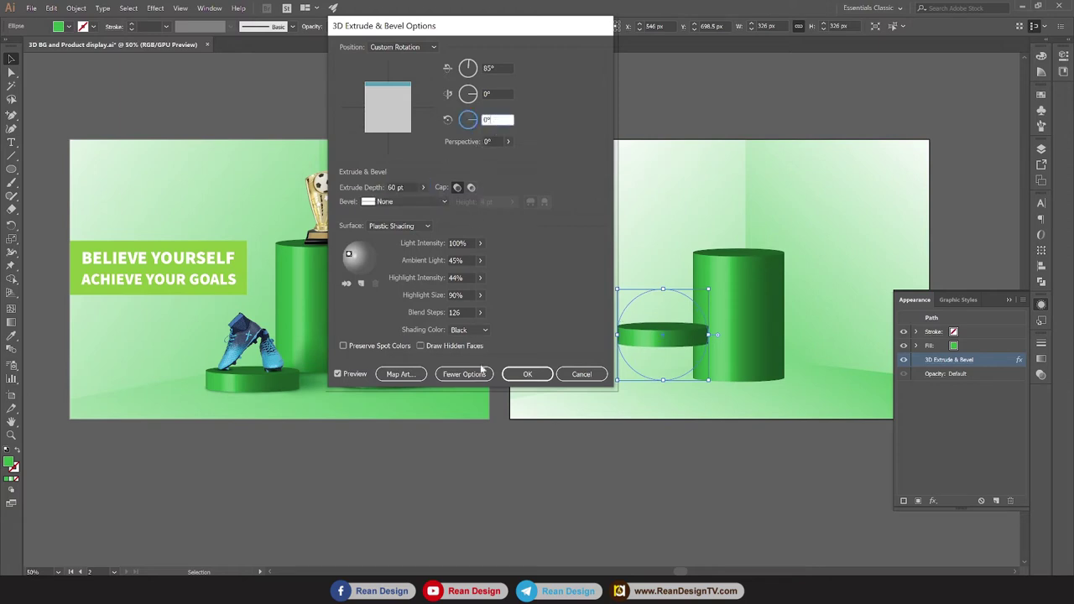
{"action": "left_click", "coordinate": [527, 374]}
{"action": "left_click", "coordinate": [643, 438]}
{"action": "mouse_move", "coordinate": [659, 335]}
{"action": "left_mouse_down"}
{"action": "mouse_move", "coordinate": [672, 347]}
{"action": "mouse_move", "coordinate": [670, 388]}
{"action": "mouse_move", "coordinate": [680, 384]}
{"action": "left_mouse_up"}
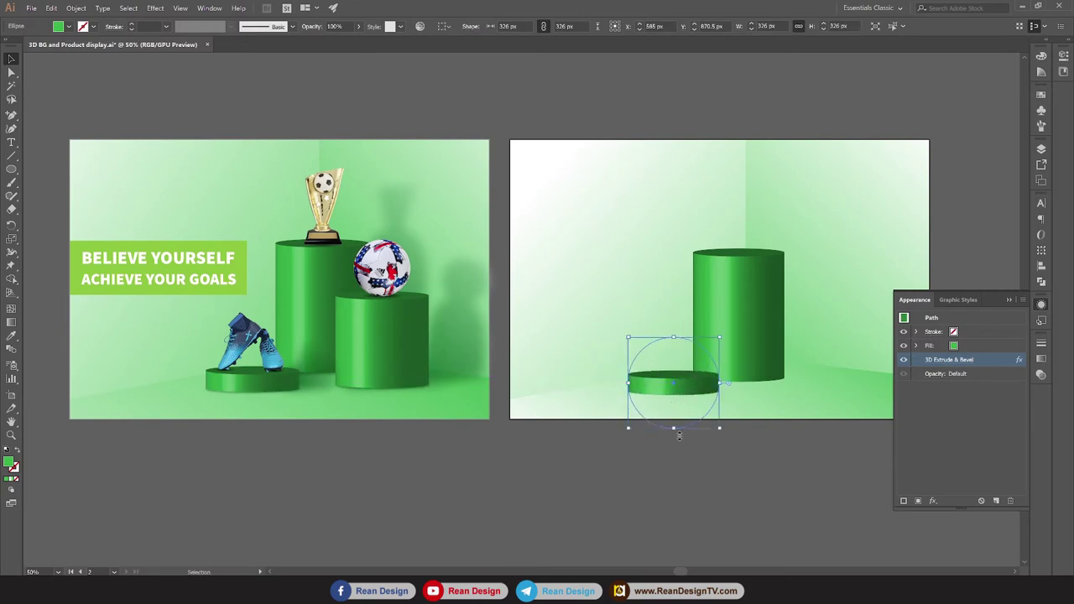
Copy the disk to the right, extrude it to 380 pt, and raise it into the room.
{"action": "left_click", "coordinate": [721, 422]}
{"action": "left_click", "coordinate": [686, 381]}
{"action": "left_click_drag", "start_coordinate": [690, 386], "coordinate": [814, 389]}
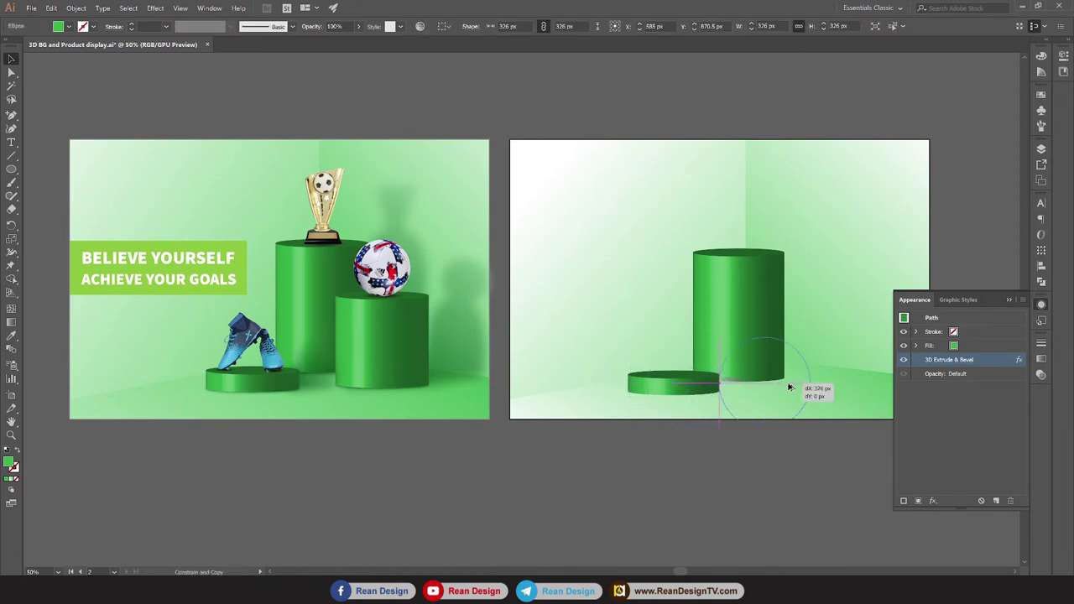
{"action": "left_click", "coordinate": [960, 361]}
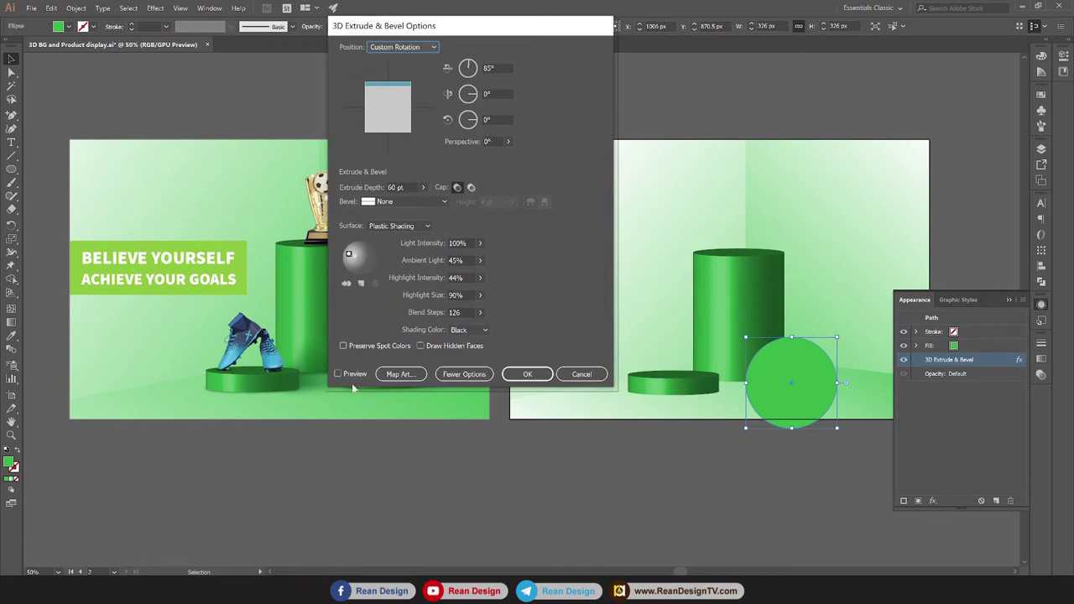
{"action": "left_click", "coordinate": [338, 374]}
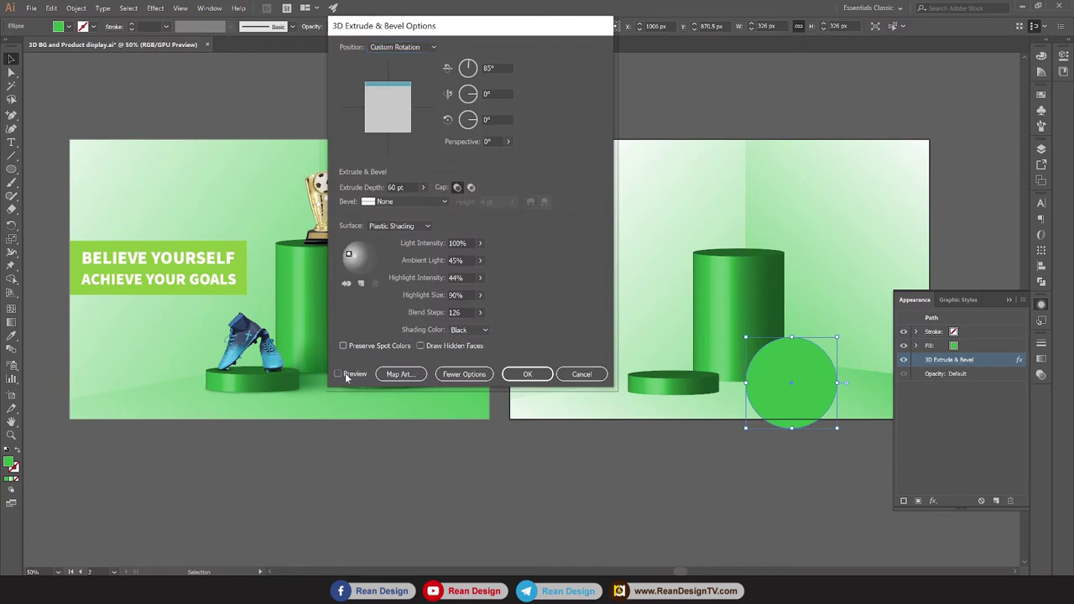
{"action": "left_click", "coordinate": [410, 186]}
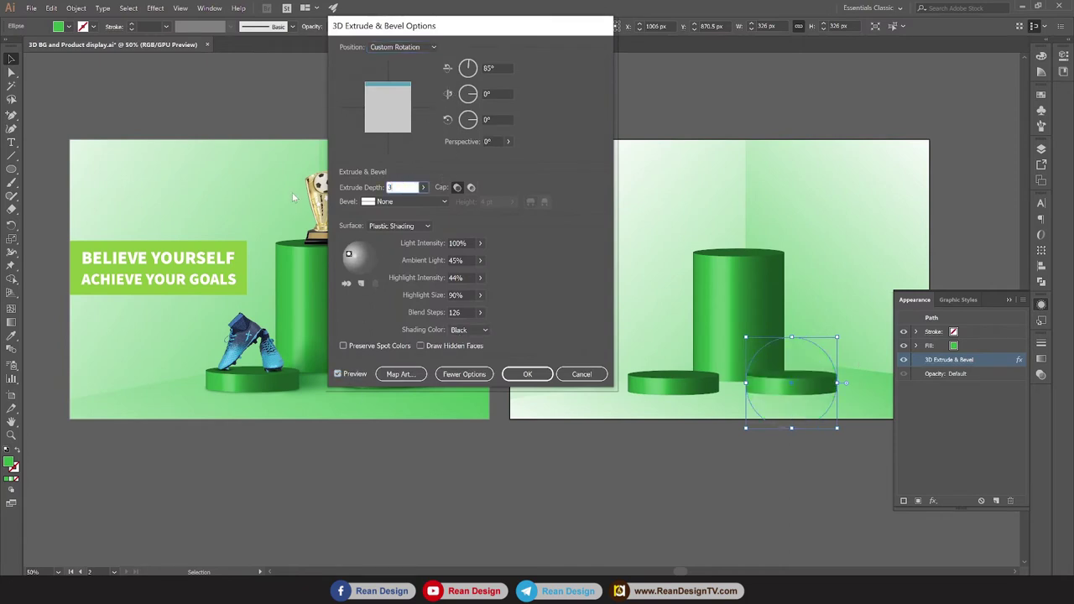
{"action": "type", "text": "80"}
{"action": "left_click", "coordinate": [493, 141]}
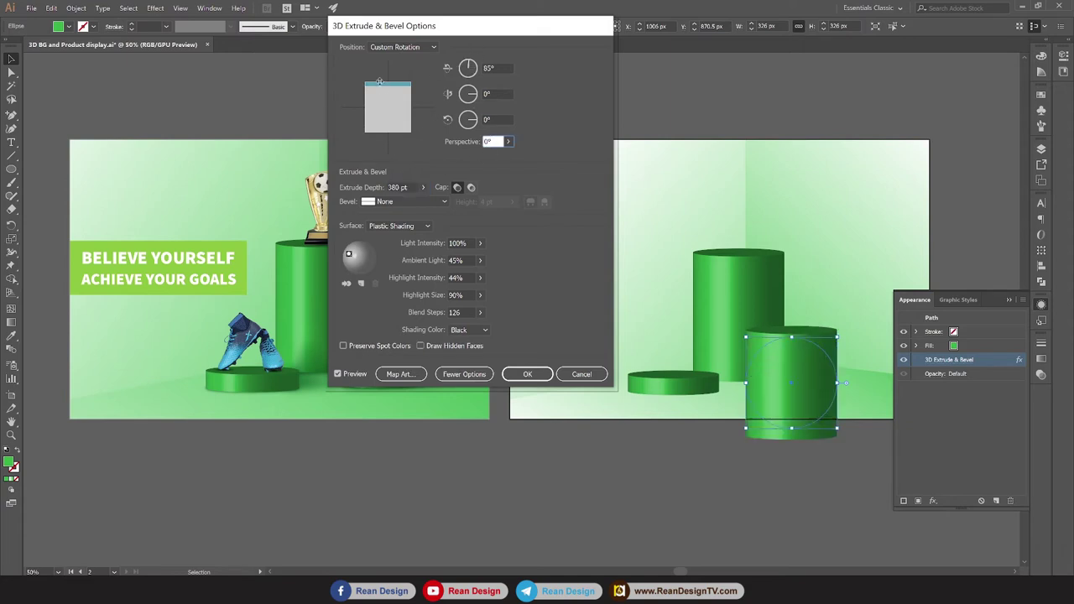
{"action": "left_click_drag", "start_coordinate": [467, 31], "coordinate": [513, 99]}
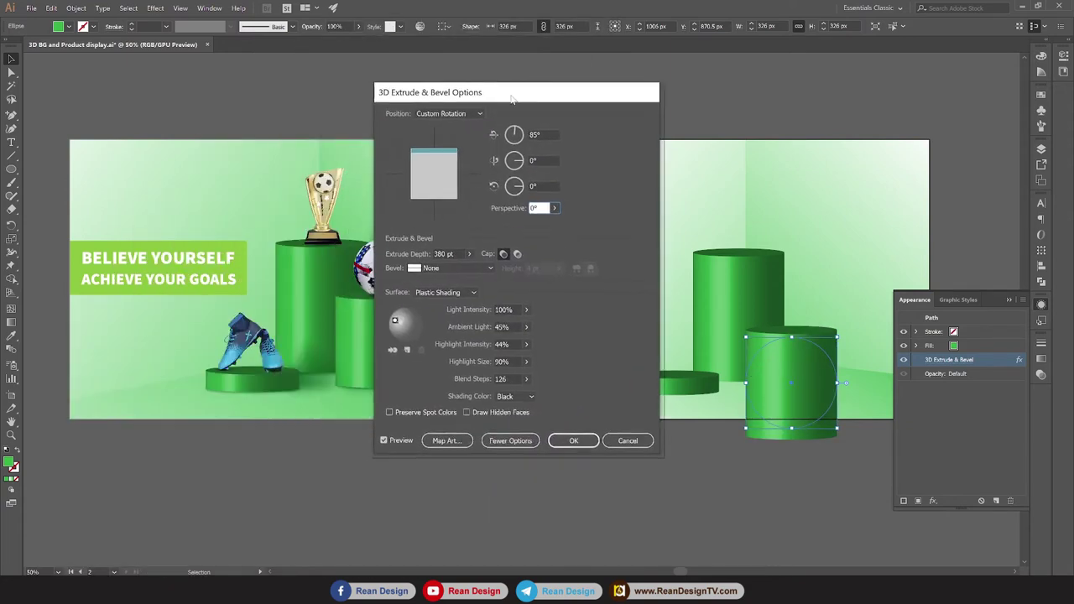
{"action": "left_click", "coordinate": [573, 441]}
{"action": "mouse_move", "coordinate": [811, 351]}
{"action": "left_mouse_down"}
{"action": "mouse_move", "coordinate": [810, 321]}
{"action": "mouse_move", "coordinate": [804, 343]}
{"action": "mouse_move", "coordinate": [820, 351]}
{"action": "mouse_move", "coordinate": [811, 345]}
{"action": "left_mouse_up"}
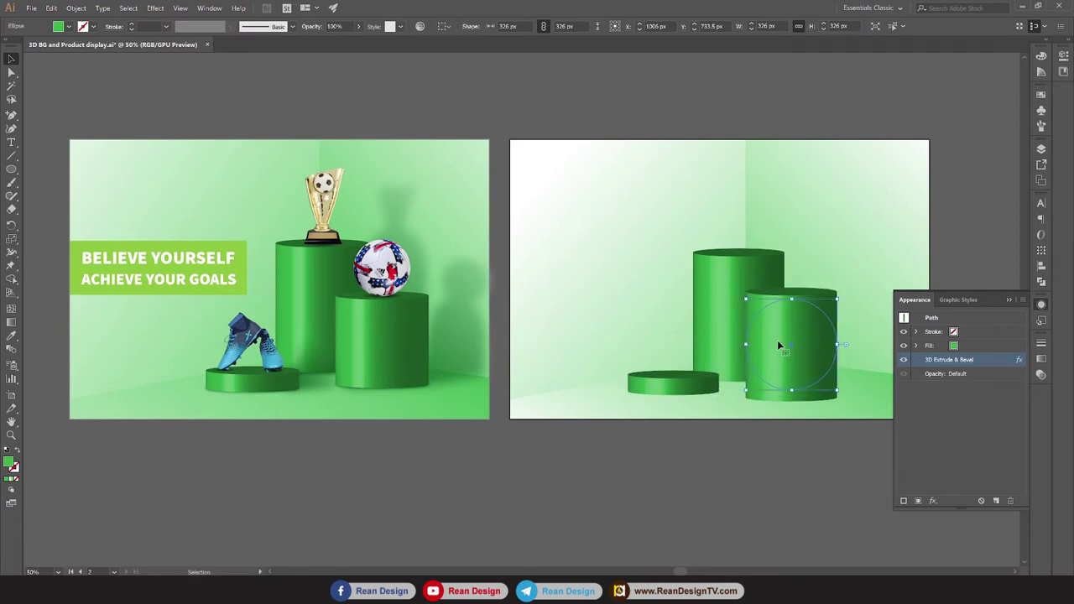
Nudge the small left disk lower and change its extrude depth to 70 pt.
{"action": "left_click", "coordinate": [691, 402]}
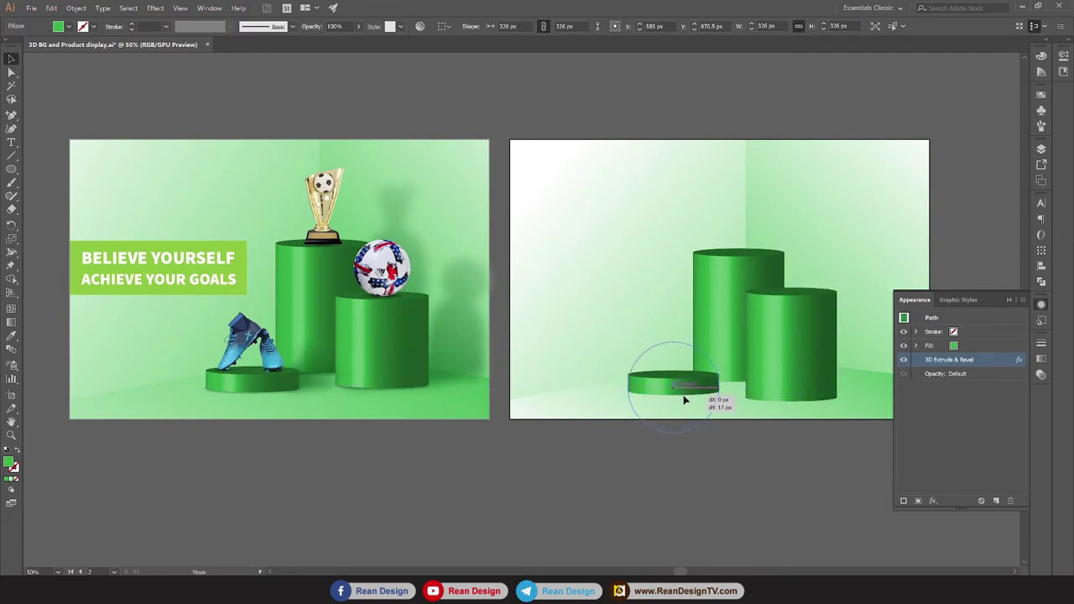
{"action": "left_click_drag", "start_coordinate": [683, 396], "coordinate": [684, 399]}
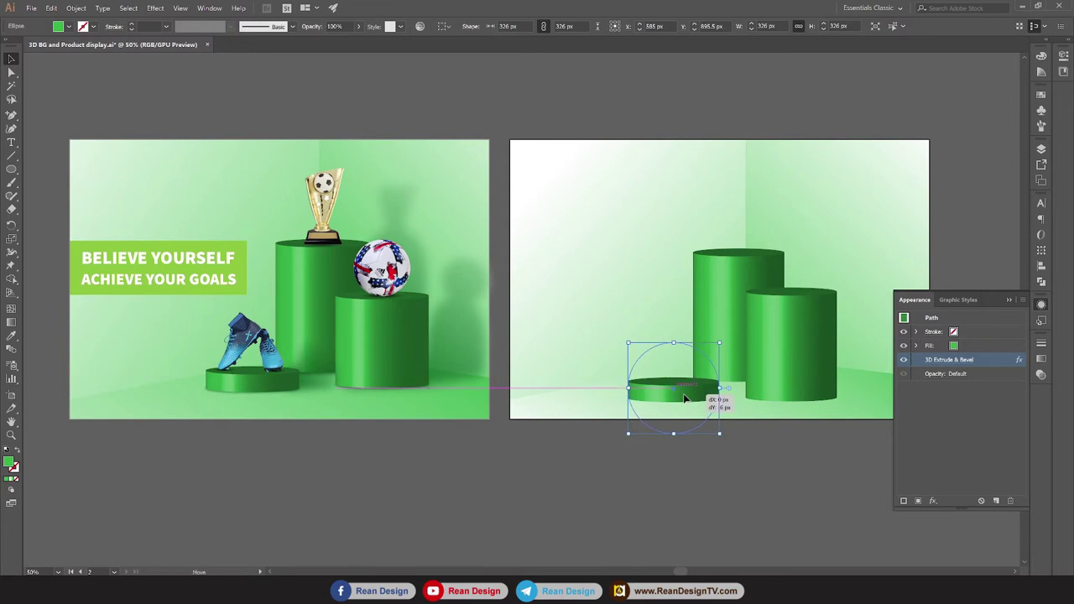
{"action": "left_click", "coordinate": [964, 363]}
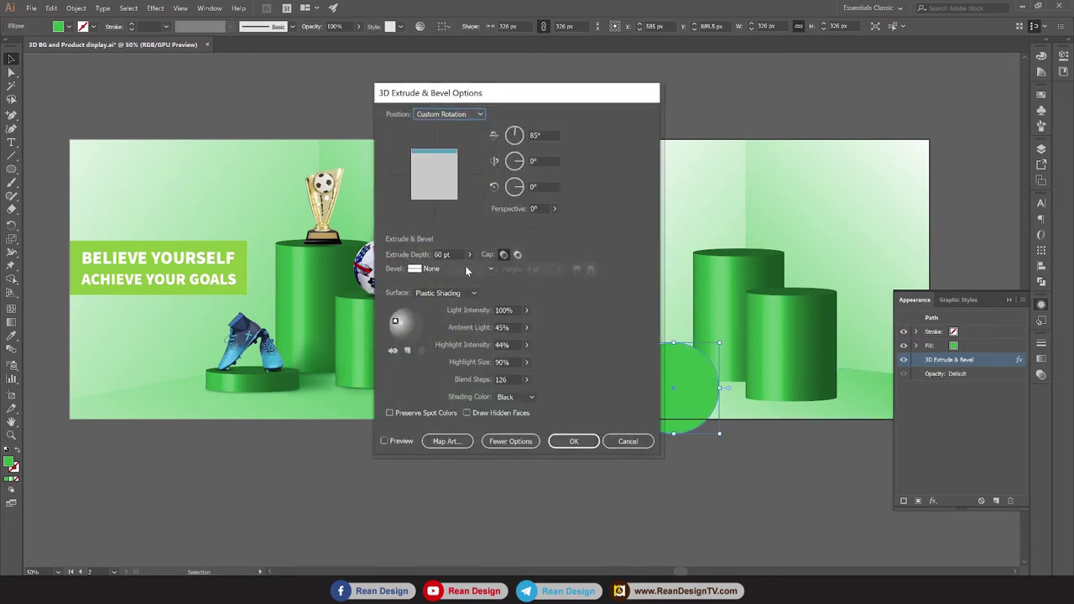
{"action": "left_click", "coordinate": [456, 254]}
{"action": "double_click", "coordinate": [456, 254]}
{"action": "type", "text": "70"}
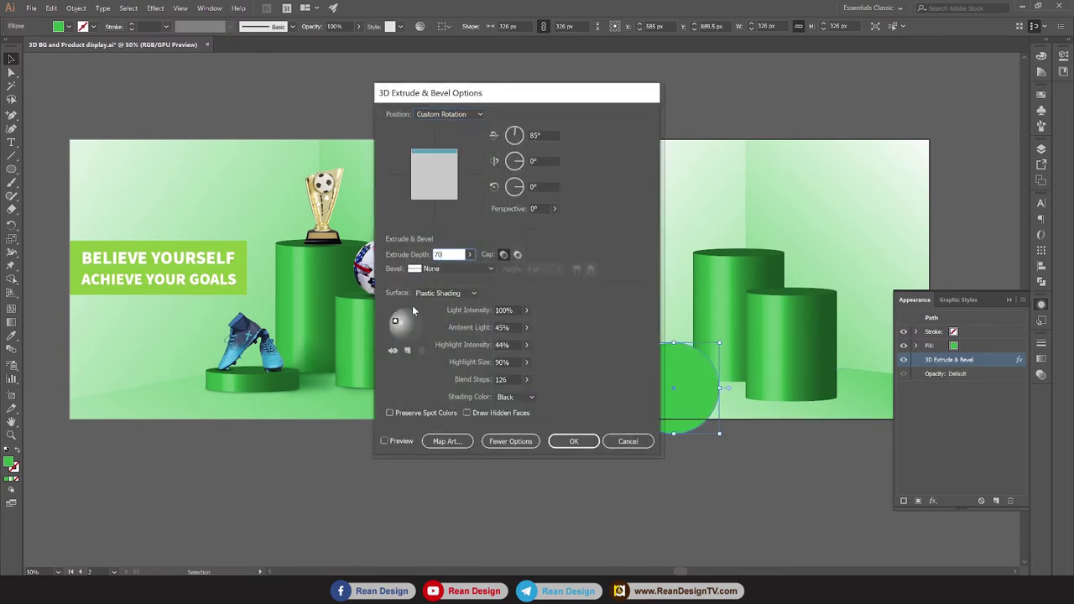
{"action": "left_click", "coordinate": [396, 444]}
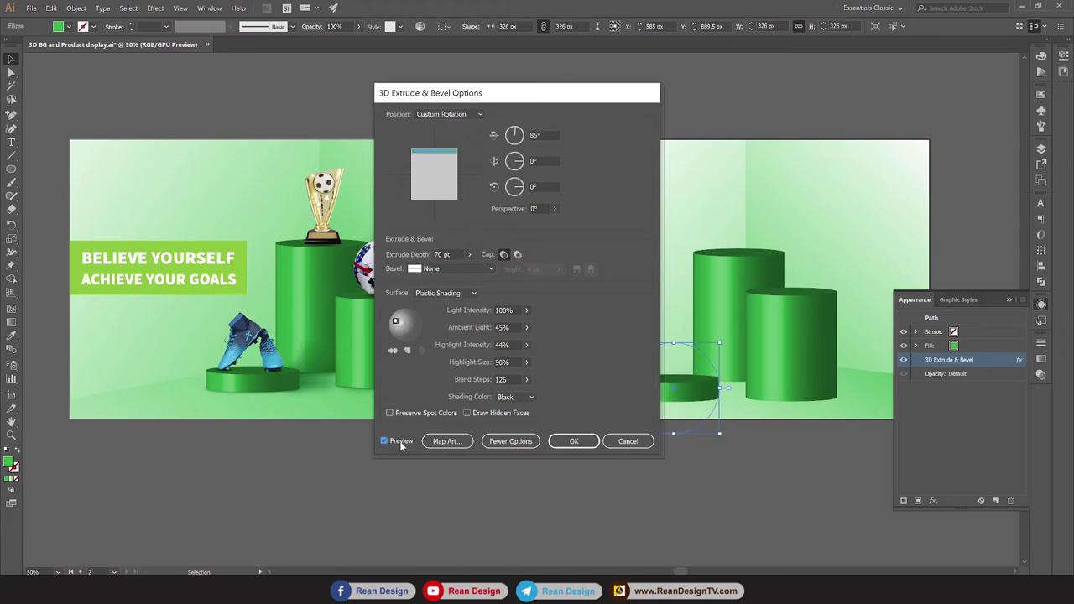
{"action": "left_click", "coordinate": [563, 449]}
{"action": "left_click", "coordinate": [738, 492]}
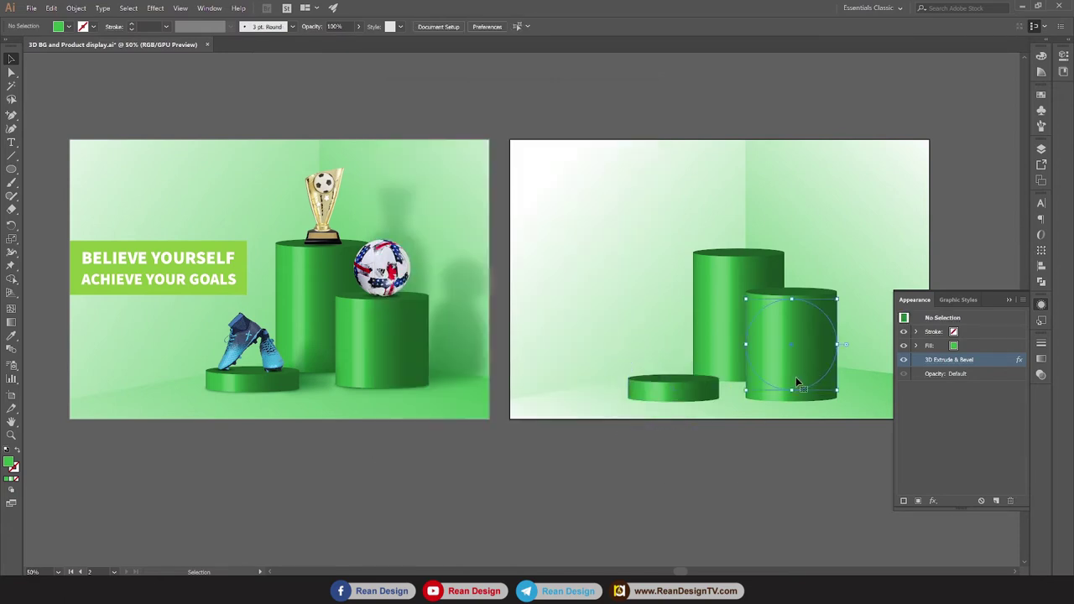
Change the front-right cylinder's extrude depth and nudge it into position.
{"action": "left_click", "coordinate": [798, 377]}
{"action": "left_click_drag", "start_coordinate": [799, 378], "coordinate": [799, 373]}
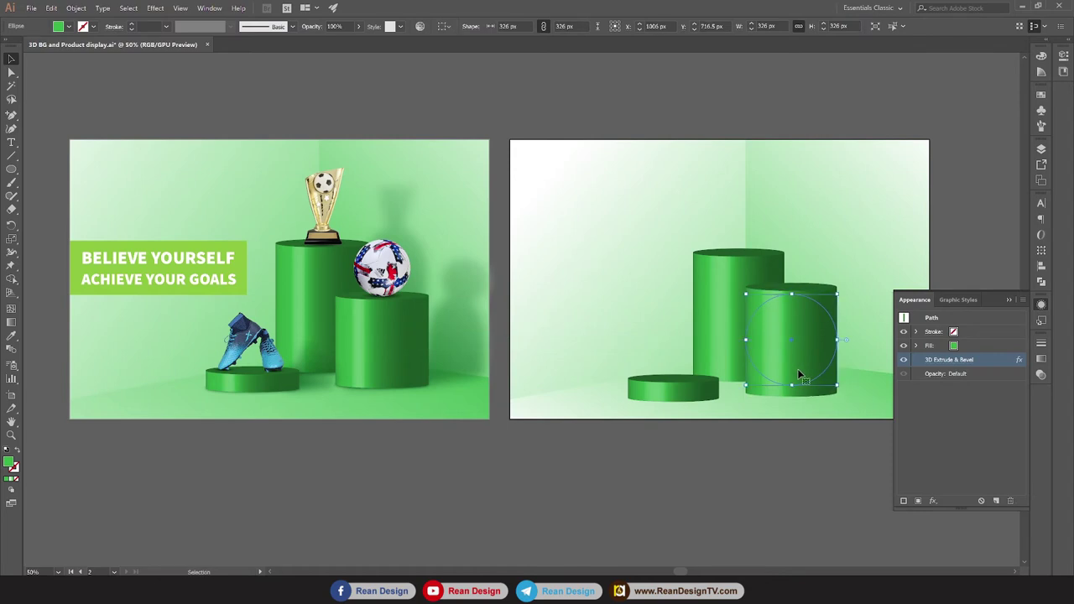
{"action": "left_click", "coordinate": [954, 361]}
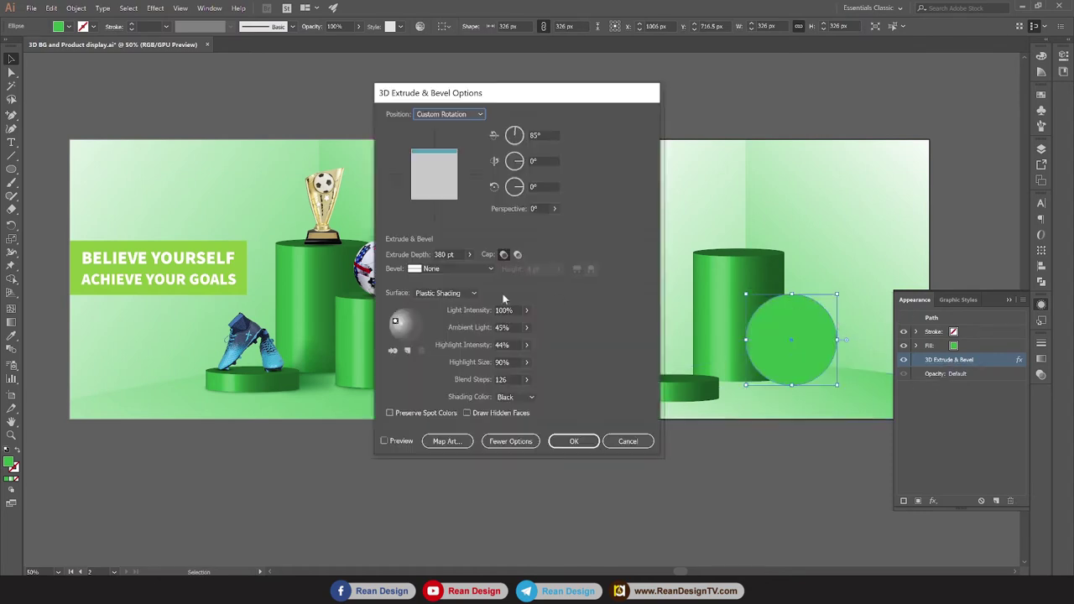
{"action": "double_click", "coordinate": [445, 255]}
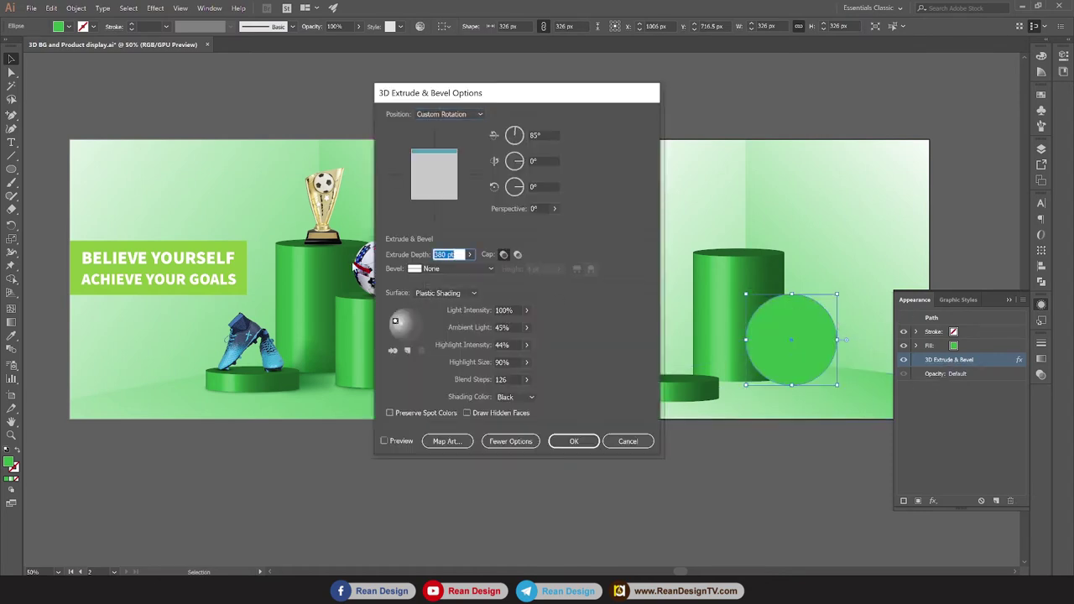
{"action": "type", "text": "350"}
{"action": "left_click", "coordinate": [576, 442]}
{"action": "left_click_drag", "start_coordinate": [800, 358], "coordinate": [810, 359]}
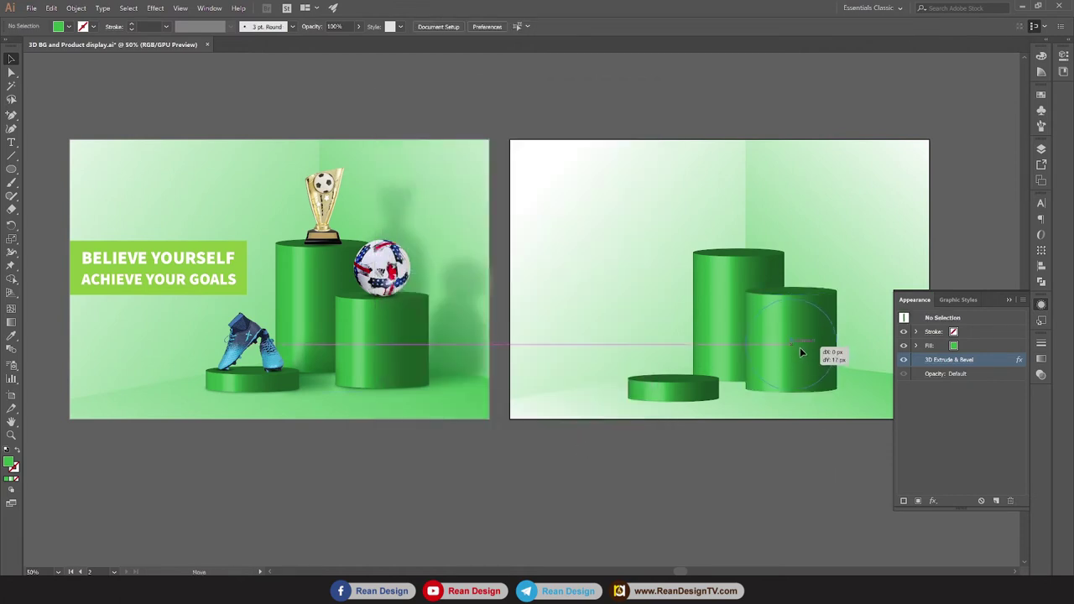
{"action": "scroll", "coordinate": [806, 356], "scroll_direction": "right", "scroll_amount": 3}
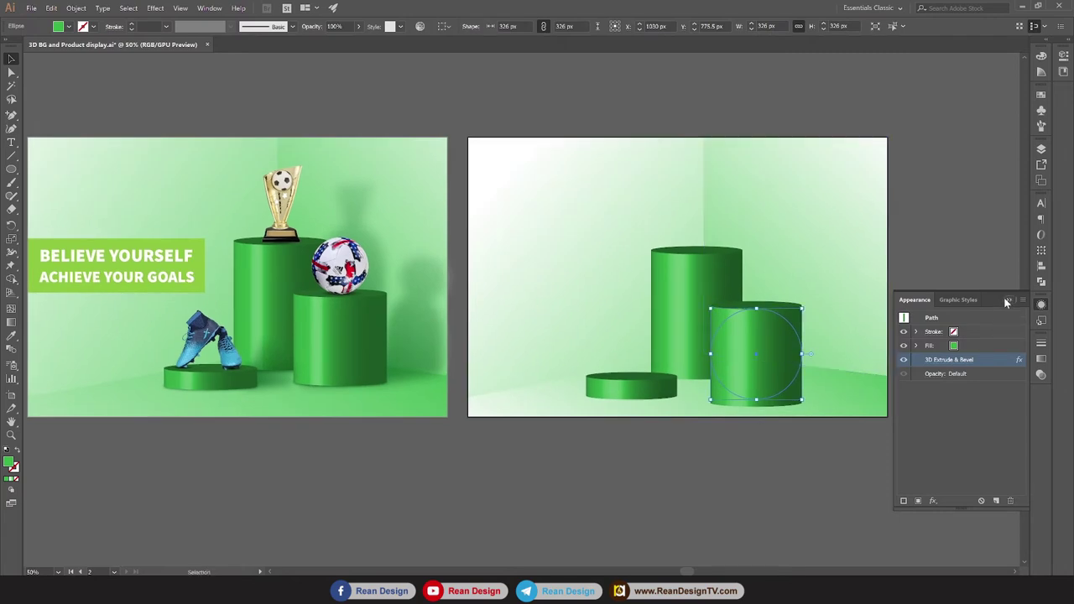
{"action": "left_click", "coordinate": [1006, 299]}
{"action": "scroll", "coordinate": [912, 305], "scroll_direction": "left", "scroll_amount": 3}
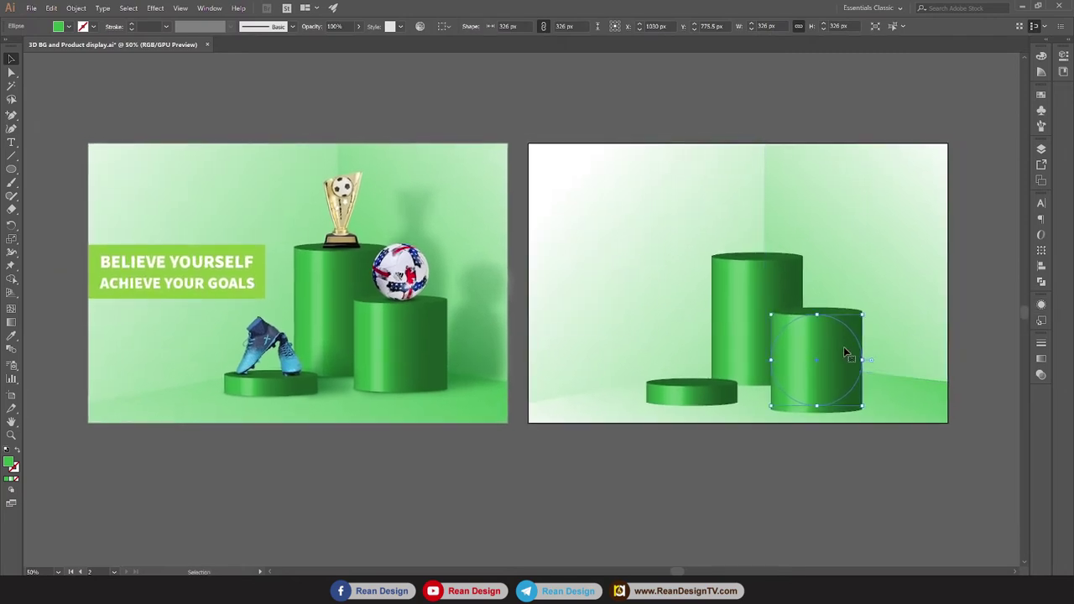
{"action": "mouse_move", "coordinate": [840, 352]}
{"action": "left_mouse_down"}
{"action": "mouse_move", "coordinate": [844, 341]}
{"action": "mouse_move", "coordinate": [834, 353]}
{"action": "left_mouse_up"}
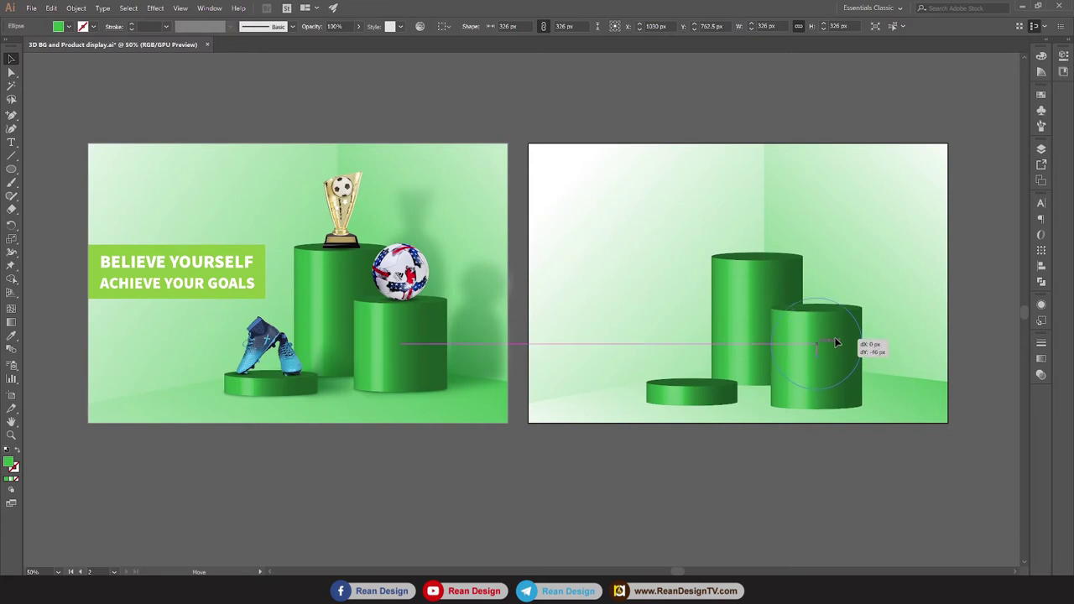
Shift the low cylinder right, then move all three cylinders together toward the corner.
{"action": "left_click", "coordinate": [680, 405]}
{"action": "left_click_drag", "start_coordinate": [685, 404], "coordinate": [695, 400]}
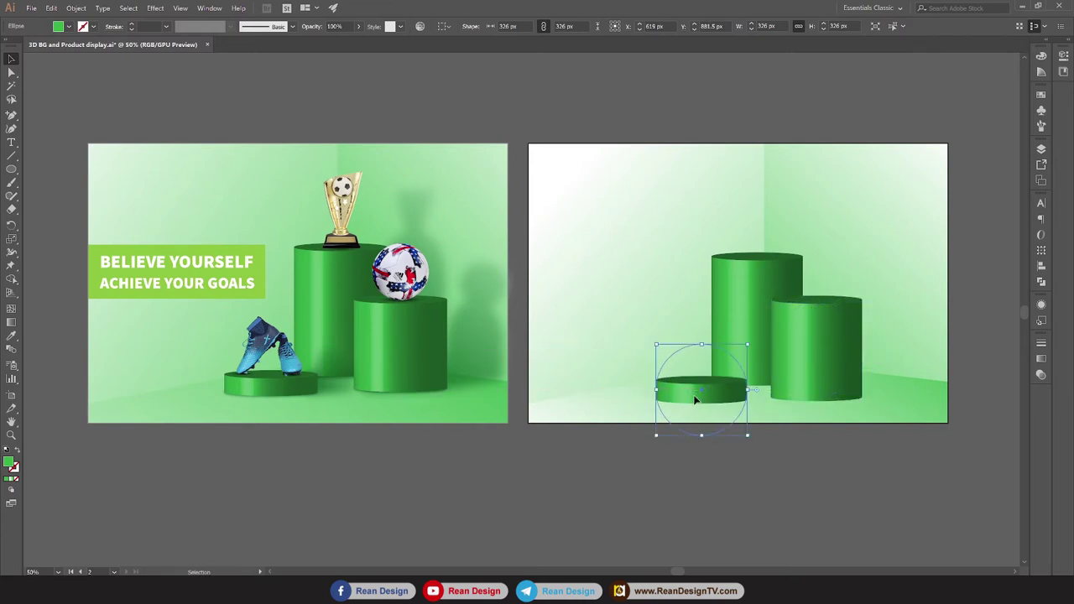
{"action": "left_click", "coordinate": [853, 492]}
{"action": "scroll", "coordinate": [786, 470], "scroll_direction": "down", "scroll_amount": 1}
{"action": "left_click", "coordinate": [803, 344]}
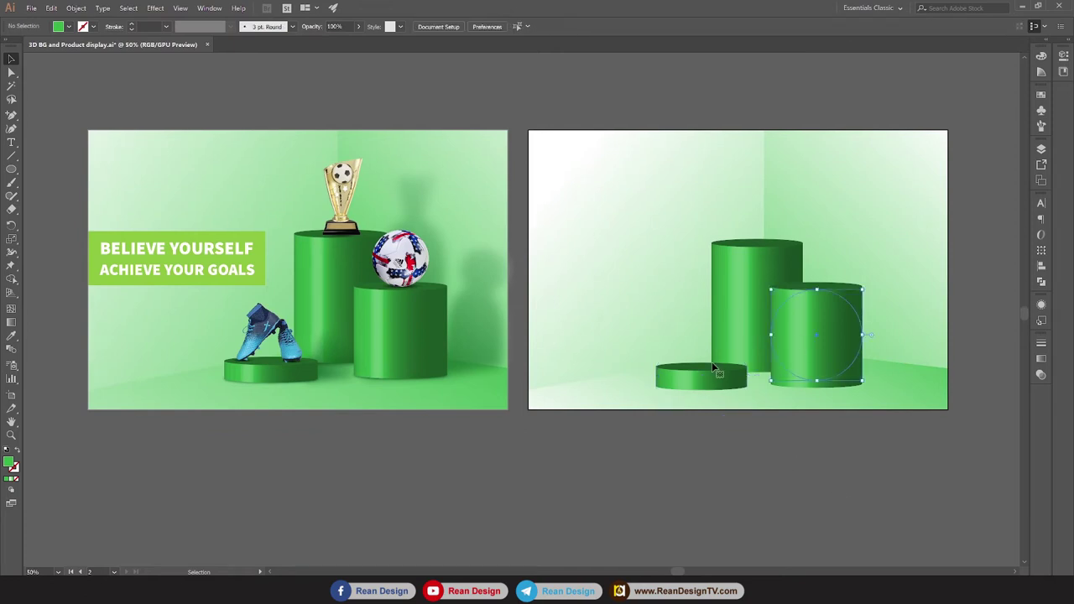
{"action": "left_click", "coordinate": [702, 377], "text": "shift"}
{"action": "left_click", "coordinate": [744, 277], "text": "shift"}
{"action": "left_click_drag", "start_coordinate": [748, 280], "coordinate": [754, 276]}
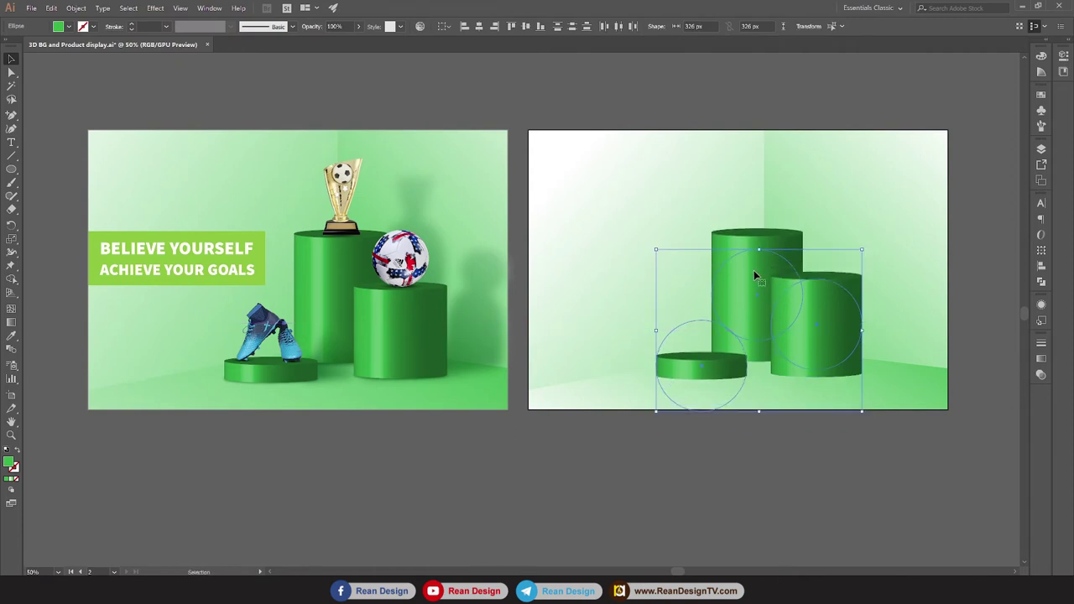
{"action": "left_click_drag", "start_coordinate": [754, 274], "coordinate": [763, 276]}
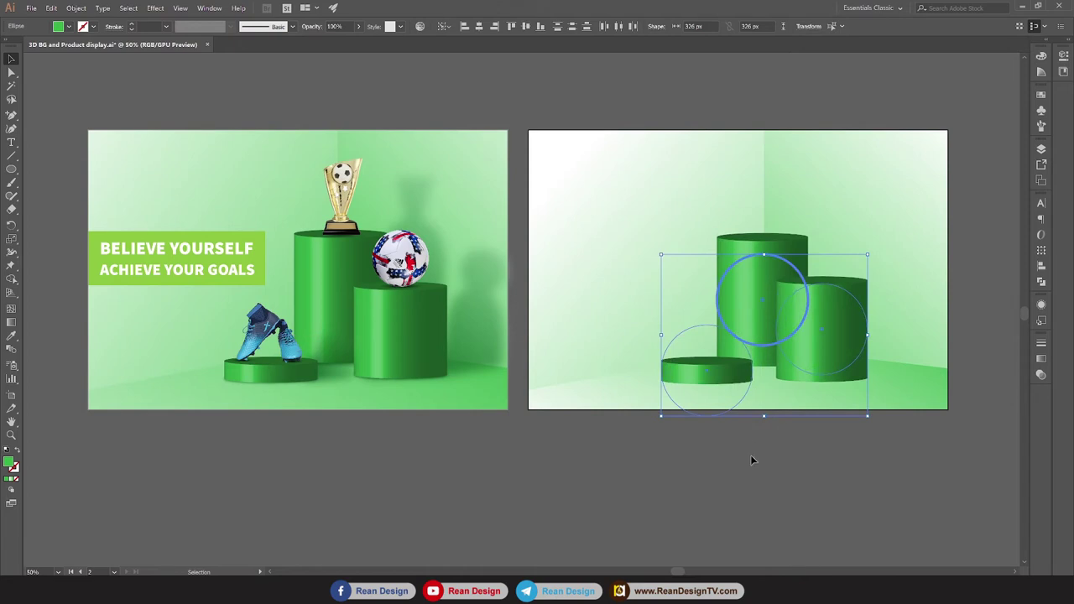
{"action": "left_click", "coordinate": [753, 503]}
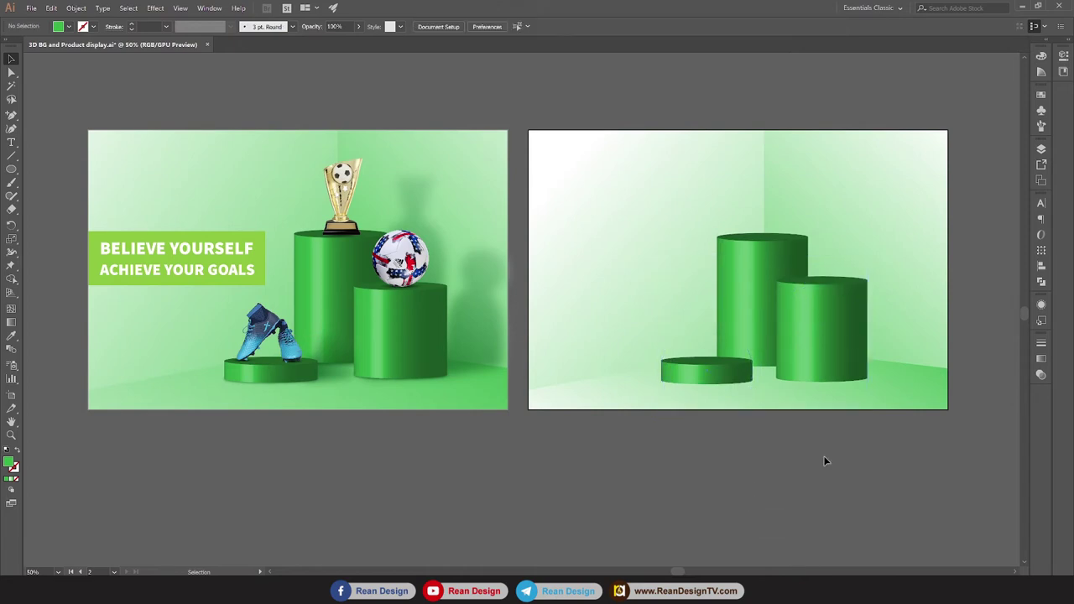
{"action": "left_click", "coordinate": [581, 395]}
Select the floor path inside the group and start angling its gradient diagonally.
{"action": "key", "text": "a"}
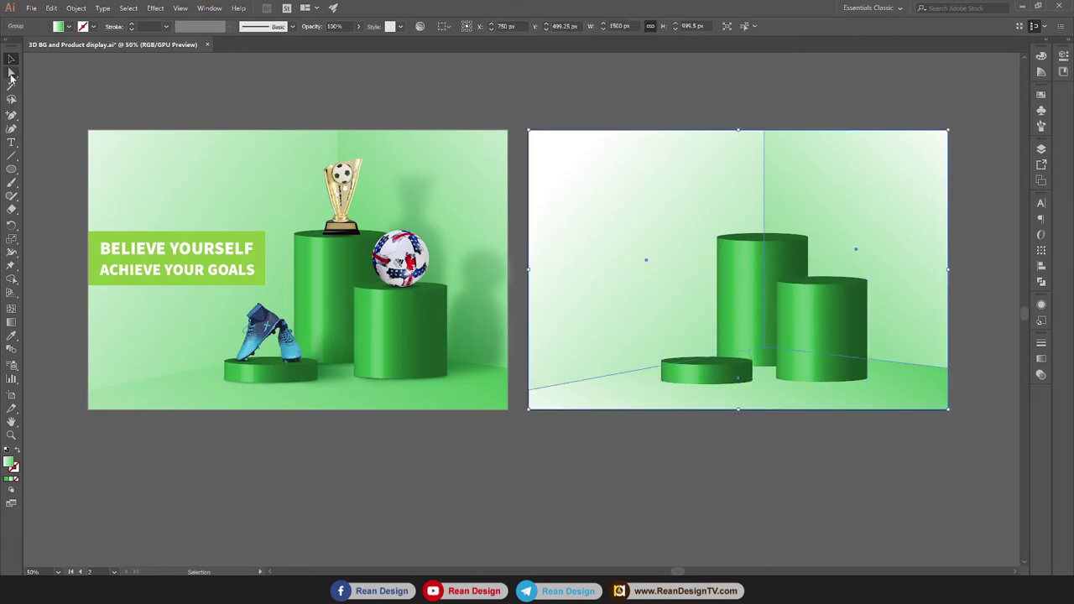
{"action": "left_click", "coordinate": [703, 477]}
{"action": "left_click", "coordinate": [633, 389]}
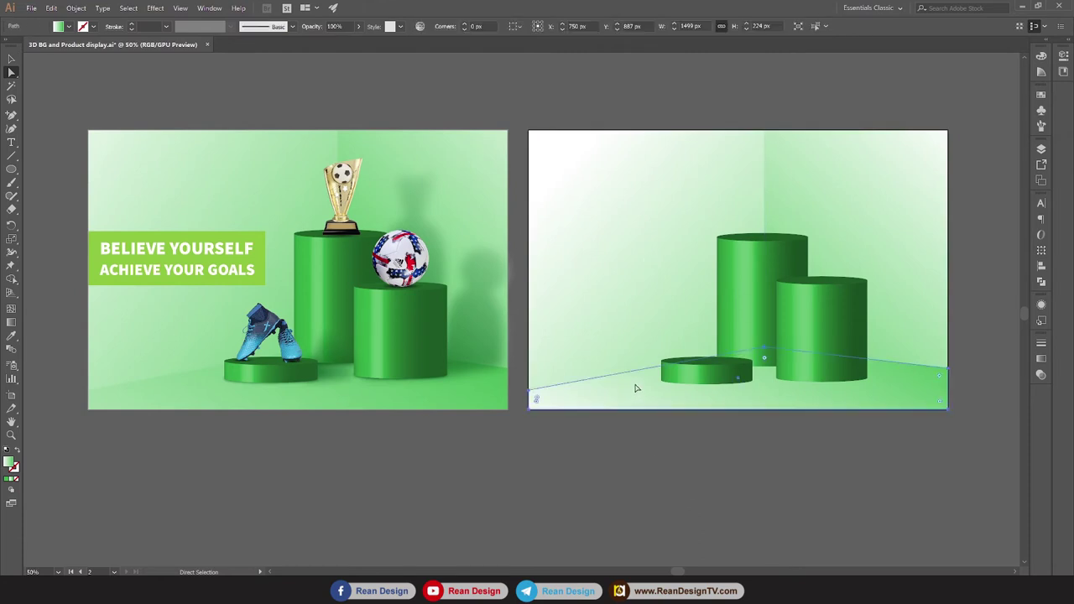
{"action": "key", "text": "g"}
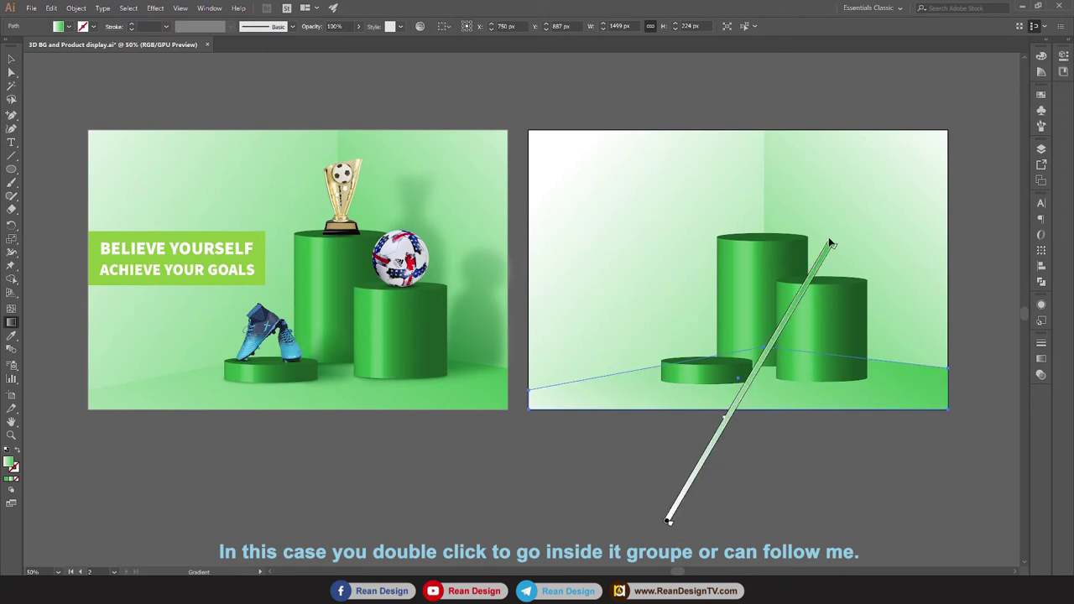
{"action": "left_click_drag", "start_coordinate": [829, 251], "coordinate": [898, 293]}
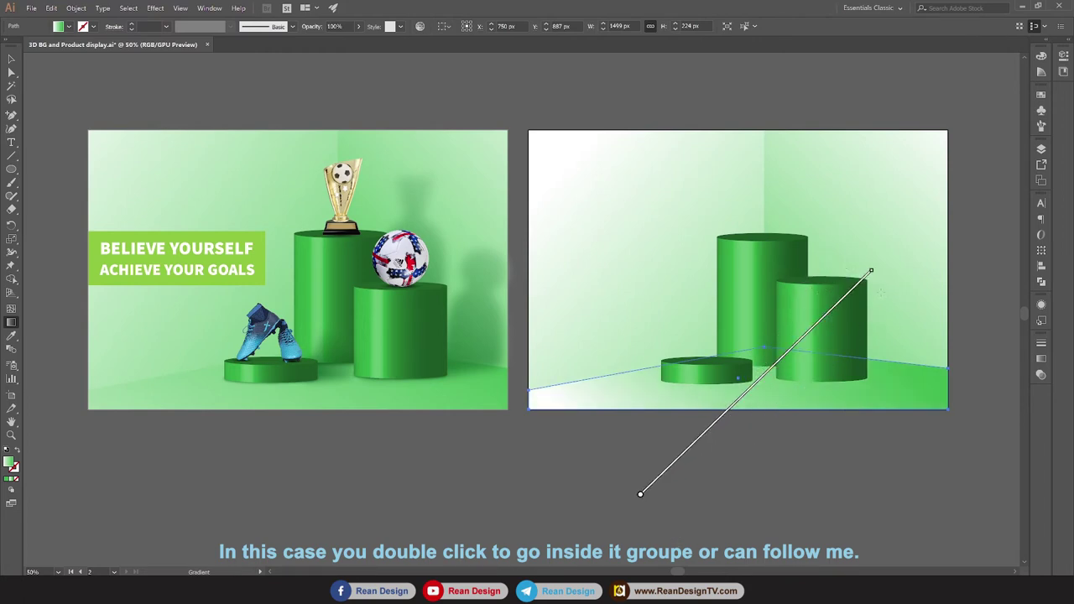
{"action": "left_click_drag", "start_coordinate": [834, 311], "coordinate": [739, 404]}
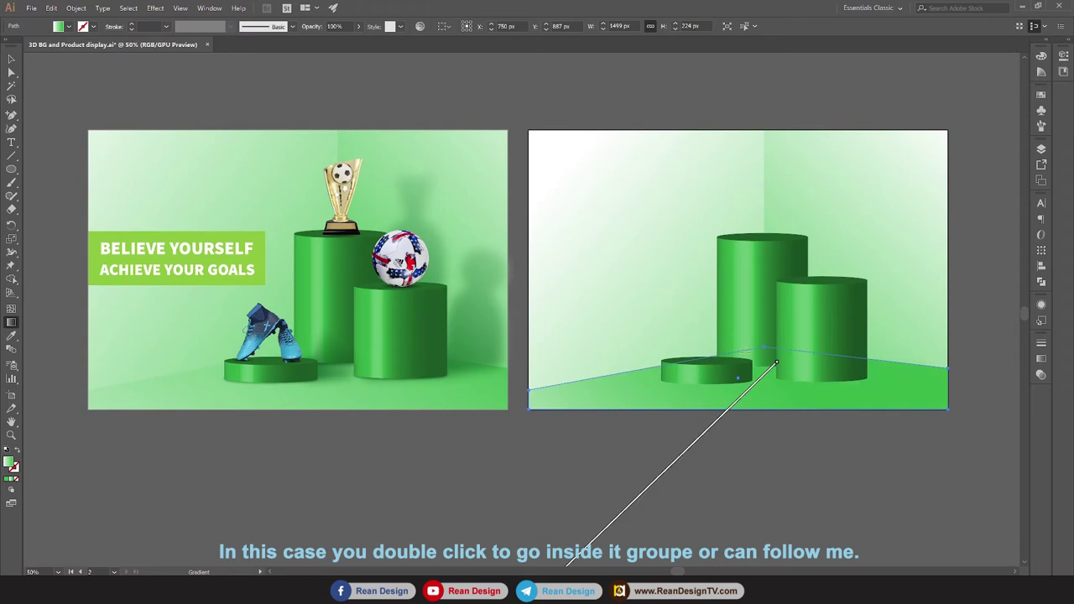
Redraw the floor gradient as one long diagonal, pale on the left to green on the right.
{"action": "left_click_drag", "start_coordinate": [776, 363], "coordinate": [780, 443]}
{"action": "key", "text": "ctrl+z"}
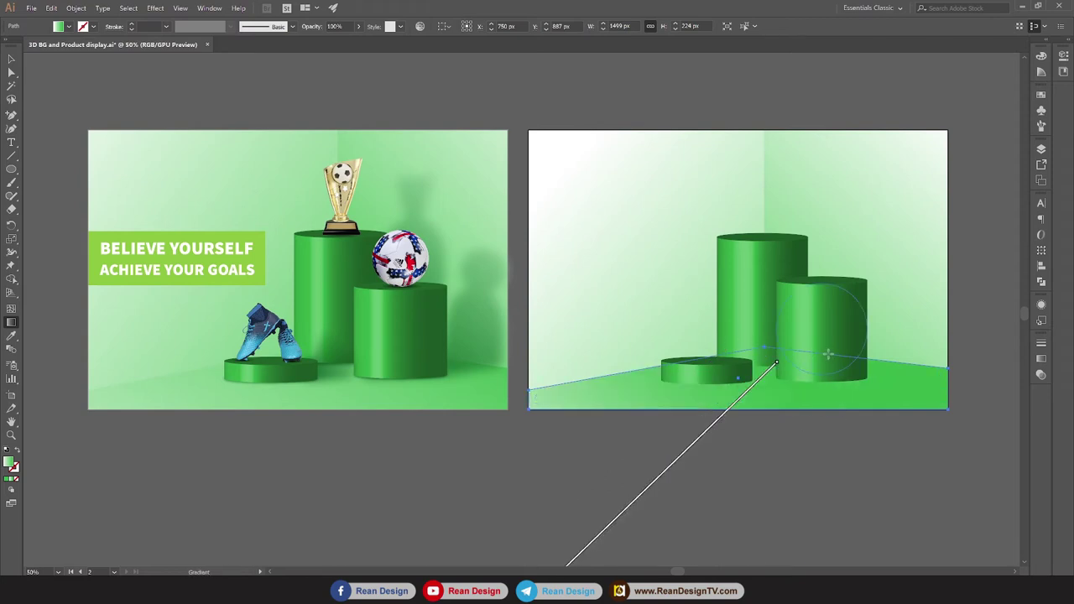
{"action": "left_click_drag", "start_coordinate": [420, 523], "coordinate": [987, 304]}
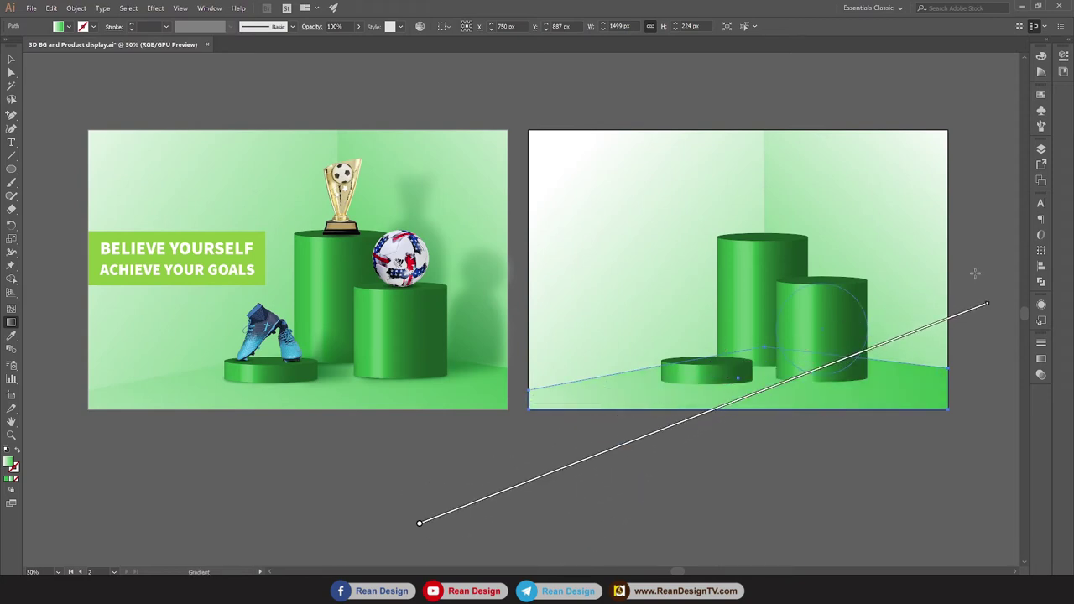
{"action": "mouse_move", "coordinate": [787, 361]}
{"action": "left_mouse_down"}
{"action": "mouse_move", "coordinate": [831, 365]}
{"action": "mouse_move", "coordinate": [876, 349]}
{"action": "left_mouse_up"}
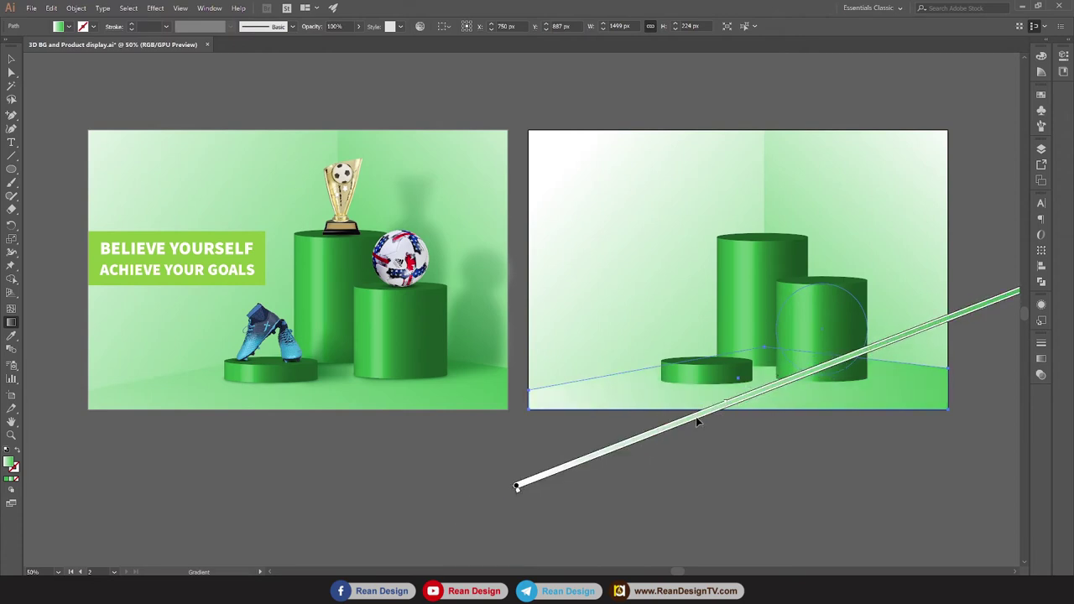
{"action": "left_click_drag", "start_coordinate": [696, 421], "coordinate": [657, 431]}
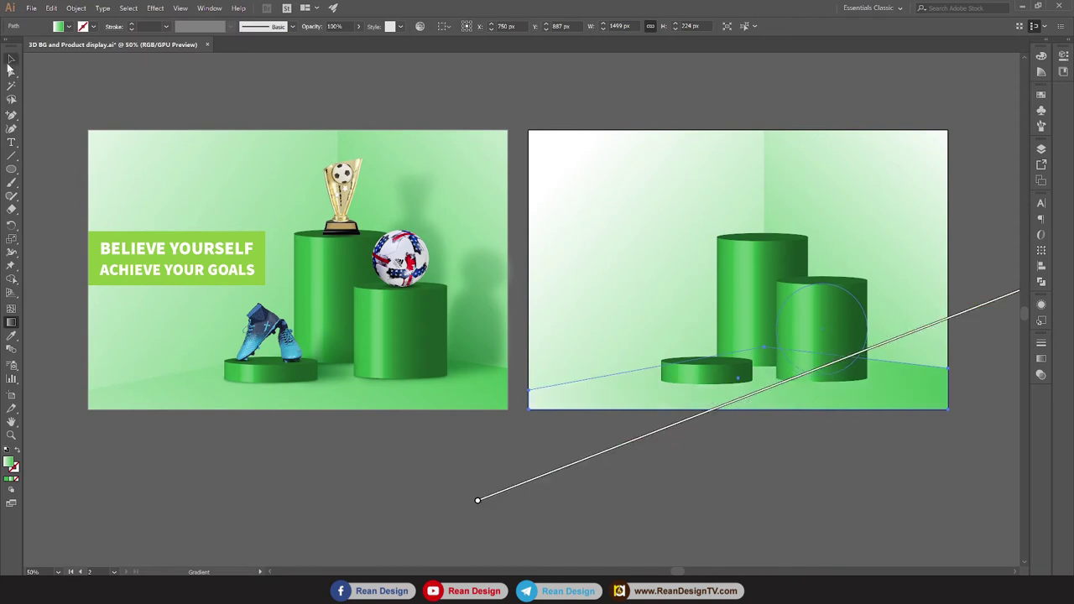
{"action": "left_click", "coordinate": [12, 60]}
{"action": "left_click", "coordinate": [781, 460]}
{"action": "left_click_drag", "start_coordinate": [782, 460], "coordinate": [752, 465]}
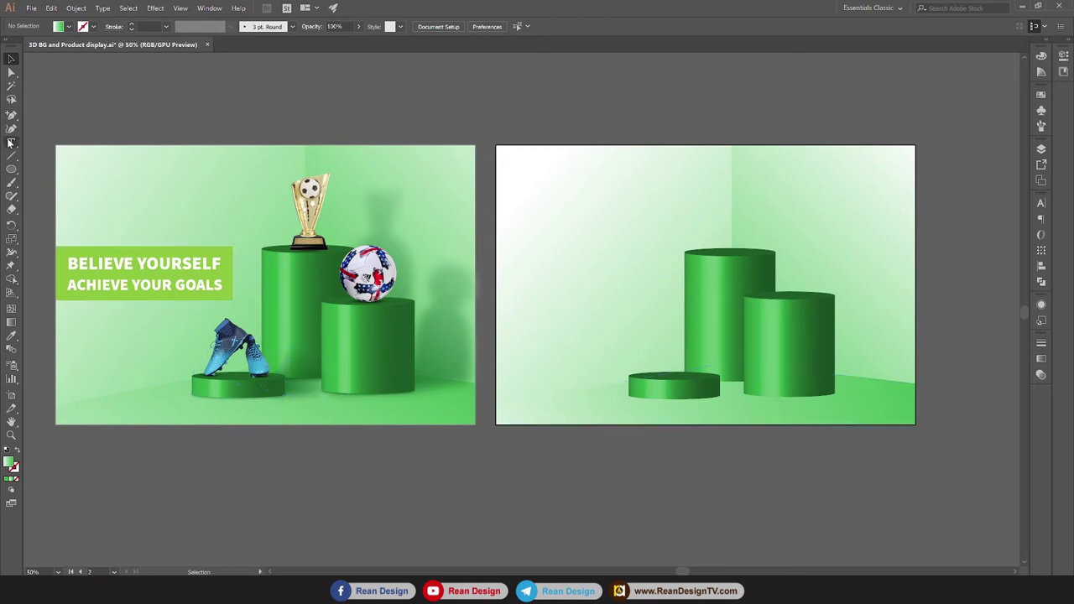
Draw a flat ellipse above the small podium and fill it dark green.
{"action": "left_click", "coordinate": [12, 171]}
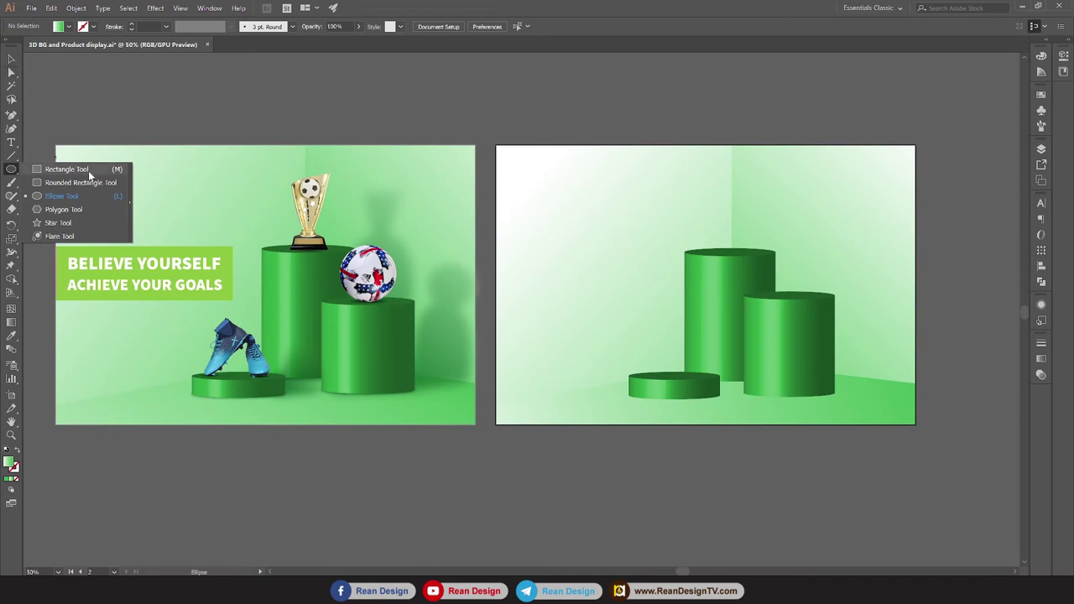
{"action": "left_click", "coordinate": [64, 196]}
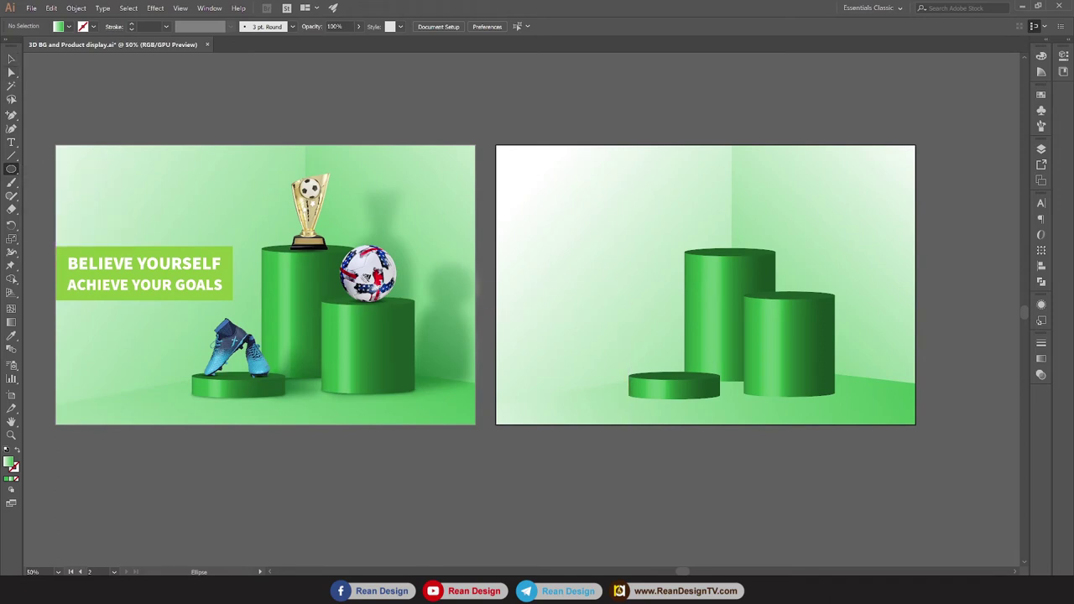
{"action": "mouse_move", "coordinate": [630, 361]}
{"action": "left_mouse_down"}
{"action": "mouse_move", "coordinate": [708, 304]}
{"action": "mouse_move", "coordinate": [719, 344]}
{"action": "left_mouse_up"}
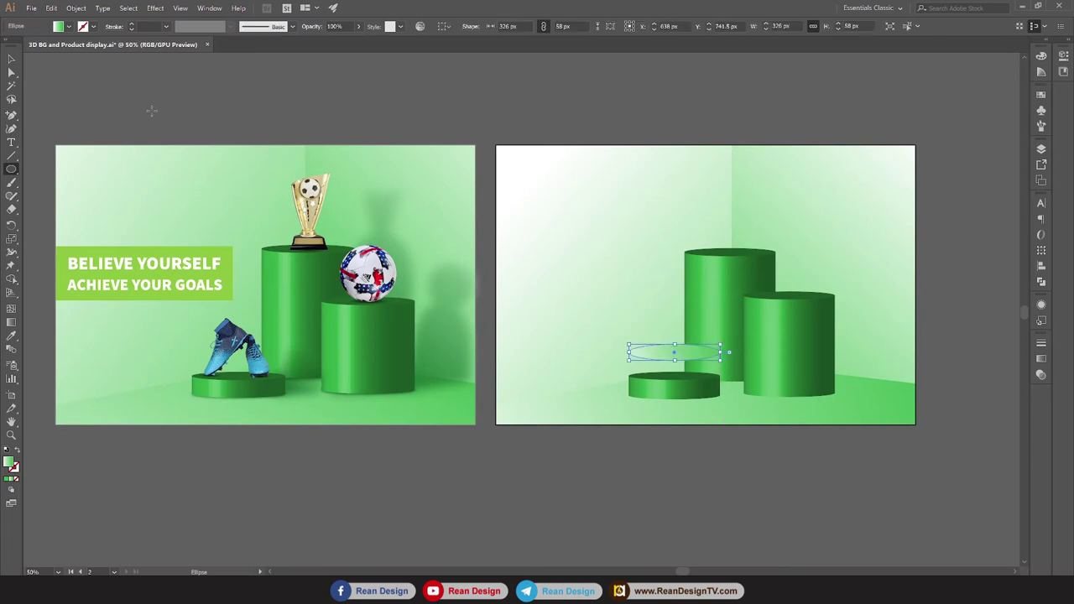
{"action": "left_click", "coordinate": [11, 59]}
{"action": "left_click", "coordinate": [69, 27]}
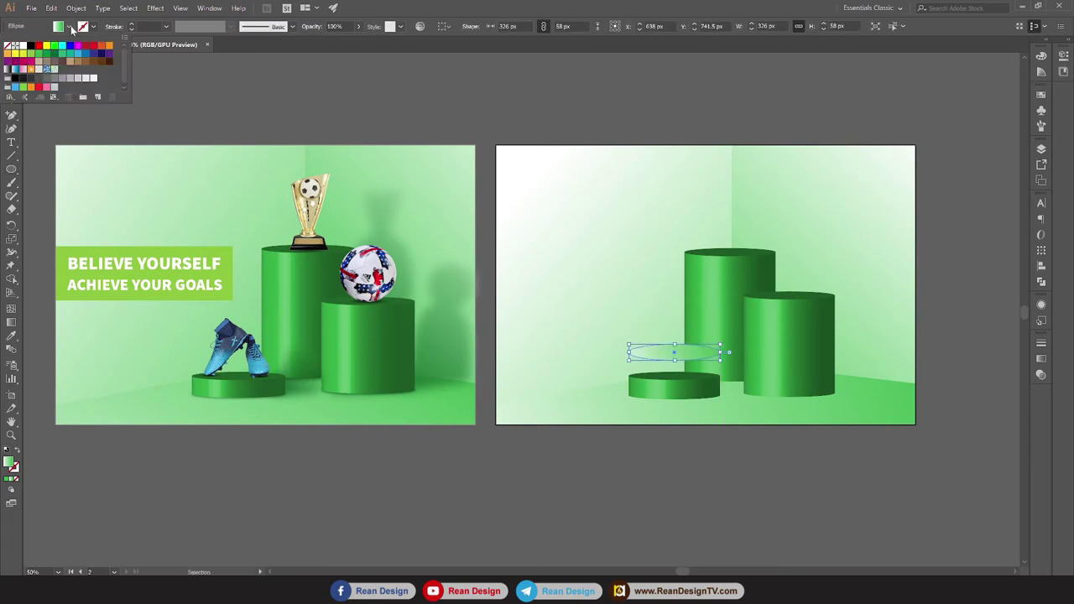
{"action": "left_click", "coordinate": [48, 56]}
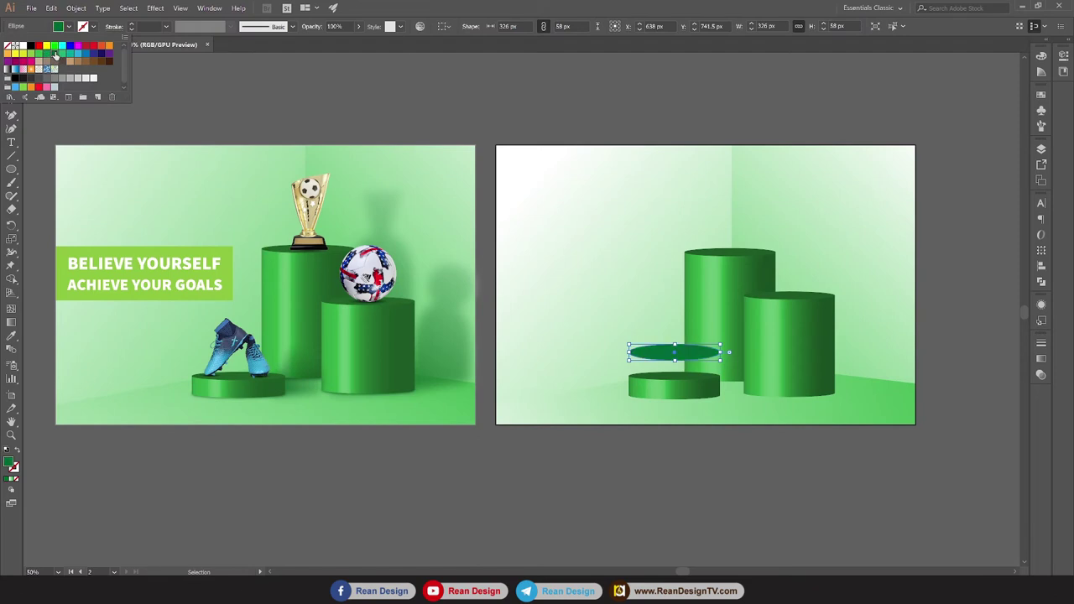
{"action": "left_click", "coordinate": [637, 471]}
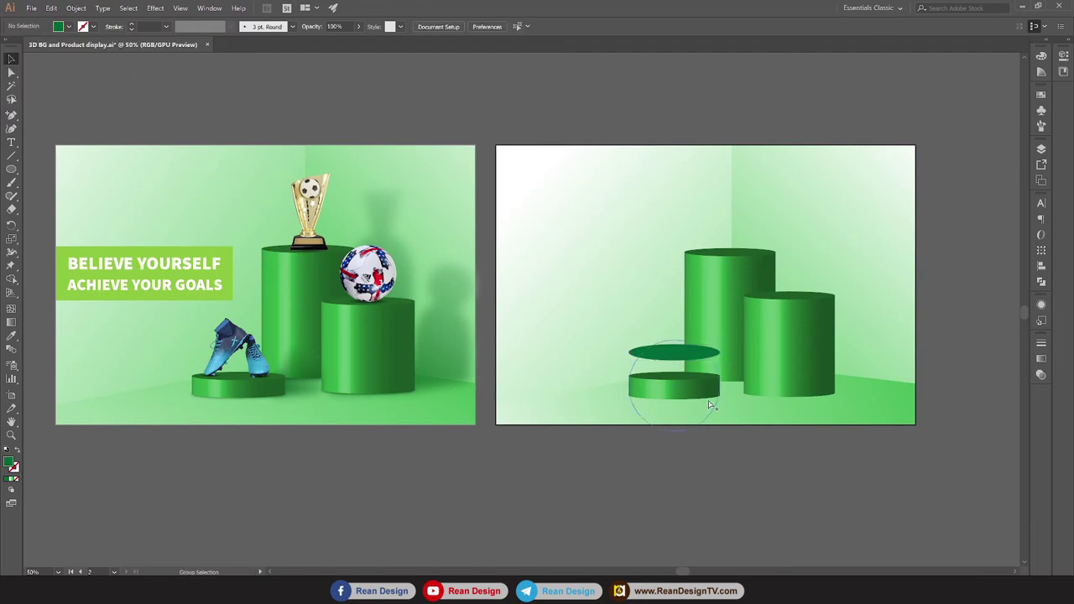
Copy the ellipse, flatten it to 29 px tall, and move it to the podium's base.
{"action": "scroll", "coordinate": [702, 390], "scroll_direction": "up", "scroll_amount": 3}
{"action": "left_click_drag", "start_coordinate": [660, 275], "coordinate": [678, 358]}
{"action": "left_click_drag", "start_coordinate": [619, 383], "coordinate": [625, 364]}
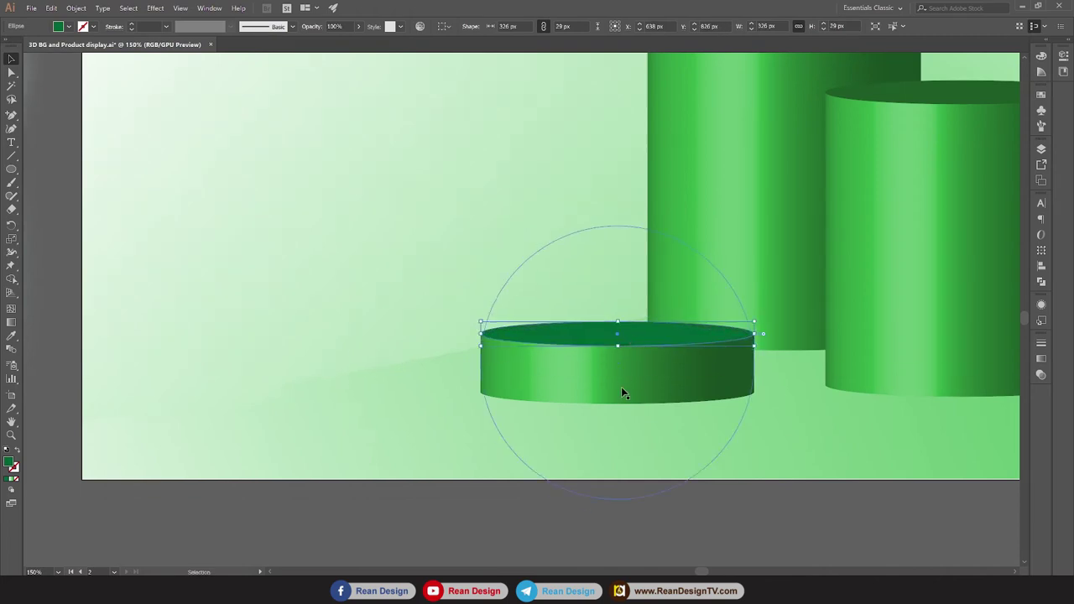
{"action": "scroll", "coordinate": [604, 445], "scroll_direction": "down", "scroll_amount": 2}
{"action": "left_click_drag", "start_coordinate": [624, 295], "coordinate": [626, 346]}
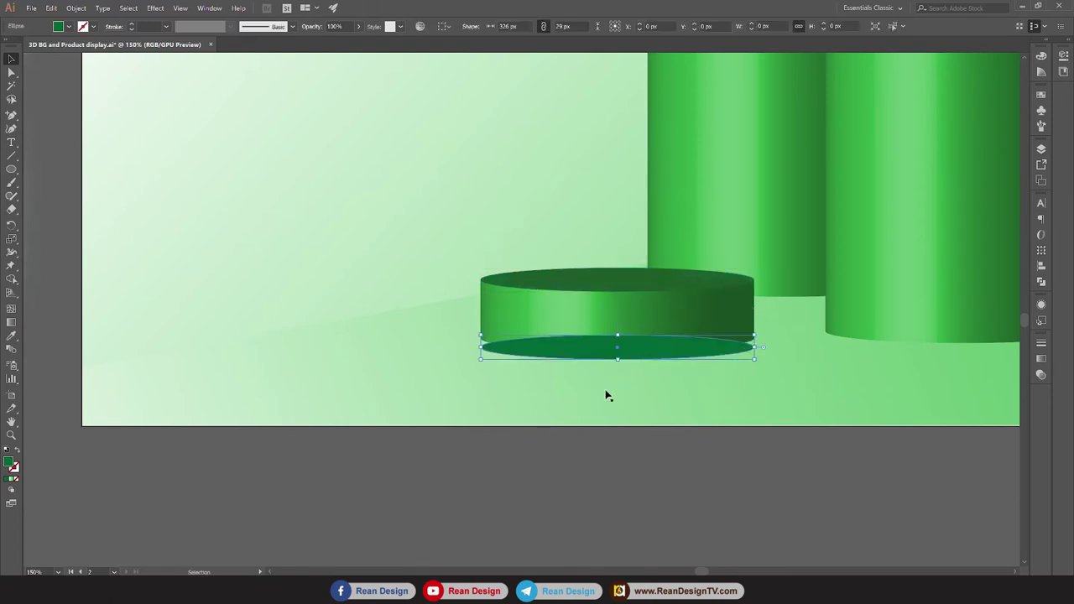
Apply a Gaussian Blur with radius 5 to the shadow ellipse.
{"action": "left_click", "coordinate": [155, 7]}
{"action": "mouse_move", "coordinate": [166, 272]}
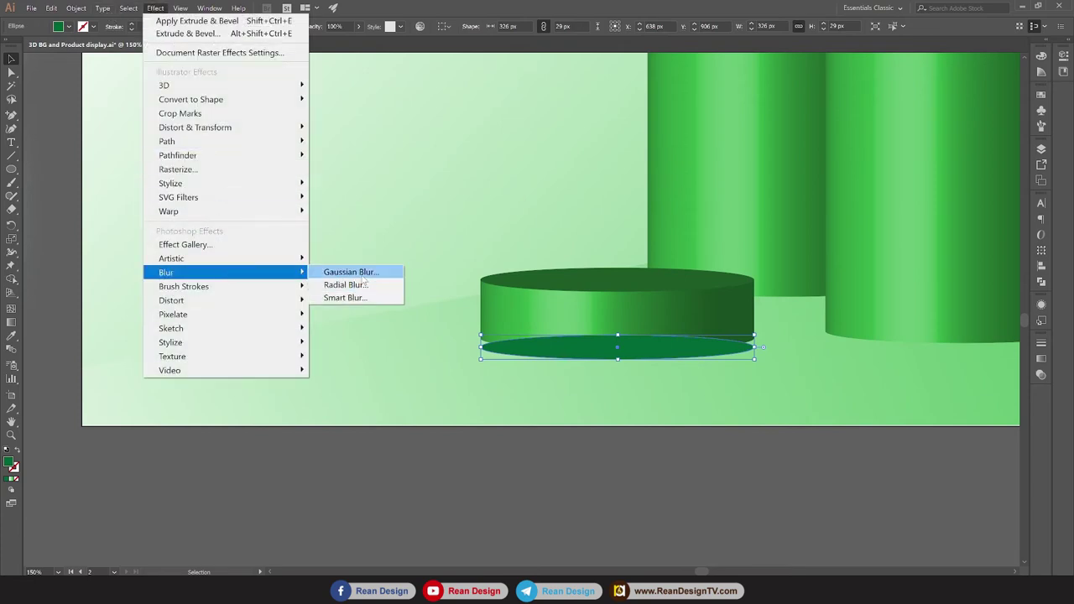
{"action": "left_click", "coordinate": [351, 271]}
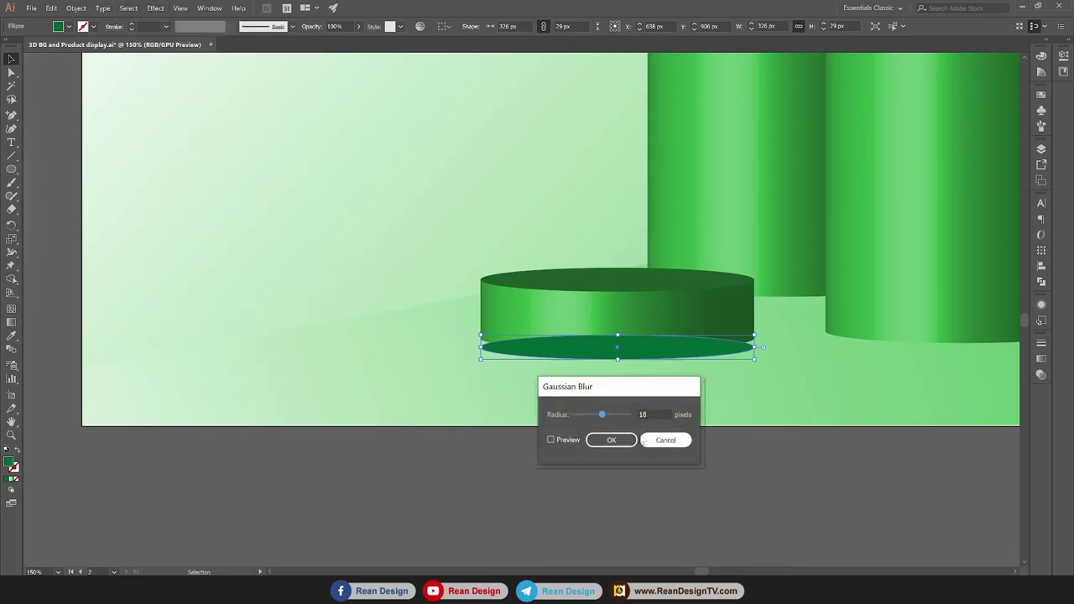
{"action": "left_click", "coordinate": [557, 441]}
{"action": "double_click", "coordinate": [641, 415]}
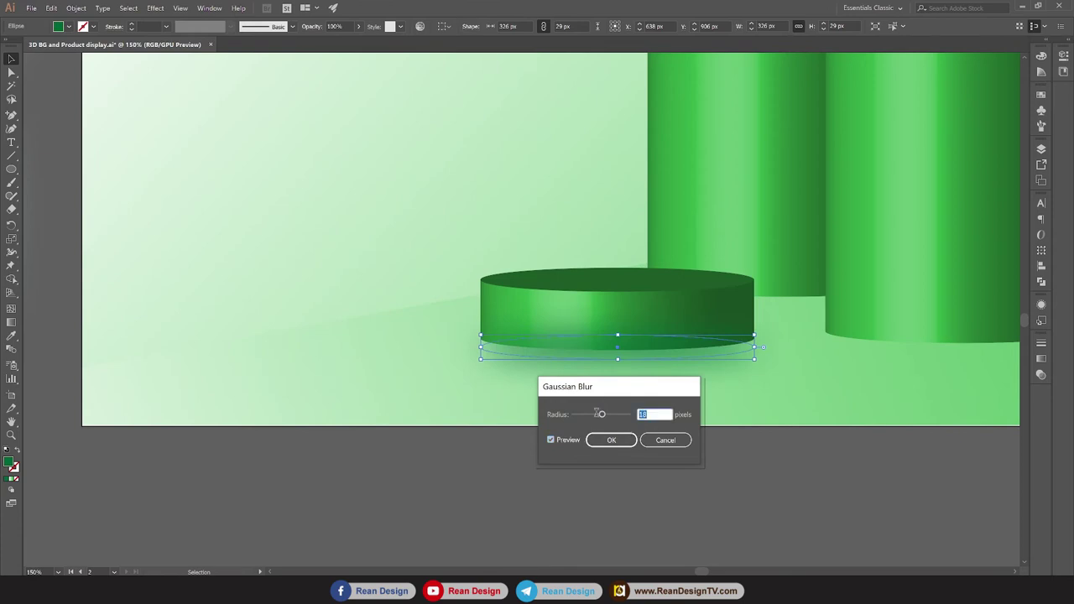
{"action": "type", "text": "5"}
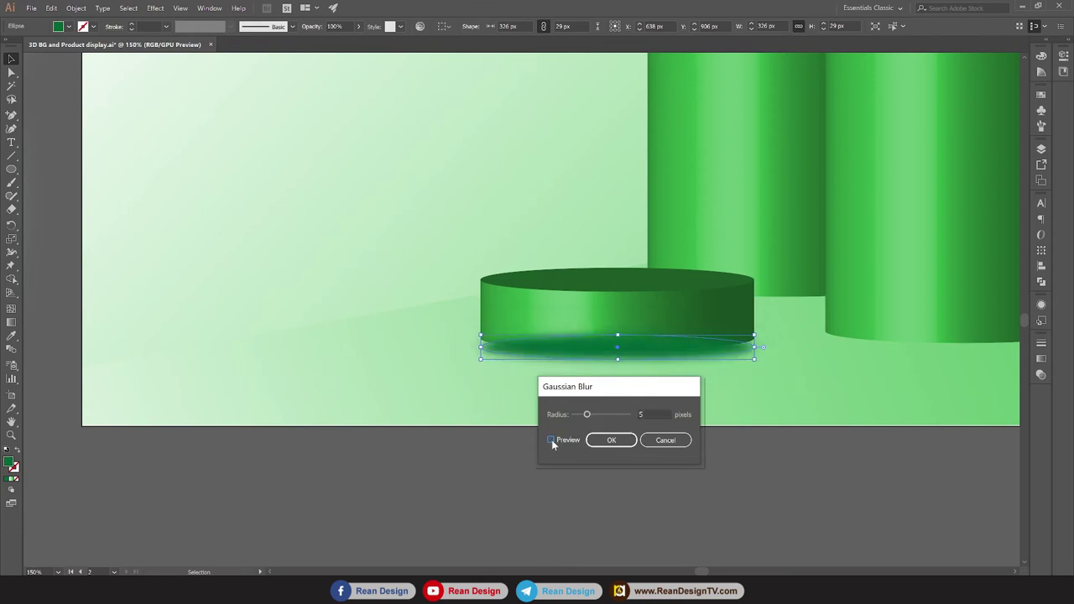
{"action": "left_click", "coordinate": [611, 440]}
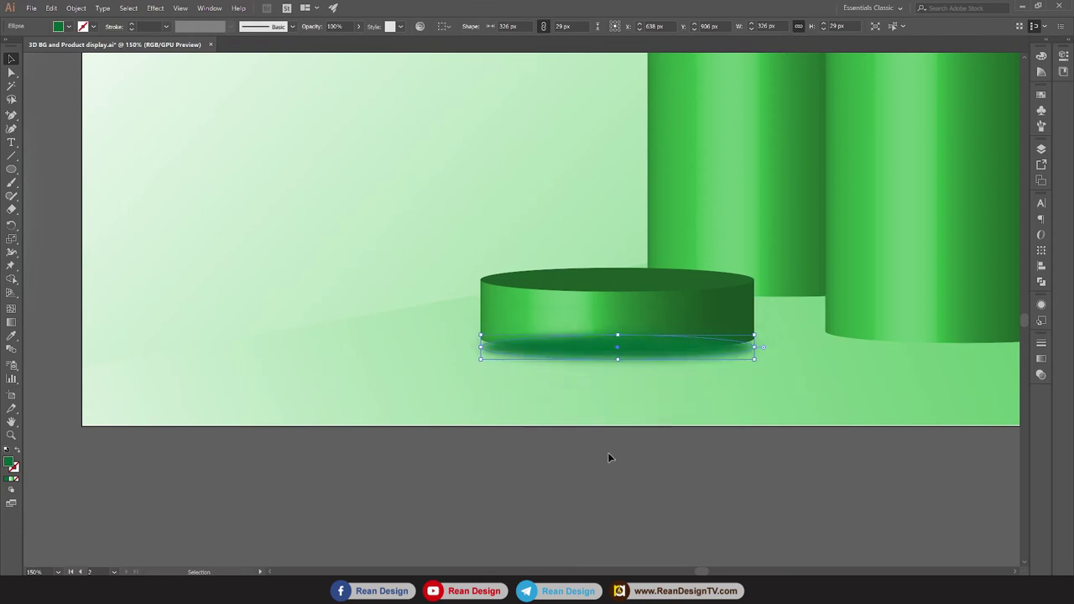
Set the blurred shadow's blend mode to Multiply in the Transparency panel.
{"action": "left_click", "coordinate": [629, 354]}
{"action": "left_click", "coordinate": [1040, 305]}
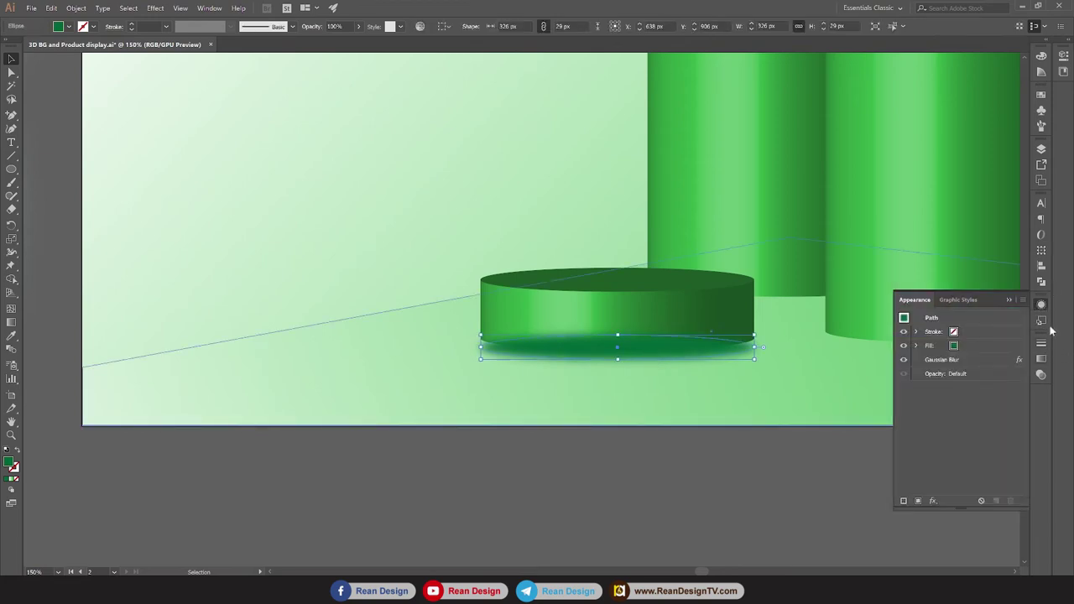
{"action": "left_click", "coordinate": [1041, 376]}
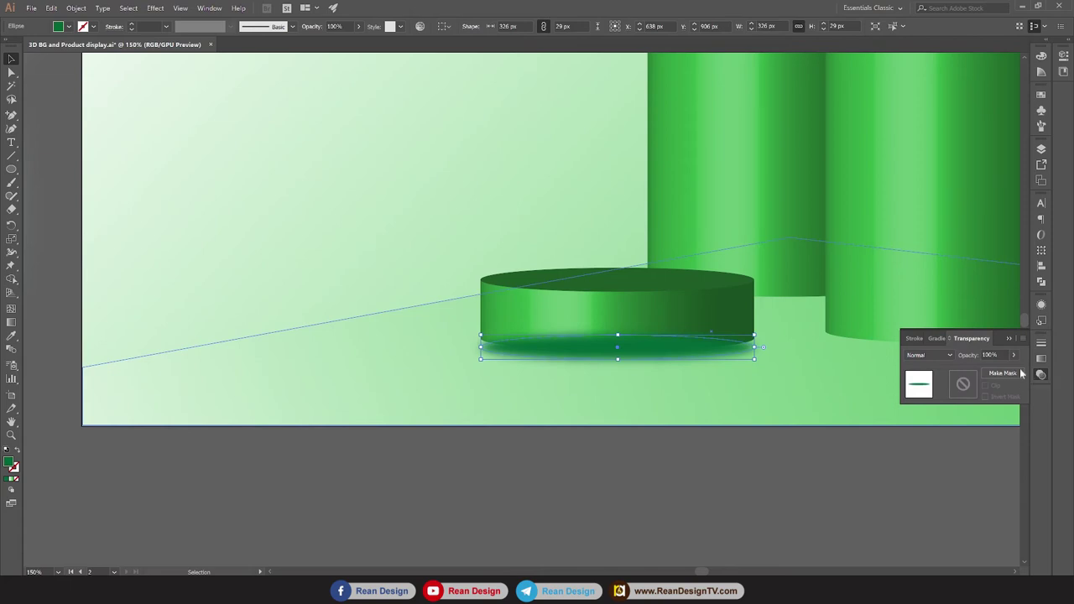
{"action": "left_click", "coordinate": [947, 356]}
{"action": "left_click", "coordinate": [944, 396]}
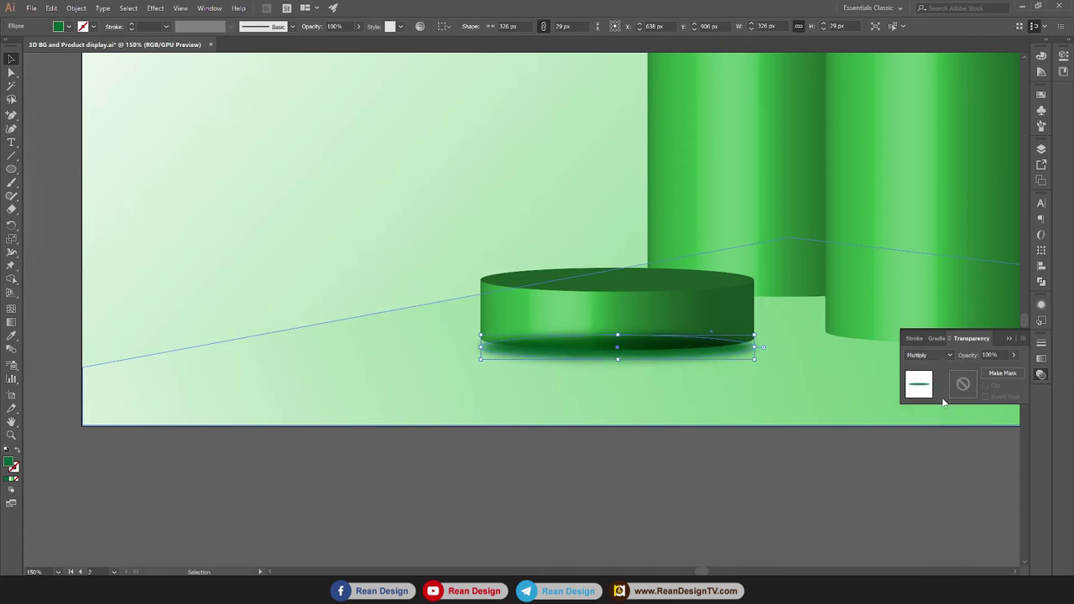
{"action": "left_click", "coordinate": [732, 451]}
{"action": "left_click", "coordinate": [632, 311]}
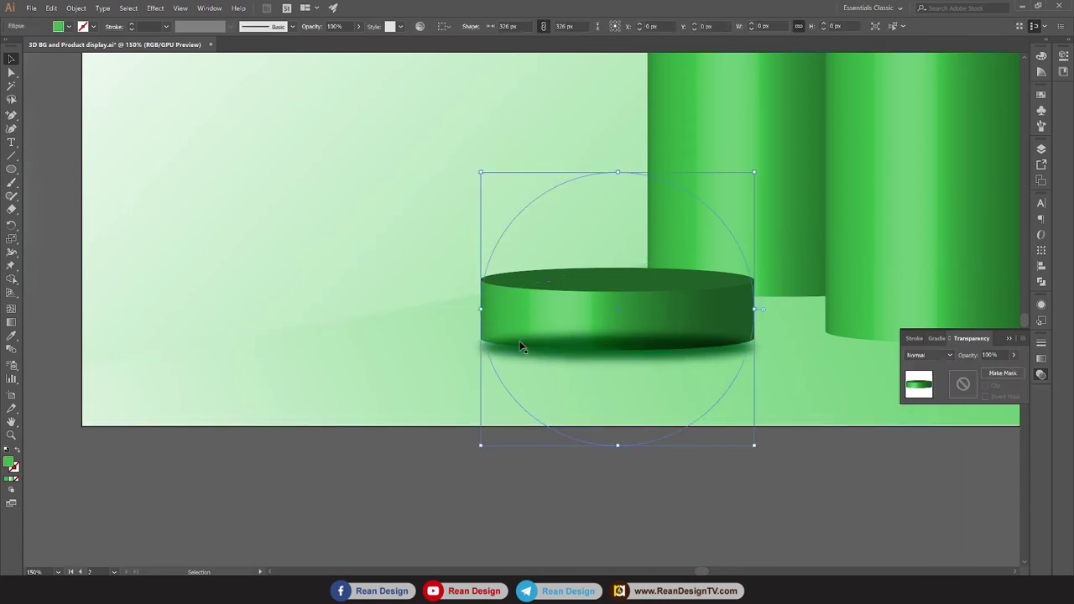
{"action": "left_click", "coordinate": [479, 346]}
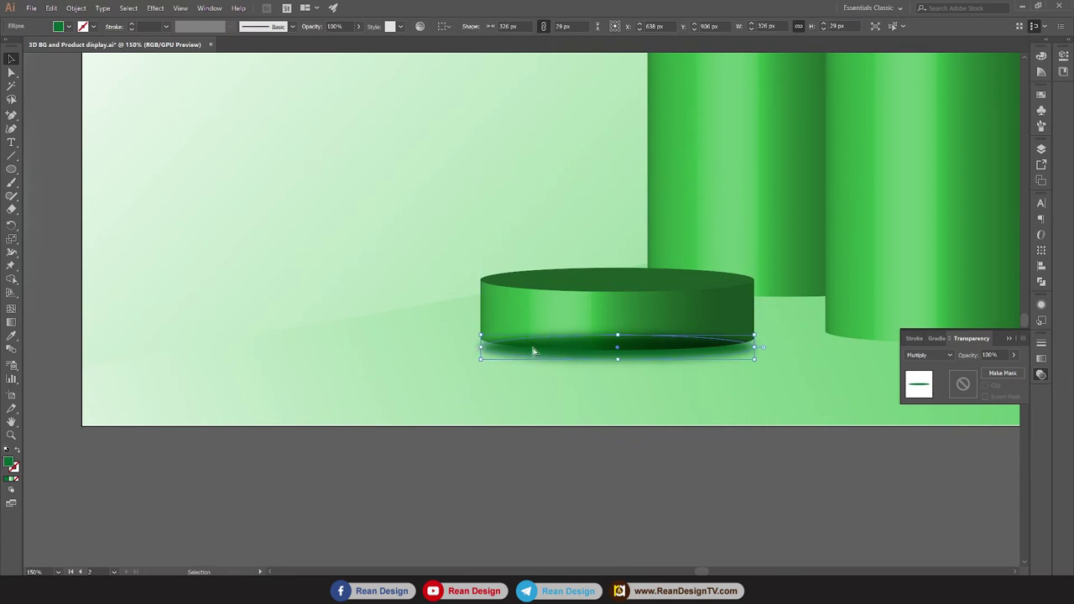
{"action": "scroll", "coordinate": [533, 351], "scroll_direction": "up", "scroll_amount": 1}
Copy the shadow ellipse to the tall and middle cylinder bases and nudge each shadow into alignment.
{"action": "mouse_move", "coordinate": [546, 352]}
{"action": "left_mouse_down"}
{"action": "mouse_move", "coordinate": [544, 336]}
{"action": "mouse_move", "coordinate": [472, 338]}
{"action": "mouse_move", "coordinate": [626, 280]}
{"action": "mouse_move", "coordinate": [873, 351]}
{"action": "mouse_move", "coordinate": [833, 326]}
{"action": "mouse_move", "coordinate": [818, 337]}
{"action": "left_mouse_up"}
{"action": "scroll", "coordinate": [544, 336], "scroll_direction": "down", "scroll_amount": 1}
{"action": "scroll", "coordinate": [797, 336], "scroll_direction": "right", "scroll_amount": 2}
{"action": "left_click_drag", "start_coordinate": [638, 285], "coordinate": [744, 339]}
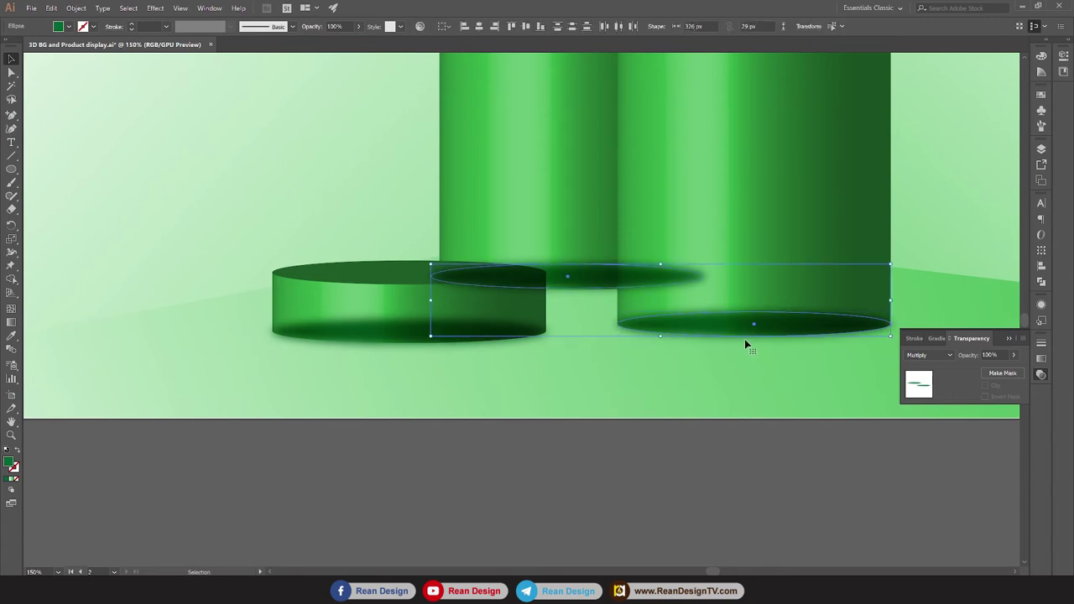
{"action": "left_click", "coordinate": [712, 460]}
{"action": "left_click", "coordinate": [759, 328]}
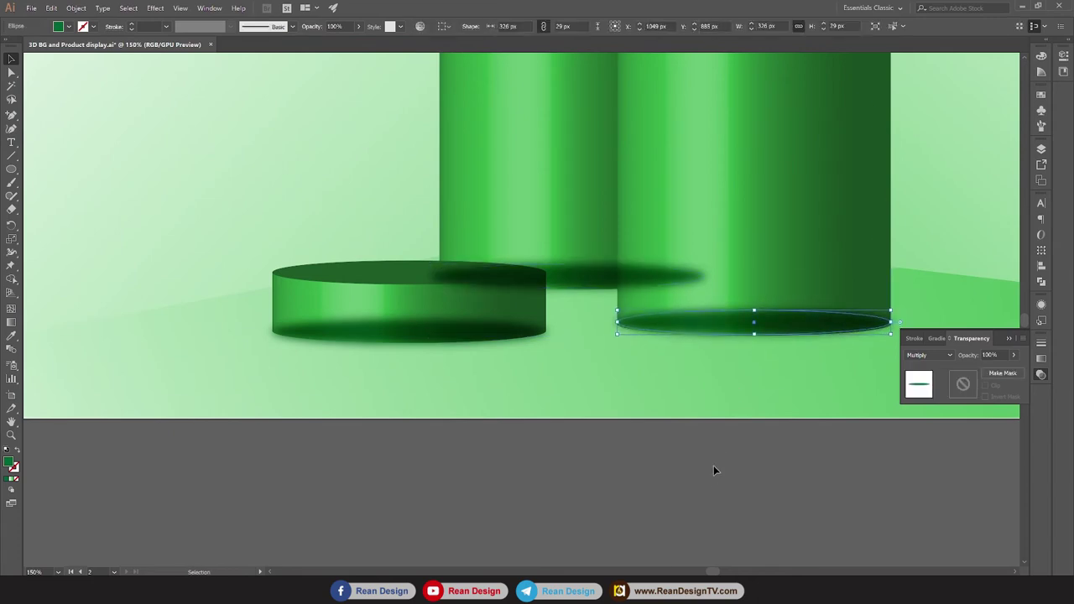
{"action": "left_click", "coordinate": [382, 343]}
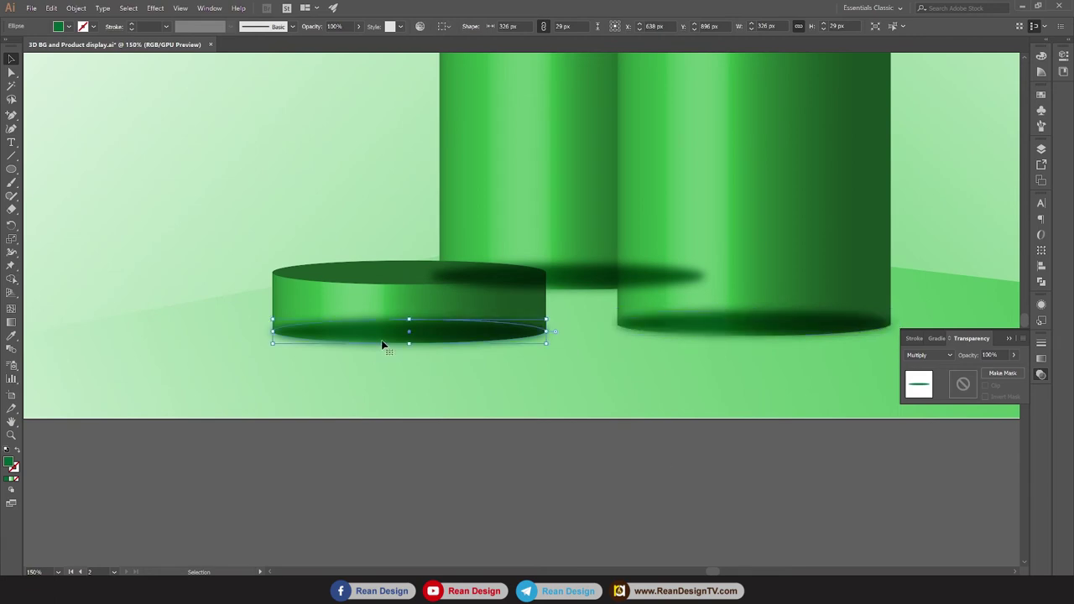
{"action": "key", "text": "Up"}
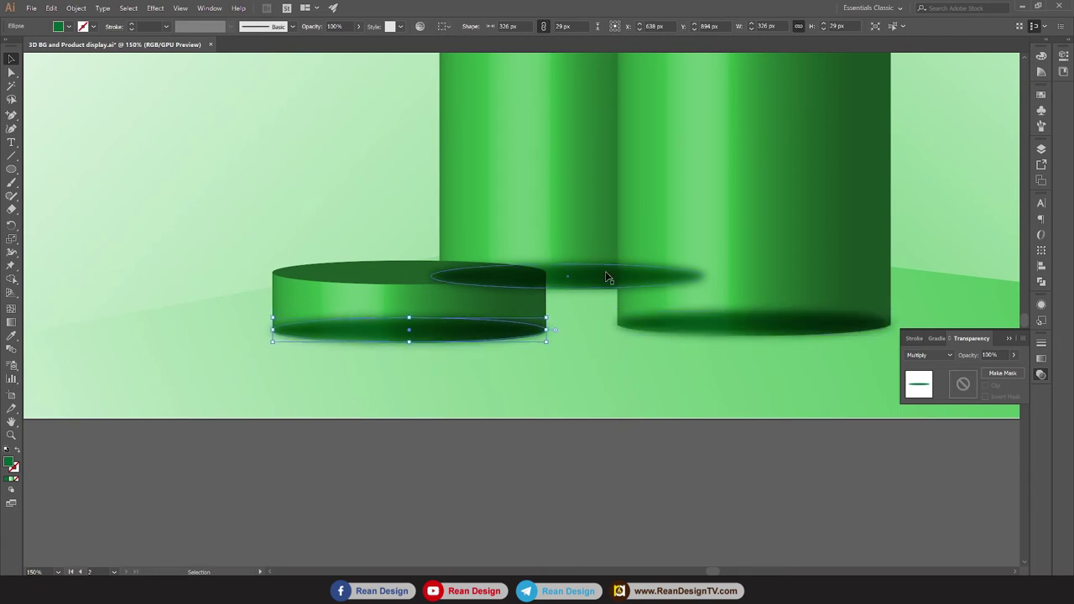
{"action": "left_click", "coordinate": [608, 277]}
{"action": "key", "text": "ctrl+minus"}
{"action": "key", "text": "ctrl+minus"}
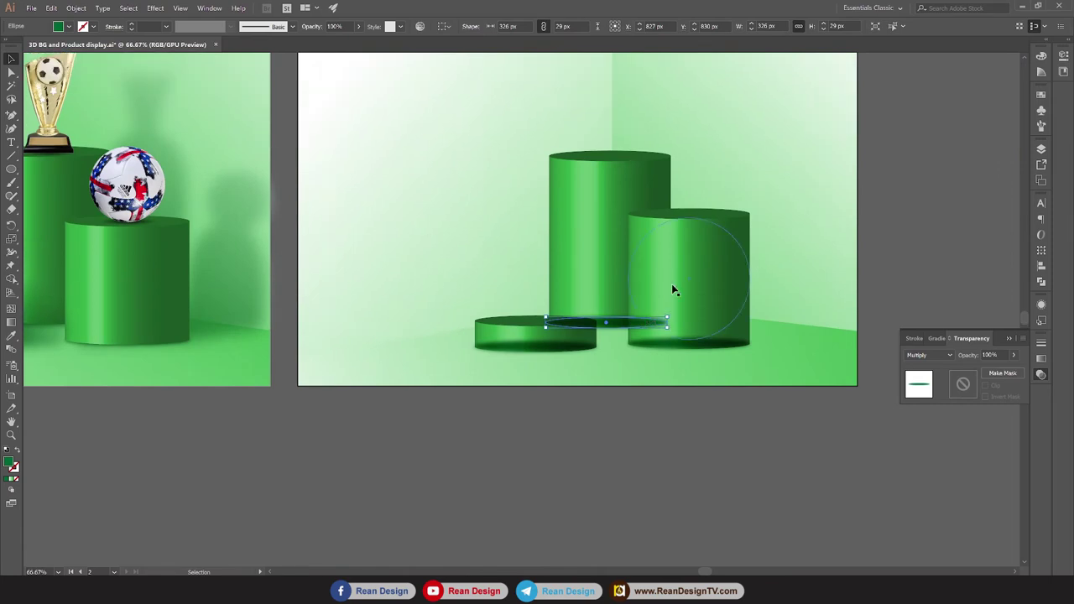
Select the three circles topping the cylinders and Arrange > Bring to Front above the shadows.
{"action": "left_click", "coordinate": [672, 290]}
{"action": "left_click", "coordinate": [565, 239], "text": "shift"}
{"action": "left_click", "coordinate": [529, 315], "text": "shift"}
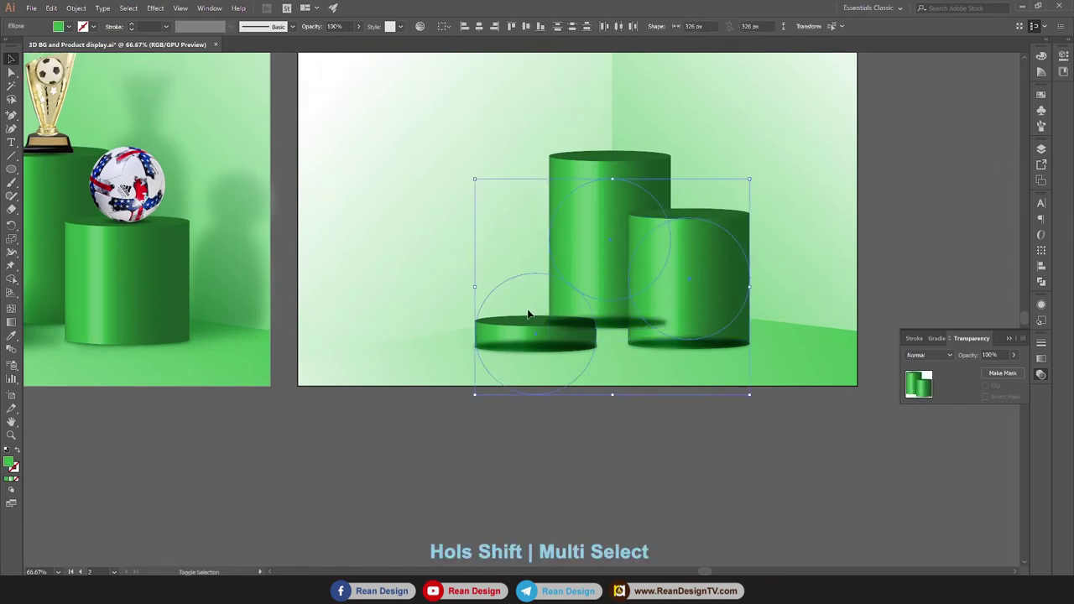
{"action": "right_click", "coordinate": [529, 315]}
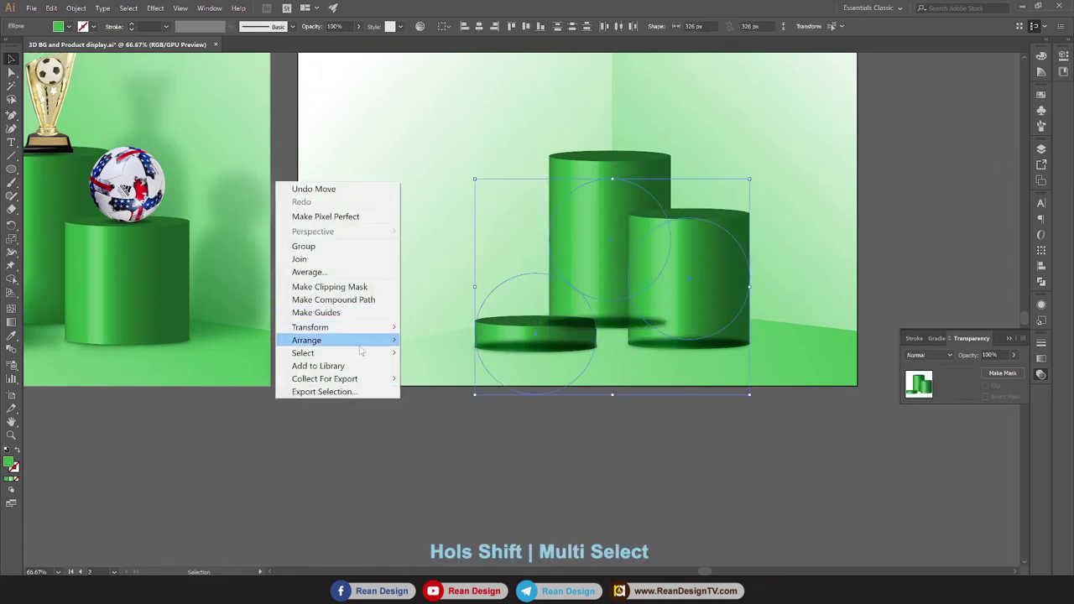
{"action": "mouse_move", "coordinate": [307, 339]}
{"action": "left_click", "coordinate": [442, 341]}
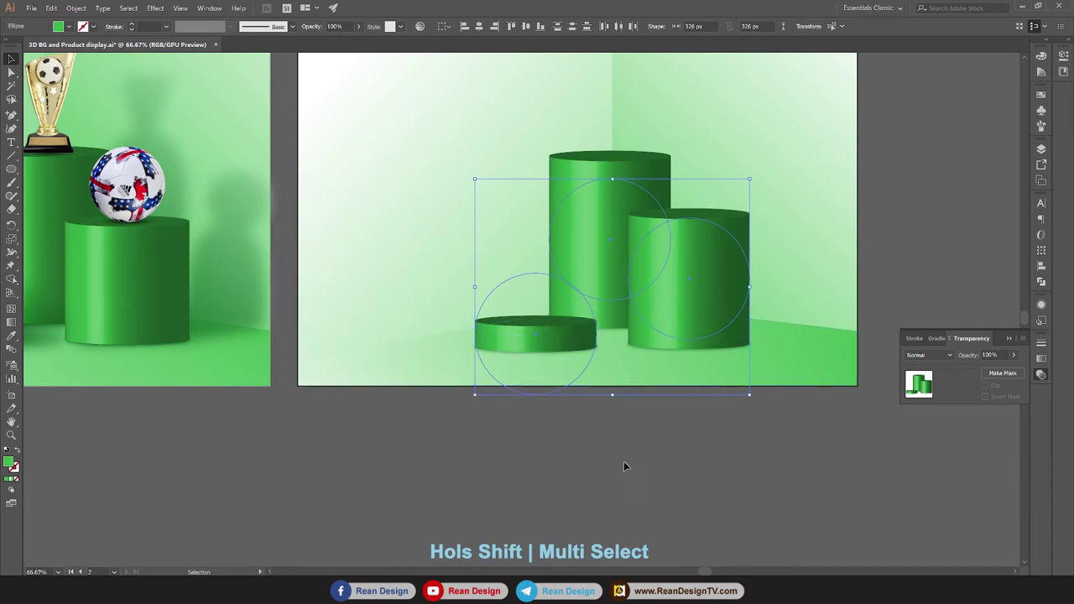
{"action": "left_click", "coordinate": [636, 493]}
{"action": "scroll", "coordinate": [637, 493], "scroll_direction": "down", "scroll_amount": 1, "text": "alt"}
{"action": "scroll", "coordinate": [638, 491], "scroll_direction": "down", "scroll_amount": 1}
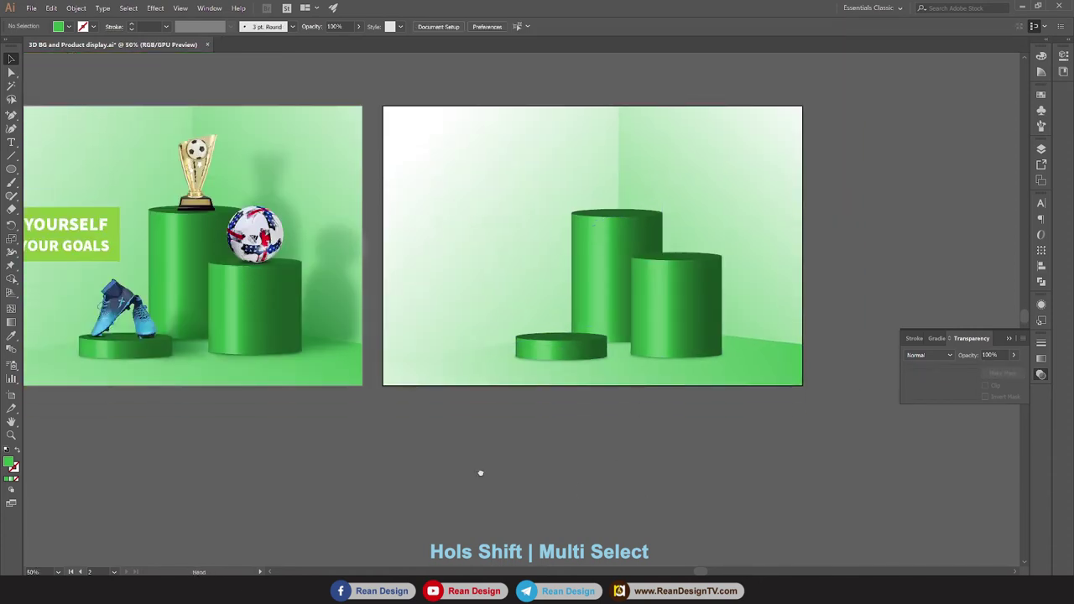
{"action": "mouse_move", "coordinate": [480, 472]}
{"action": "left_mouse_down"}
{"action": "mouse_move", "coordinate": [647, 461]}
{"action": "mouse_move", "coordinate": [528, 461]}
{"action": "left_mouse_up"}
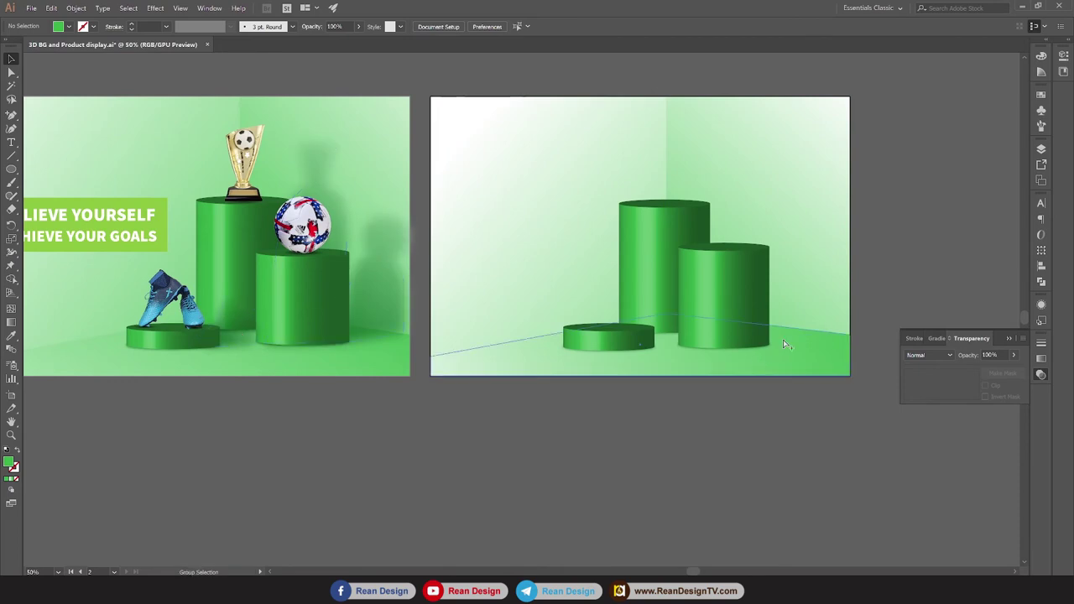
Inspect the trophy, shoe and ball images in the original design with the Selection tool.
{"action": "scroll", "coordinate": [799, 315], "scroll_direction": "up", "scroll_amount": 1, "text": "alt"}
{"action": "scroll", "coordinate": [793, 330], "scroll_direction": "down", "scroll_amount": 1, "text": "alt"}
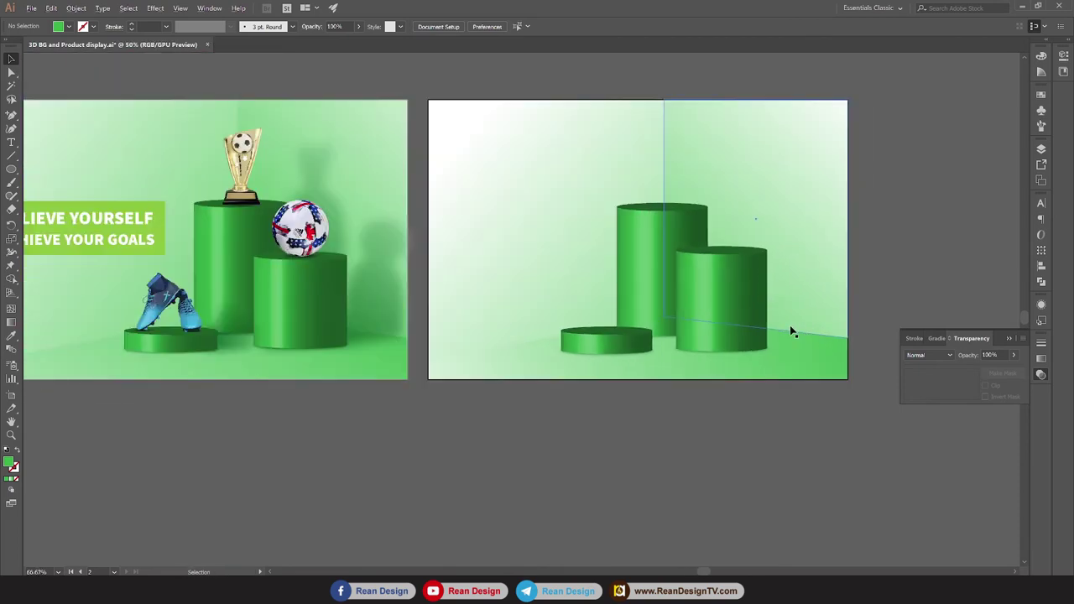
{"action": "left_click", "coordinate": [13, 119]}
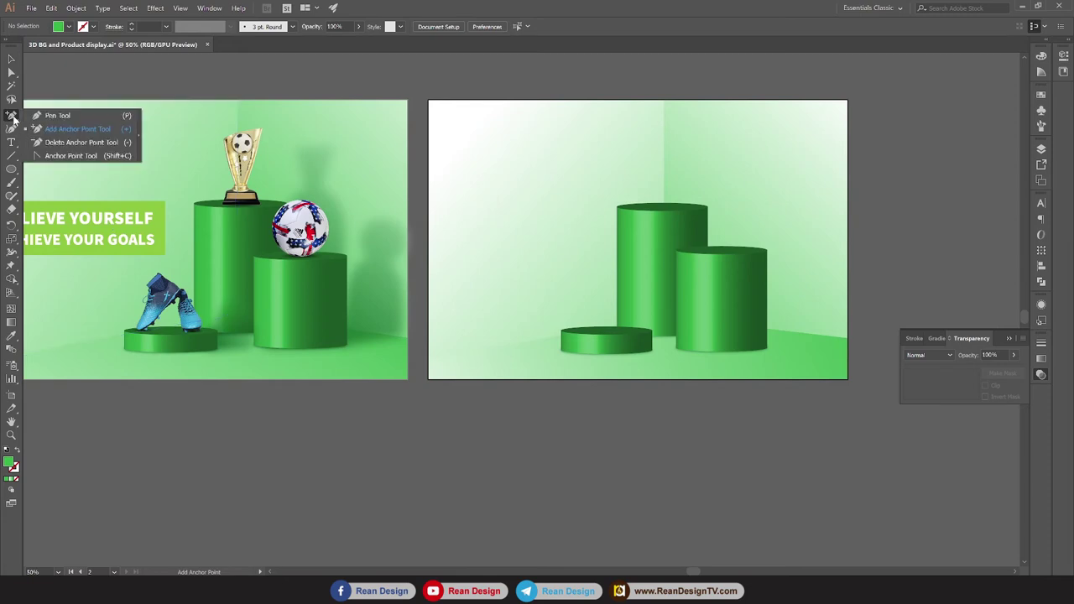
{"action": "left_click", "coordinate": [57, 115]}
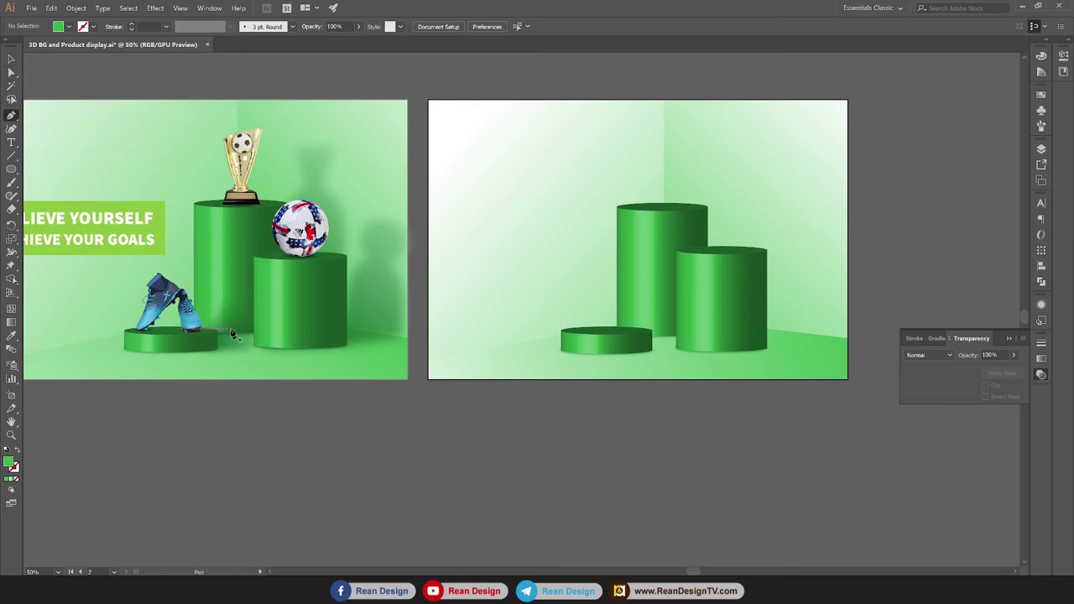
{"action": "left_click", "coordinate": [10, 58]}
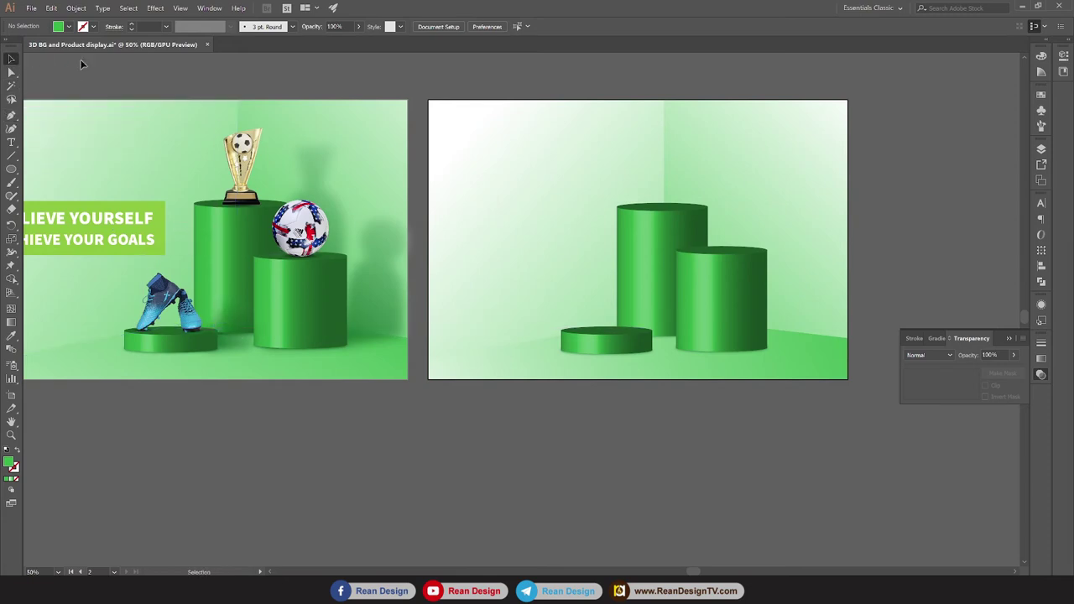
{"action": "left_click_drag", "start_coordinate": [241, 174], "coordinate": [329, 181]}
{"action": "left_click", "coordinate": [329, 181]}
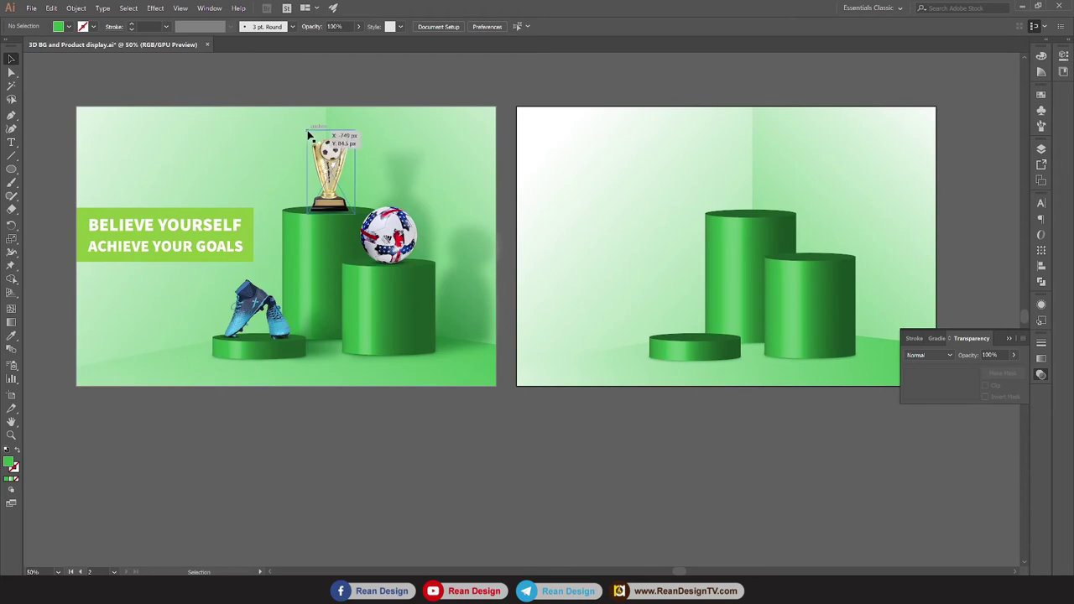
{"action": "left_click", "coordinate": [265, 290]}
{"action": "left_click", "coordinate": [415, 241]}
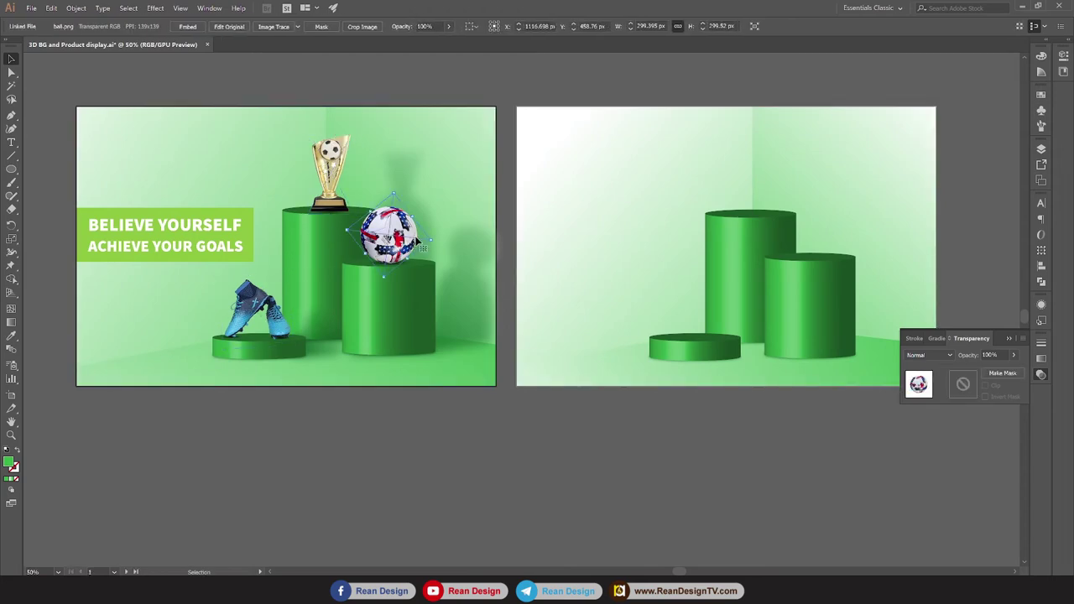
Clear the selection and close the Transparency panel.
{"action": "left_click", "coordinate": [681, 441]}
{"action": "scroll", "coordinate": [693, 439], "scroll_direction": "right", "scroll_amount": 2}
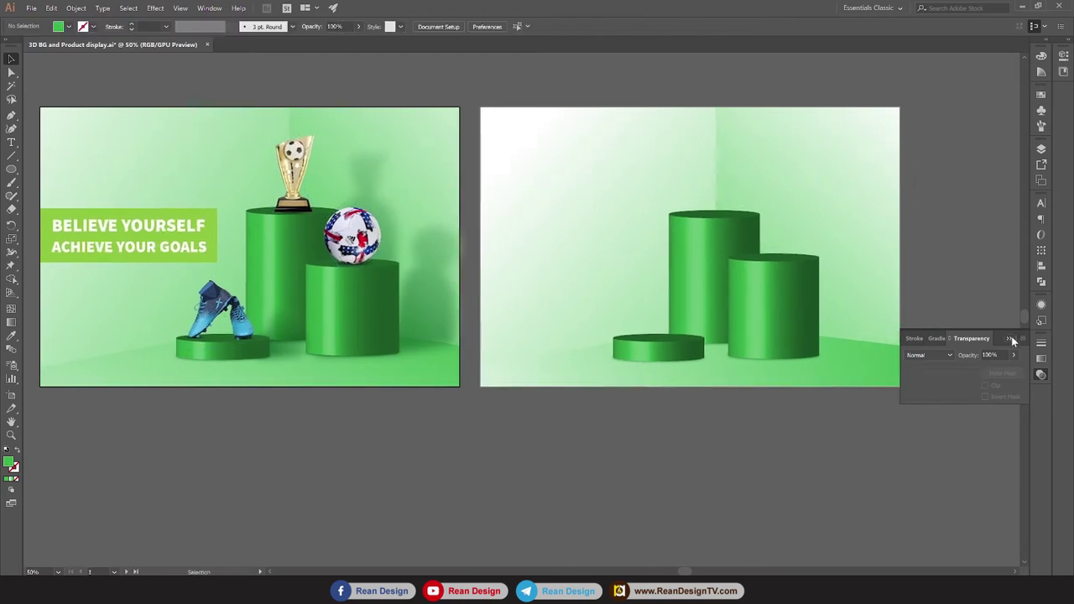
{"action": "left_click", "coordinate": [1011, 338]}
{"action": "scroll", "coordinate": [679, 456], "scroll_direction": "left", "scroll_amount": 3}
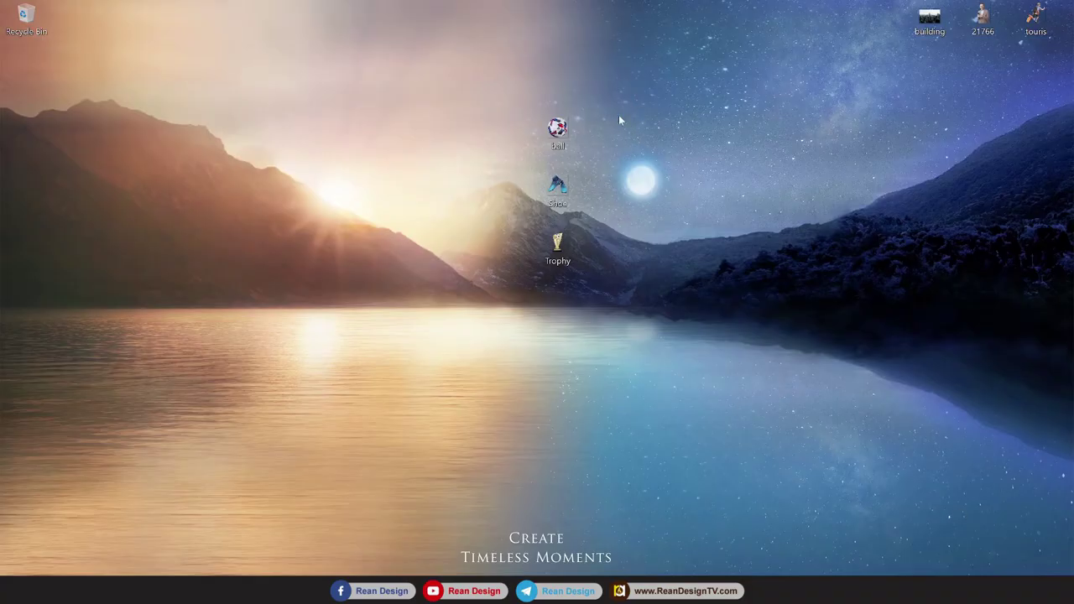
Drag the ball, shoe and trophy image files into Illustrator and place them on the canvas.
{"action": "left_click_drag", "start_coordinate": [631, 92], "coordinate": [530, 292]}
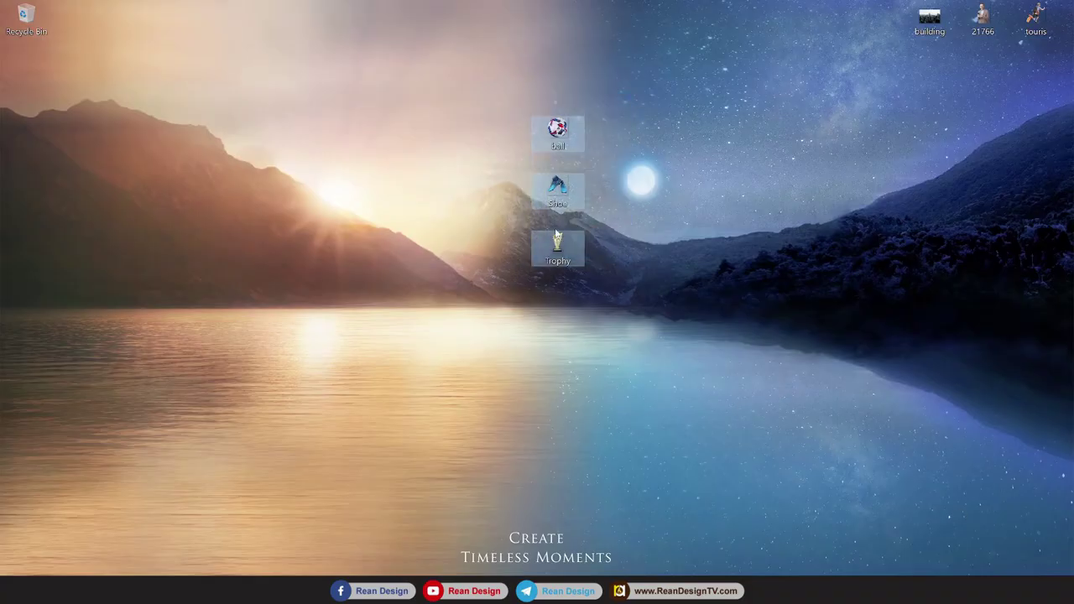
{"action": "left_click_drag", "start_coordinate": [558, 245], "coordinate": [558, 542]}
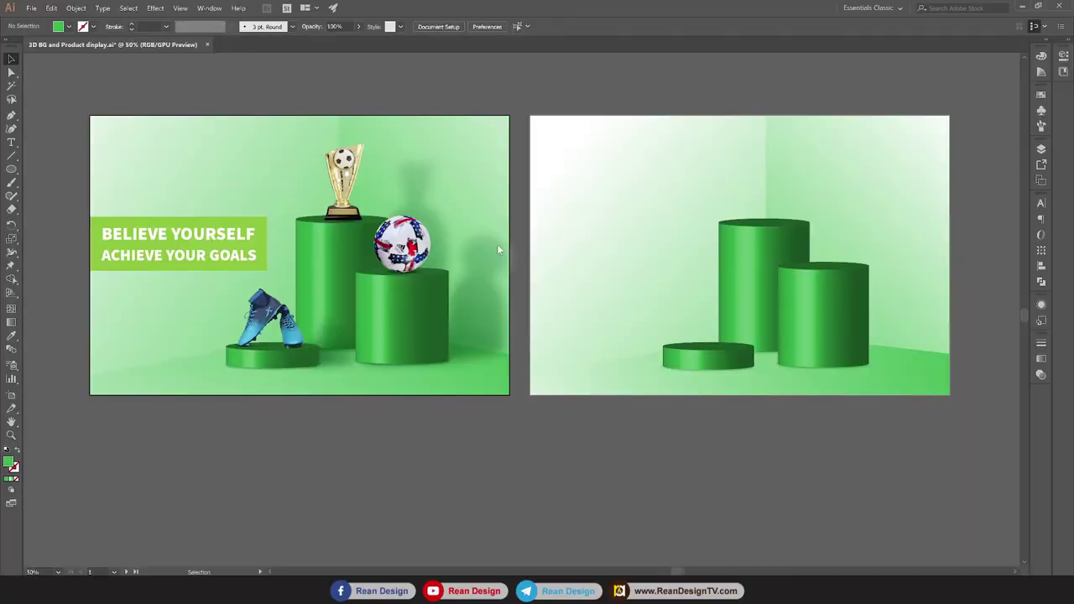
{"action": "mouse_move", "coordinate": [558, 541]}
{"action": "left_mouse_down"}
{"action": "mouse_move", "coordinate": [565, 244]}
{"action": "mouse_move", "coordinate": [539, 444]}
{"action": "left_mouse_up"}
{"action": "left_click", "coordinate": [611, 470]}
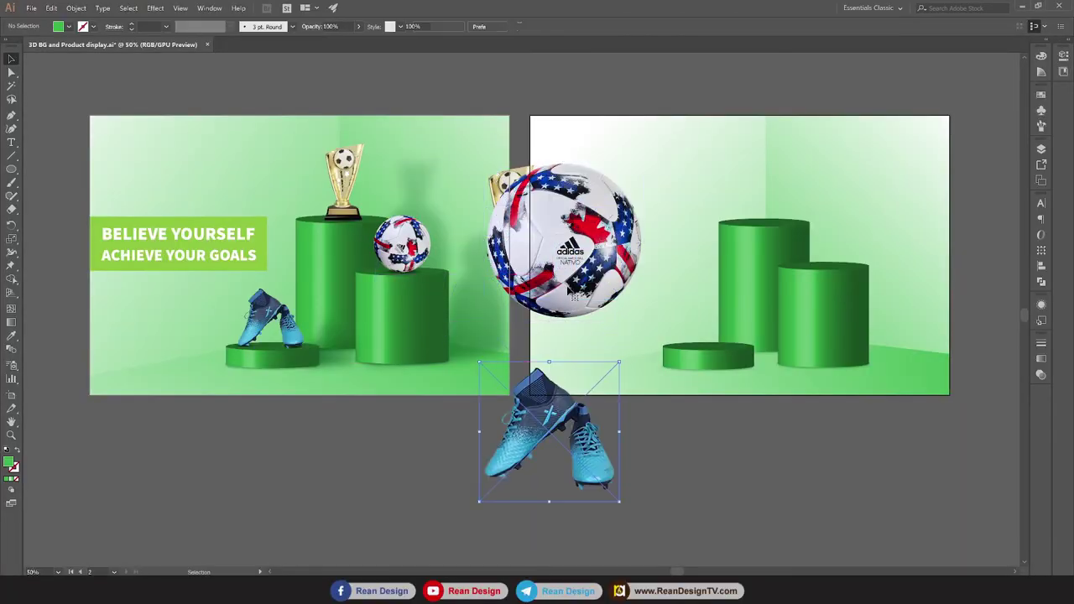
Move and rotate the soccer ball onto a podium and set the trophy on the right artboard.
{"action": "left_click_drag", "start_coordinate": [571, 258], "coordinate": [836, 237]}
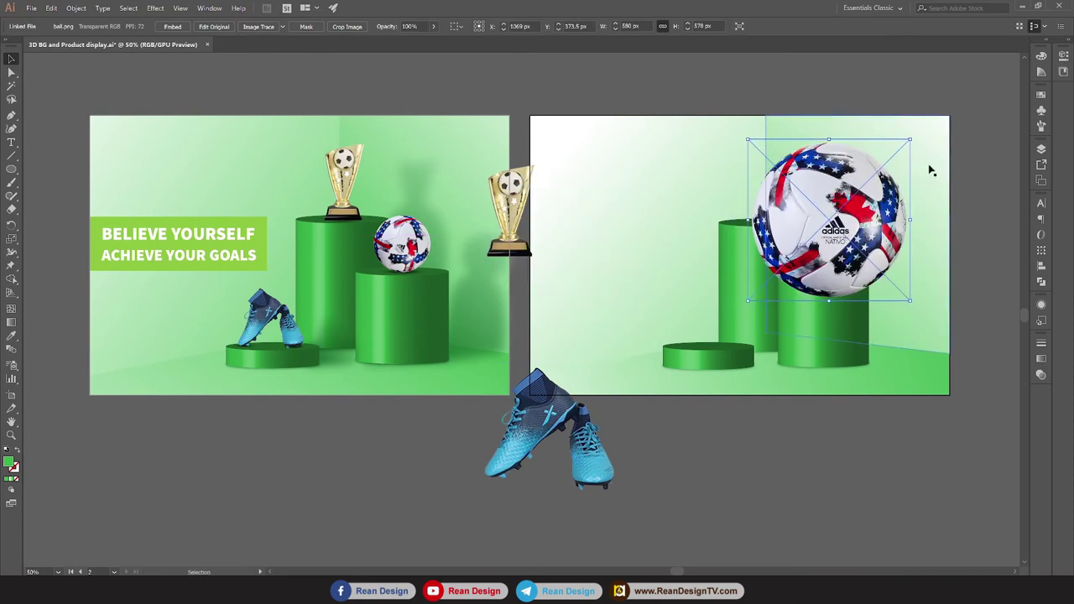
{"action": "mouse_move", "coordinate": [913, 134]}
{"action": "left_mouse_down"}
{"action": "mouse_move", "coordinate": [944, 197]}
{"action": "mouse_move", "coordinate": [846, 247]}
{"action": "mouse_move", "coordinate": [810, 231]}
{"action": "mouse_move", "coordinate": [823, 233]}
{"action": "left_mouse_up"}
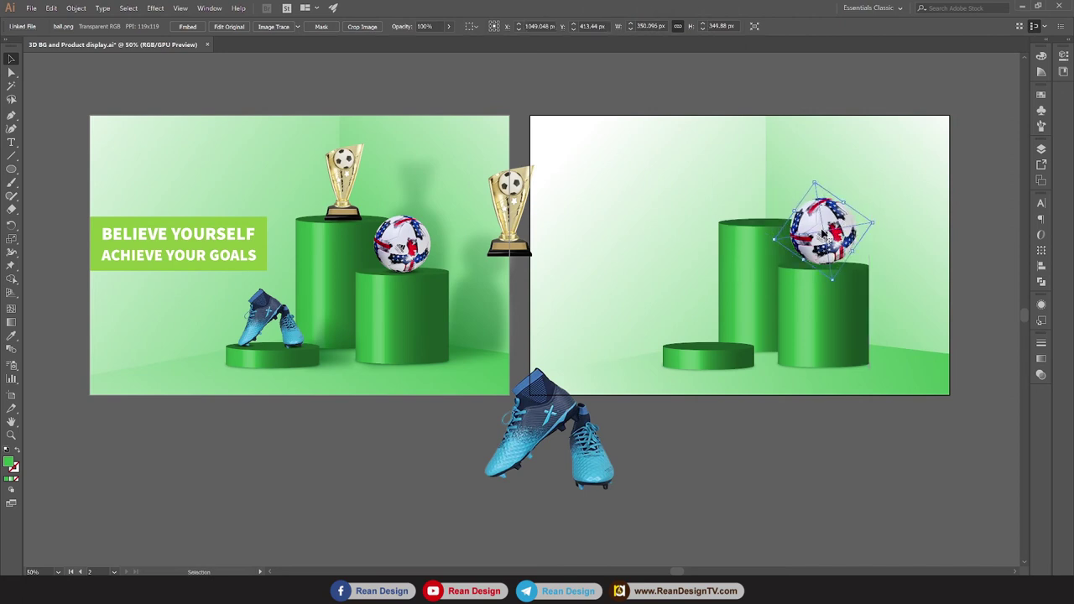
{"action": "left_click_drag", "start_coordinate": [521, 210], "coordinate": [764, 171]}
{"action": "left_click_drag", "start_coordinate": [839, 244], "coordinate": [875, 229]}
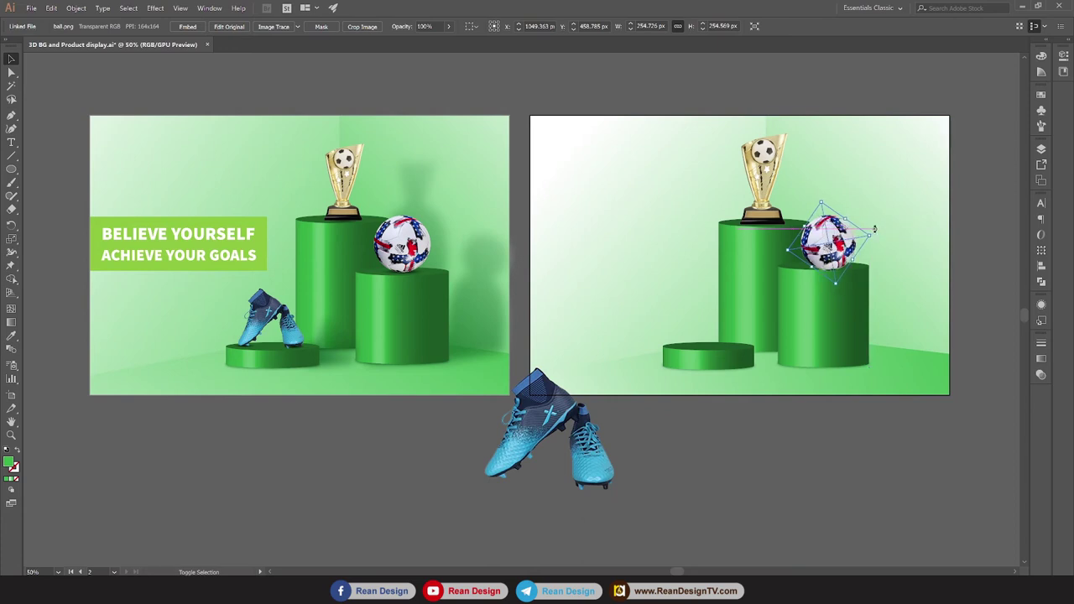
Scale the trophy down to fit the tall middle podium.
{"action": "left_click", "coordinate": [765, 180]}
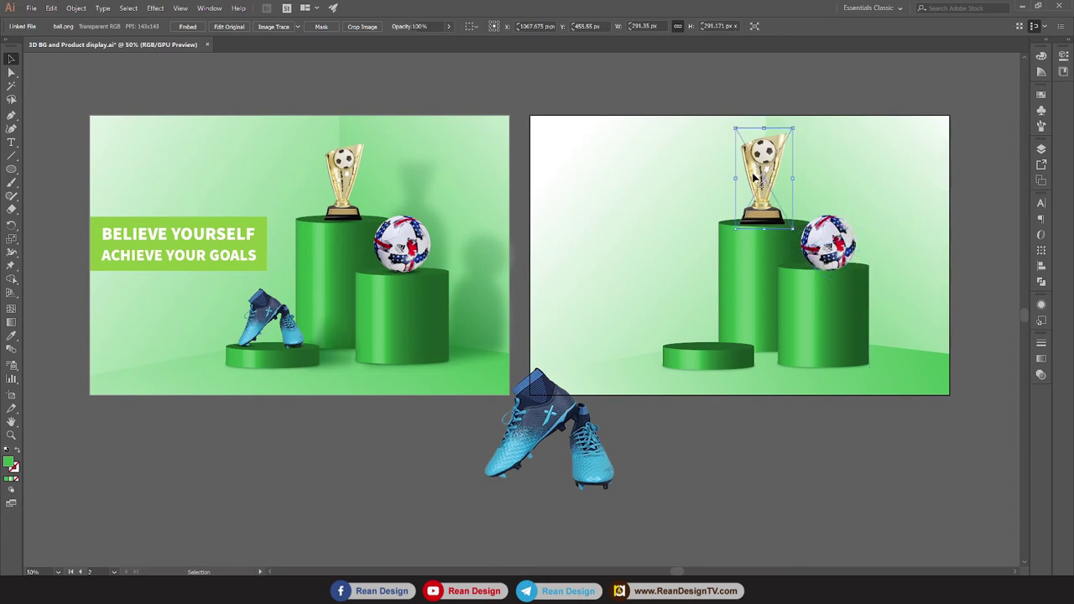
{"action": "left_click_drag", "start_coordinate": [799, 141], "coordinate": [792, 139]}
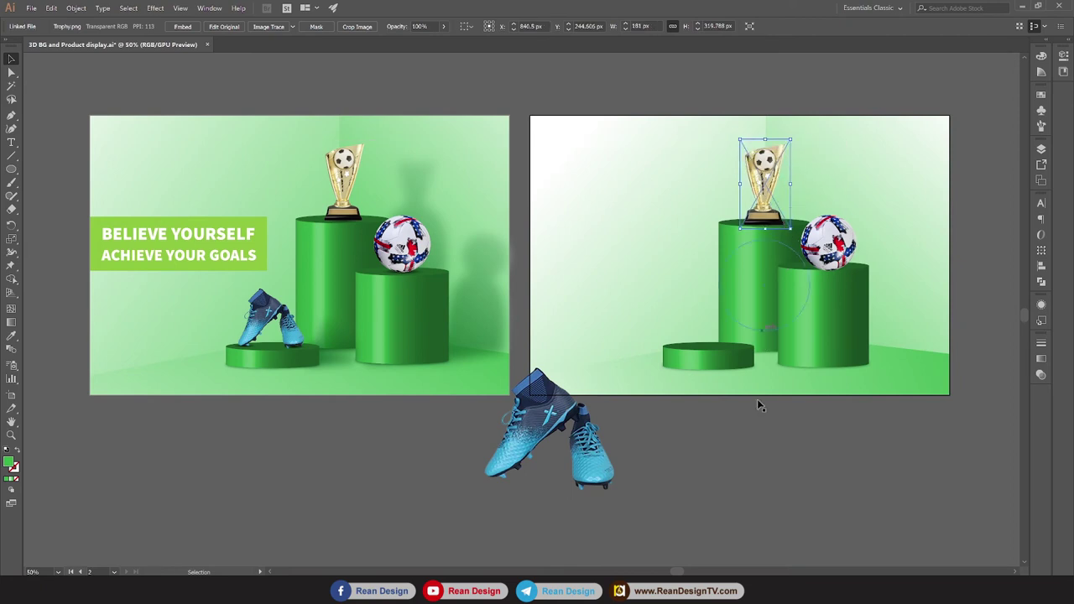
{"action": "left_click", "coordinate": [758, 438]}
{"action": "left_click", "coordinate": [562, 432]}
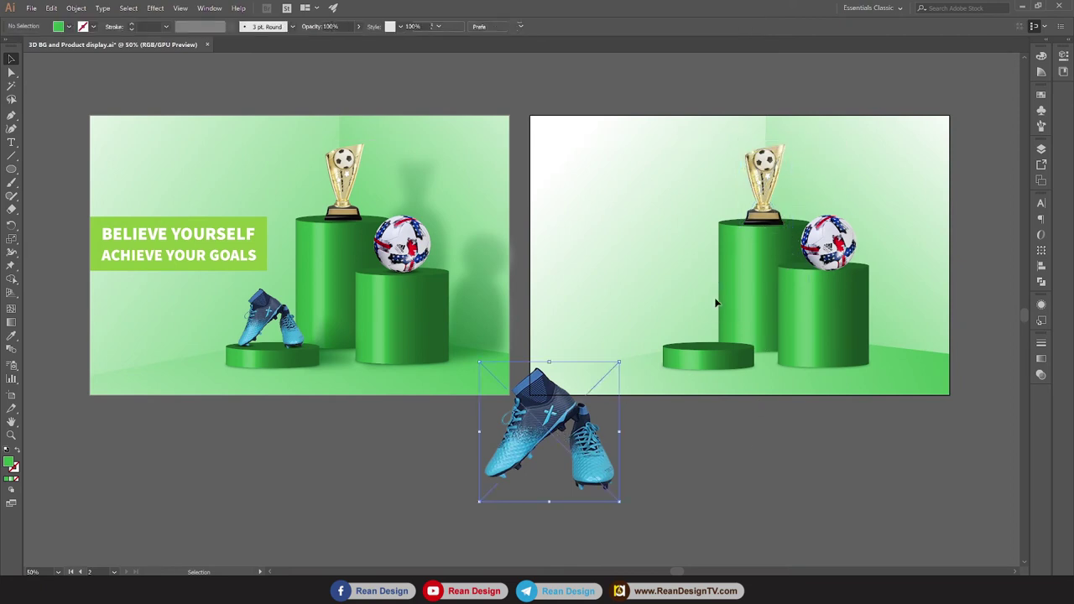
Move the boots onto the low podium and shrink them to fit.
{"action": "left_click_drag", "start_coordinate": [716, 303], "coordinate": [733, 276]}
{"action": "mouse_move", "coordinate": [795, 202]}
{"action": "left_mouse_down"}
{"action": "mouse_move", "coordinate": [719, 280]}
{"action": "mouse_move", "coordinate": [717, 314]}
{"action": "mouse_move", "coordinate": [759, 277]}
{"action": "left_mouse_up"}
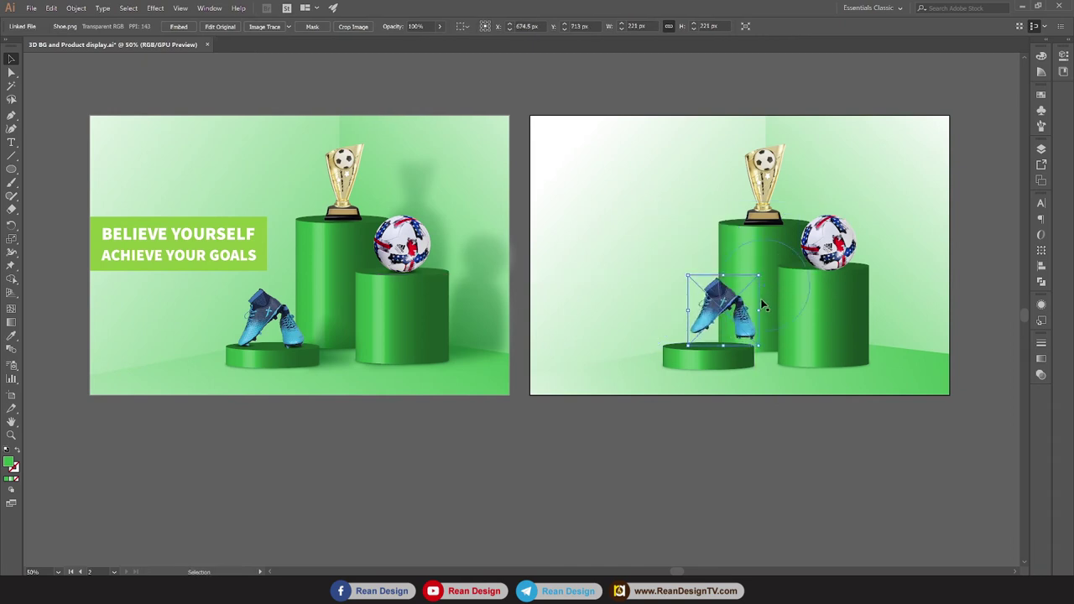
{"action": "left_click_drag", "start_coordinate": [715, 313], "coordinate": [705, 335]}
{"action": "scroll", "coordinate": [715, 312], "scroll_direction": "up", "scroll_amount": 2}
{"action": "scroll", "coordinate": [709, 327], "scroll_direction": "up", "scroll_amount": 2}
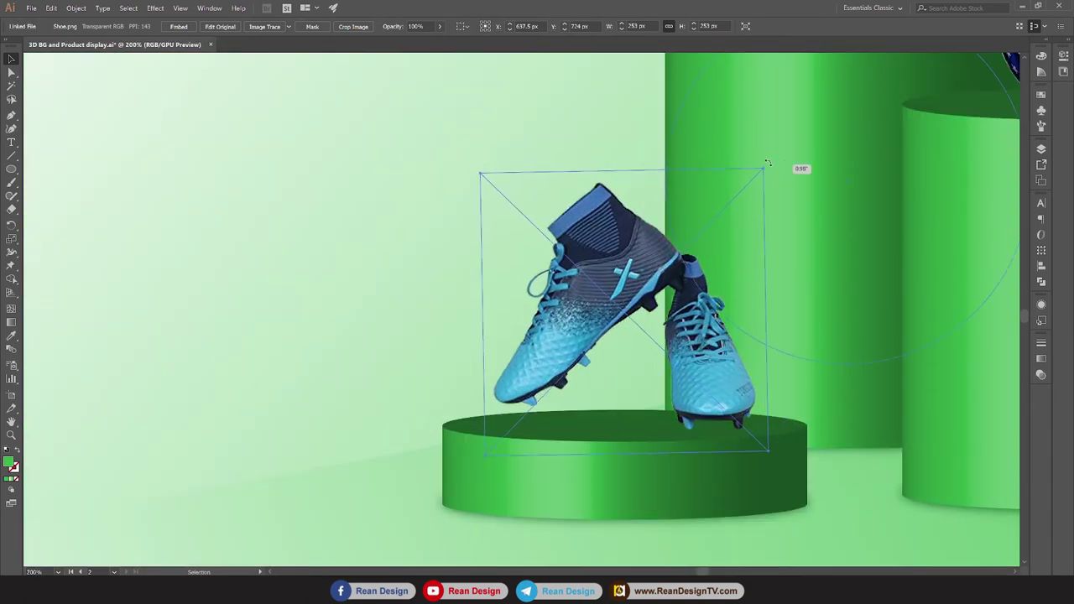
Tilt the boots slightly counter-clockwise and fine-tune their position and size.
{"action": "left_click_drag", "start_coordinate": [773, 172], "coordinate": [760, 147]}
{"action": "left_click_drag", "start_coordinate": [609, 292], "coordinate": [603, 308]}
{"action": "left_click_drag", "start_coordinate": [747, 168], "coordinate": [742, 164]}
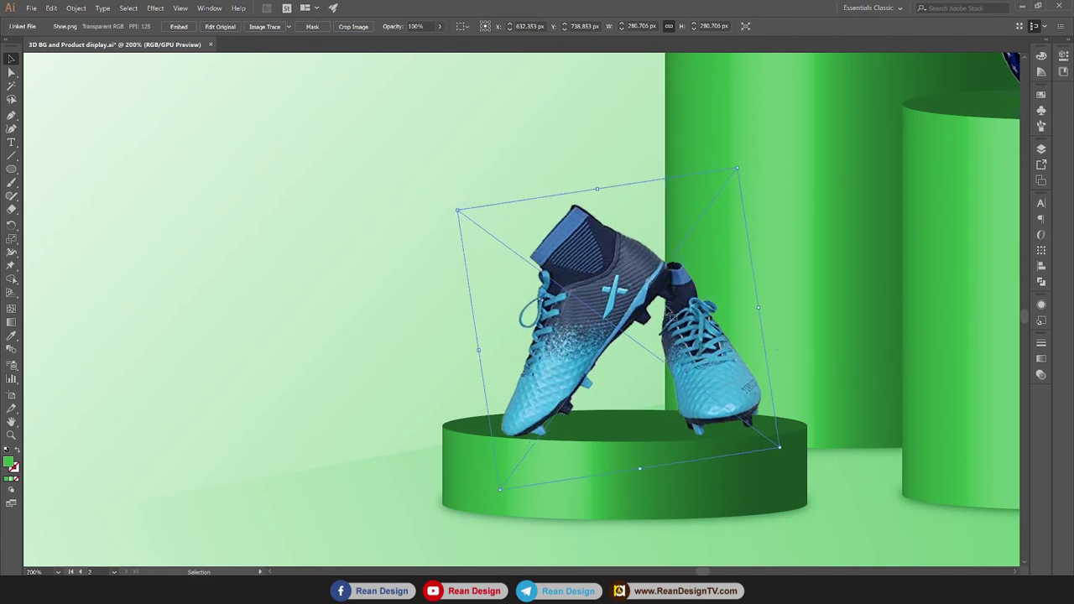
{"action": "left_click_drag", "start_coordinate": [615, 308], "coordinate": [615, 301]}
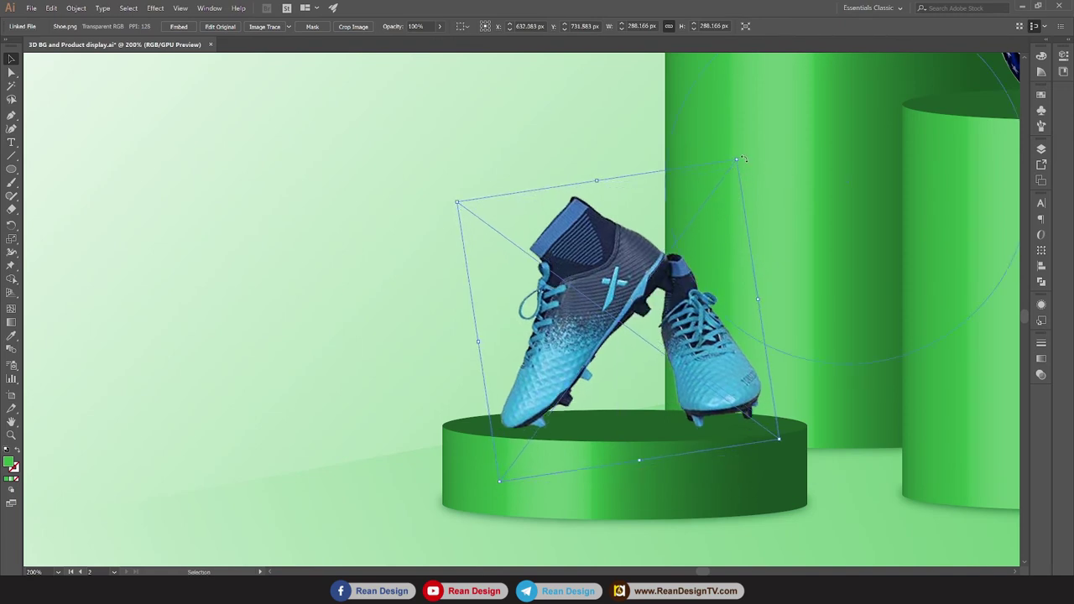
{"action": "left_click_drag", "start_coordinate": [743, 159], "coordinate": [746, 175]}
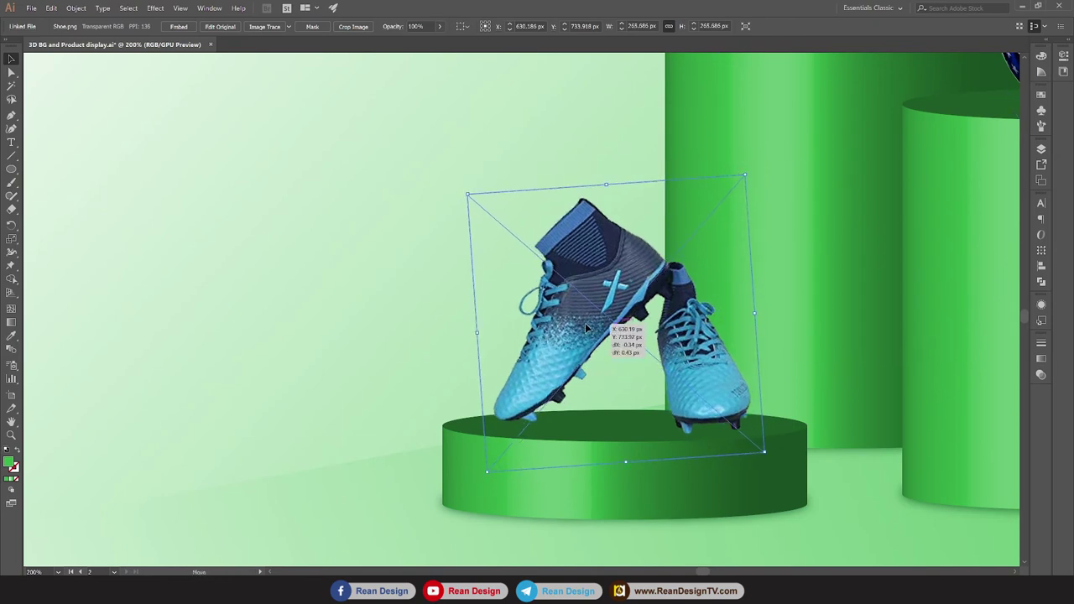
Rotate the soccer ball and nudge it slightly left and down.
{"action": "scroll", "coordinate": [585, 324], "scroll_direction": "down", "scroll_amount": 2}
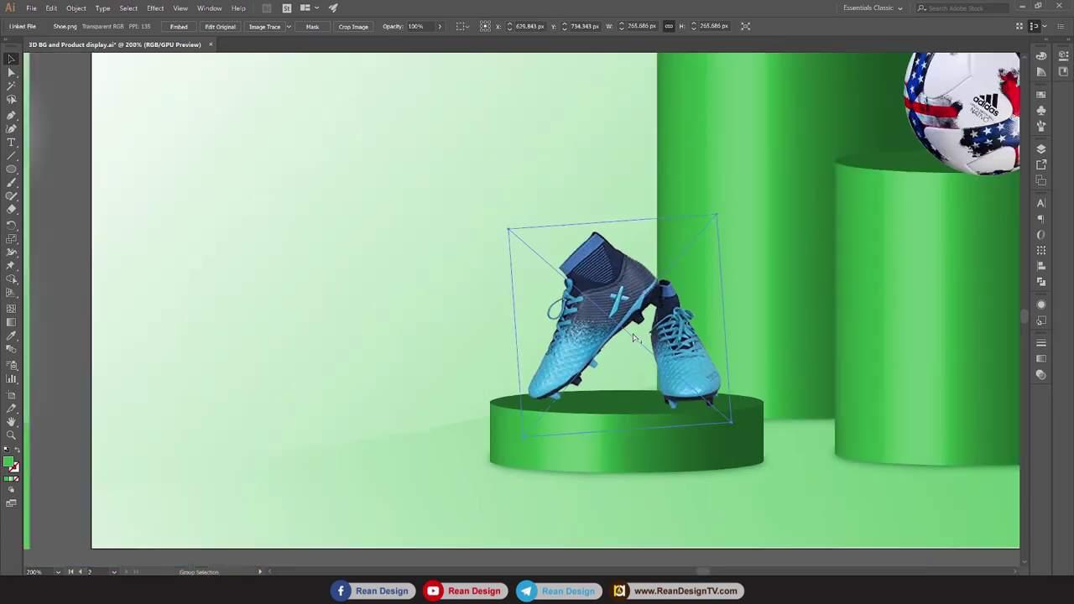
{"action": "scroll", "coordinate": [613, 331], "scroll_direction": "down", "scroll_amount": 1}
{"action": "scroll", "coordinate": [798, 243], "scroll_direction": "up", "scroll_amount": 2}
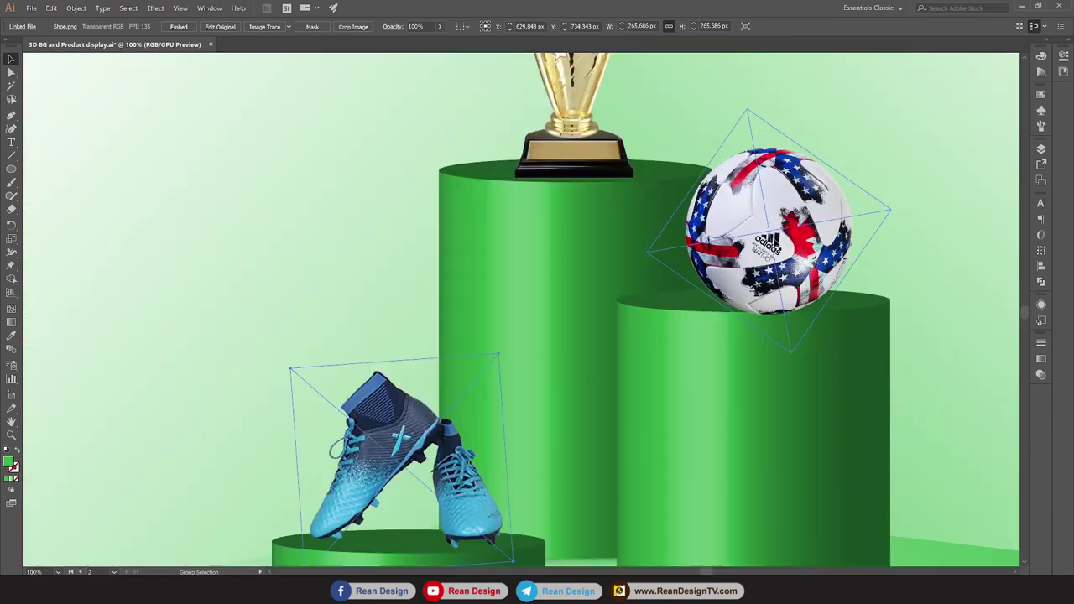
{"action": "left_click", "coordinate": [768, 218]}
{"action": "left_click_drag", "start_coordinate": [766, 239], "coordinate": [761, 248]}
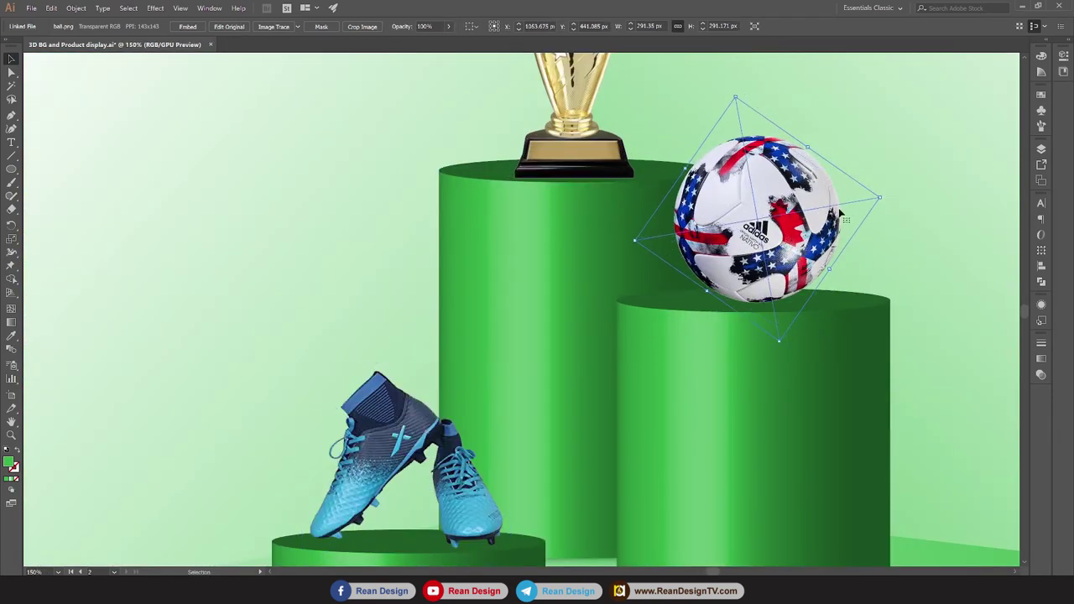
{"action": "left_click_drag", "start_coordinate": [887, 195], "coordinate": [888, 226]}
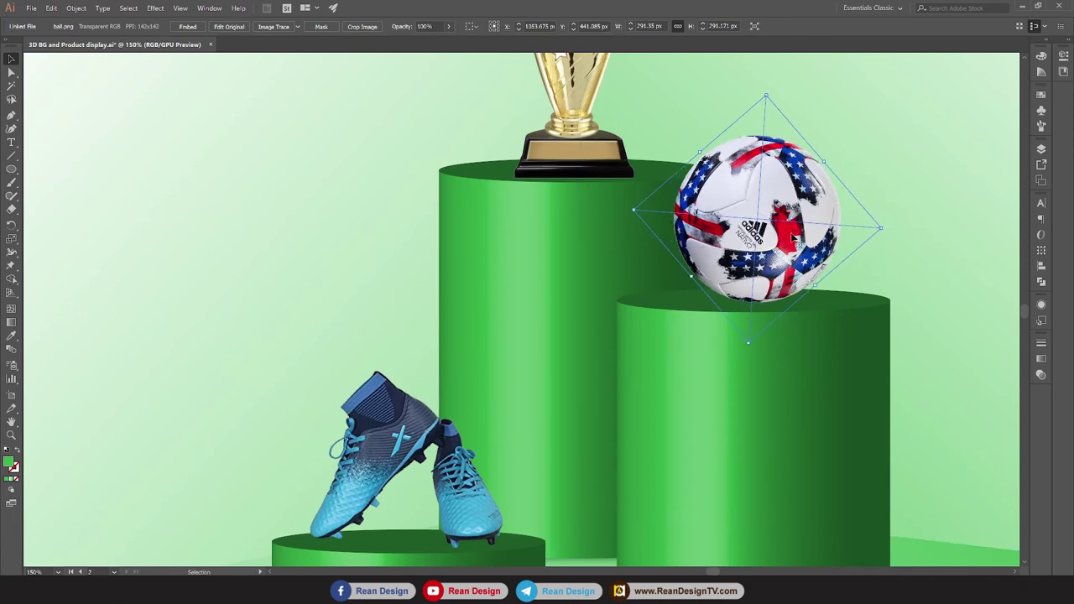
{"action": "left_click_drag", "start_coordinate": [790, 236], "coordinate": [790, 240]}
Nudge the trophy slightly on its tall podium.
{"action": "scroll", "coordinate": [772, 252], "scroll_direction": "up", "scroll_amount": 4}
{"action": "scroll", "coordinate": [672, 235], "scroll_direction": "up", "scroll_amount": 2}
{"action": "left_click", "coordinate": [579, 209]}
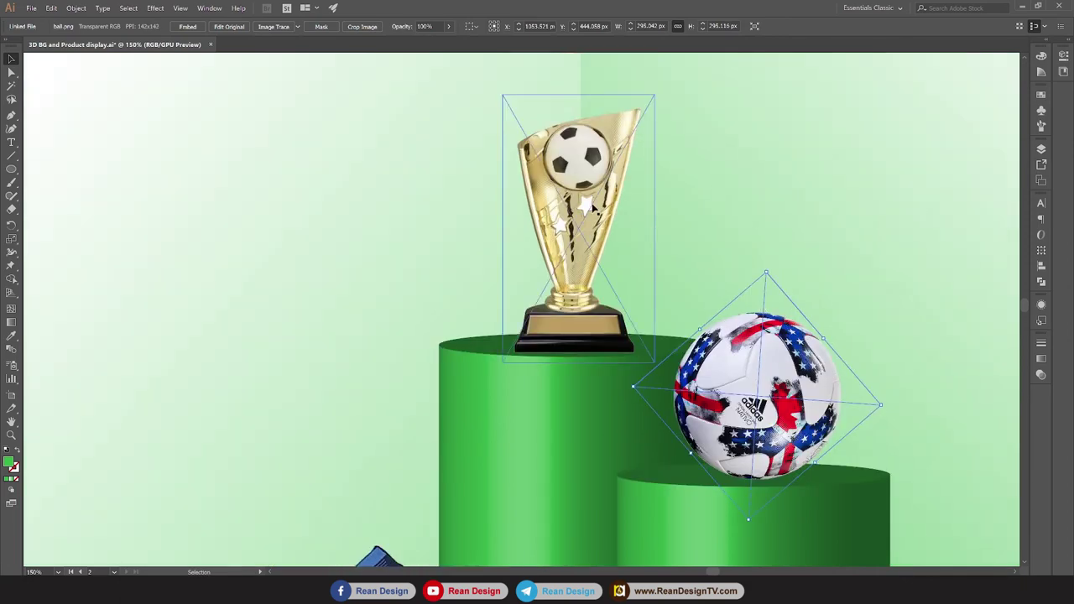
{"action": "left_click_drag", "start_coordinate": [579, 208], "coordinate": [585, 205]}
{"action": "scroll", "coordinate": [453, 271], "scroll_direction": "down", "scroll_amount": 3}
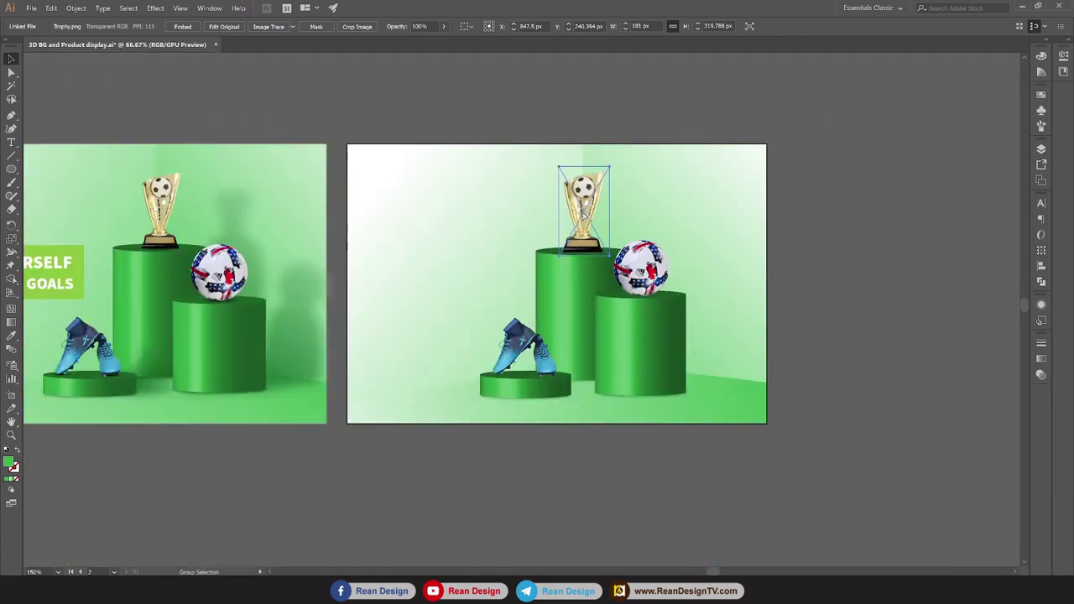
{"action": "scroll", "coordinate": [453, 270], "scroll_direction": "down", "scroll_amount": 2}
{"action": "scroll", "coordinate": [454, 270], "scroll_direction": "up", "scroll_amount": 2}
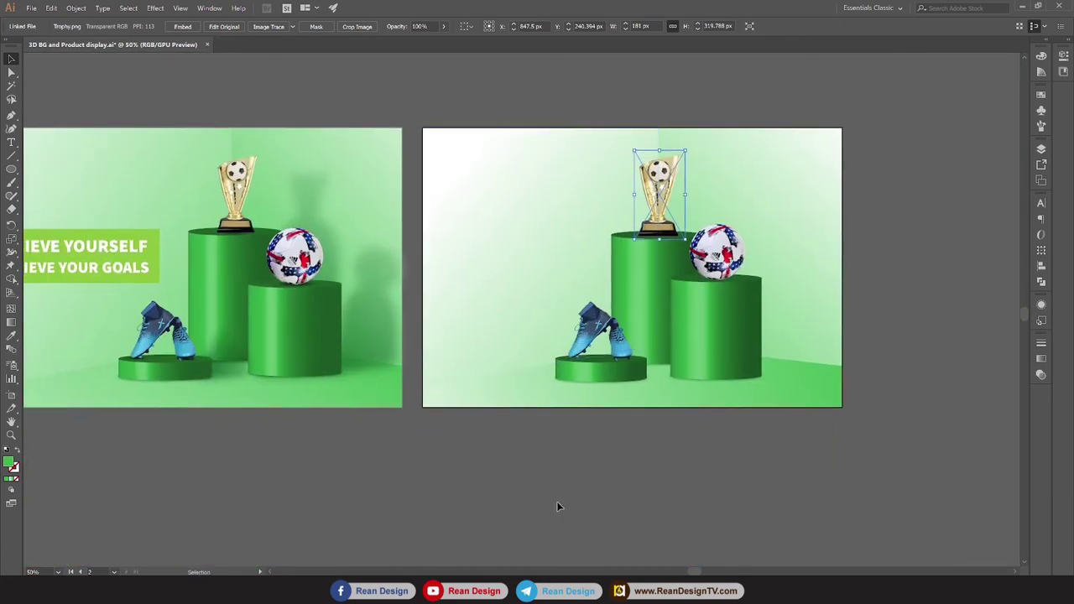
Draw a 274 px circle on the right artboard and fill it with a white-to-black gradient.
{"action": "left_click", "coordinate": [555, 500]}
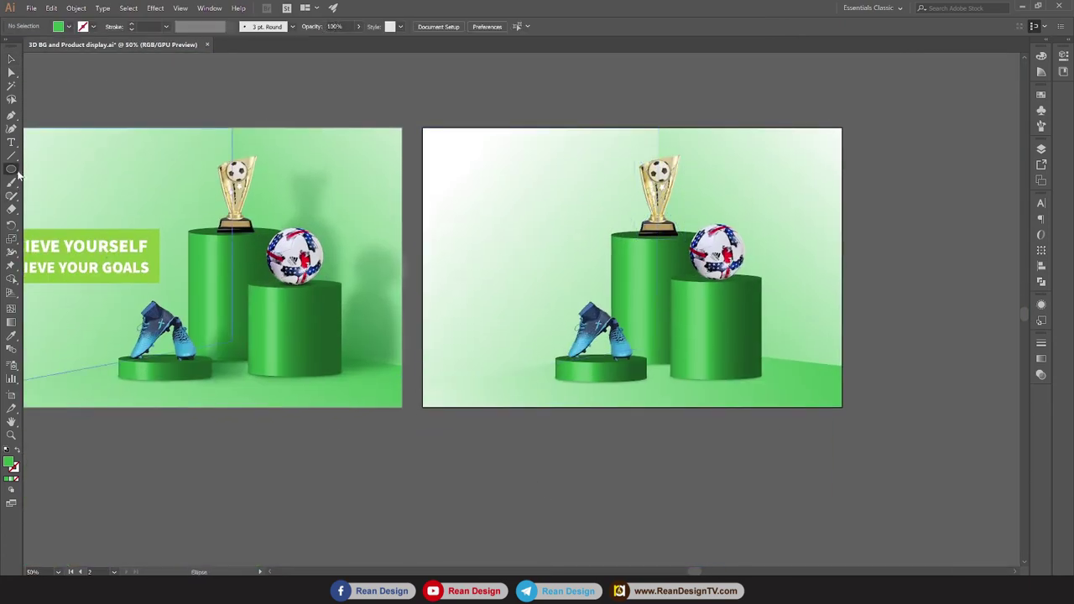
{"action": "left_click_drag", "start_coordinate": [486, 172], "coordinate": [542, 249]}
{"action": "left_click", "coordinate": [69, 27]}
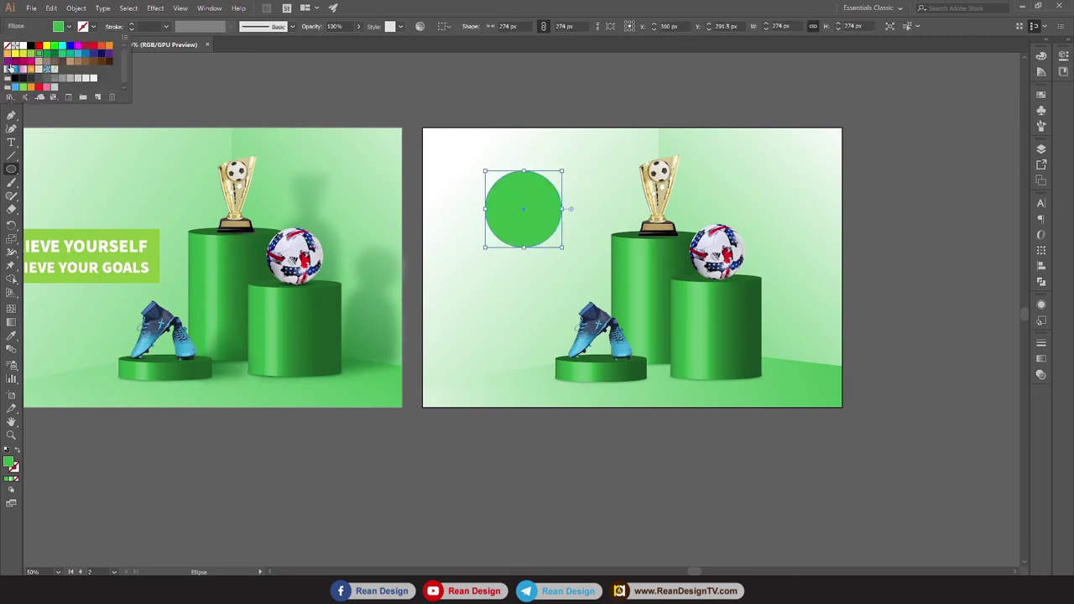
{"action": "left_click", "coordinate": [7, 71]}
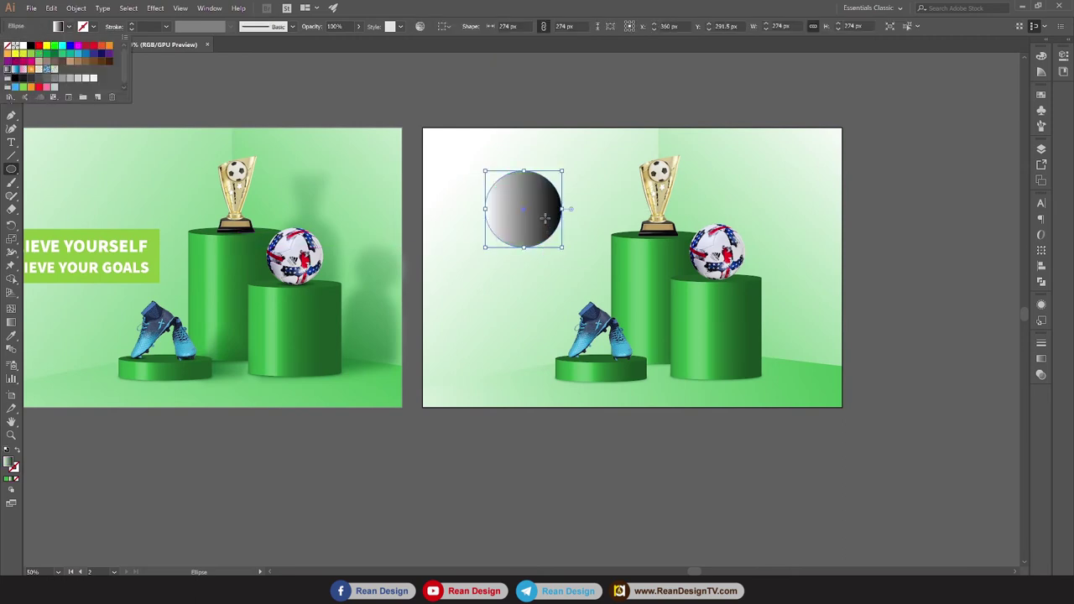
Make the gradient radial and mostly black, with the outer stop at 0% opacity.
{"action": "left_click", "coordinate": [1042, 359]}
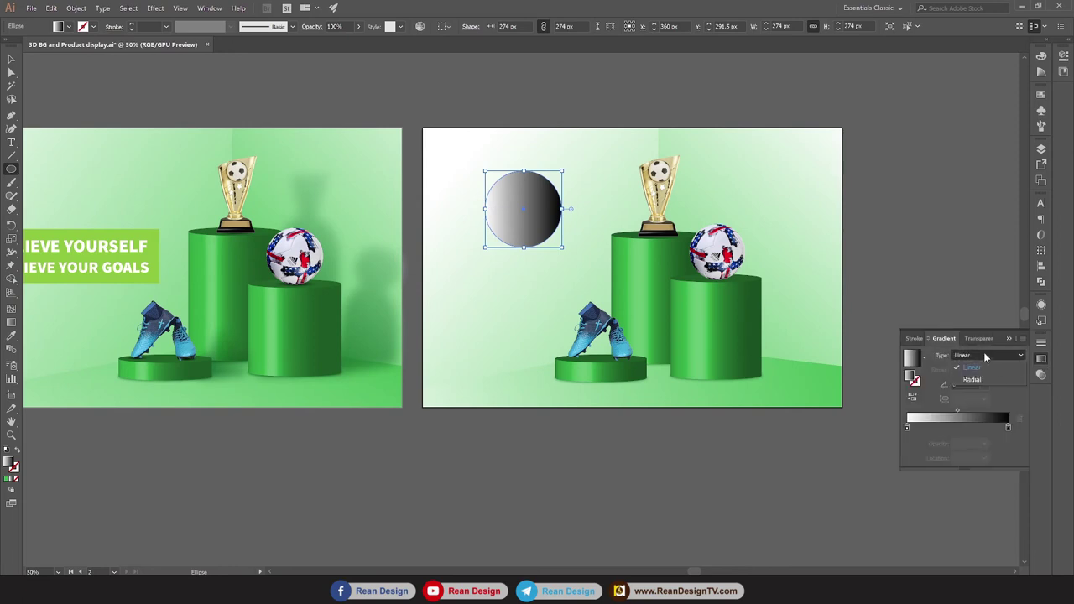
{"action": "left_click", "coordinate": [971, 379]}
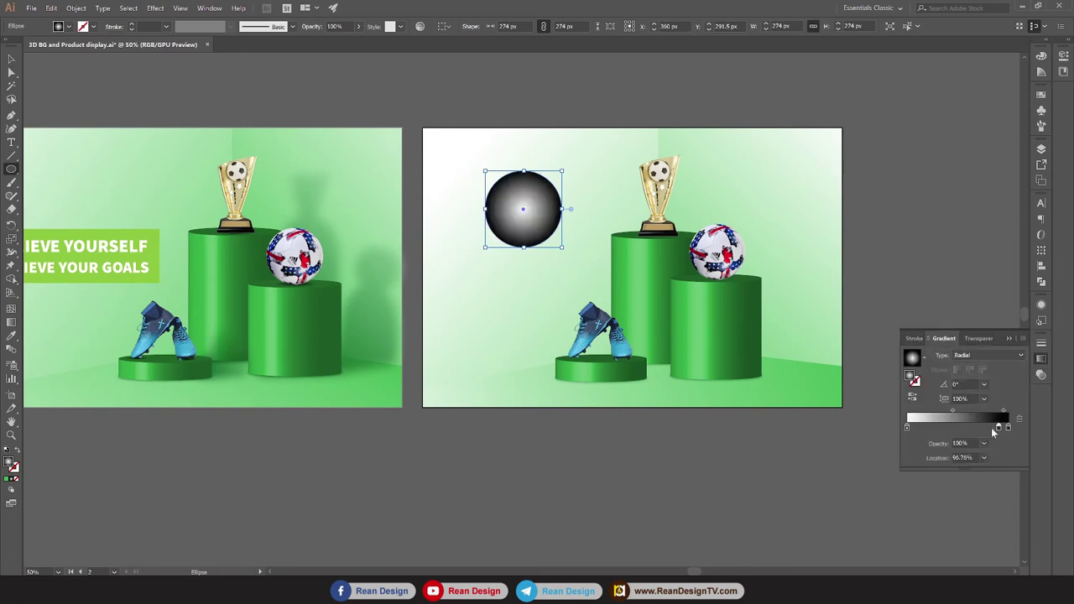
{"action": "left_click_drag", "start_coordinate": [1010, 429], "coordinate": [907, 427]}
{"action": "left_click", "coordinate": [1009, 426]}
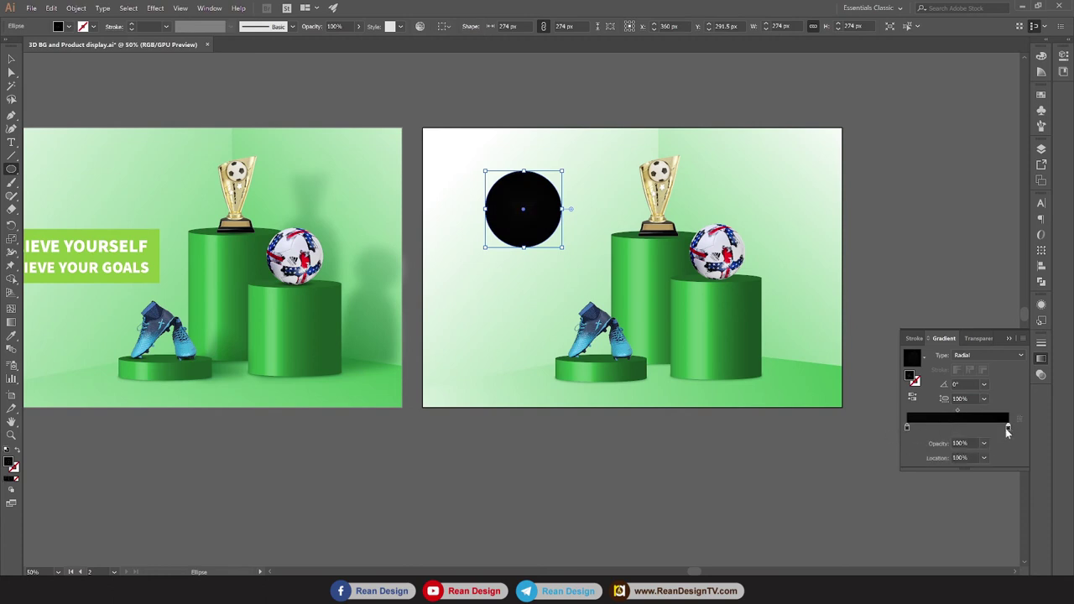
{"action": "left_click", "coordinate": [985, 443]}
{"action": "left_click", "coordinate": [997, 309]}
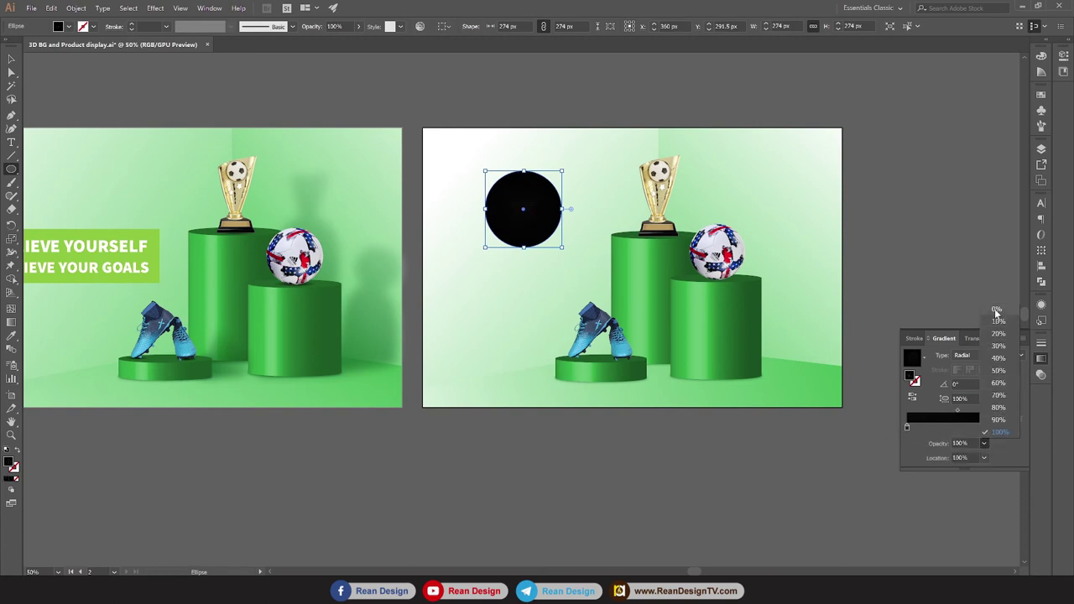
{"action": "left_click", "coordinate": [515, 189]}
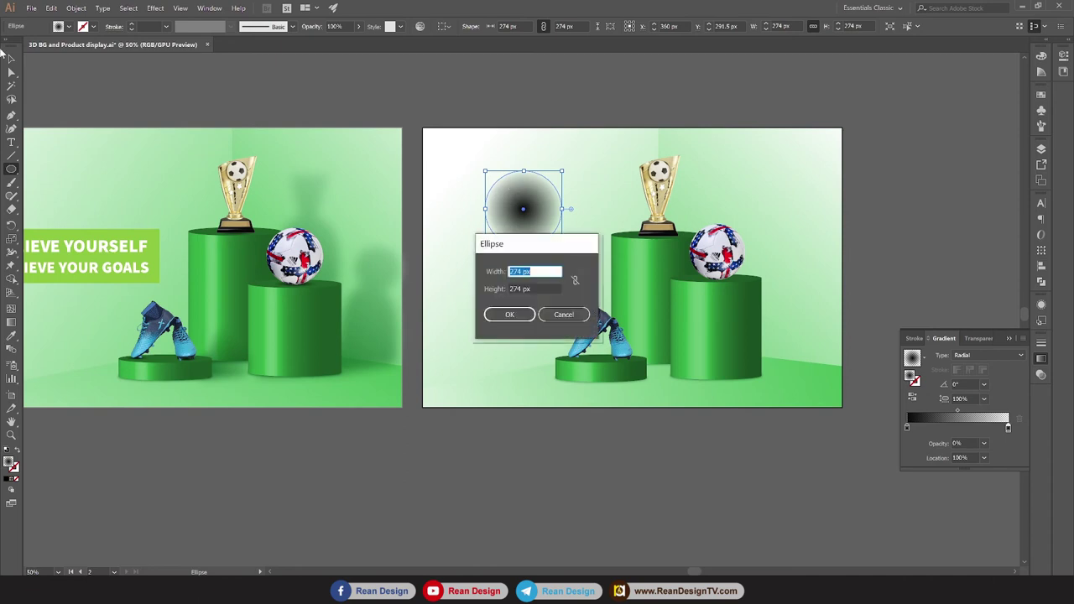
{"action": "left_click", "coordinate": [564, 314]}
Reselect the shadow circle and switch to the Gradient tool for on-canvas editing.
{"action": "left_click", "coordinate": [11, 71]}
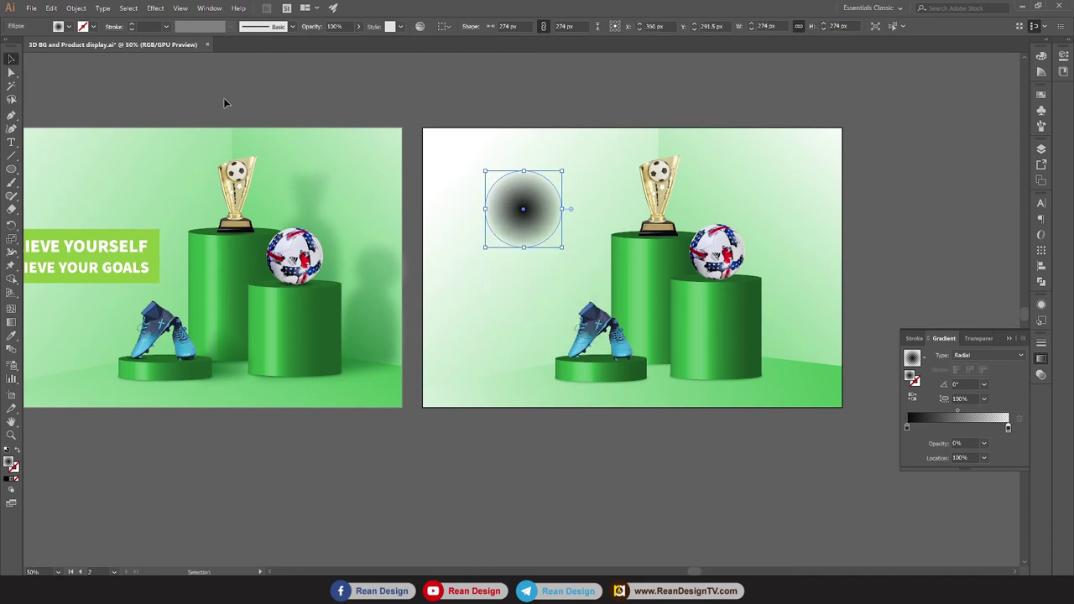
{"action": "left_click", "coordinate": [507, 159]}
{"action": "scroll", "coordinate": [552, 203], "scroll_direction": "up", "scroll_amount": 2}
{"action": "left_click", "coordinate": [506, 205]}
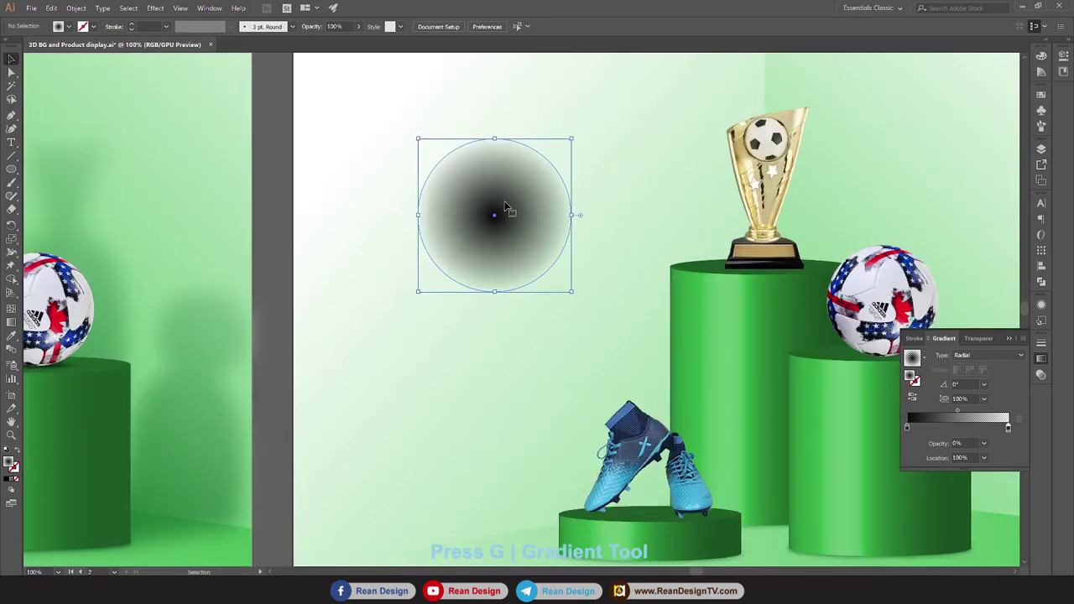
{"action": "key", "text": "g"}
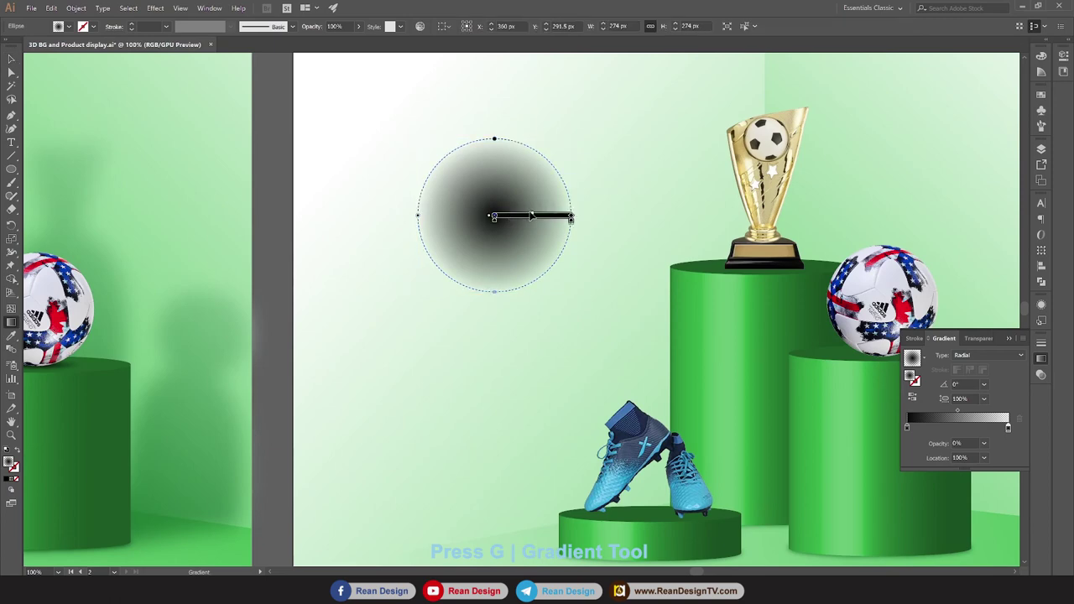
{"action": "left_click", "coordinate": [522, 216]}
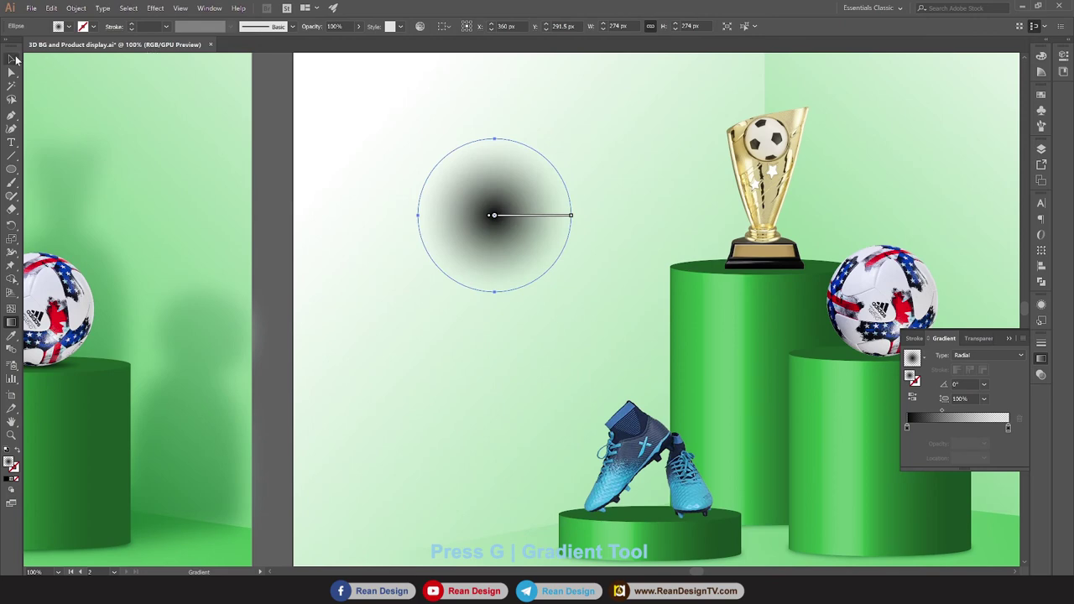
Move the gradient circle toward the trophy pedestal and set its blend mode to Multiply.
{"action": "left_click", "coordinate": [12, 59]}
{"action": "left_click_drag", "start_coordinate": [535, 193], "coordinate": [735, 251]}
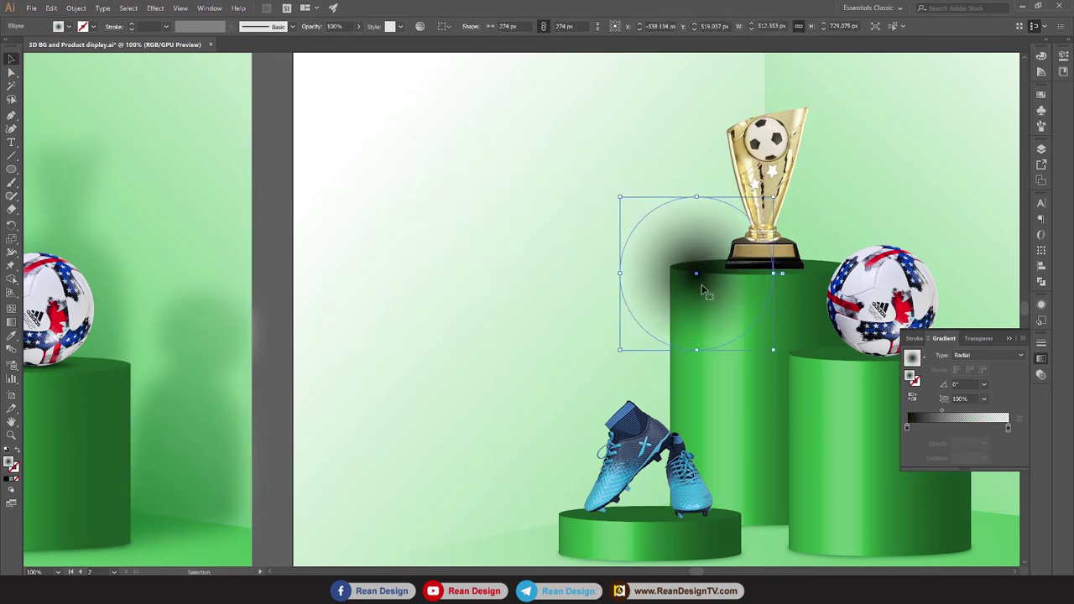
{"action": "left_click", "coordinate": [1043, 377]}
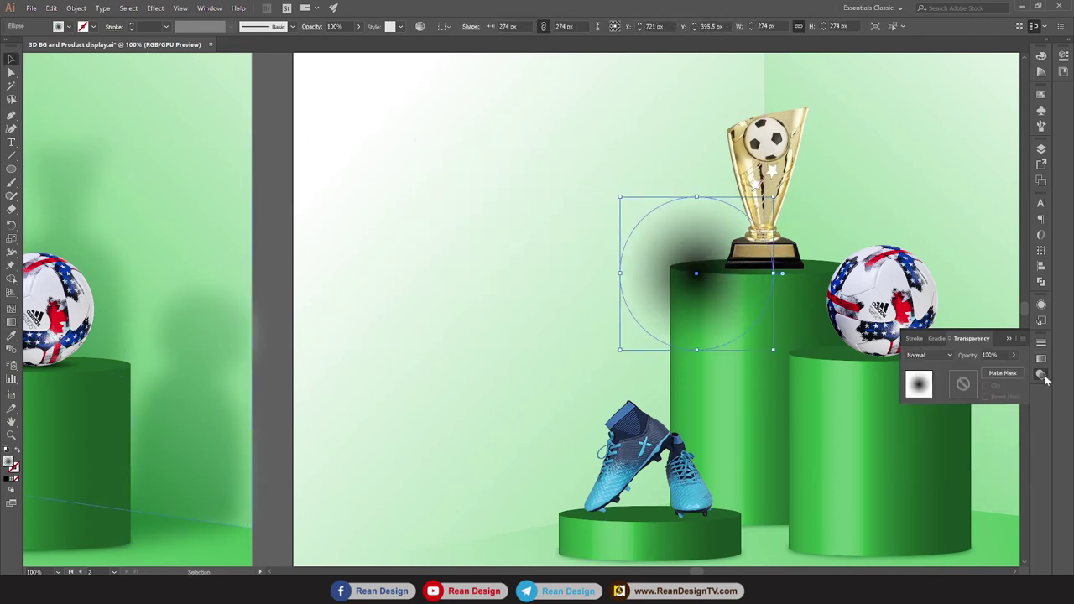
{"action": "left_click", "coordinate": [935, 354]}
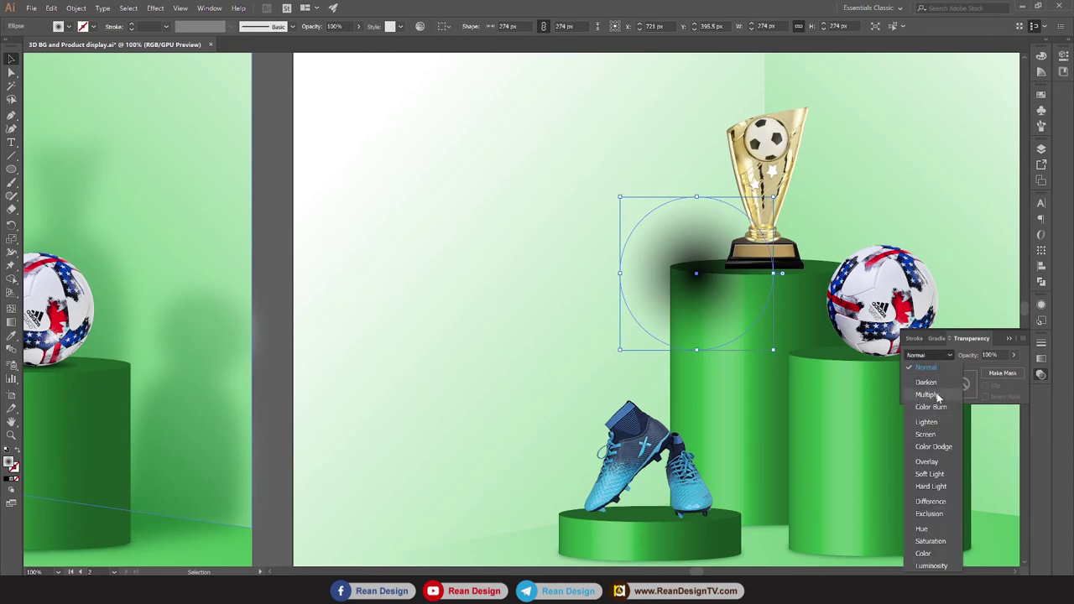
{"action": "left_click", "coordinate": [928, 395]}
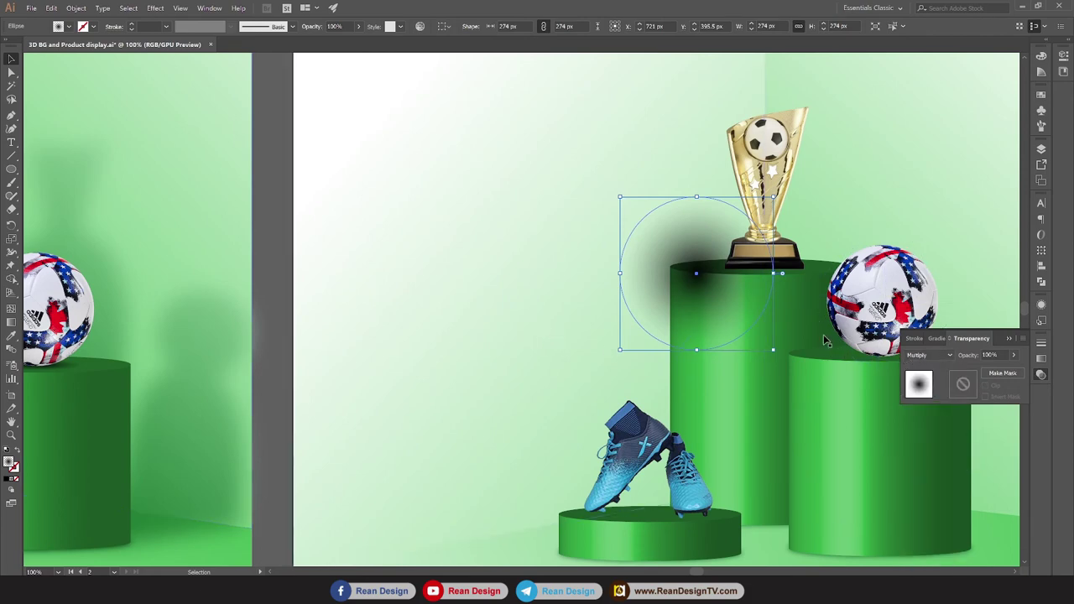
Reposition the Multiply shadow circle onto the trophy pedestal.
{"action": "left_click", "coordinate": [210, 176]}
{"action": "left_click", "coordinate": [699, 258]}
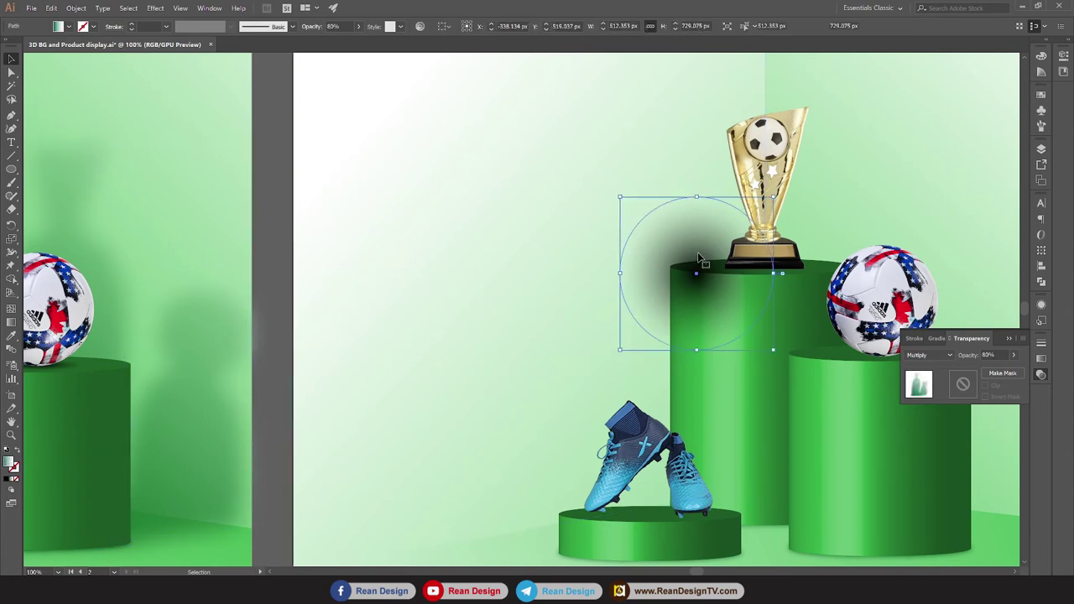
{"action": "left_click_drag", "start_coordinate": [699, 258], "coordinate": [744, 264]}
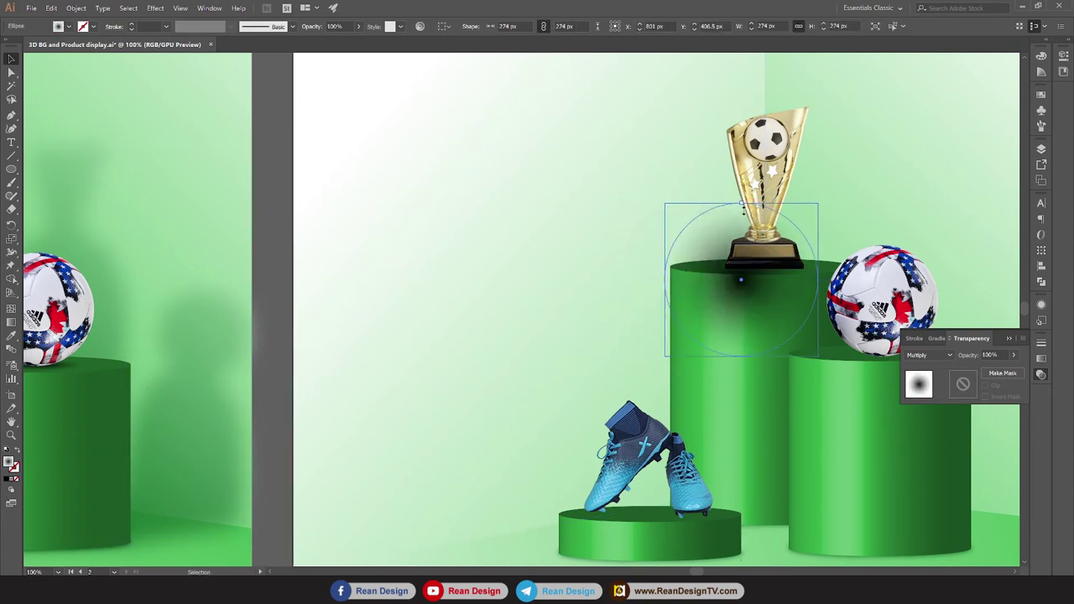
Flatten the circle into a 195×27 px ellipse centred under the trophy base.
{"action": "mouse_move", "coordinate": [742, 203]}
{"action": "left_mouse_down"}
{"action": "mouse_move", "coordinate": [814, 348]}
{"action": "mouse_move", "coordinate": [802, 277]}
{"action": "mouse_move", "coordinate": [772, 282]}
{"action": "left_mouse_up"}
{"action": "key", "text": "ctrl+equal"}
{"action": "key", "text": "ctrl+equal"}
{"action": "key", "text": "ctrl+equal"}
{"action": "key", "text": "ctrl+equal"}
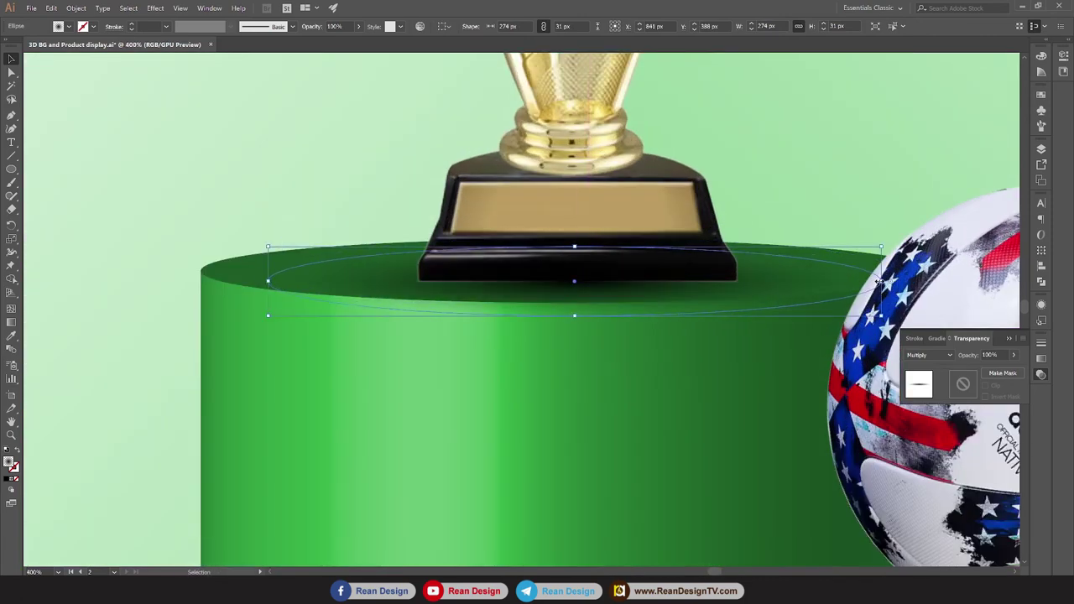
{"action": "left_click_drag", "start_coordinate": [879, 281], "coordinate": [705, 281]}
{"action": "left_click_drag", "start_coordinate": [640, 276], "coordinate": [736, 283]}
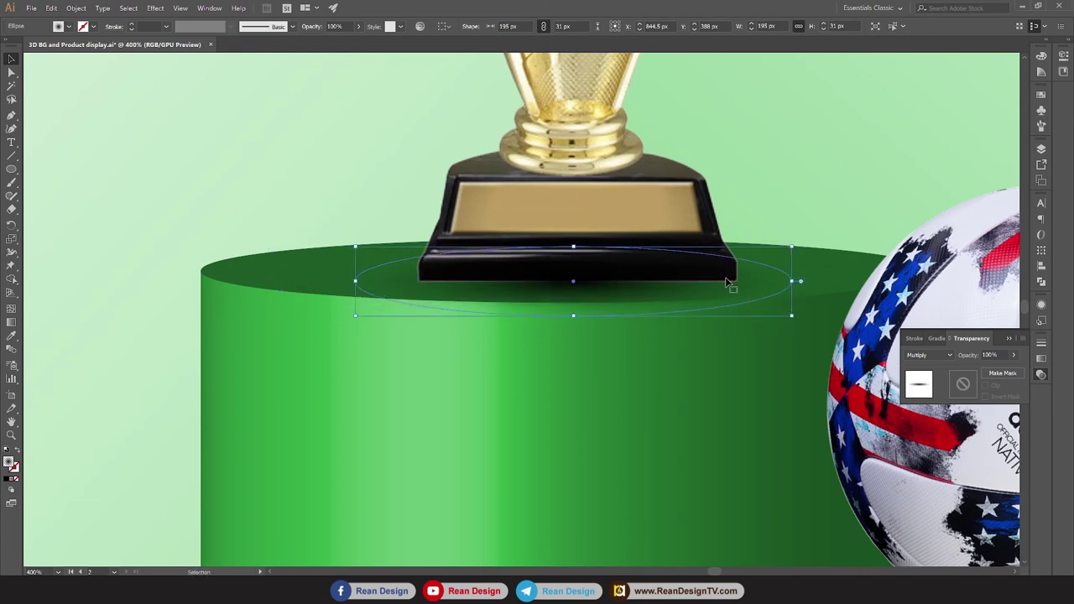
{"action": "left_click_drag", "start_coordinate": [574, 315], "coordinate": [612, 278]}
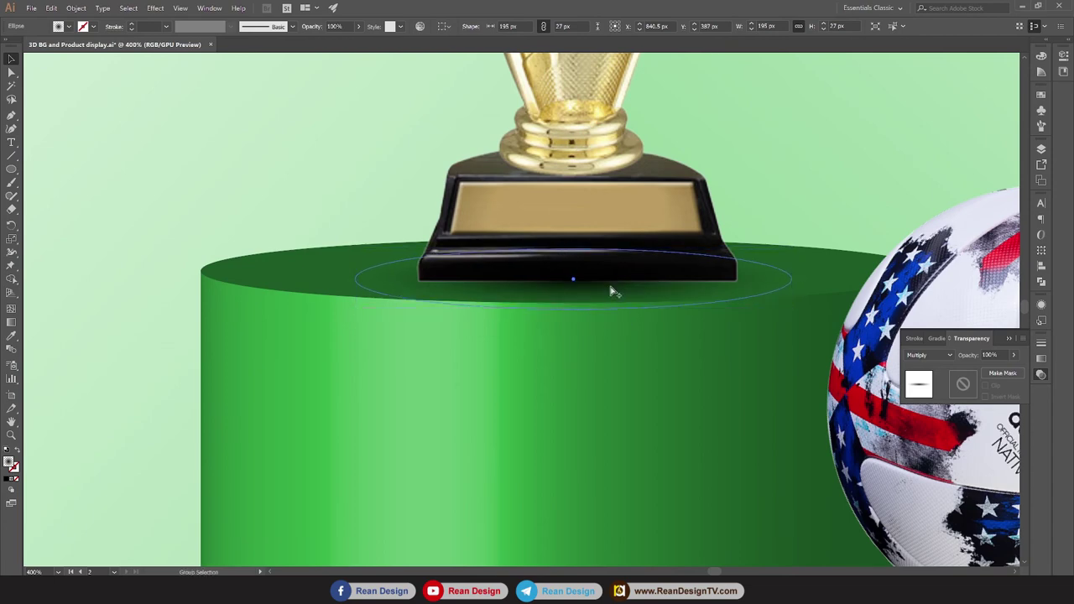
{"action": "scroll", "coordinate": [613, 283], "scroll_direction": "down", "scroll_amount": 2}
Alt-drag a copy of the shadow ellipse under the soccer ball.
{"action": "left_click_drag", "start_coordinate": [567, 192], "coordinate": [804, 368]}
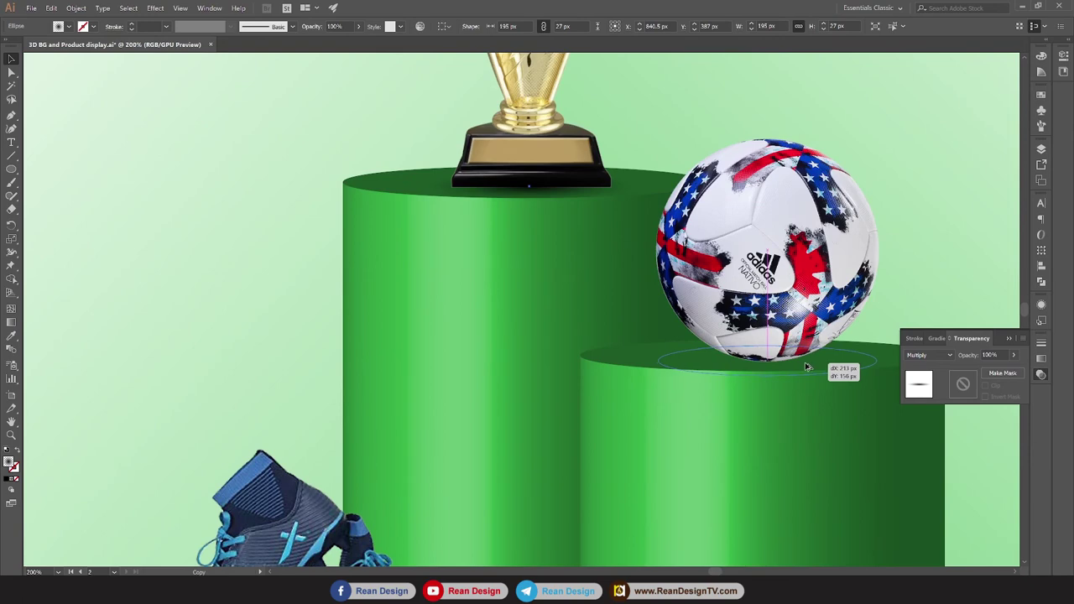
{"action": "left_click_drag", "start_coordinate": [805, 366], "coordinate": [809, 368]}
{"action": "scroll", "coordinate": [807, 366], "scroll_direction": "down", "scroll_amount": 1}
{"action": "scroll", "coordinate": [793, 319], "scroll_direction": "down", "scroll_amount": 2}
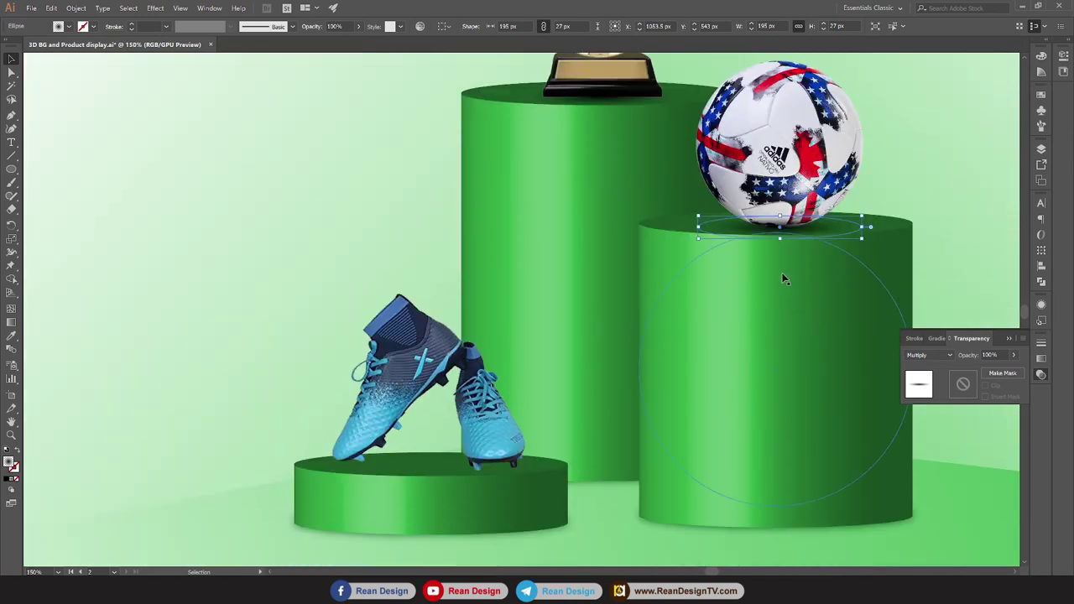
{"action": "scroll", "coordinate": [793, 252], "scroll_direction": "up", "scroll_amount": 1}
{"action": "scroll", "coordinate": [804, 223], "scroll_direction": "up", "scroll_amount": 1}
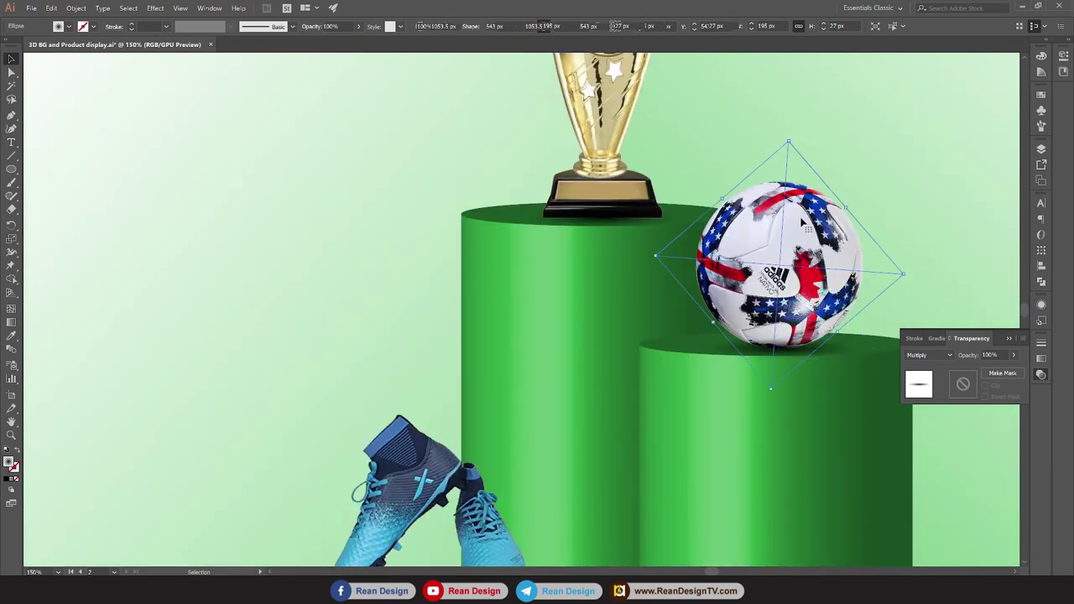
Bring the trophy and ball to the front, above their shadows.
{"action": "left_click", "coordinate": [600, 126], "text": "shift"}
{"action": "scroll", "coordinate": [504, 210], "scroll_direction": "up", "scroll_amount": 1}
{"action": "right_click", "coordinate": [318, 101]}
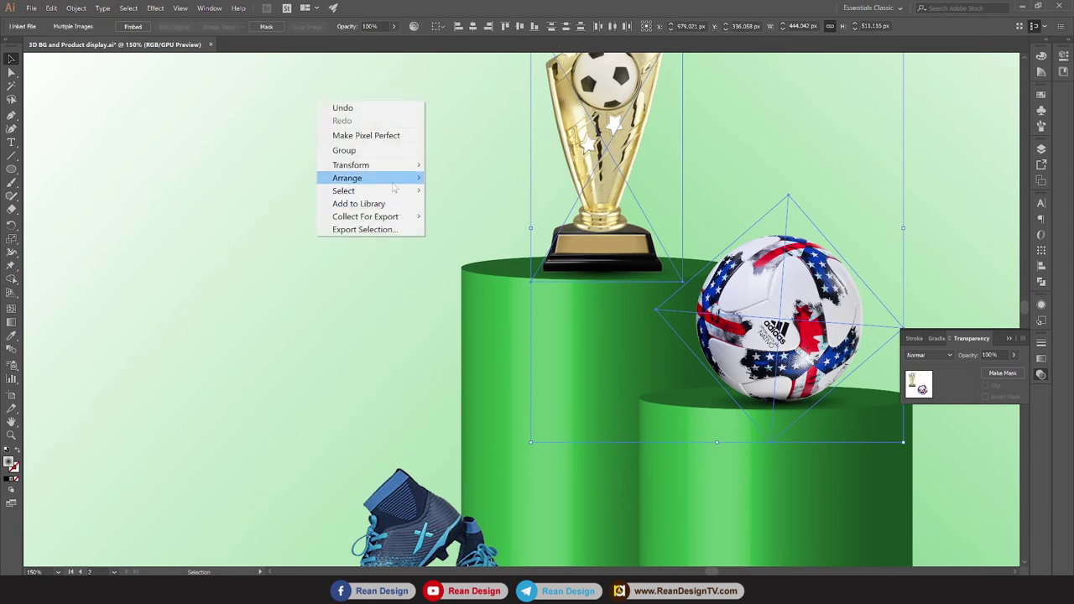
{"action": "mouse_move", "coordinate": [347, 178]}
{"action": "left_click", "coordinate": [481, 184]}
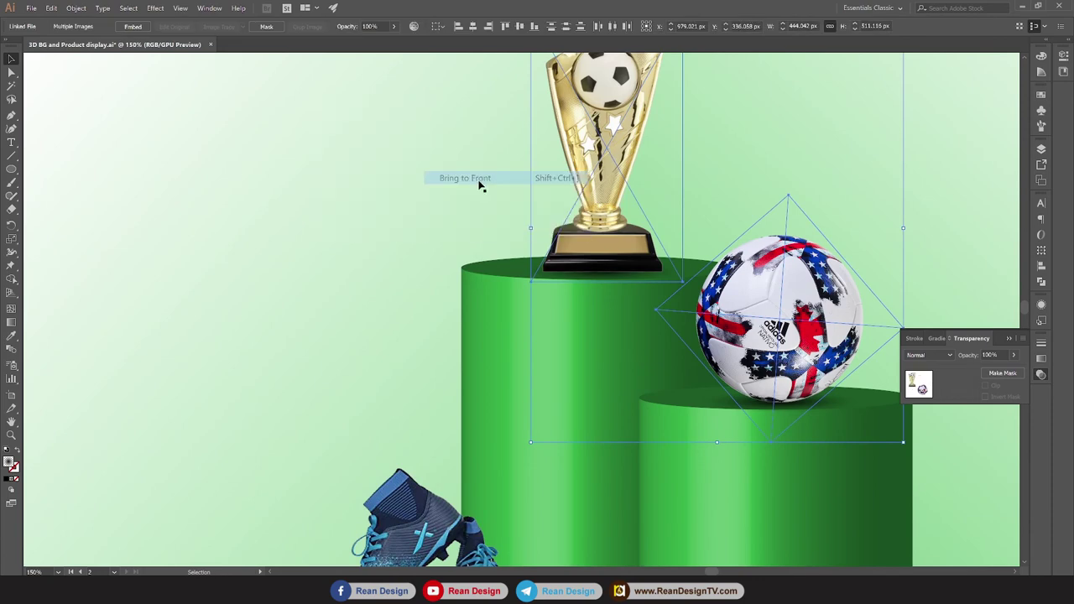
{"action": "left_click", "coordinate": [370, 251]}
Copy the ball's shadow down toward the boots.
{"action": "scroll", "coordinate": [743, 249], "scroll_direction": "down", "scroll_amount": 5}
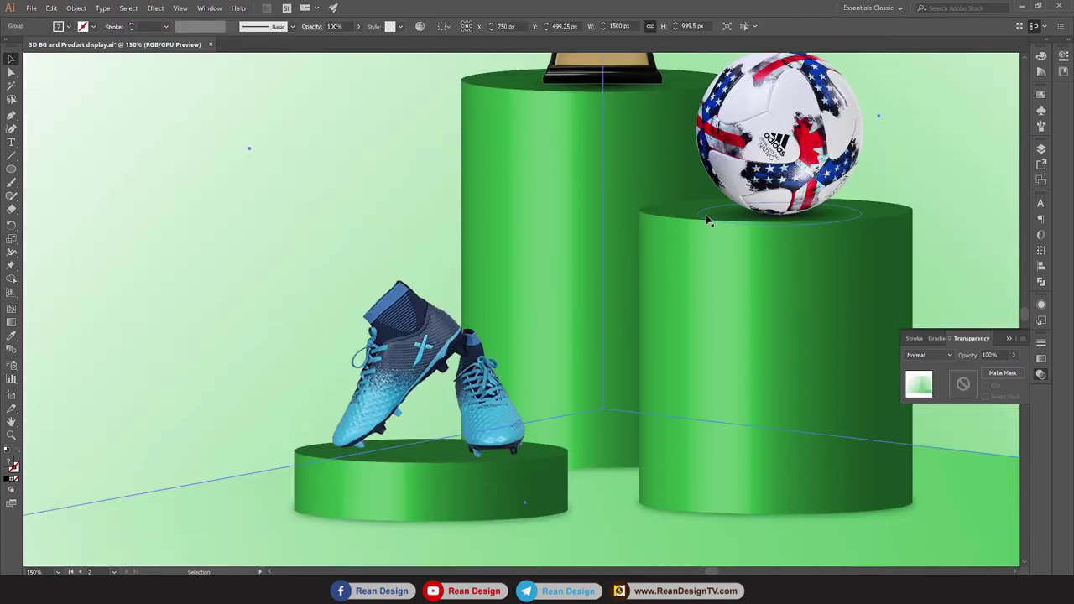
{"action": "left_click", "coordinate": [713, 216]}
{"action": "mouse_move", "coordinate": [707, 229]}
{"action": "left_mouse_down"}
{"action": "mouse_move", "coordinate": [367, 430]}
{"action": "mouse_move", "coordinate": [371, 443]}
{"action": "left_mouse_up"}
Shrink the copied shadow under the left boot and duplicate it under the second boot.
{"action": "scroll", "coordinate": [361, 438], "scroll_direction": "up", "scroll_amount": 3}
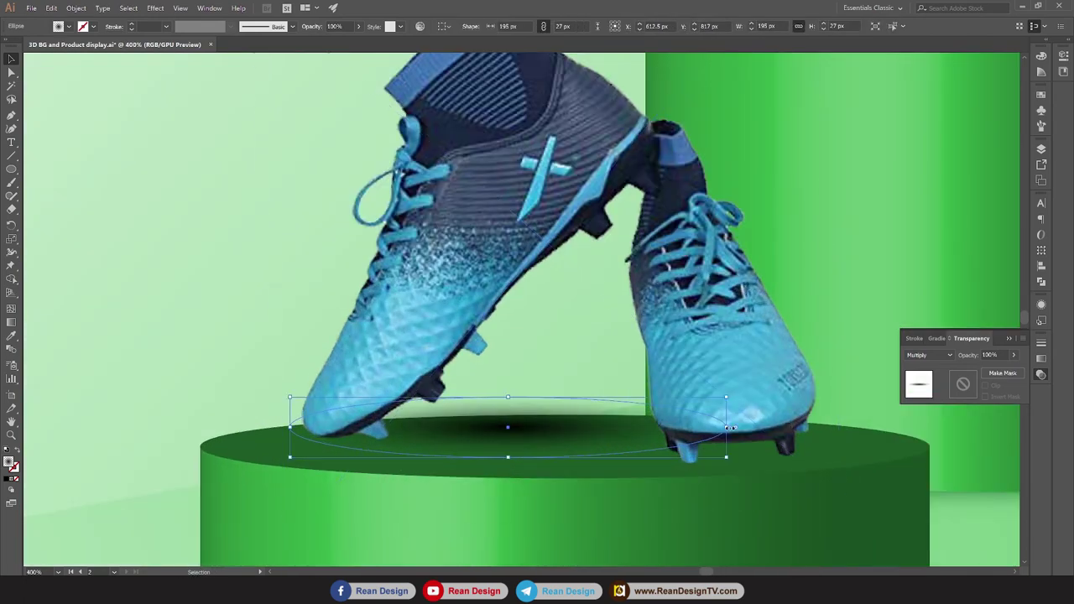
{"action": "mouse_move", "coordinate": [728, 426]}
{"action": "left_mouse_down"}
{"action": "mouse_move", "coordinate": [506, 395]}
{"action": "mouse_move", "coordinate": [541, 392]}
{"action": "left_mouse_up"}
{"action": "left_click_drag", "start_coordinate": [472, 441], "coordinate": [448, 444]}
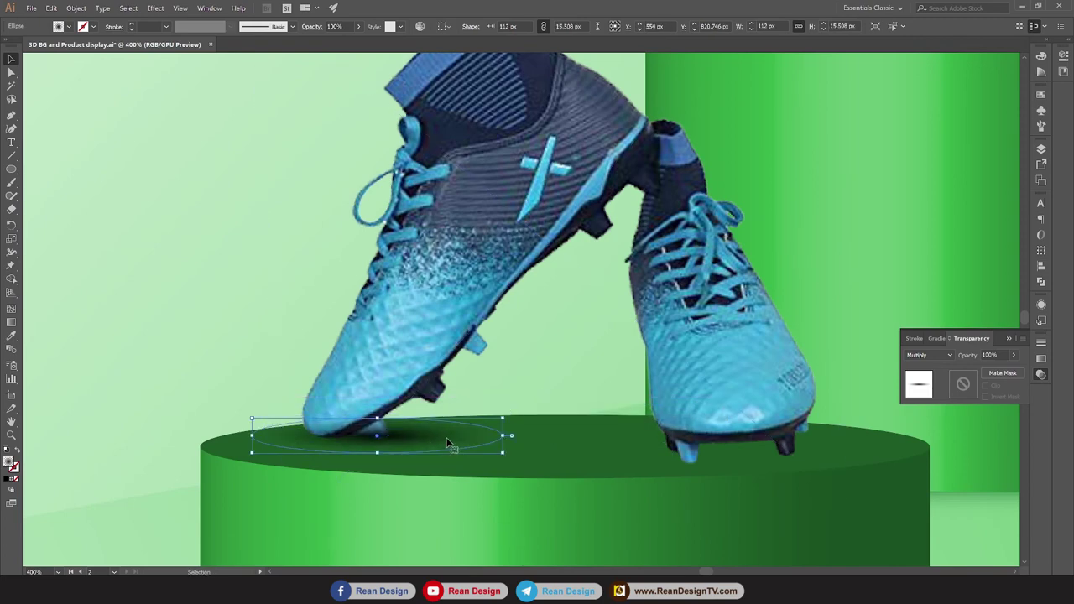
{"action": "scroll", "coordinate": [415, 426], "scroll_direction": "down", "scroll_amount": 2}
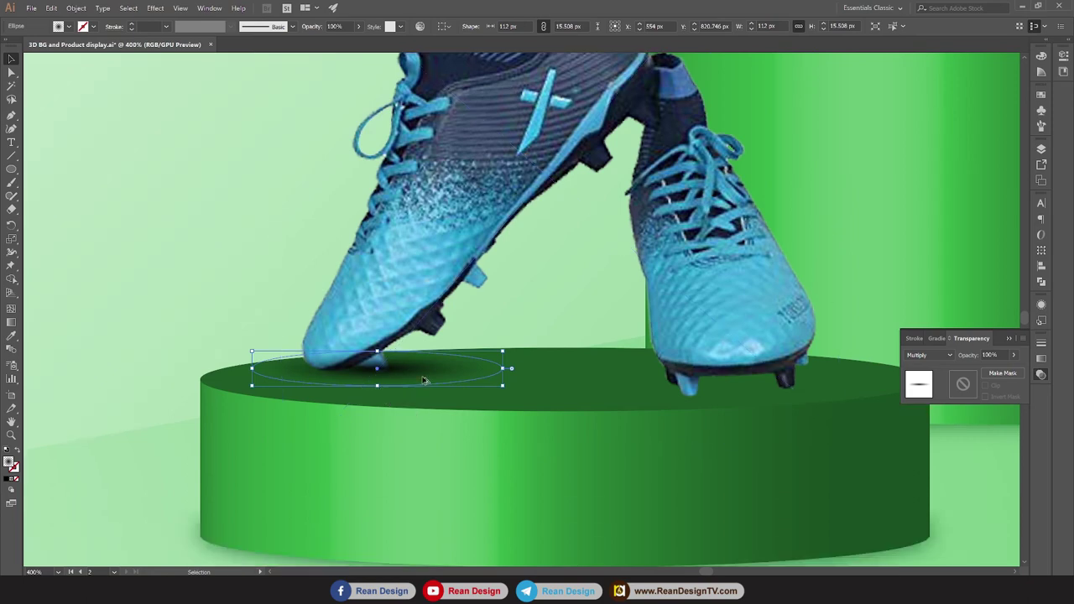
{"action": "left_click_drag", "start_coordinate": [450, 387], "coordinate": [781, 396]}
Bring the boots image in front of its shadows.
{"action": "key", "text": "ctrl+1"}
{"action": "left_click", "coordinate": [700, 284], "text": "shift"}
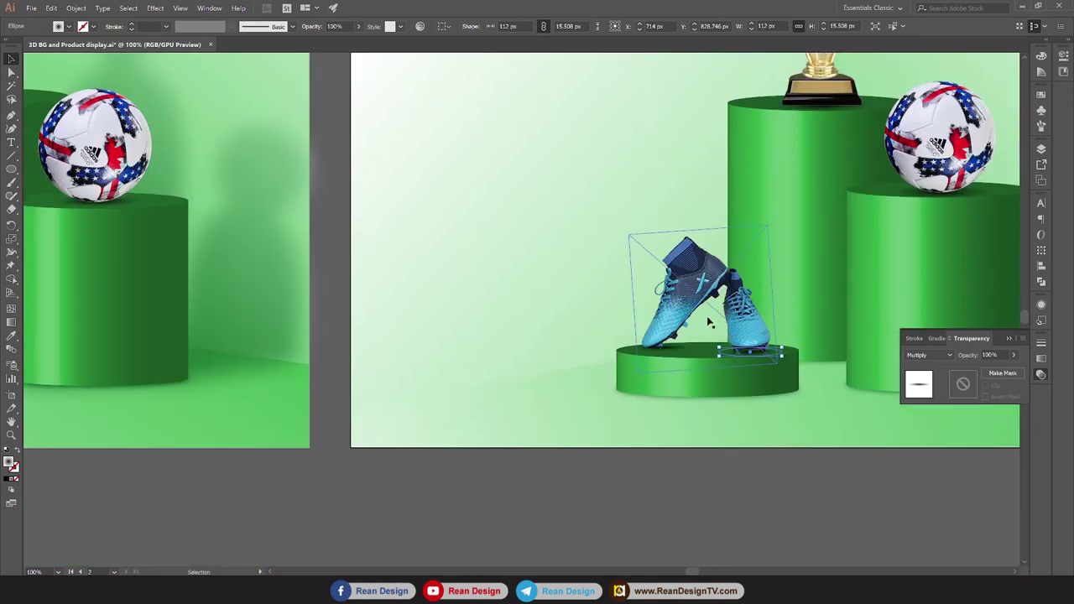
{"action": "scroll", "coordinate": [701, 283], "scroll_direction": "up", "scroll_amount": 2}
{"action": "left_click", "coordinate": [701, 284]}
{"action": "right_click", "coordinate": [361, 167]}
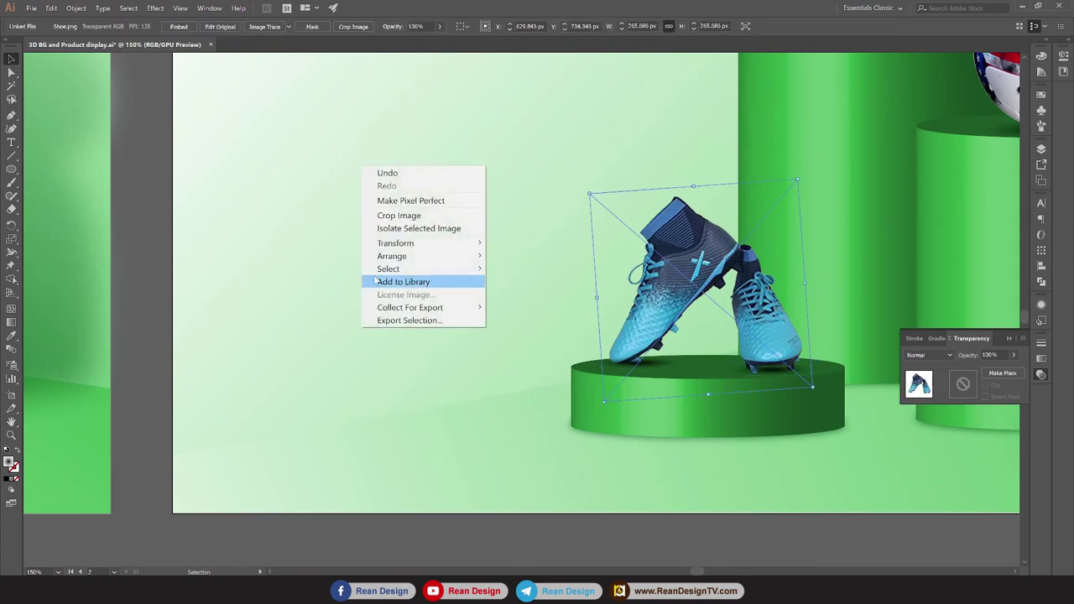
{"action": "mouse_move", "coordinate": [392, 256]}
{"action": "left_click", "coordinate": [524, 256]}
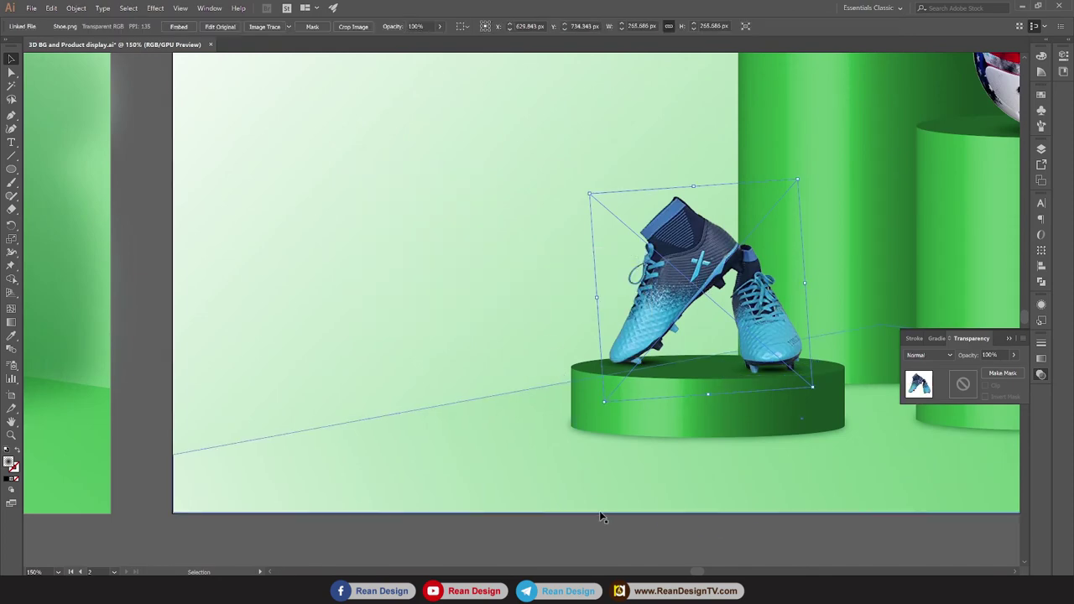
{"action": "left_click", "coordinate": [613, 475]}
Nudge the left boot's shadow slightly left under the toe, then deselect.
{"action": "scroll", "coordinate": [598, 378], "scroll_direction": "up", "scroll_amount": 1}
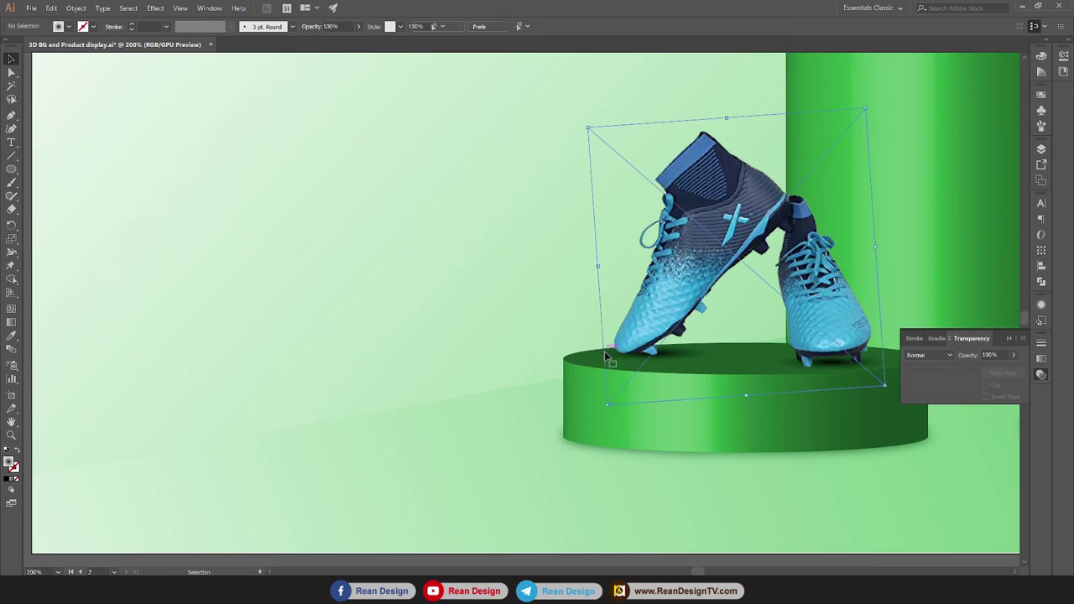
{"action": "left_click", "coordinate": [604, 353]}
{"action": "left_click_drag", "start_coordinate": [597, 351], "coordinate": [590, 351]}
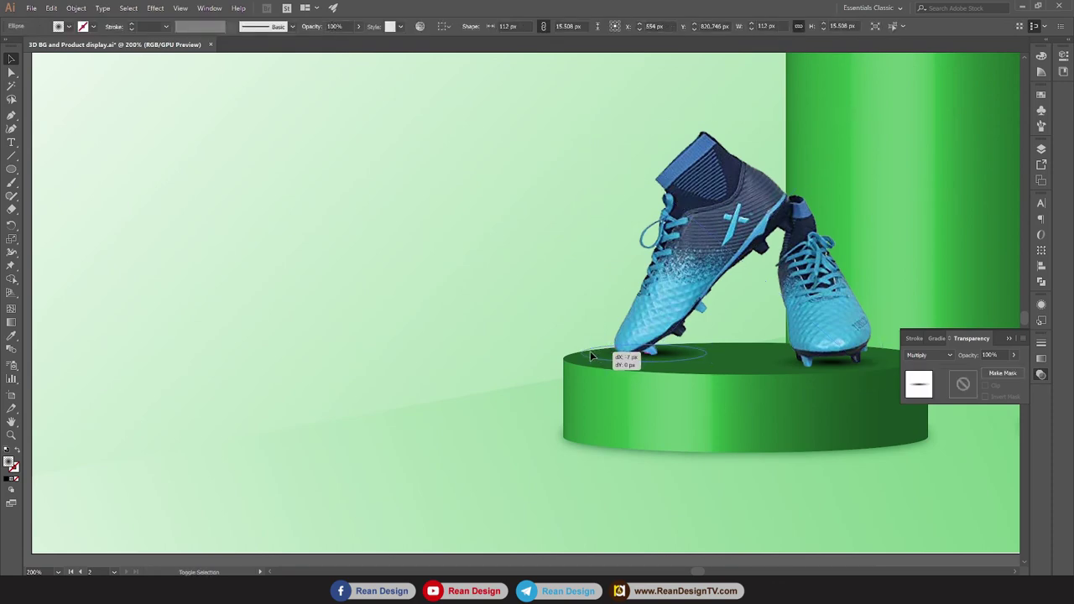
{"action": "scroll", "coordinate": [604, 479], "scroll_direction": "down", "scroll_amount": 3}
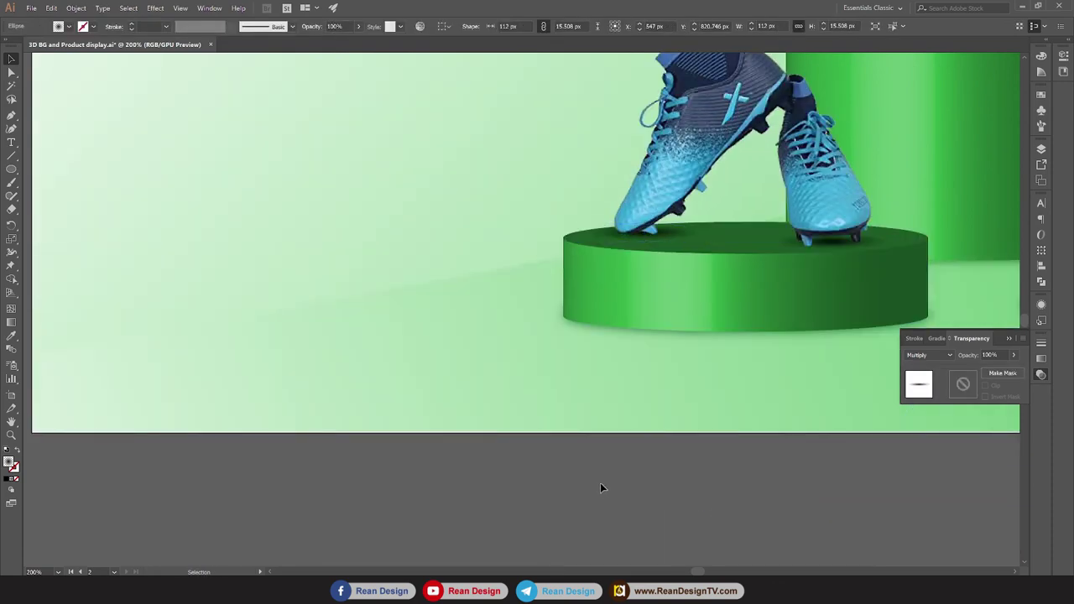
{"action": "left_click", "coordinate": [600, 487]}
{"action": "scroll", "coordinate": [600, 487], "scroll_direction": "down", "scroll_amount": 3}
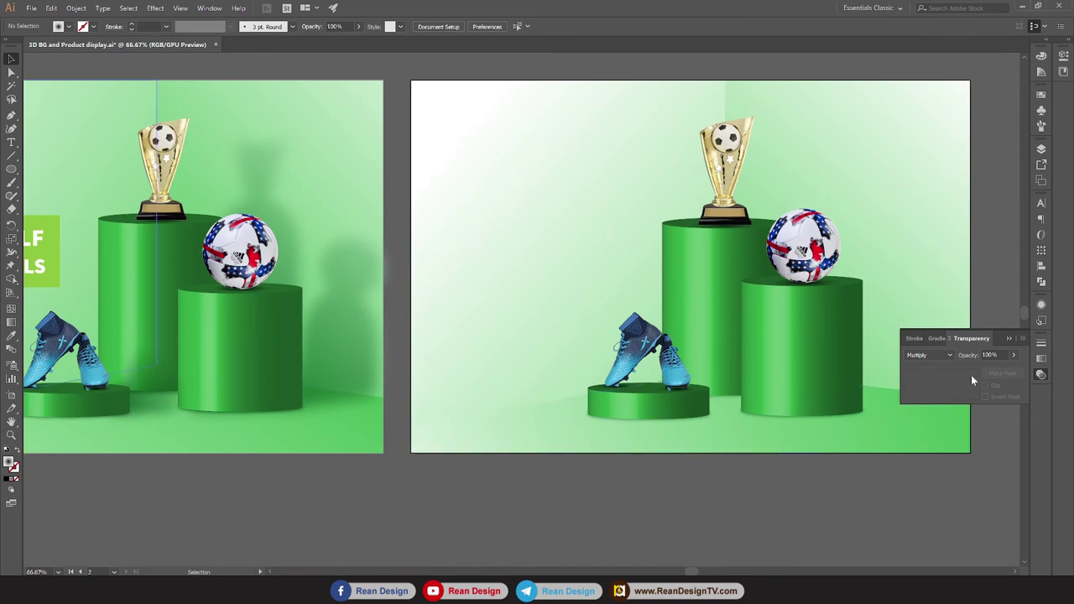
Close the Transparency panel, pan to show both artboards, and cancel a stray path.
{"action": "left_click", "coordinate": [1011, 338]}
{"action": "left_click_drag", "start_coordinate": [483, 480], "coordinate": [581, 488]}
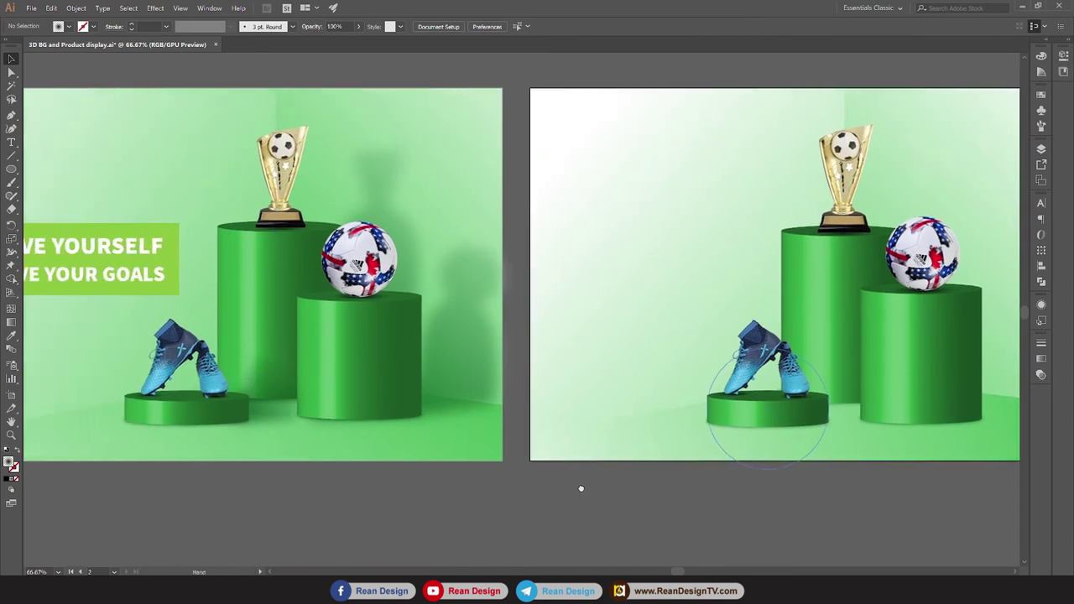
{"action": "scroll", "coordinate": [580, 489], "scroll_direction": "down", "scroll_amount": 1}
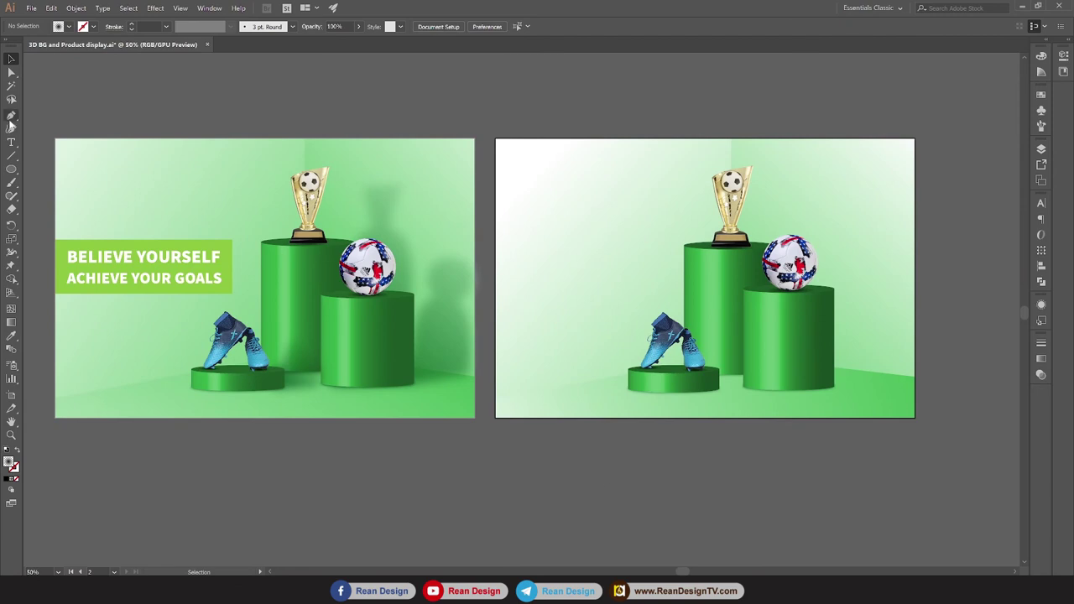
{"action": "left_click_drag", "start_coordinate": [773, 324], "coordinate": [769, 375]}
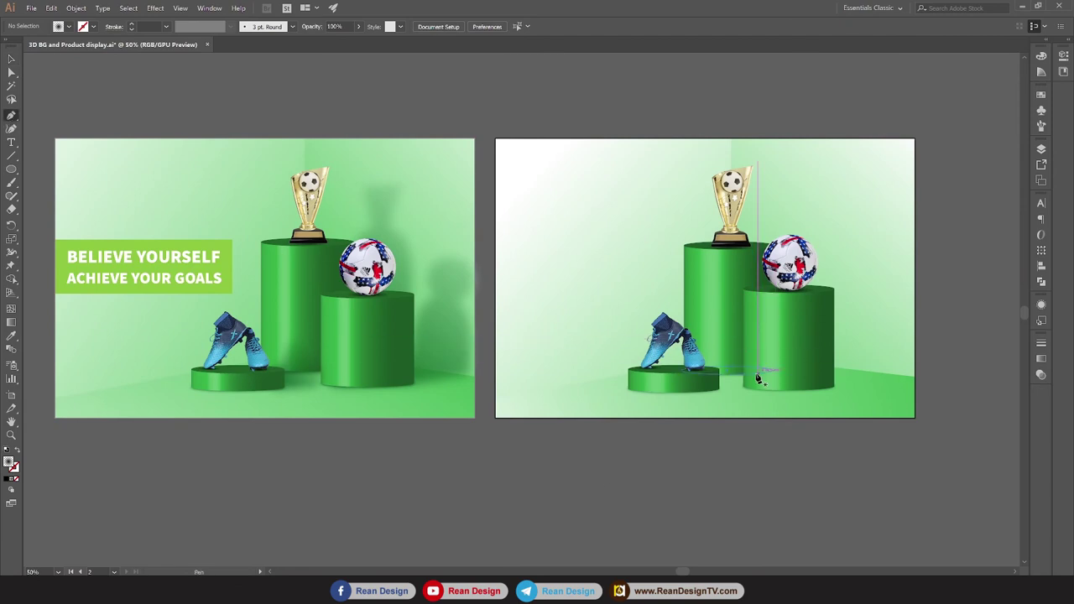
{"action": "key", "text": "Escape"}
Nudge the ball and its cylinder slightly right, then deselect them.
{"action": "left_click", "coordinate": [15, 58]}
{"action": "left_click", "coordinate": [806, 277]}
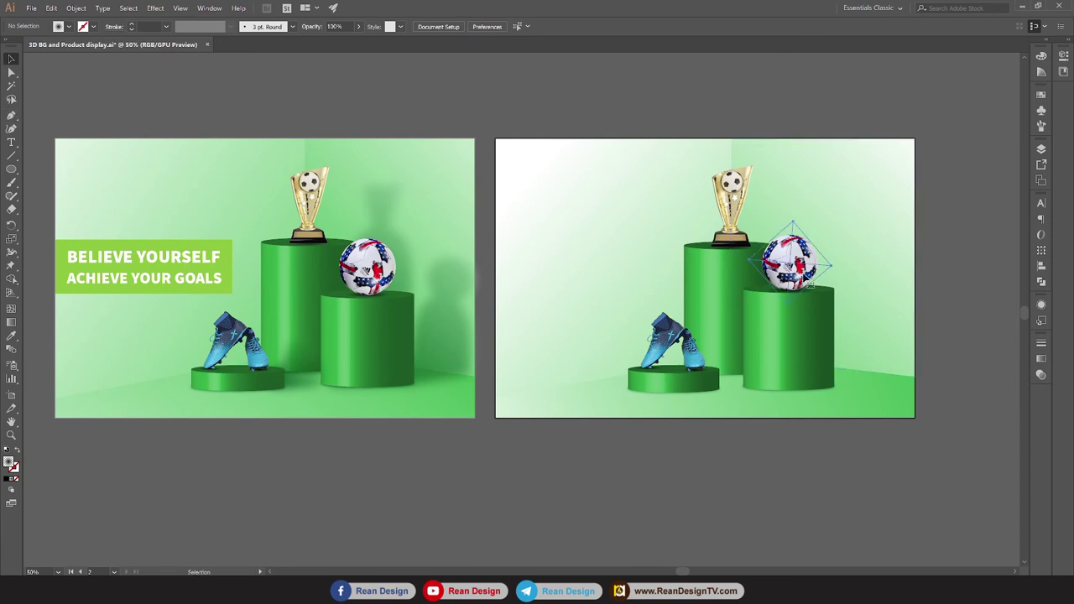
{"action": "left_click", "coordinate": [810, 399], "text": "shift"}
{"action": "left_click", "coordinate": [873, 392], "text": "shift"}
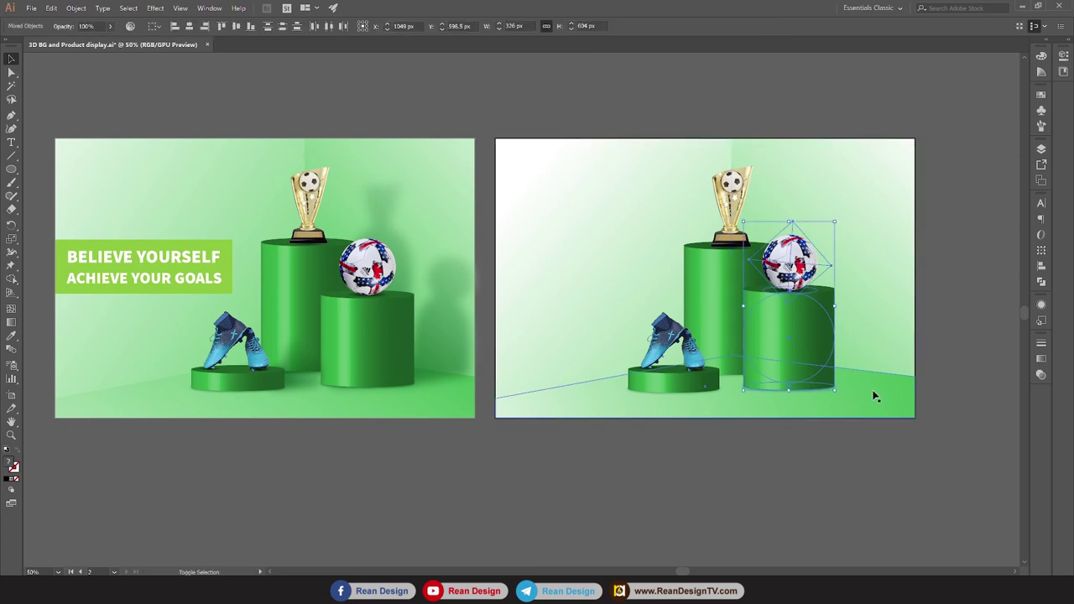
{"action": "left_click_drag", "start_coordinate": [811, 340], "coordinate": [820, 338]}
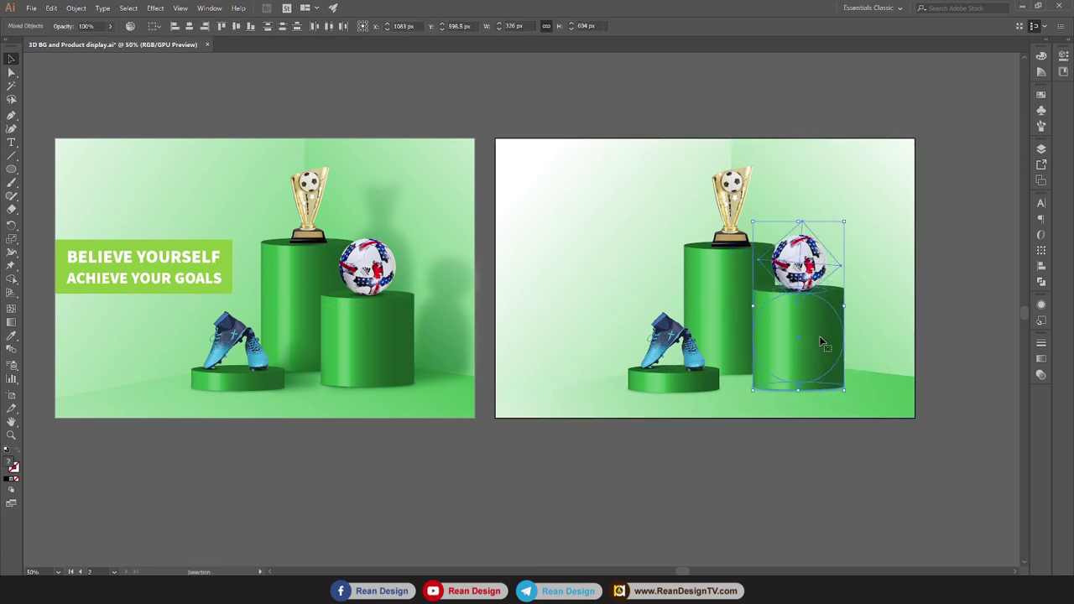
{"action": "scroll", "coordinate": [879, 438], "scroll_direction": "down", "scroll_amount": 1}
{"action": "scroll", "coordinate": [878, 434], "scroll_direction": "up", "scroll_amount": 1}
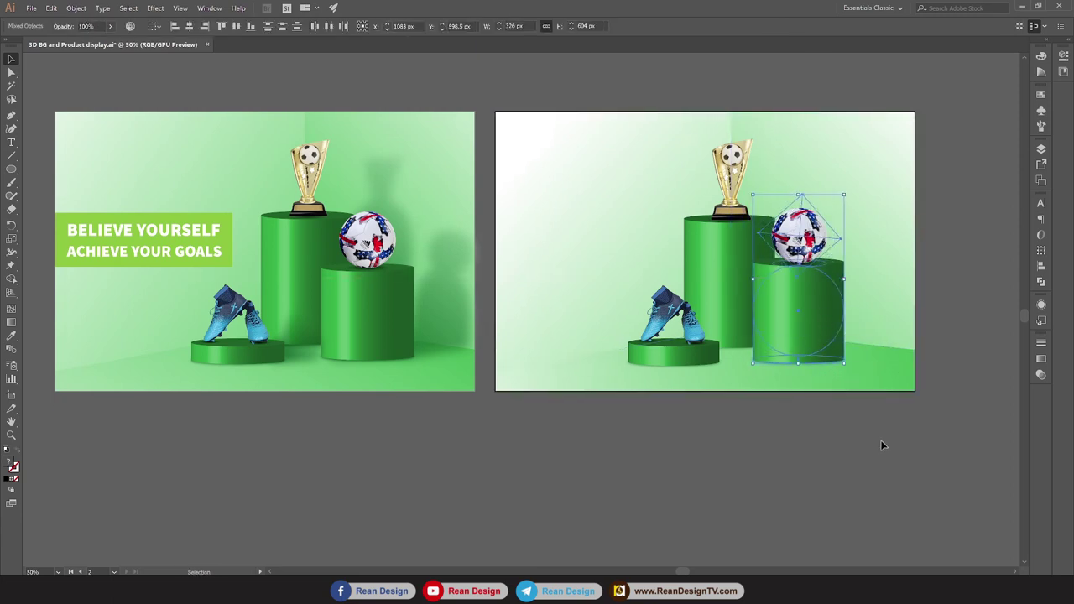
{"action": "left_click", "coordinate": [880, 440]}
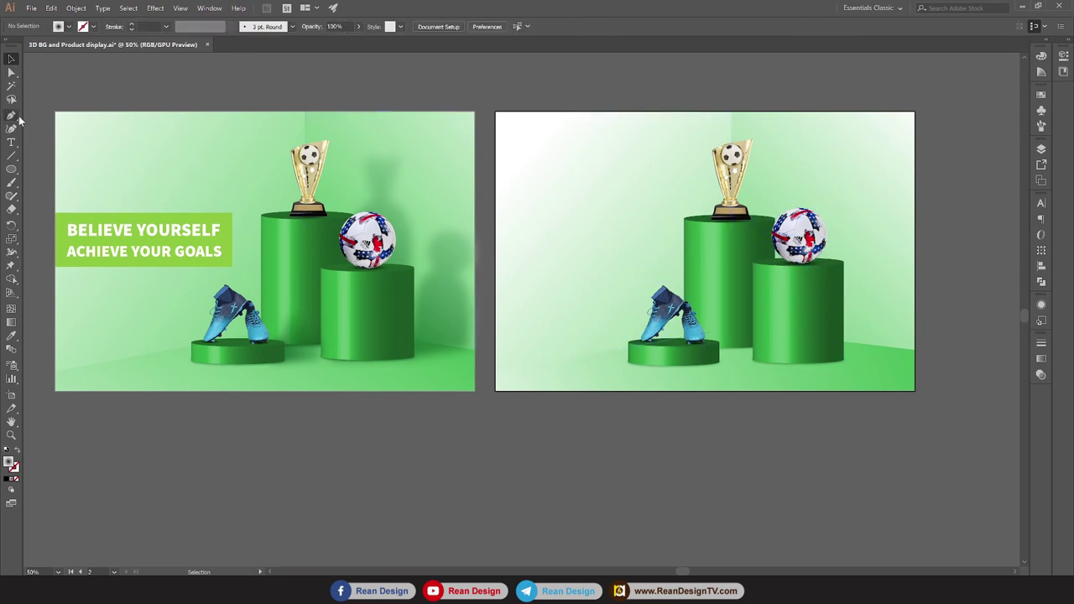
{"action": "left_click", "coordinate": [720, 345]}
Trace the curved shadow outline from the cylinder base up over the ball.
{"action": "left_click", "coordinate": [745, 344]}
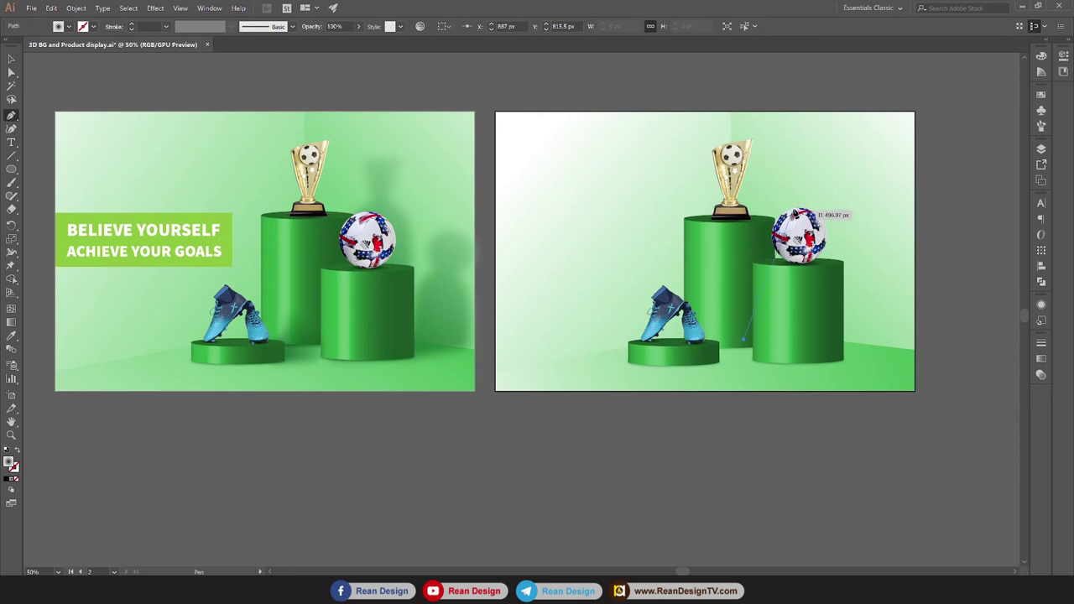
{"action": "left_click_drag", "start_coordinate": [772, 208], "coordinate": [805, 205]}
{"action": "scroll", "coordinate": [794, 214], "scroll_direction": "up", "scroll_amount": 1}
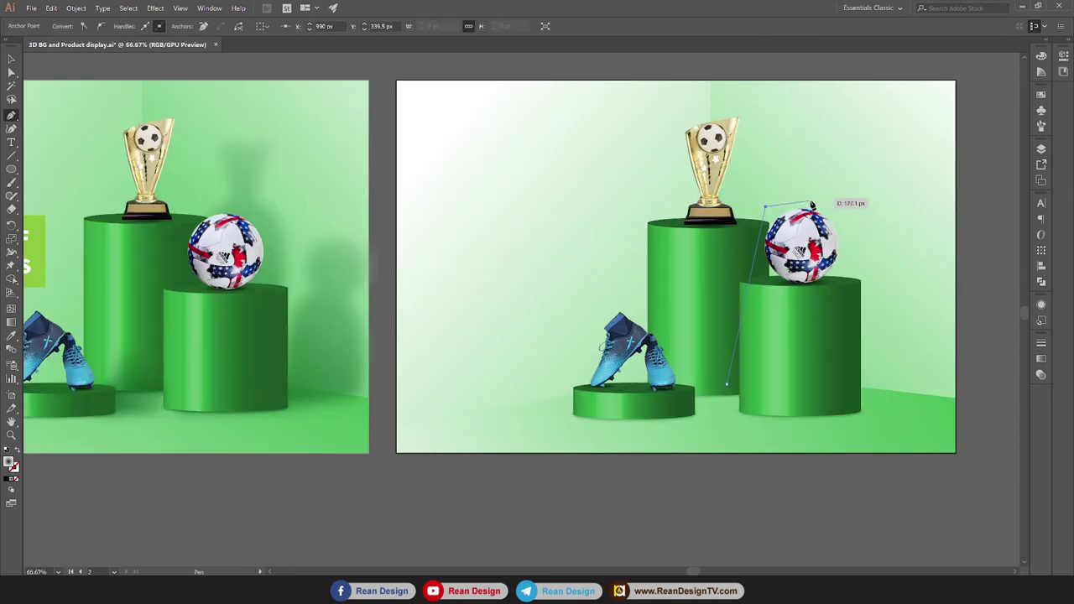
{"action": "left_click_drag", "start_coordinate": [804, 204], "coordinate": [827, 200]}
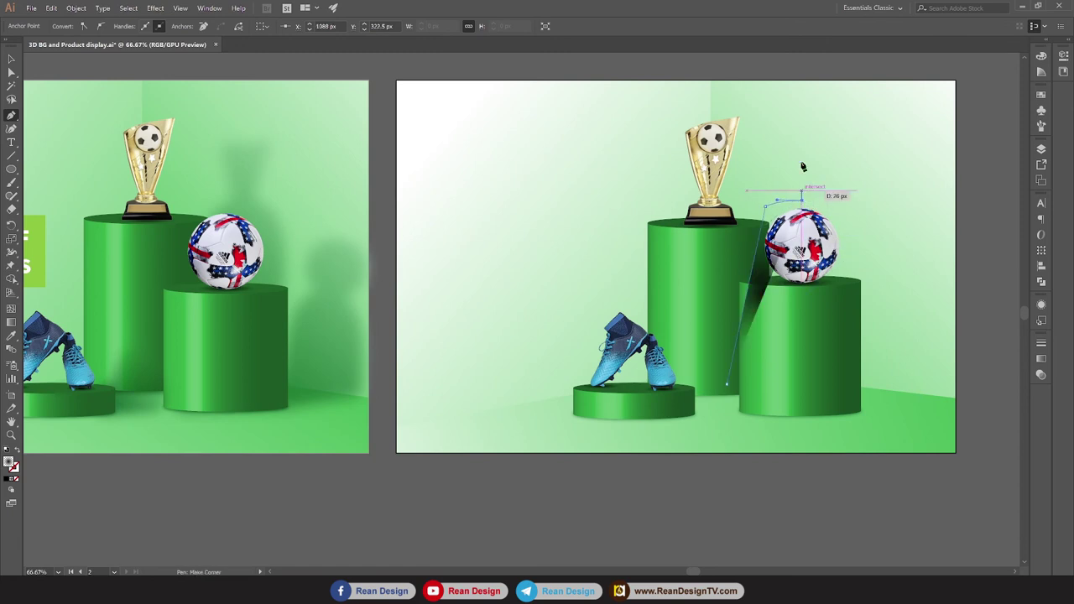
{"action": "left_click_drag", "start_coordinate": [800, 134], "coordinate": [854, 131]}
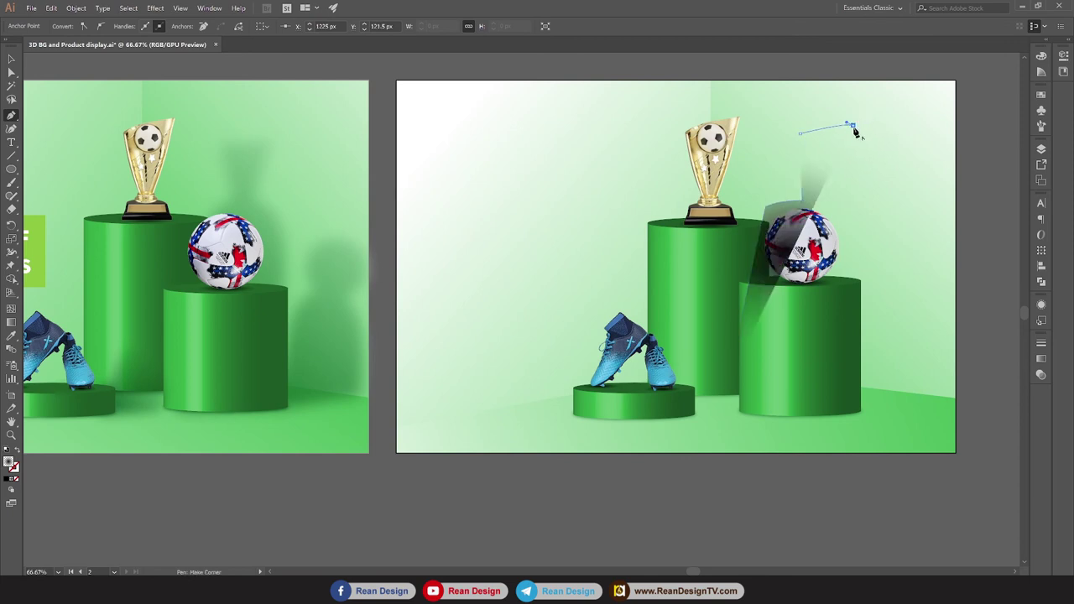
{"action": "left_click", "coordinate": [828, 202]}
{"action": "left_click", "coordinate": [848, 218], "text": "ctrl"}
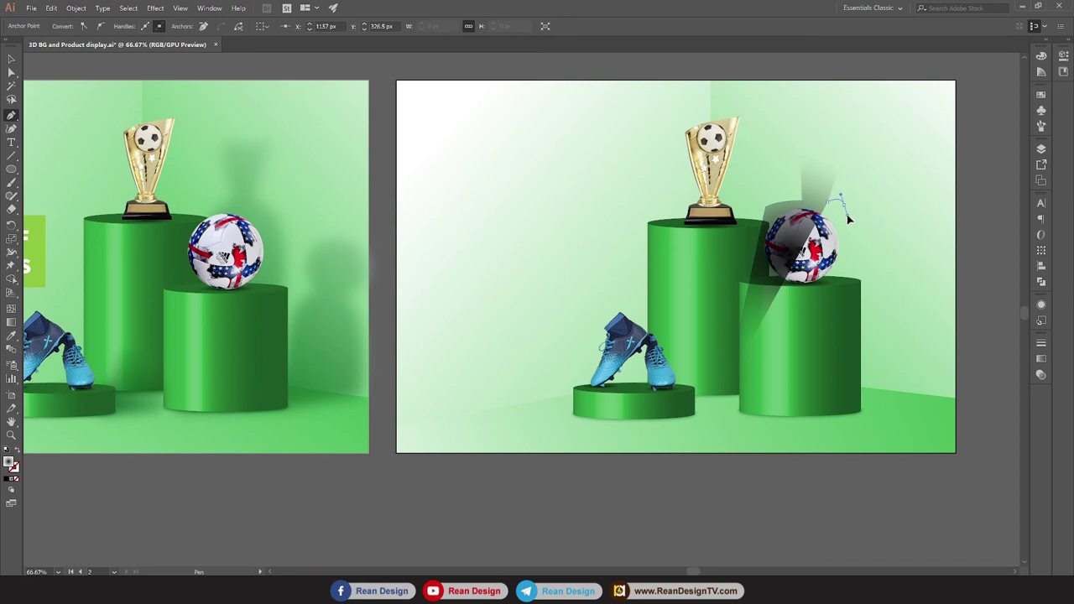
Continue the shadow path onto the wall, down to the floor, and back to the cylinder base.
{"action": "mouse_move", "coordinate": [849, 204]}
{"action": "left_mouse_down"}
{"action": "mouse_move", "coordinate": [836, 332]}
{"action": "mouse_move", "coordinate": [850, 350]}
{"action": "left_mouse_up"}
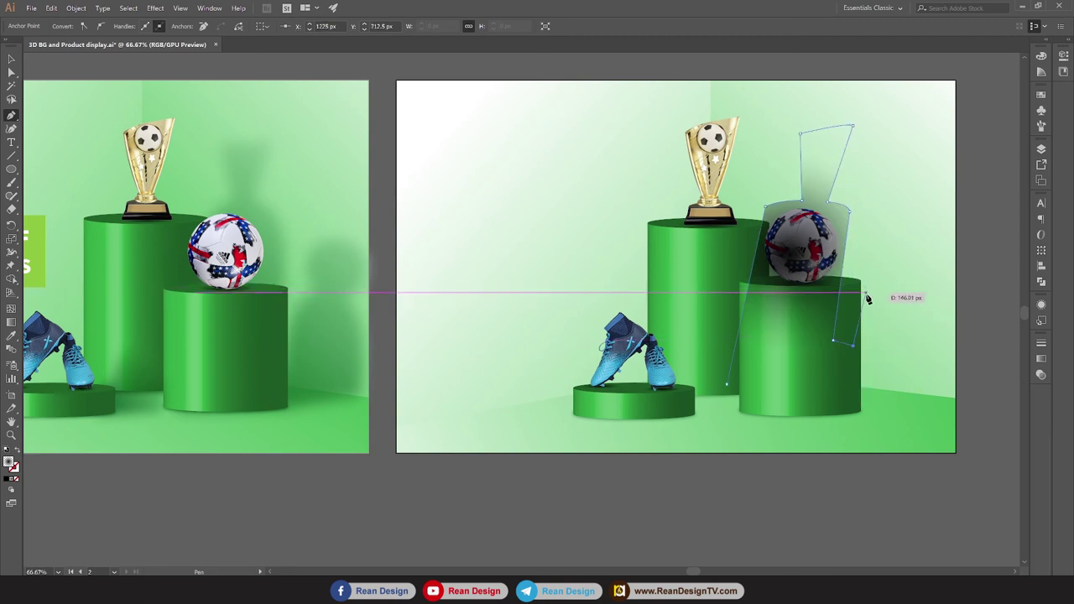
{"action": "left_click", "coordinate": [866, 292]}
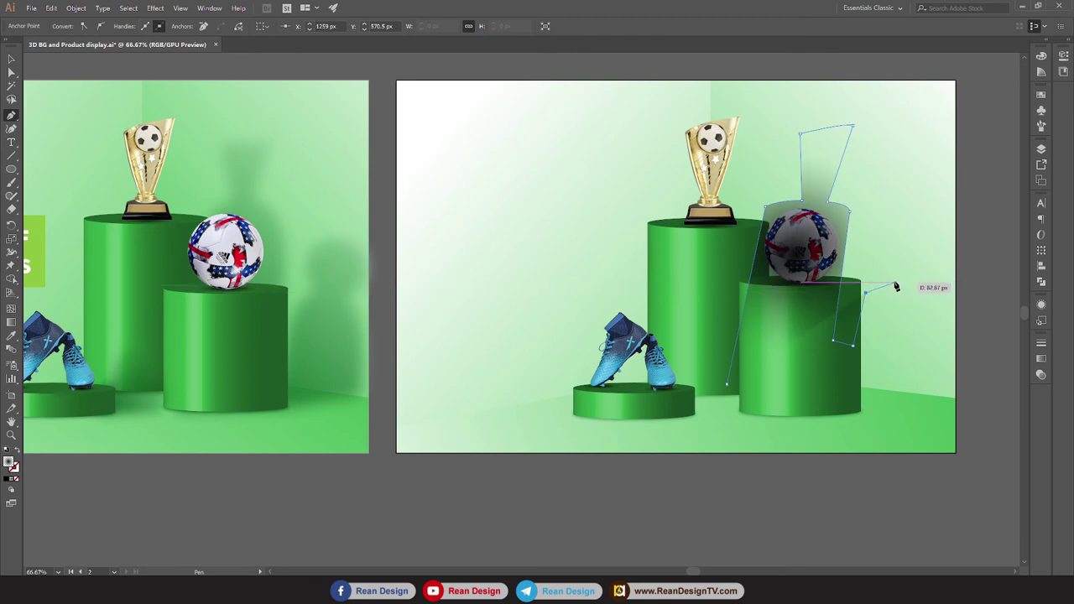
{"action": "left_click_drag", "start_coordinate": [893, 288], "coordinate": [912, 290]}
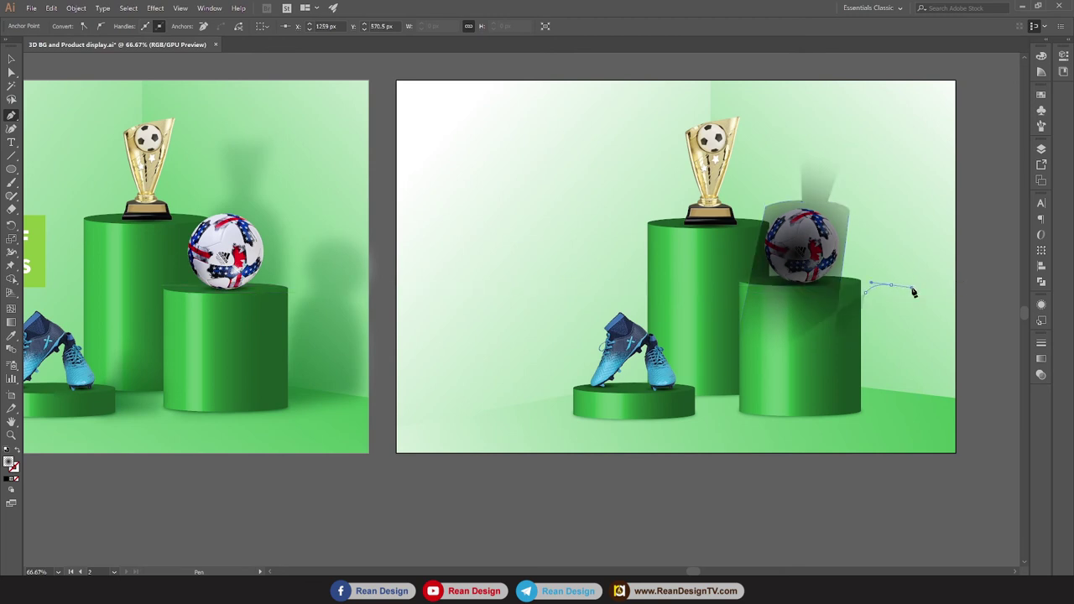
{"action": "left_click", "coordinate": [892, 287]}
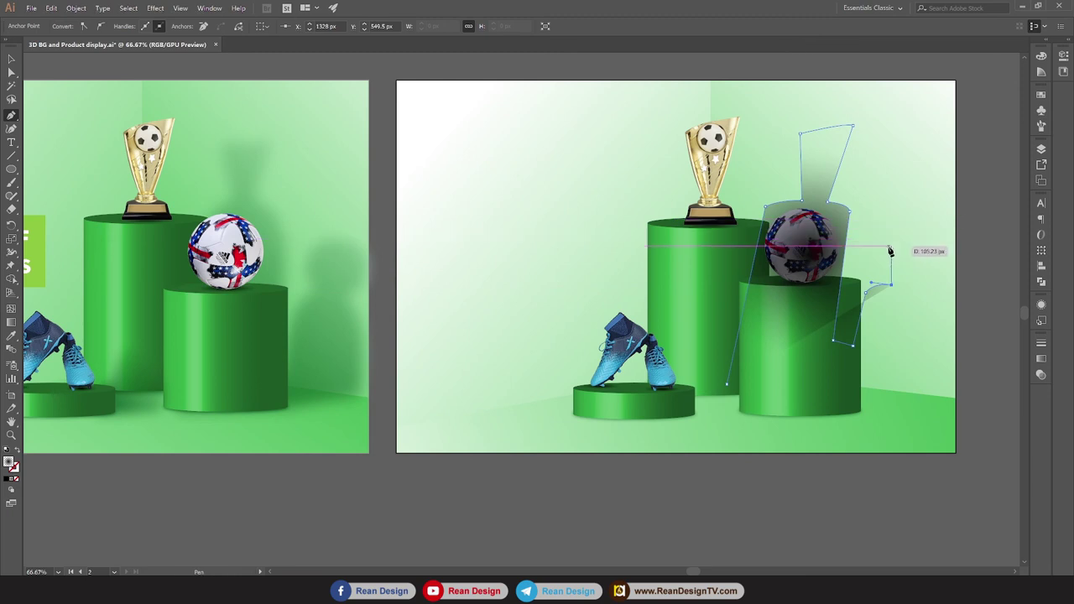
{"action": "left_click", "coordinate": [884, 246]}
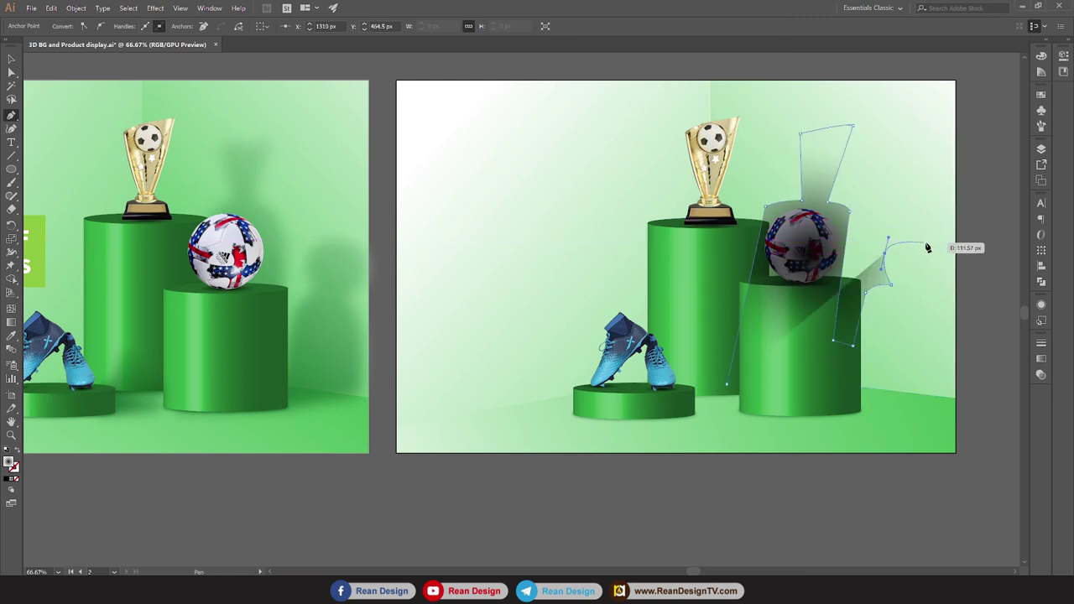
{"action": "mouse_move", "coordinate": [915, 241]}
{"action": "left_mouse_down"}
{"action": "mouse_move", "coordinate": [930, 245]}
{"action": "mouse_move", "coordinate": [925, 278]}
{"action": "mouse_move", "coordinate": [899, 288]}
{"action": "left_mouse_up"}
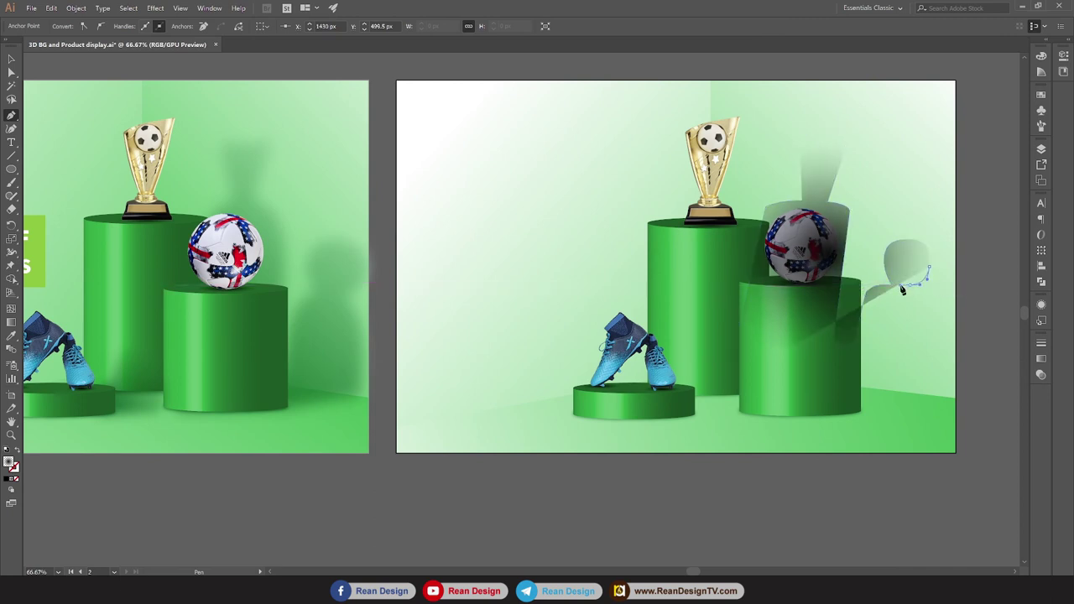
{"action": "left_click", "coordinate": [902, 289], "text": "ctrl"}
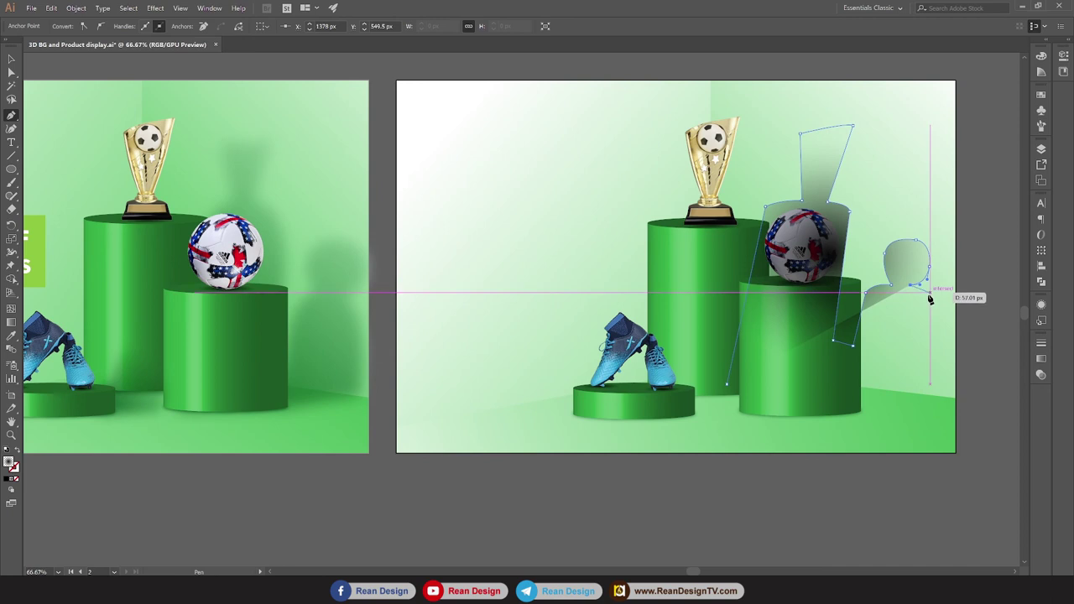
{"action": "left_click", "coordinate": [930, 297]}
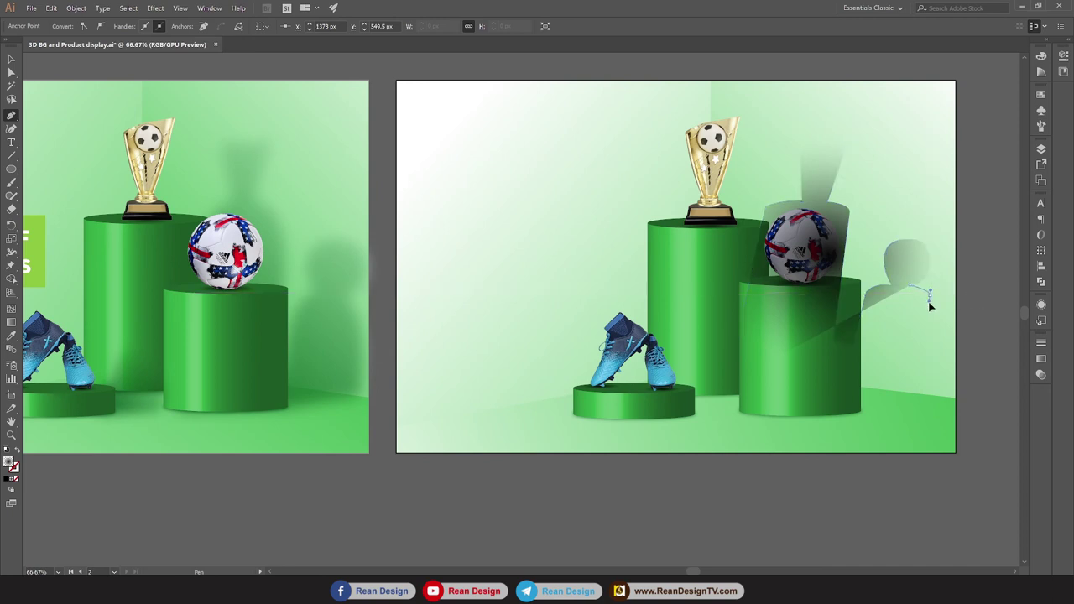
{"action": "left_click", "coordinate": [926, 371]}
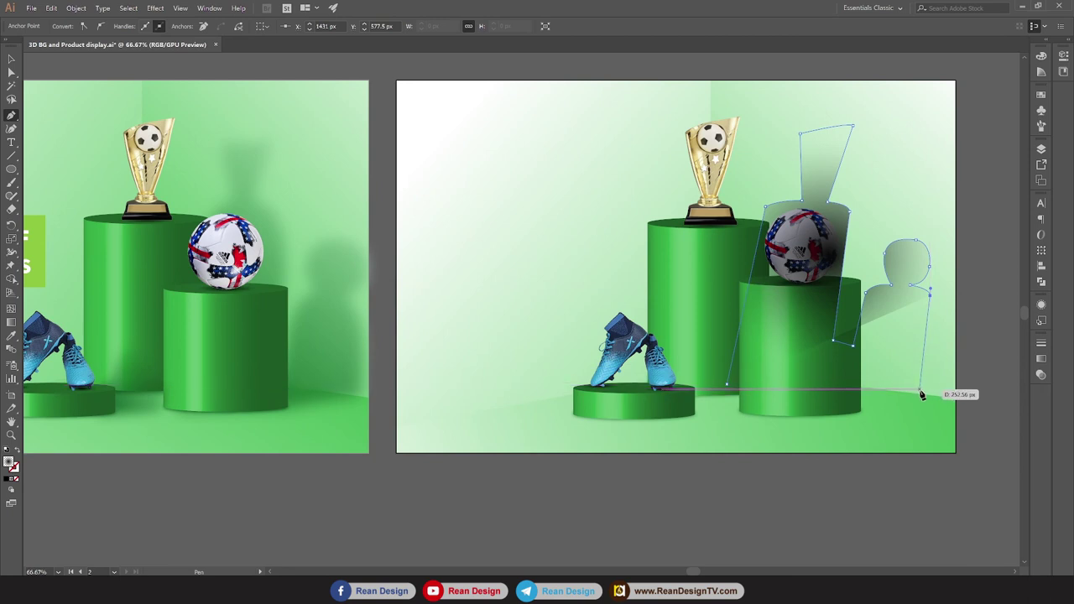
{"action": "left_click", "coordinate": [921, 392]}
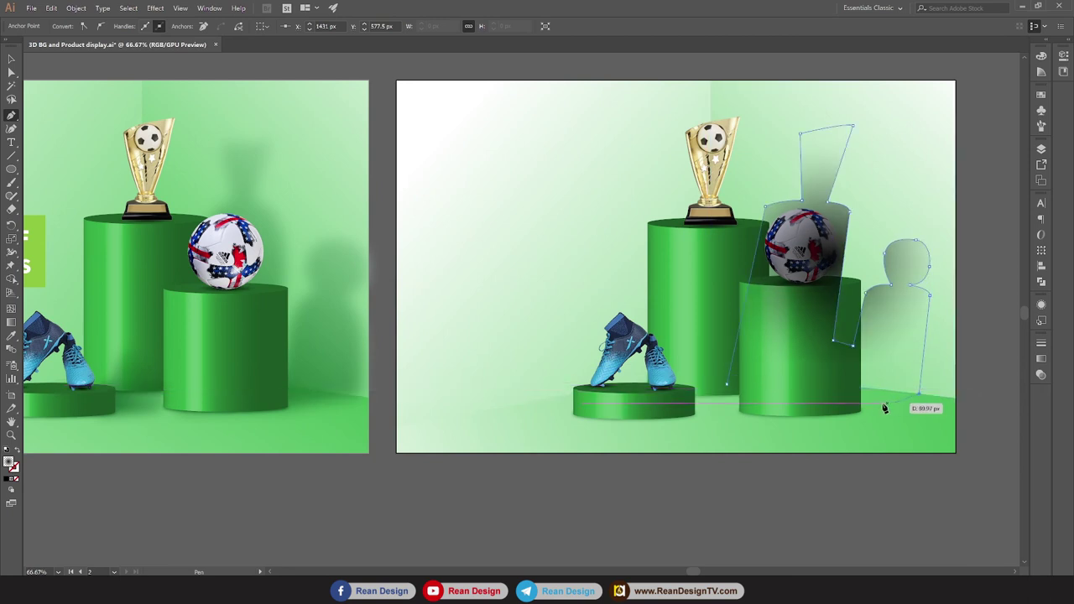
{"action": "left_click", "coordinate": [853, 412]}
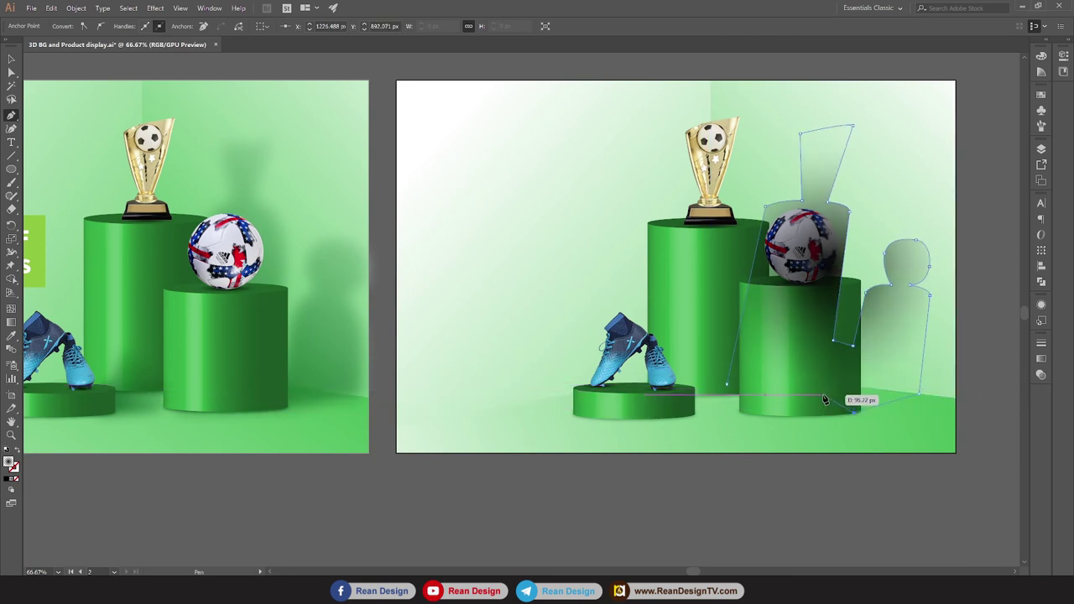
{"action": "left_click", "coordinate": [824, 396]}
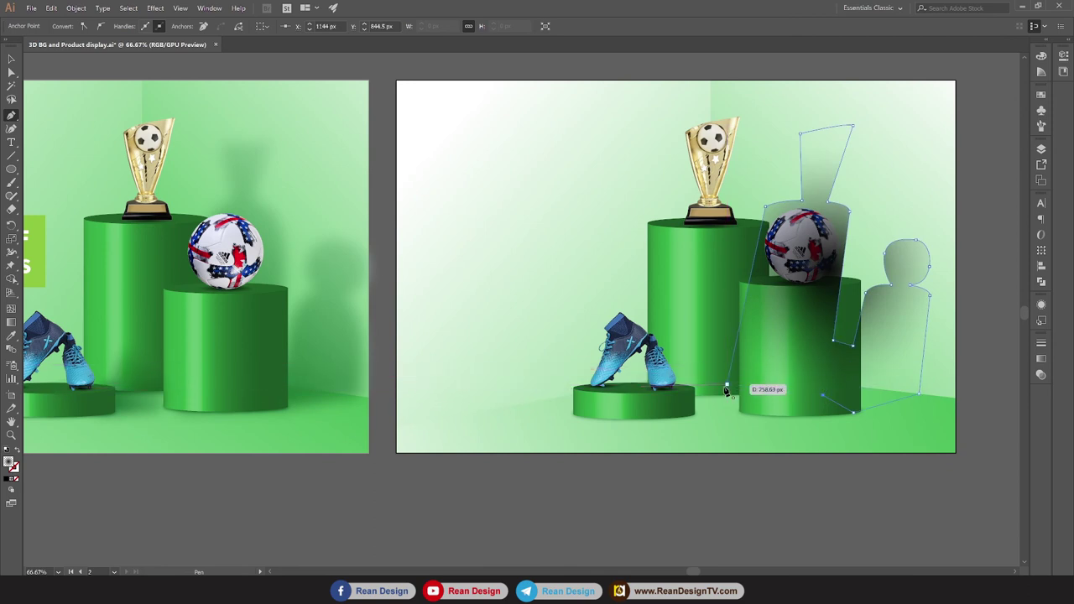
Select the traced shadow shapes and bring up the Gradient panel.
{"action": "key", "text": "v"}
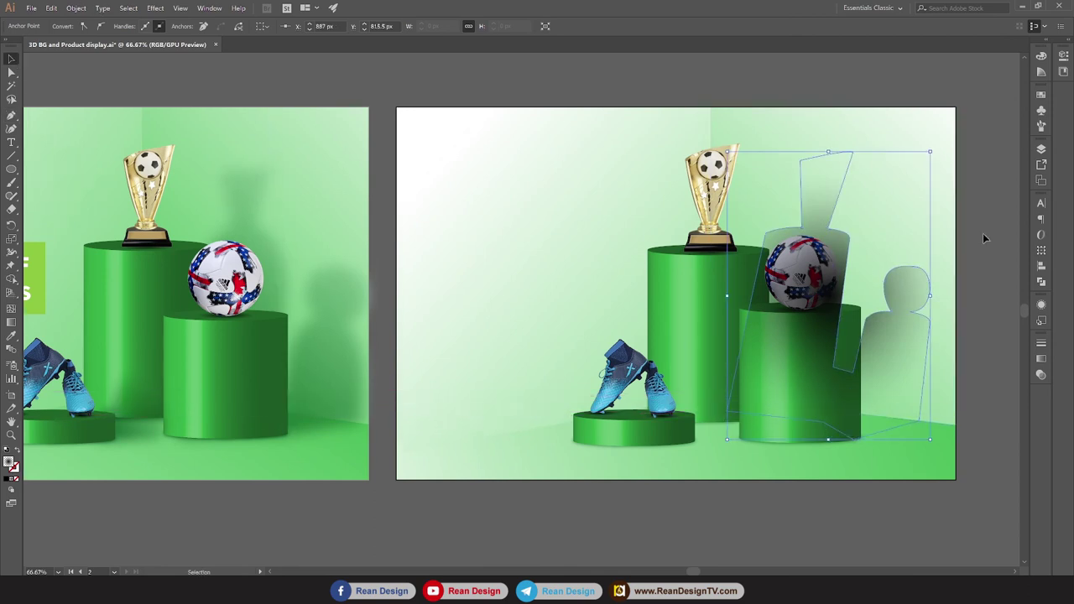
{"action": "left_click_drag", "start_coordinate": [874, 174], "coordinate": [835, 210]}
{"action": "left_click", "coordinate": [932, 206]}
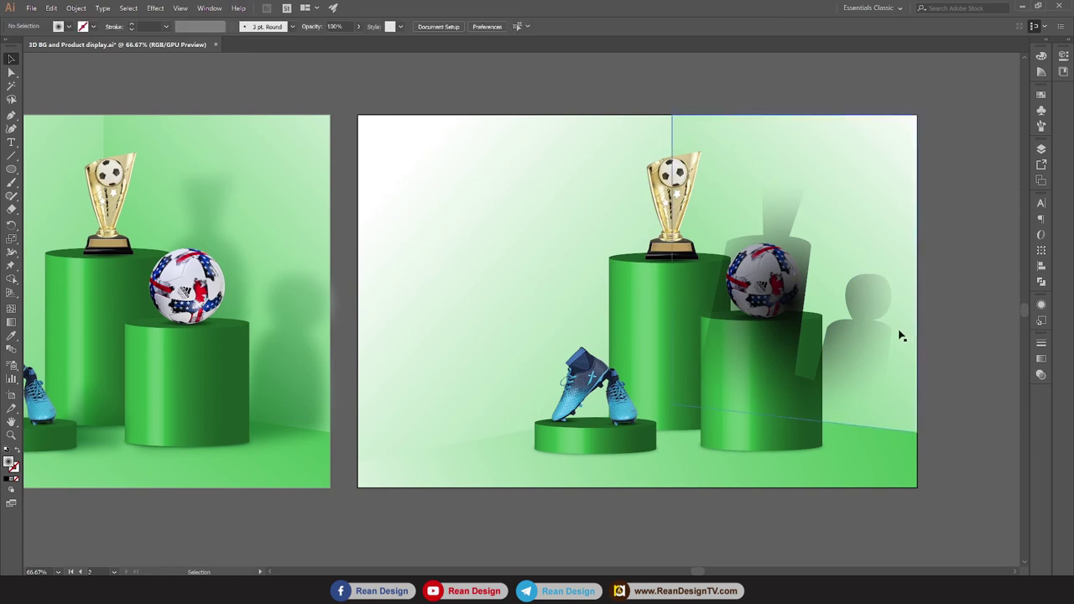
{"action": "left_click", "coordinate": [867, 313]}
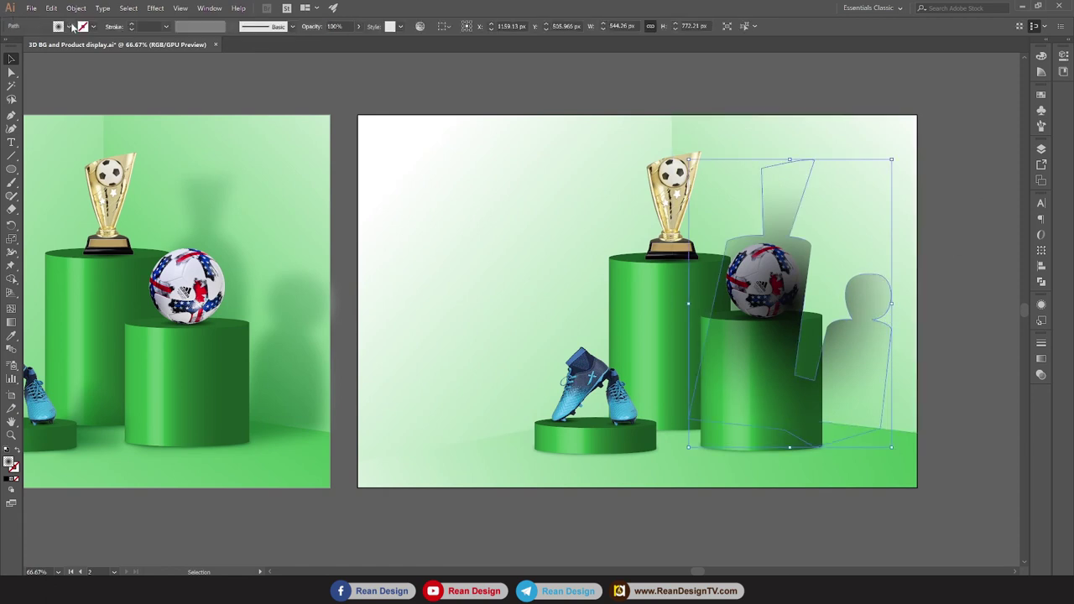
{"action": "left_click", "coordinate": [1042, 360]}
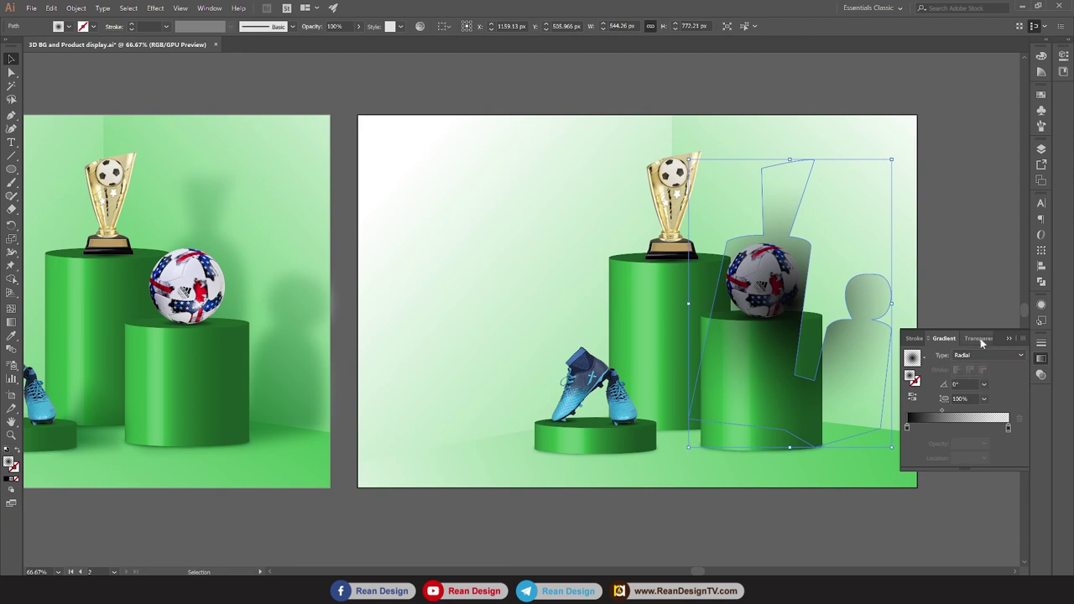
{"action": "left_click", "coordinate": [976, 280]}
{"action": "left_click", "coordinate": [858, 354]}
Give the shadow a linear gradient dragged steeply upward from the bottom.
{"action": "key", "text": "g"}
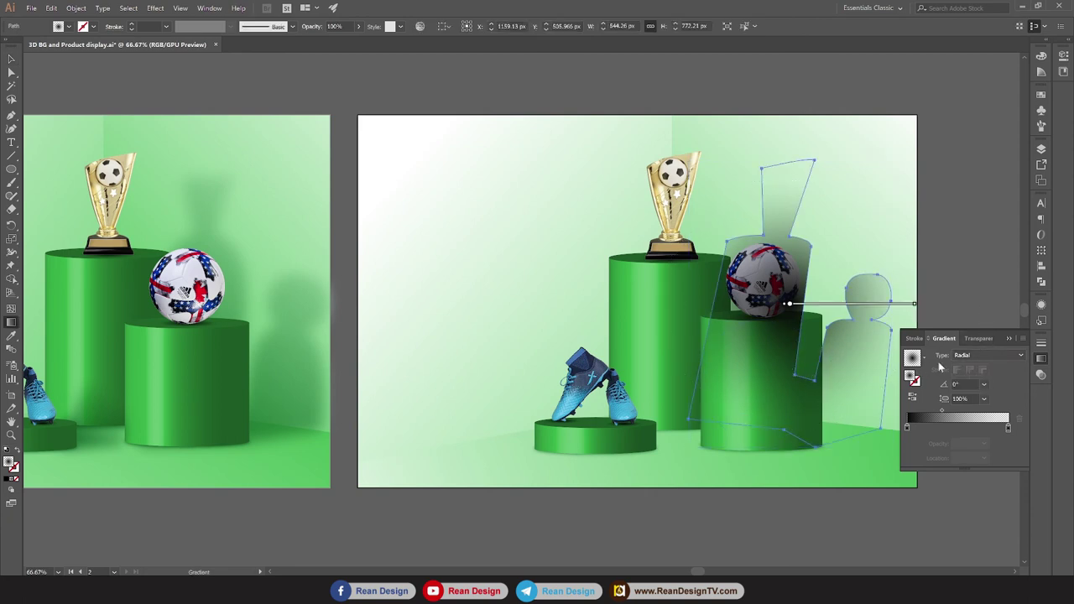
{"action": "left_click", "coordinate": [988, 355]}
{"action": "left_click", "coordinate": [965, 367]}
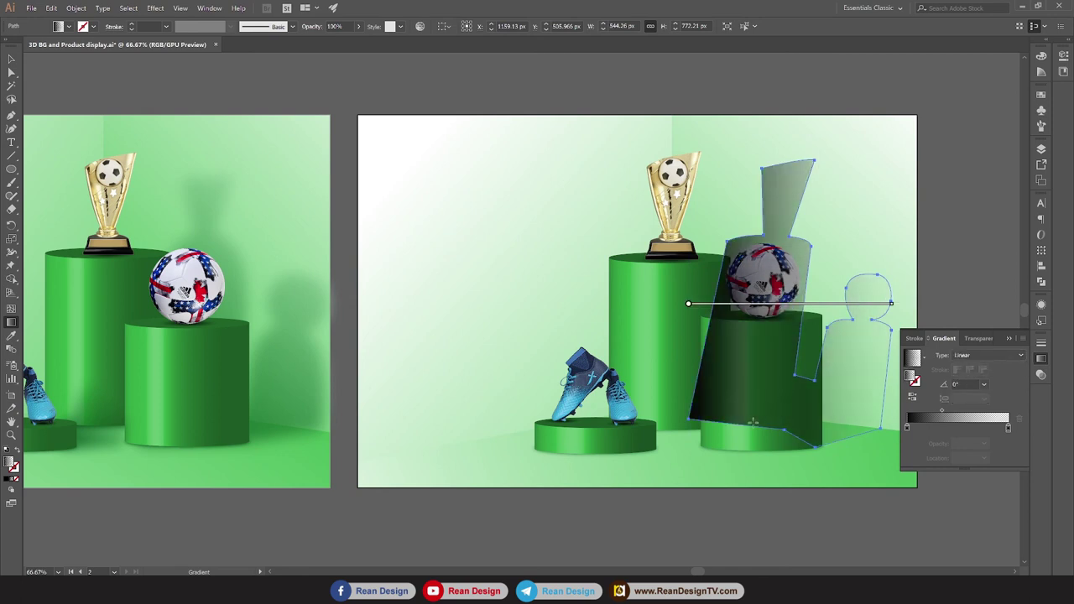
{"action": "left_click_drag", "start_coordinate": [742, 416], "coordinate": [859, 242]}
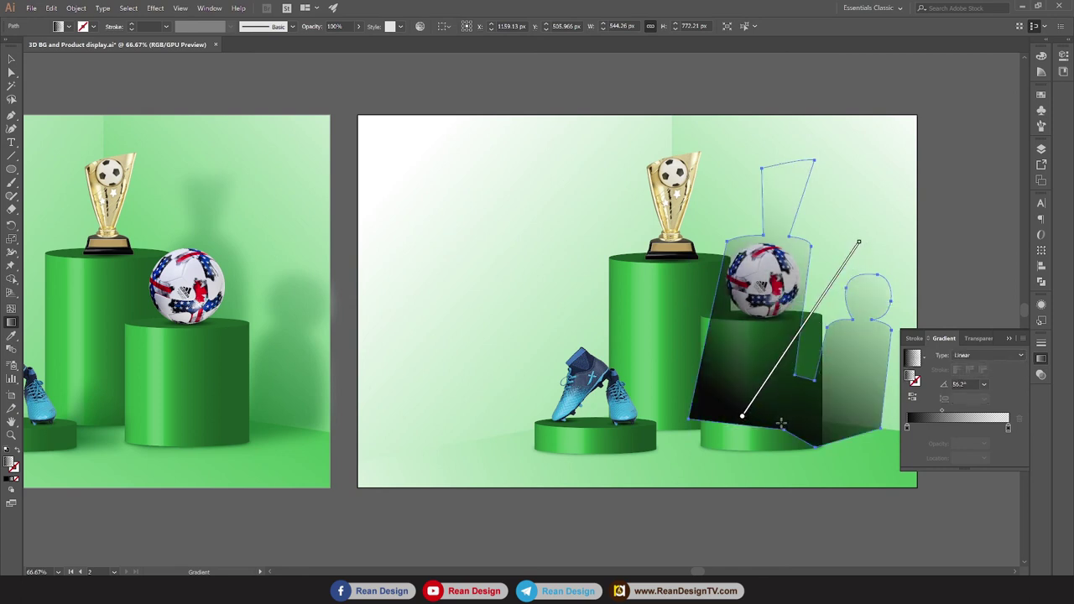
{"action": "left_click_drag", "start_coordinate": [780, 424], "coordinate": [854, 155]}
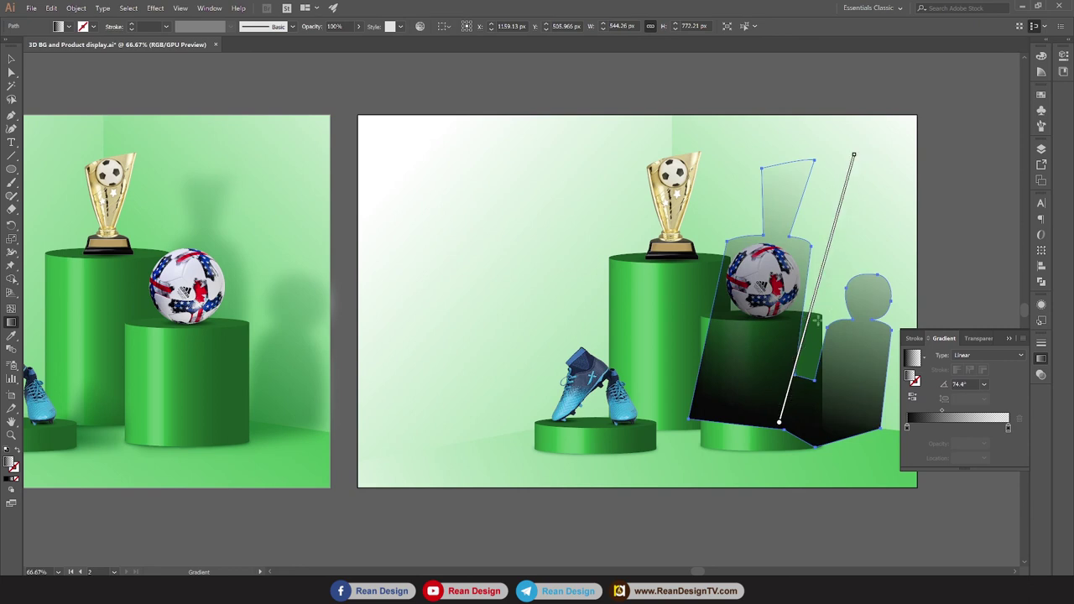
Set the gradient's bottom stop to dark green and its top stop to white at 100% opacity.
{"action": "double_click", "coordinate": [907, 426]}
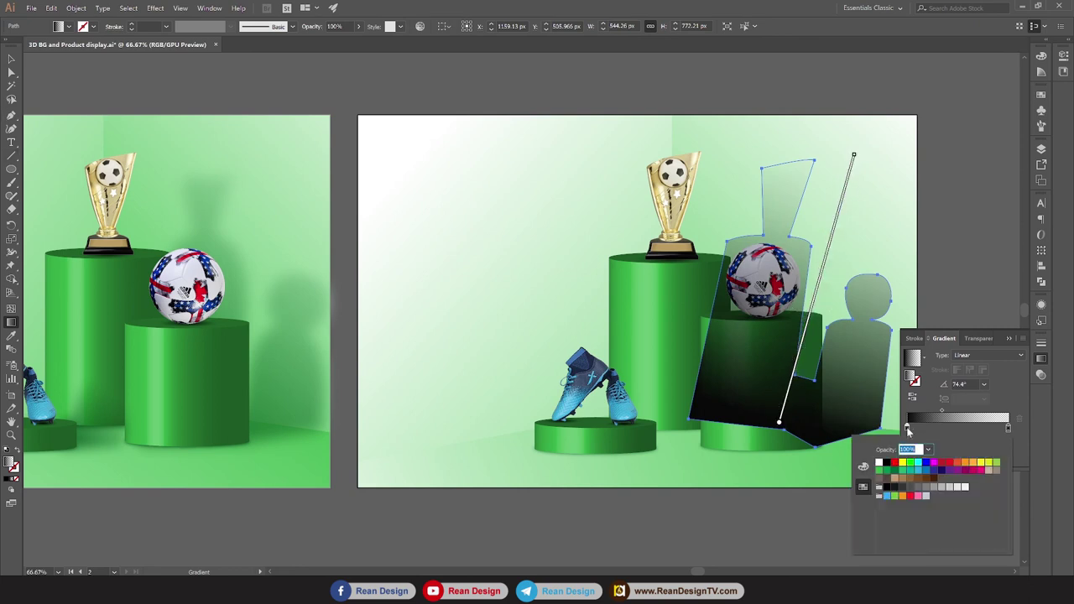
{"action": "left_click", "coordinate": [895, 471]}
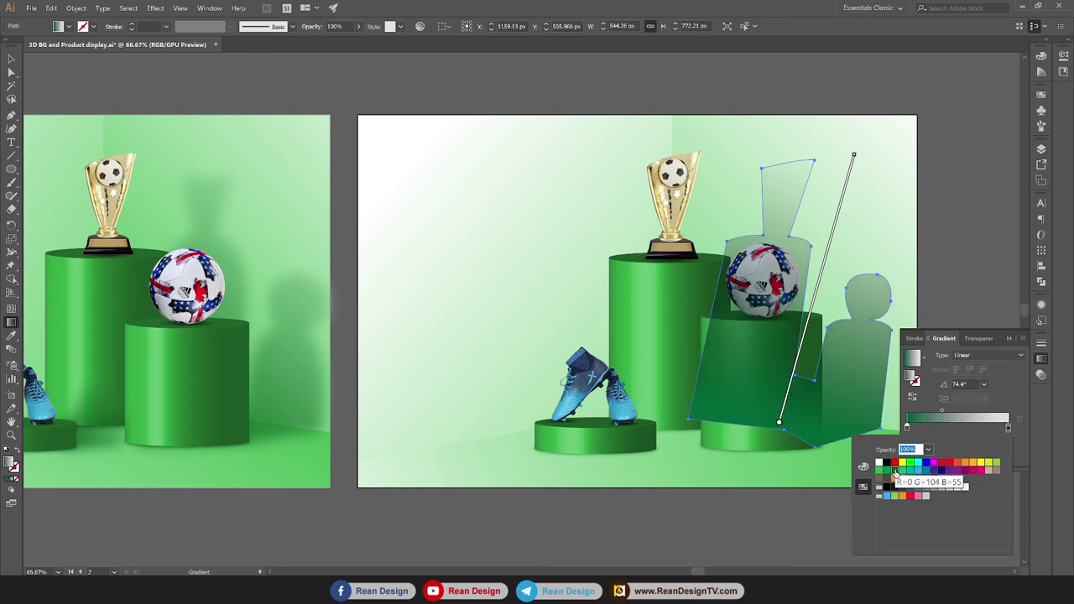
{"action": "left_click", "coordinate": [1010, 429]}
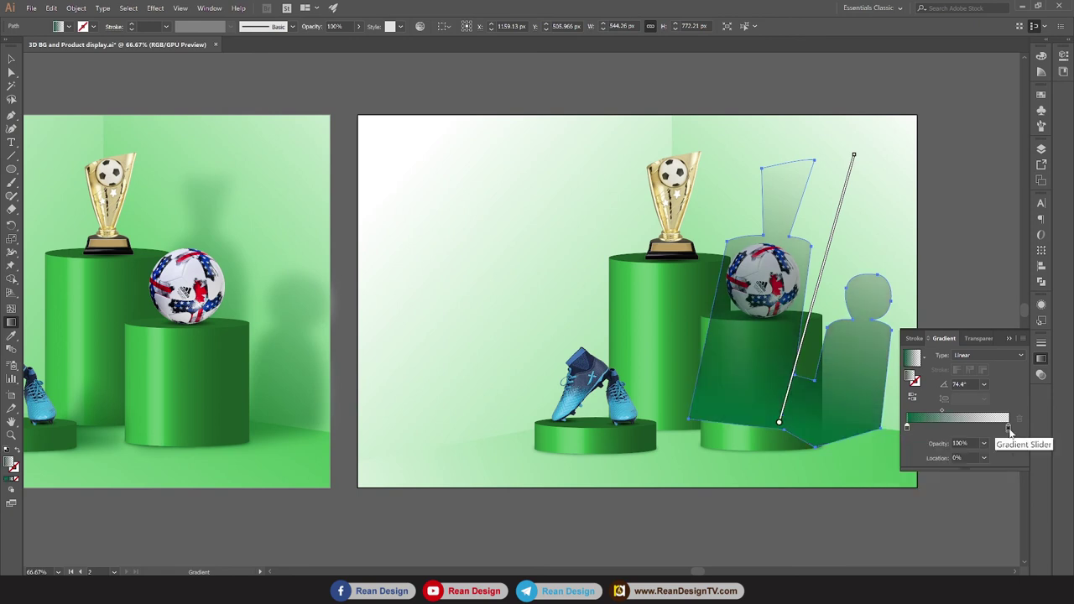
{"action": "double_click", "coordinate": [1010, 429]}
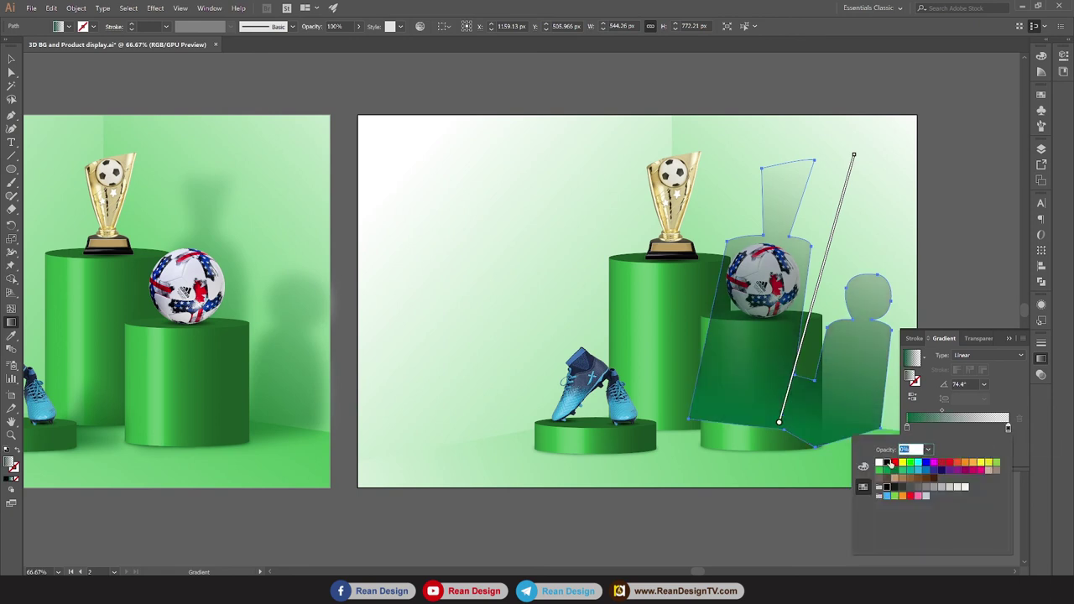
{"action": "type", "text": "0"}
{"action": "left_click", "coordinate": [879, 462]}
{"action": "left_click", "coordinate": [929, 452]}
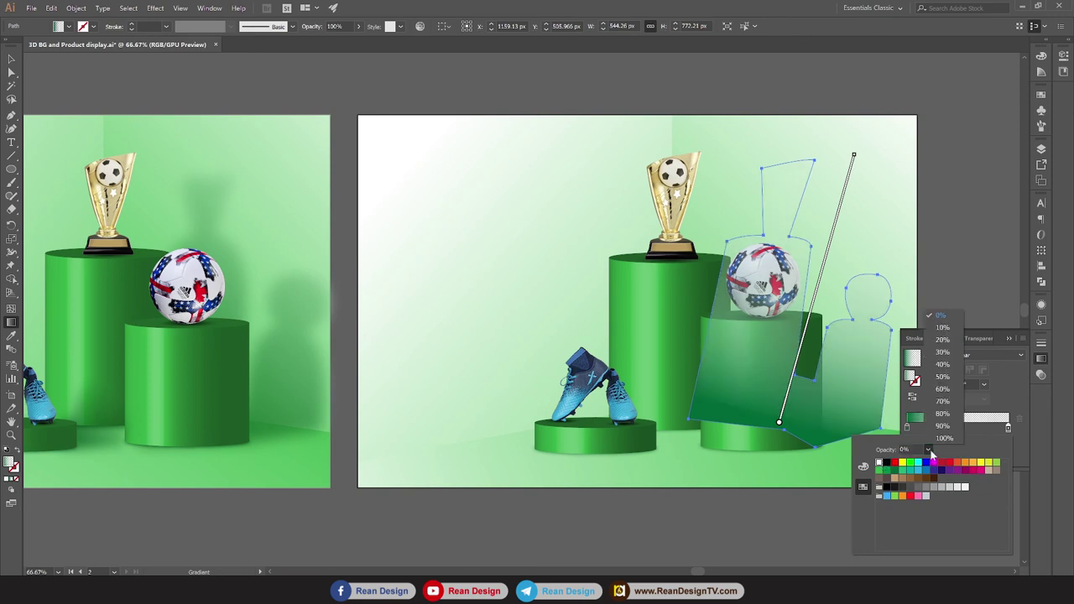
{"action": "left_click", "coordinate": [949, 437]}
{"action": "key", "text": "ctrl+z"}
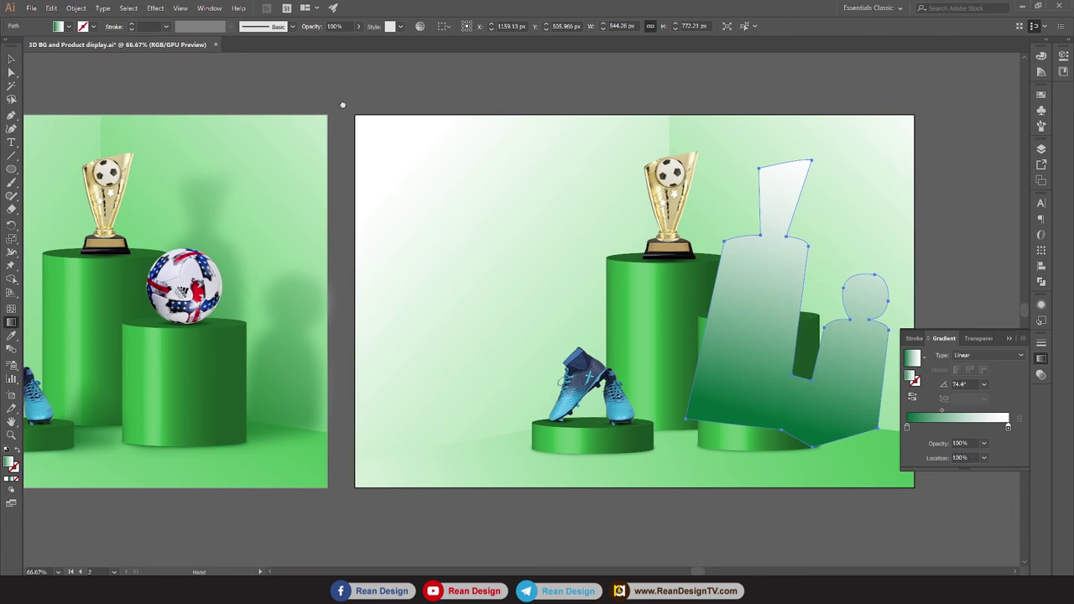
Pan the artwork, collapse the Gradient panel and deselect.
{"action": "left_click_drag", "start_coordinate": [343, 105], "coordinate": [278, 95]}
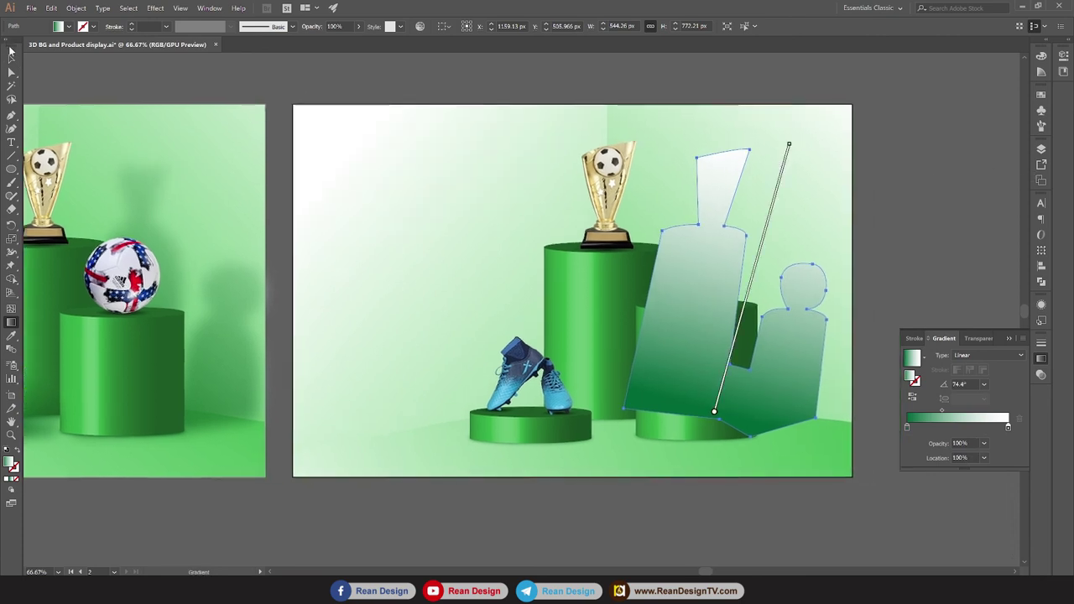
{"action": "left_click", "coordinate": [12, 58]}
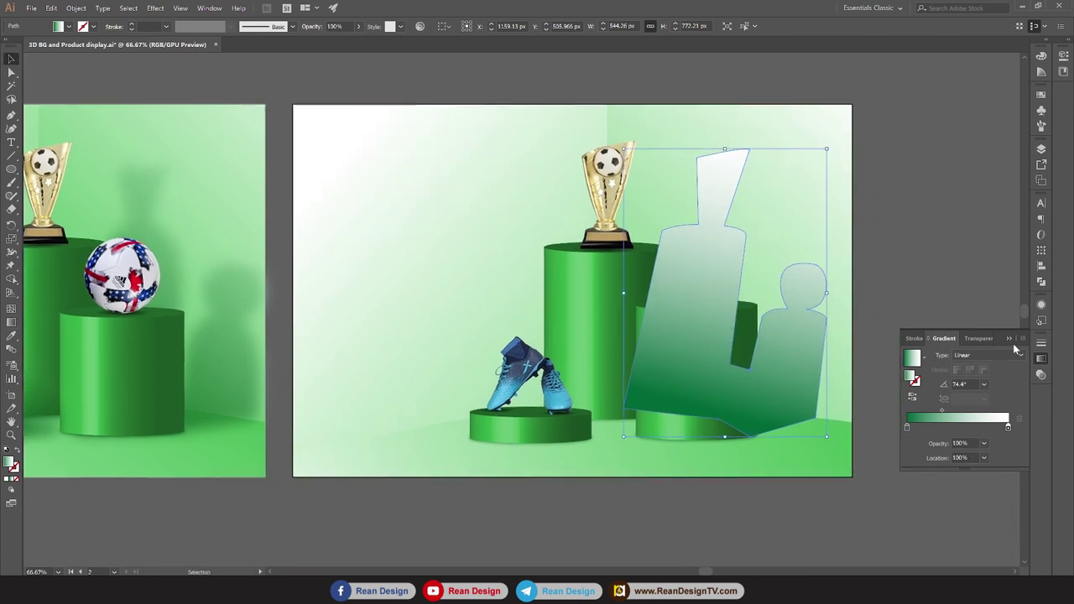
{"action": "left_click", "coordinate": [1010, 339]}
{"action": "left_click", "coordinate": [957, 296]}
Re-angle the figure shadow's gradient to run upward to the right.
{"action": "left_click", "coordinate": [795, 305]}
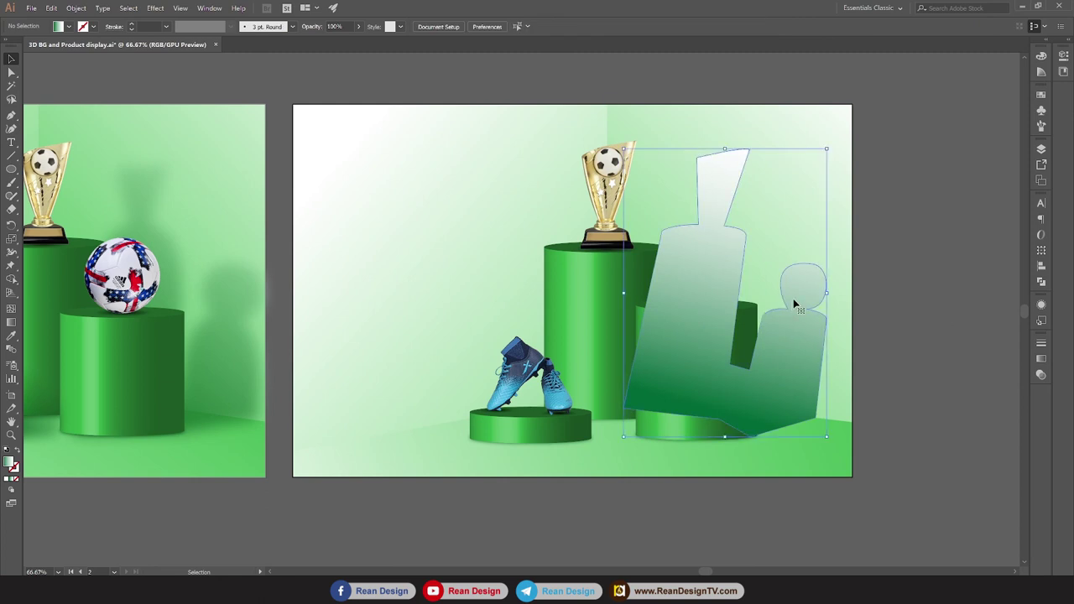
{"action": "key", "text": "g"}
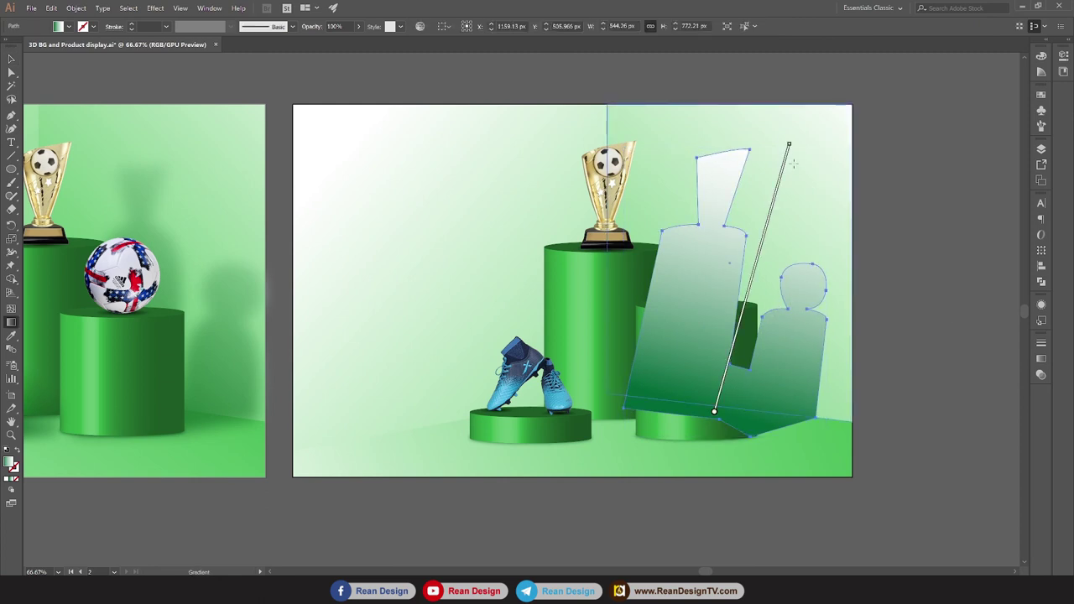
{"action": "left_click_drag", "start_coordinate": [793, 164], "coordinate": [800, 164]}
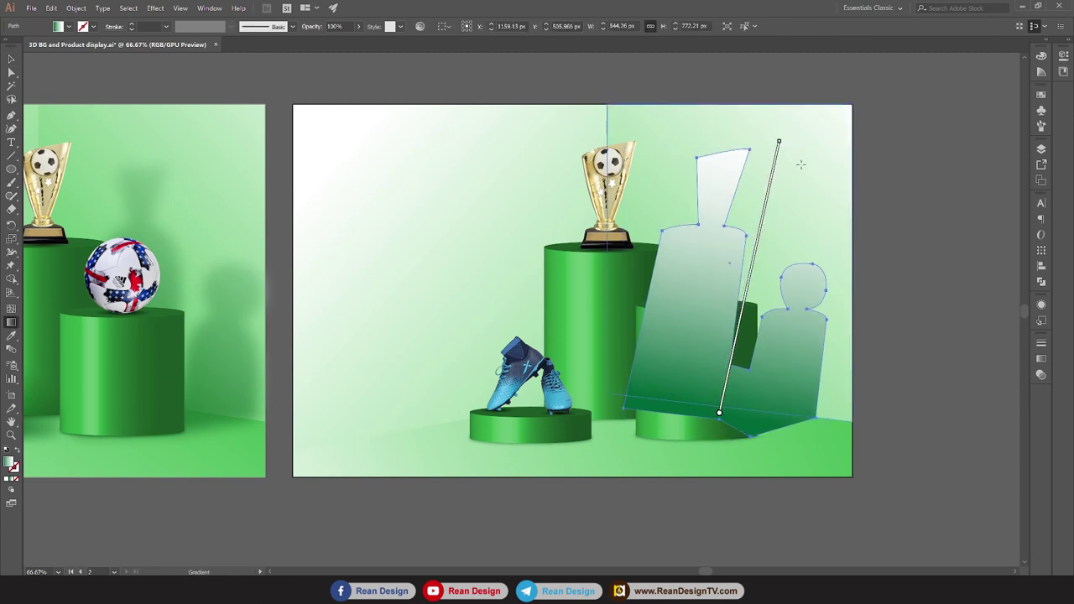
Send the shadow shapes to the back behind the podiums, then reselect the figure shadow.
{"action": "left_click", "coordinate": [12, 58]}
{"action": "left_click", "coordinate": [852, 249]}
{"action": "scroll", "coordinate": [881, 185], "scroll_direction": "up", "scroll_amount": 1}
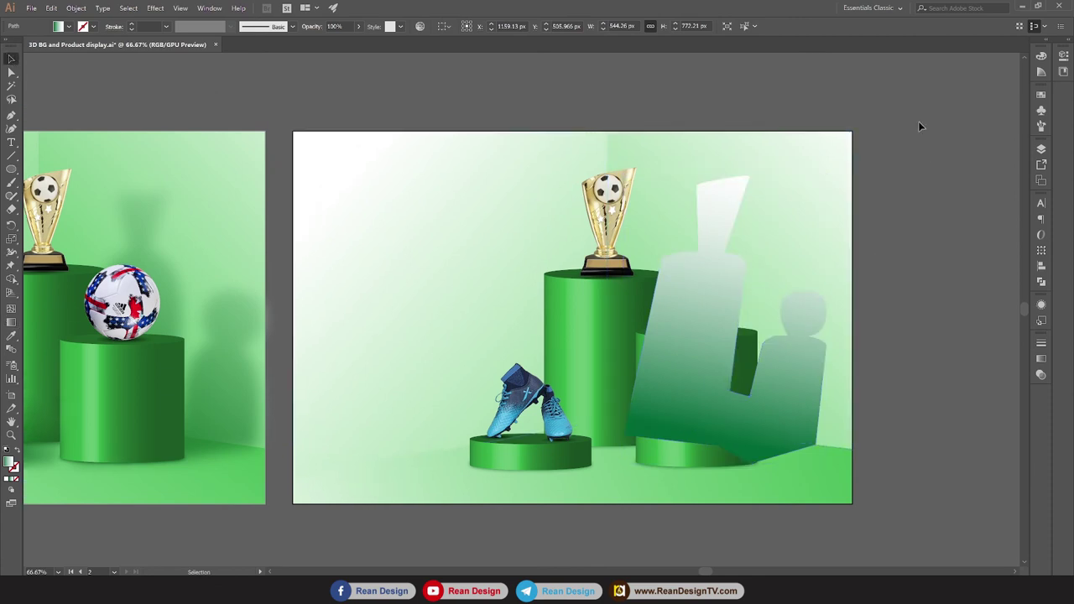
{"action": "key", "text": "ctrl+a"}
{"action": "right_click", "coordinate": [369, 120]}
{"action": "mouse_move", "coordinate": [399, 225]}
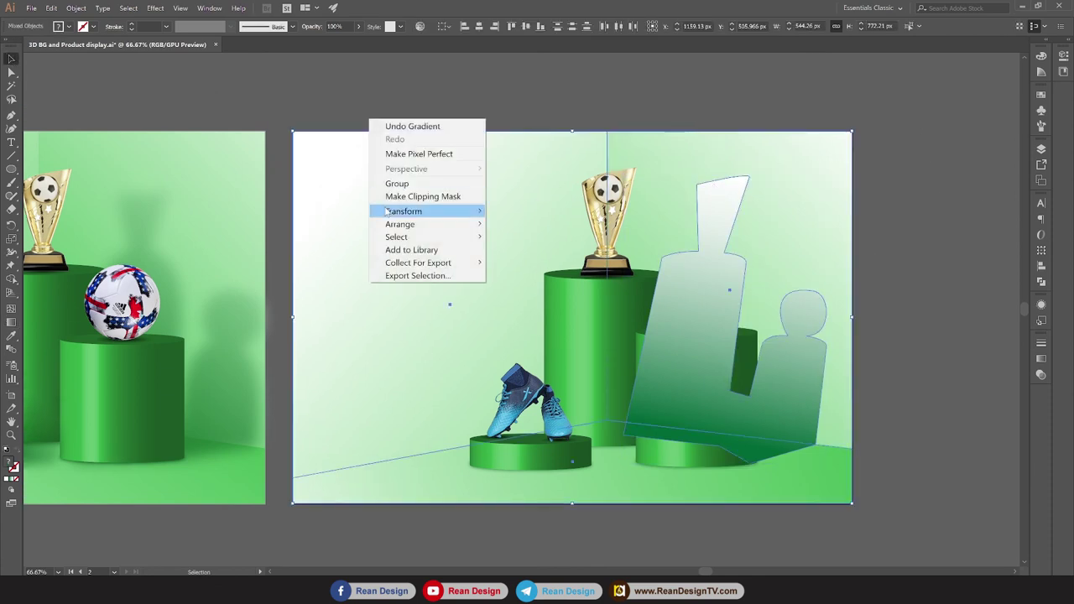
{"action": "left_click", "coordinate": [566, 262]}
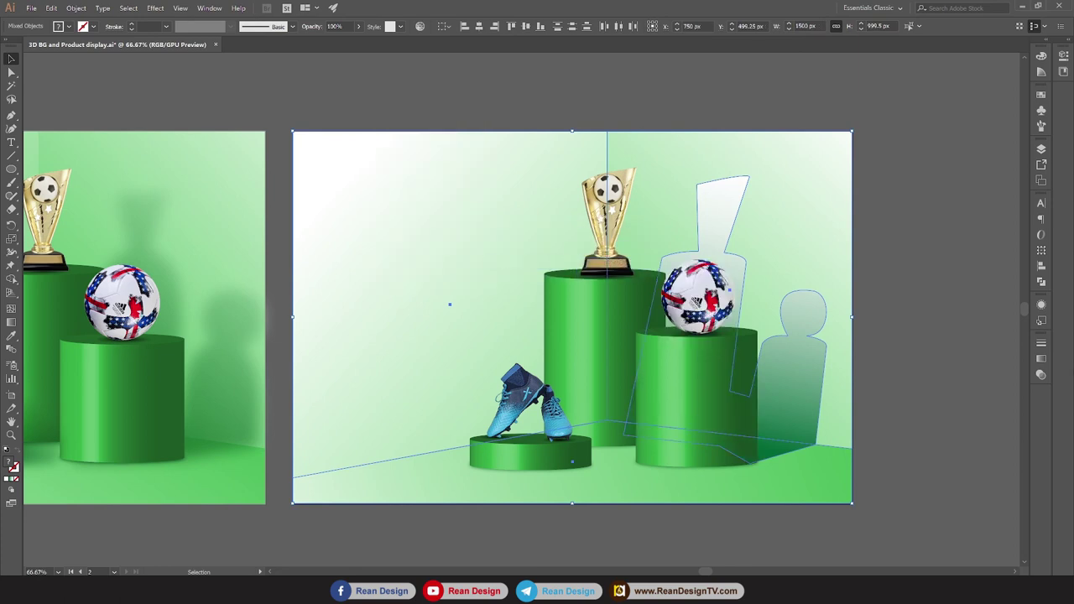
{"action": "left_click", "coordinate": [885, 287]}
{"action": "left_click", "coordinate": [793, 337]}
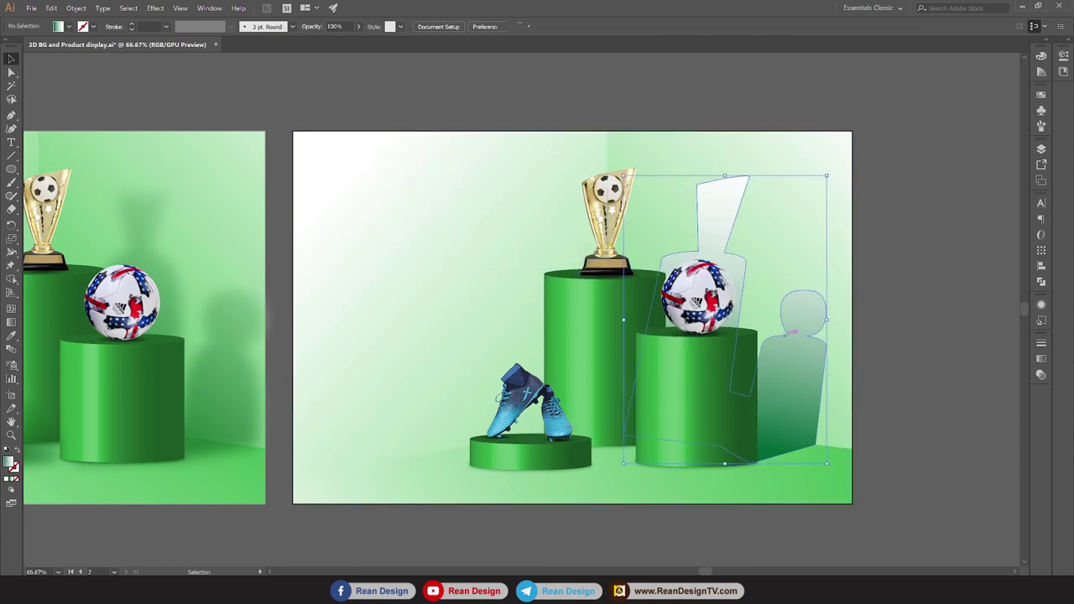
Set the figure shadow's Transparency blend mode to Multiply and its opacity to 80%.
{"action": "left_click", "coordinate": [1041, 375]}
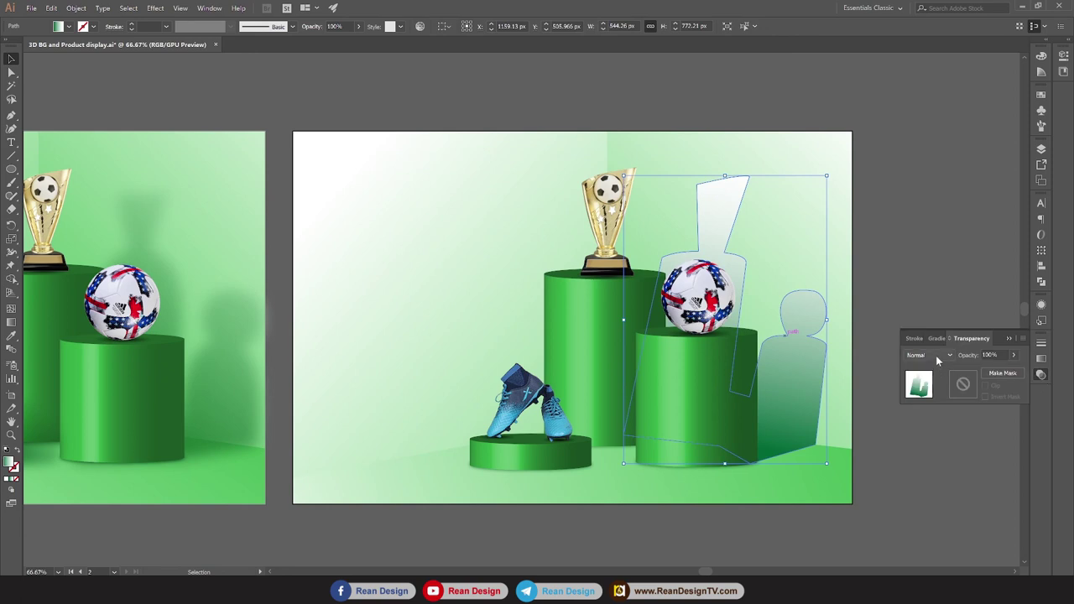
{"action": "left_click", "coordinate": [938, 360]}
{"action": "left_click", "coordinate": [934, 400]}
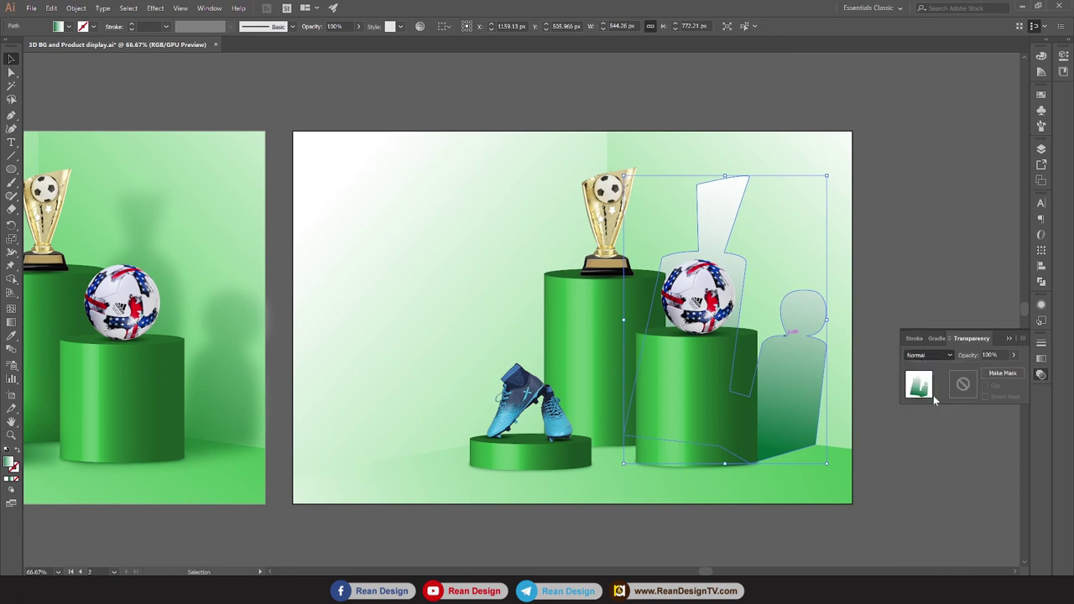
{"action": "left_click", "coordinate": [875, 228]}
{"action": "scroll", "coordinate": [875, 230], "scroll_direction": "down", "scroll_amount": 1}
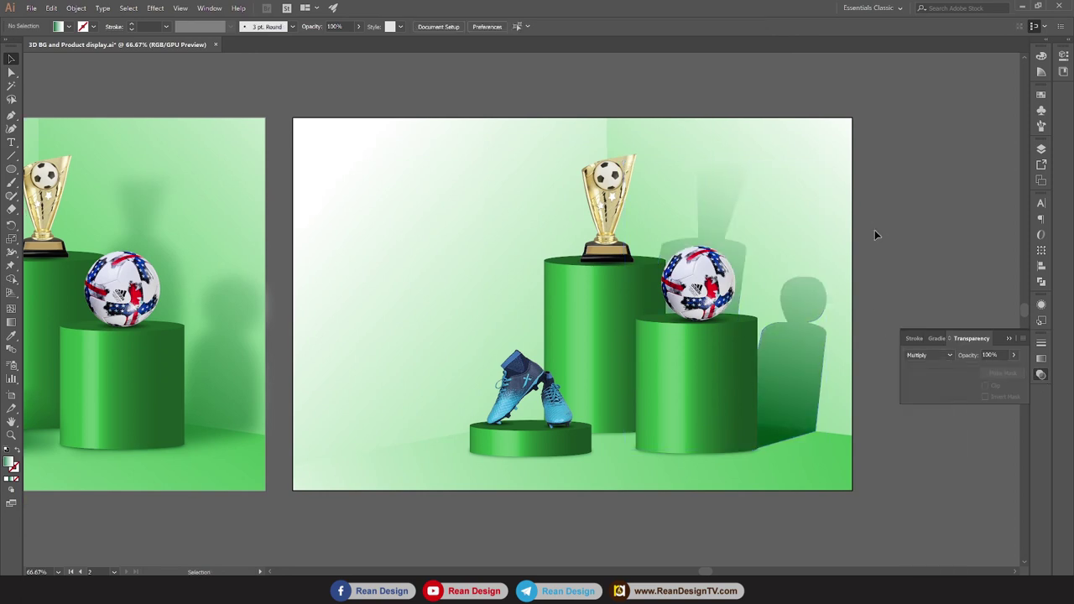
{"action": "left_click", "coordinate": [812, 327]}
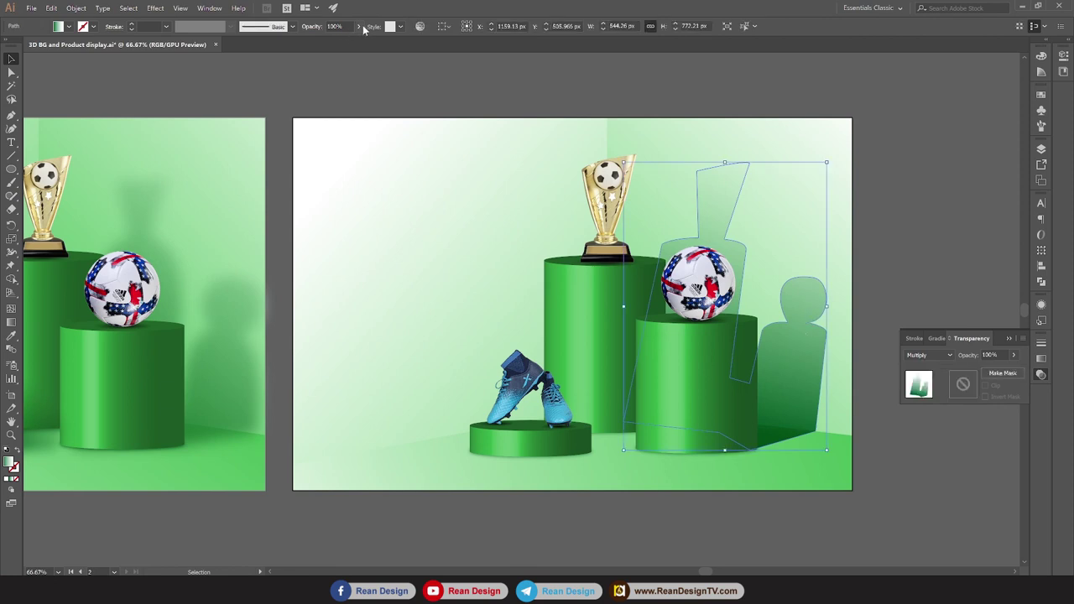
{"action": "type", "text": "80"}
{"action": "left_click", "coordinate": [580, 81]}
{"action": "left_click", "coordinate": [810, 311]}
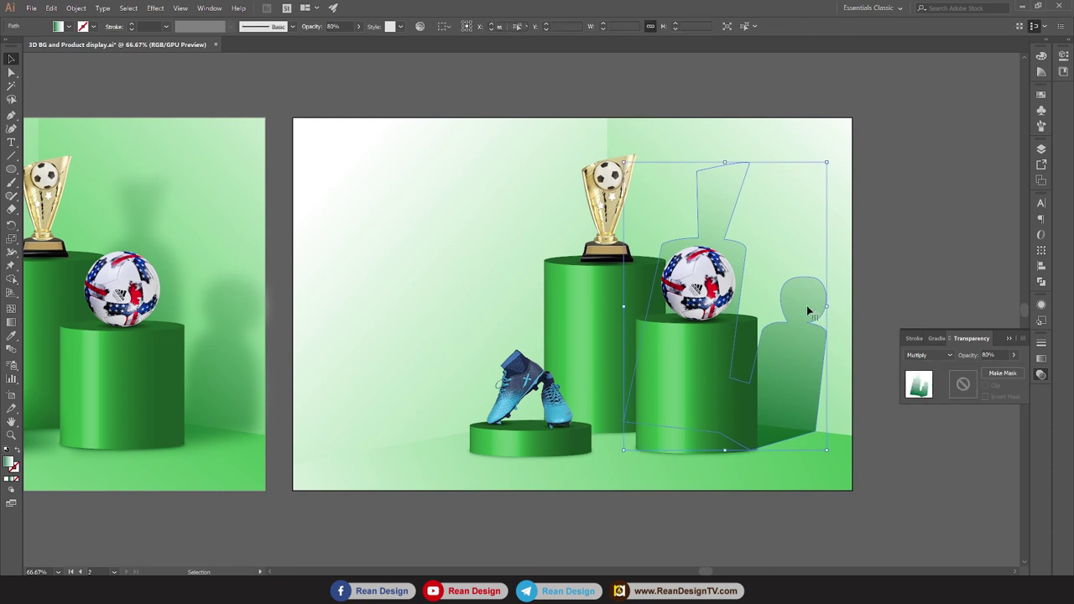
{"action": "left_click", "coordinate": [155, 8]}
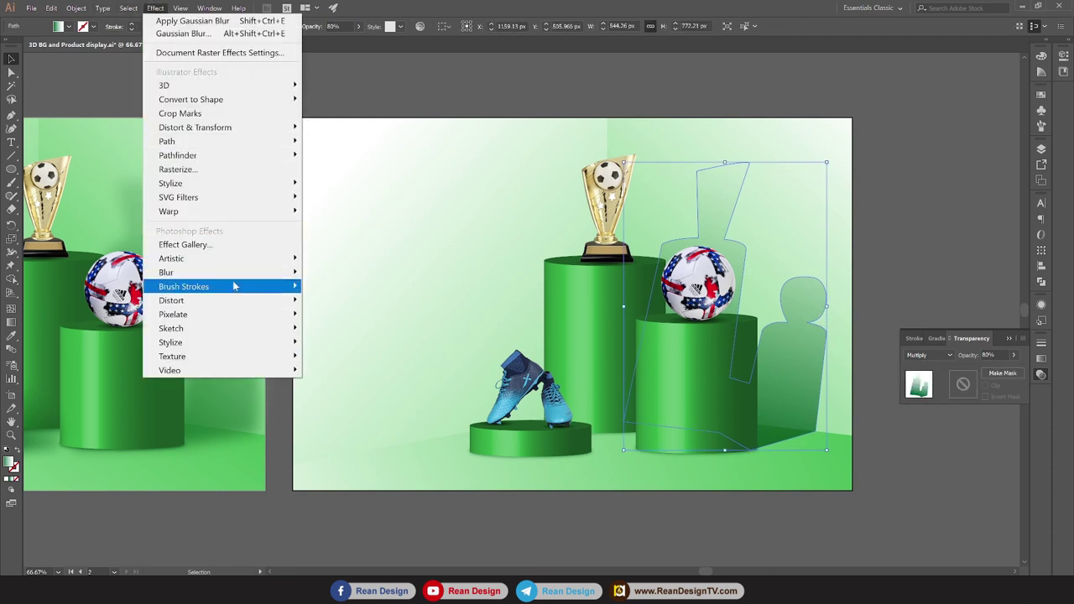
{"action": "mouse_move", "coordinate": [166, 272]}
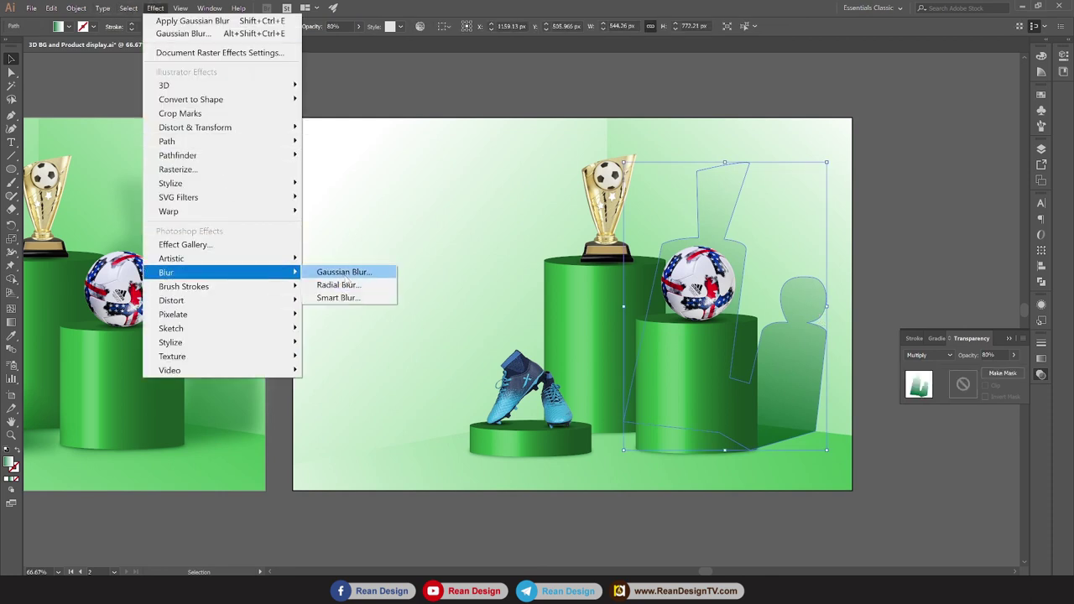
Apply an 18-pixel-radius Gaussian Blur to the figure shadow, then deselect.
{"action": "left_click", "coordinate": [340, 272]}
{"action": "left_click", "coordinate": [647, 414]}
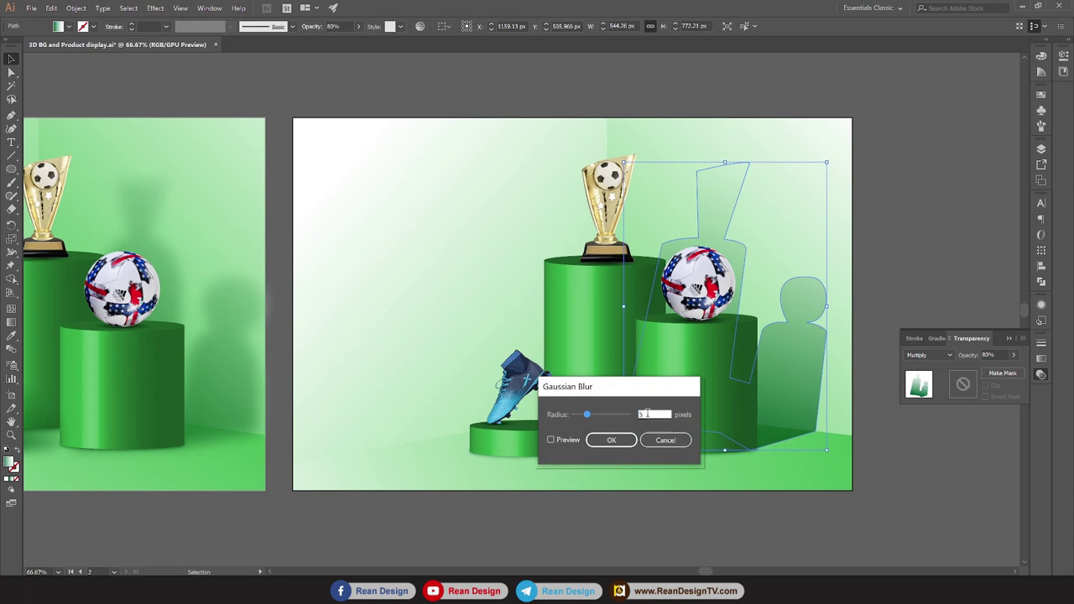
{"action": "left_click", "coordinate": [549, 441]}
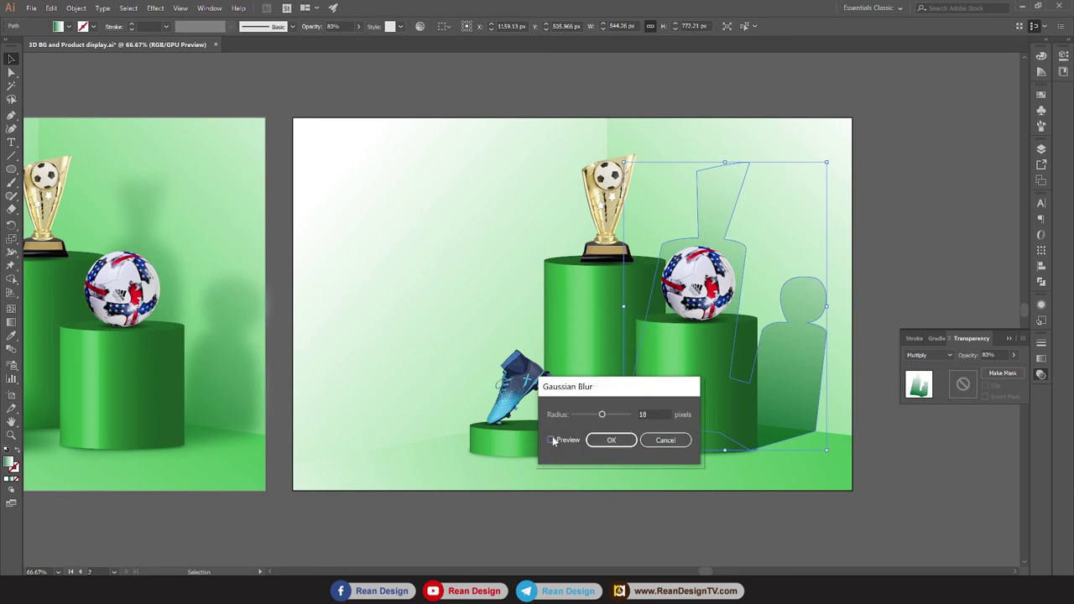
{"action": "left_click", "coordinate": [612, 440]}
{"action": "left_click", "coordinate": [889, 510]}
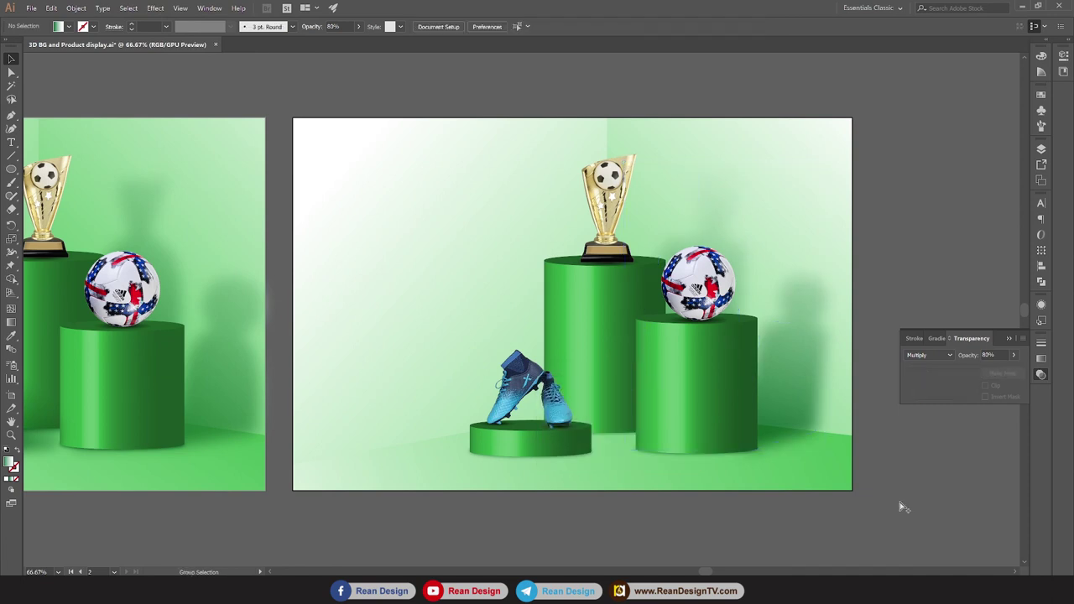
Zoom out to compare both artboards, zoom back to 50%, and close the transparency settings.
{"action": "scroll", "coordinate": [900, 501], "scroll_direction": "down", "scroll_amount": 2}
{"action": "key", "text": "ctrl+minus"}
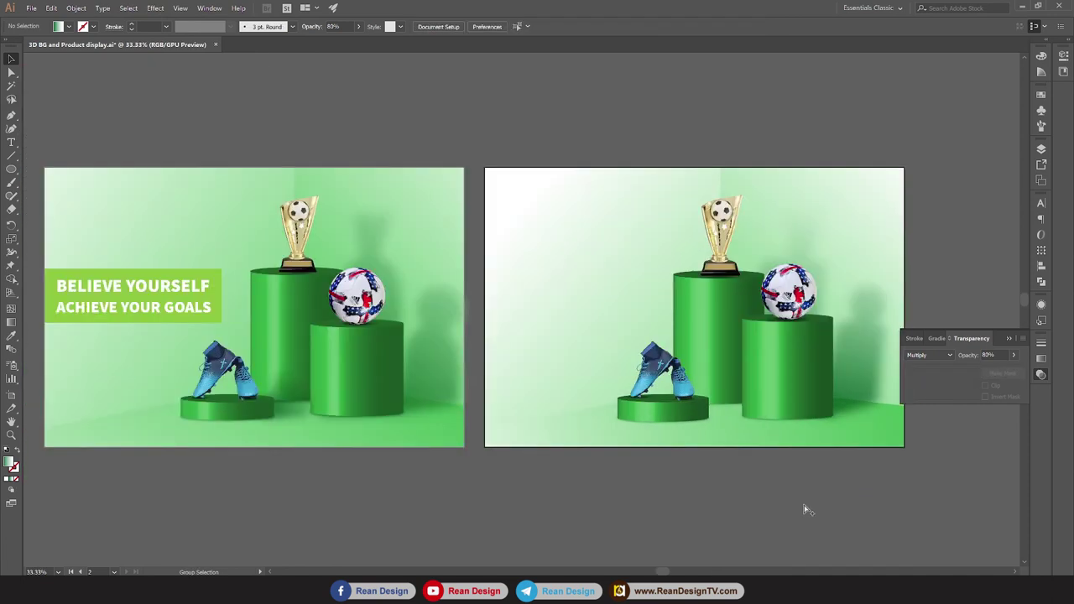
{"action": "key", "text": "ctrl+plus"}
{"action": "left_click", "coordinate": [1007, 339]}
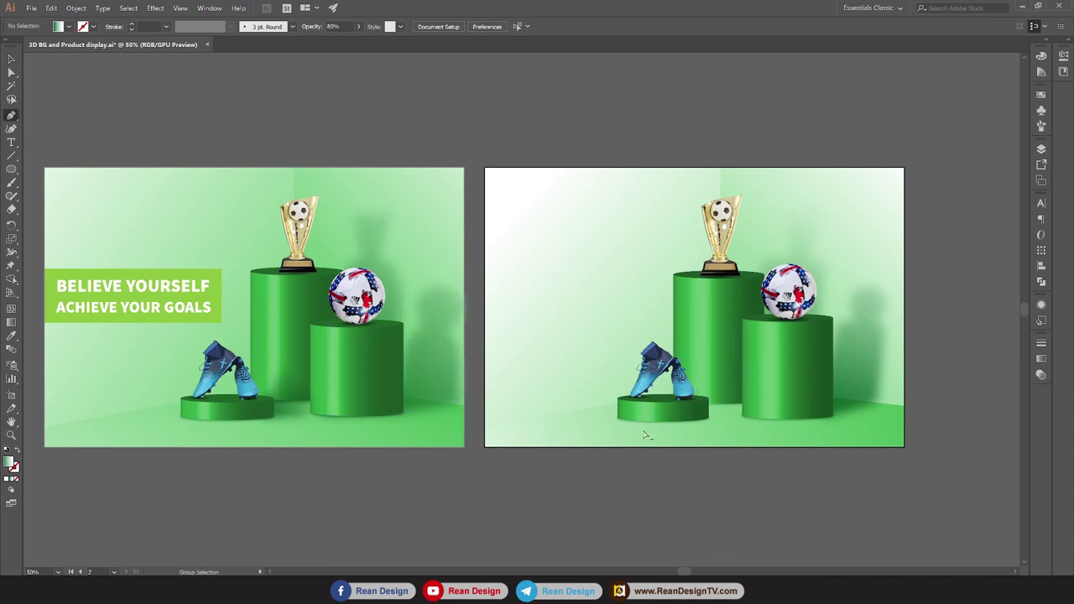
{"action": "scroll", "coordinate": [697, 424], "scroll_direction": "up", "scroll_amount": 1}
Pen-draw a closed notched shape from the boots' podium base up toward the right podium, then select it.
{"action": "left_click", "coordinate": [699, 416]}
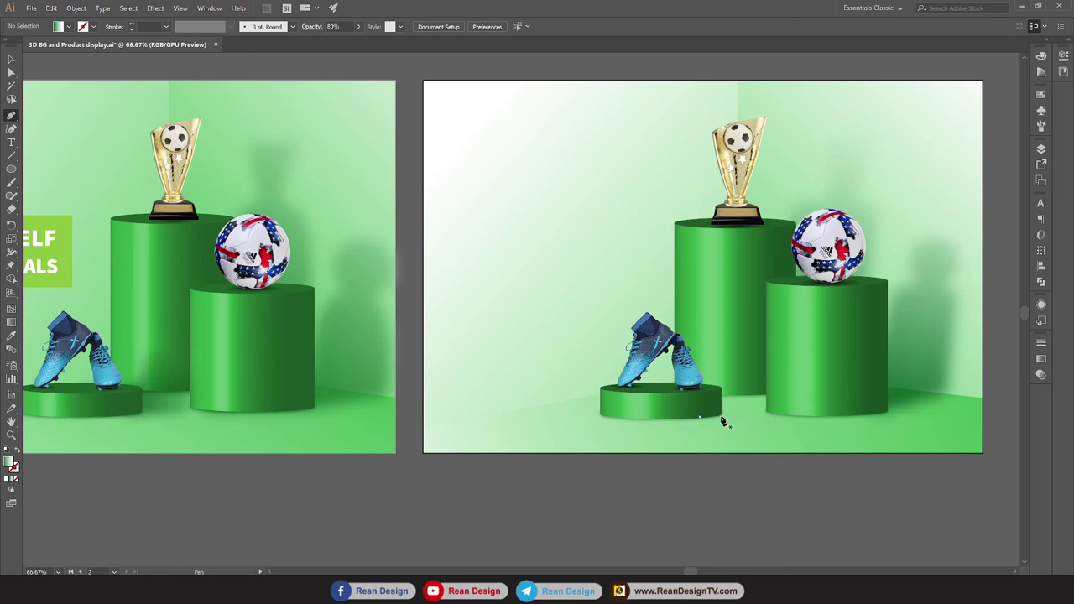
{"action": "left_click", "coordinate": [754, 414]}
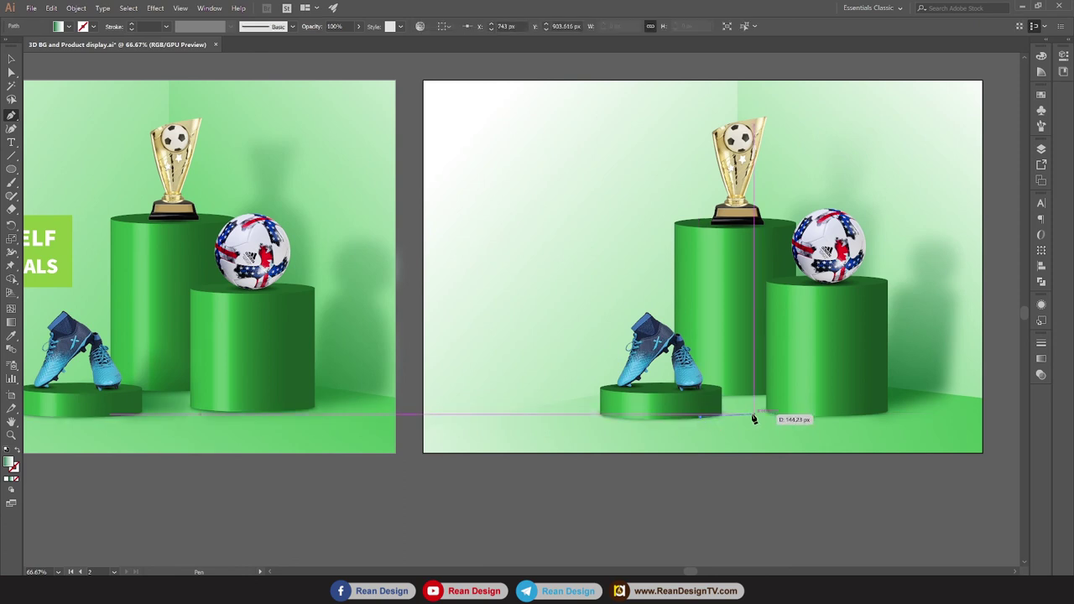
{"action": "left_click", "coordinate": [783, 356]}
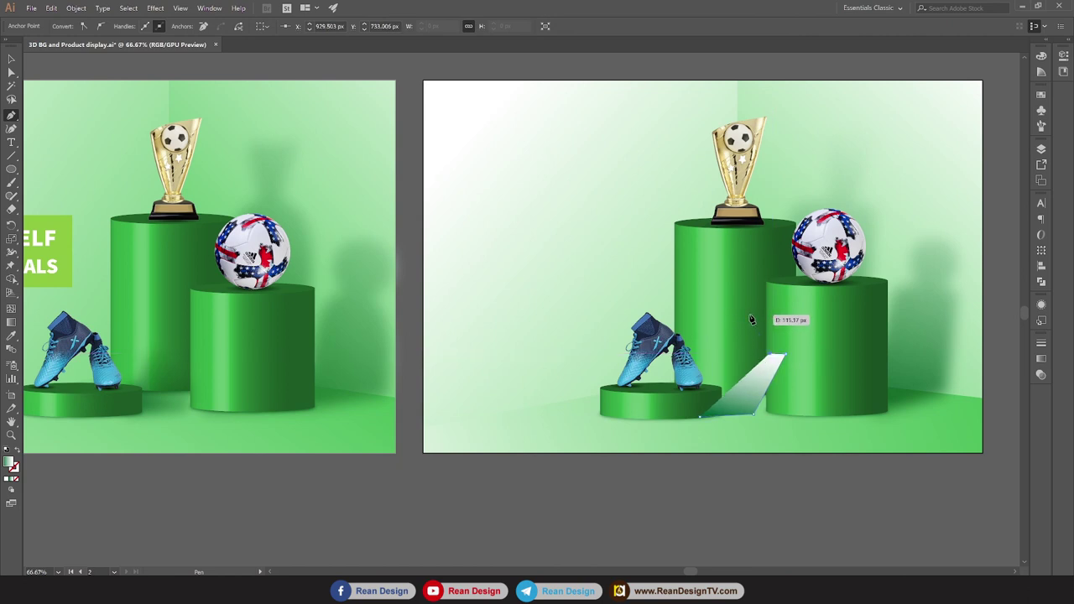
{"action": "left_click", "coordinate": [751, 322]}
{"action": "left_click", "coordinate": [722, 327]}
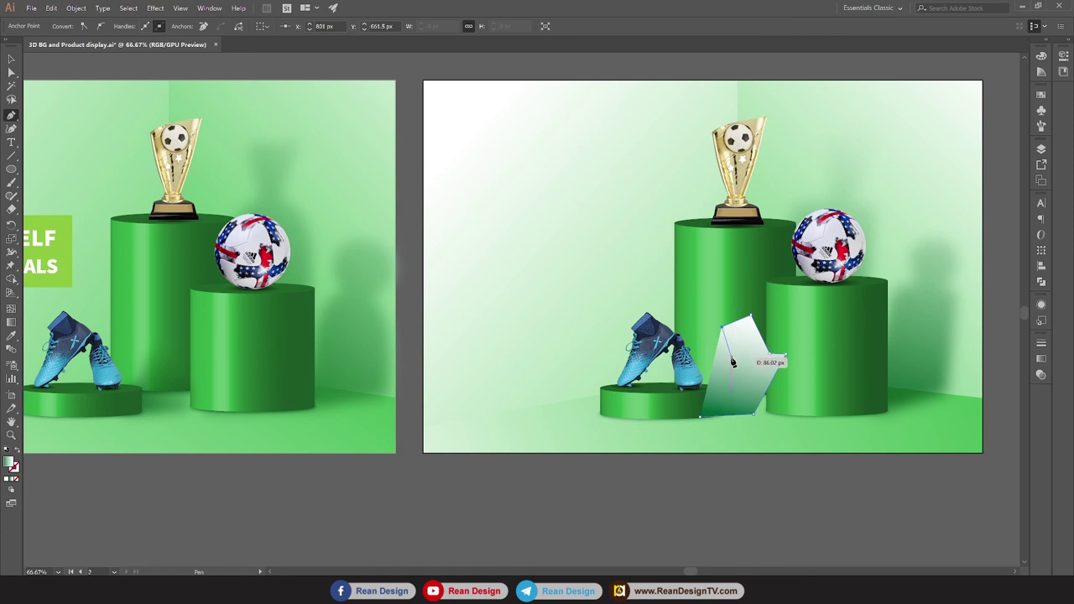
{"action": "left_click", "coordinate": [739, 363]}
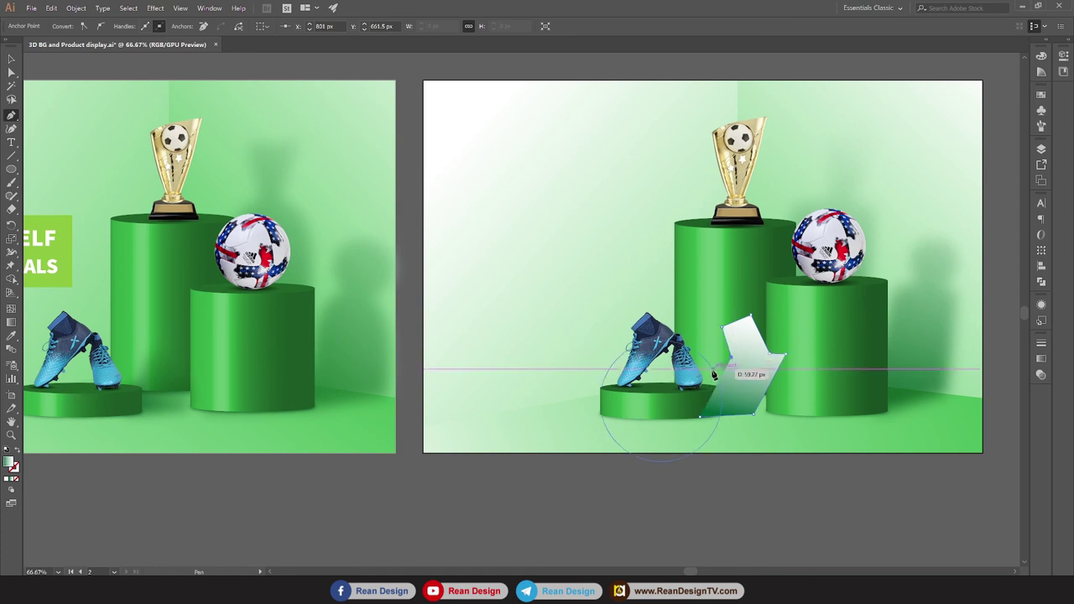
{"action": "left_click", "coordinate": [704, 422]}
{"action": "key", "text": "v"}
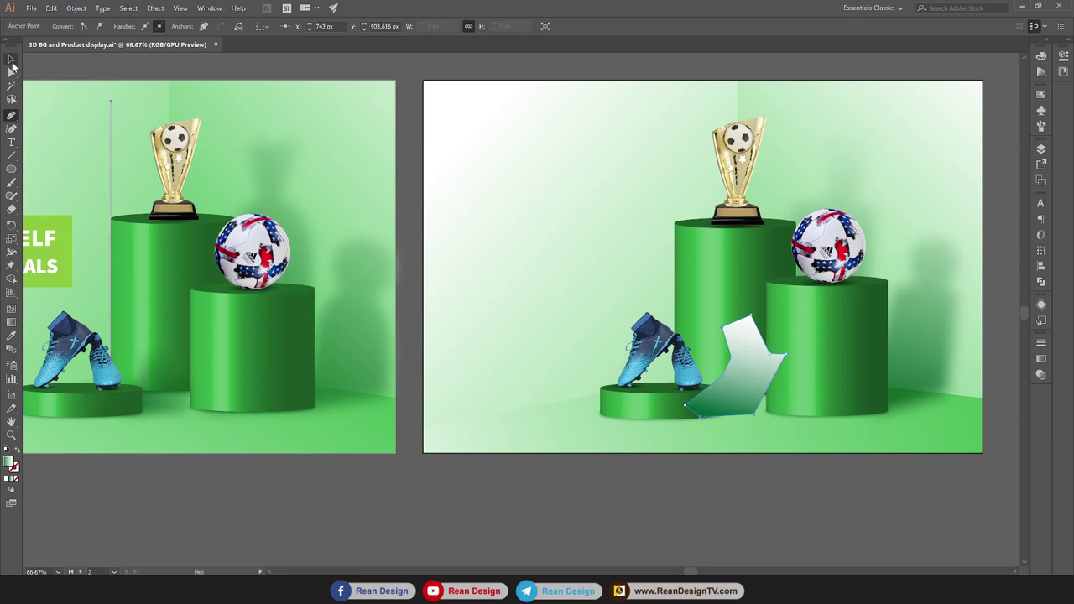
{"action": "left_click", "coordinate": [751, 365]}
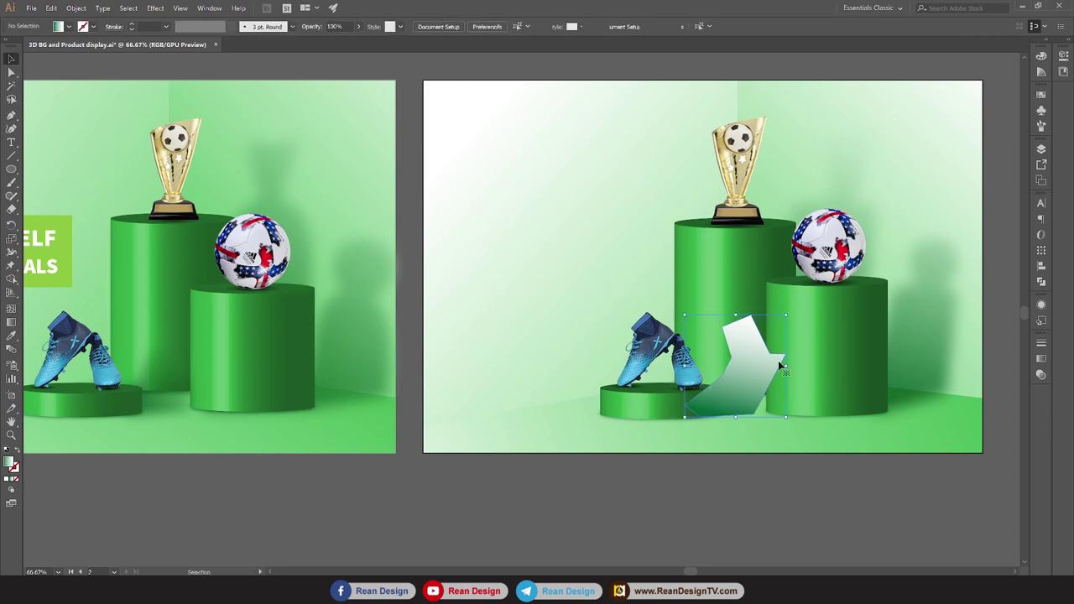
Set the shadow shape's blend mode to Multiply in the Transparency panel.
{"action": "left_click", "coordinate": [1041, 305]}
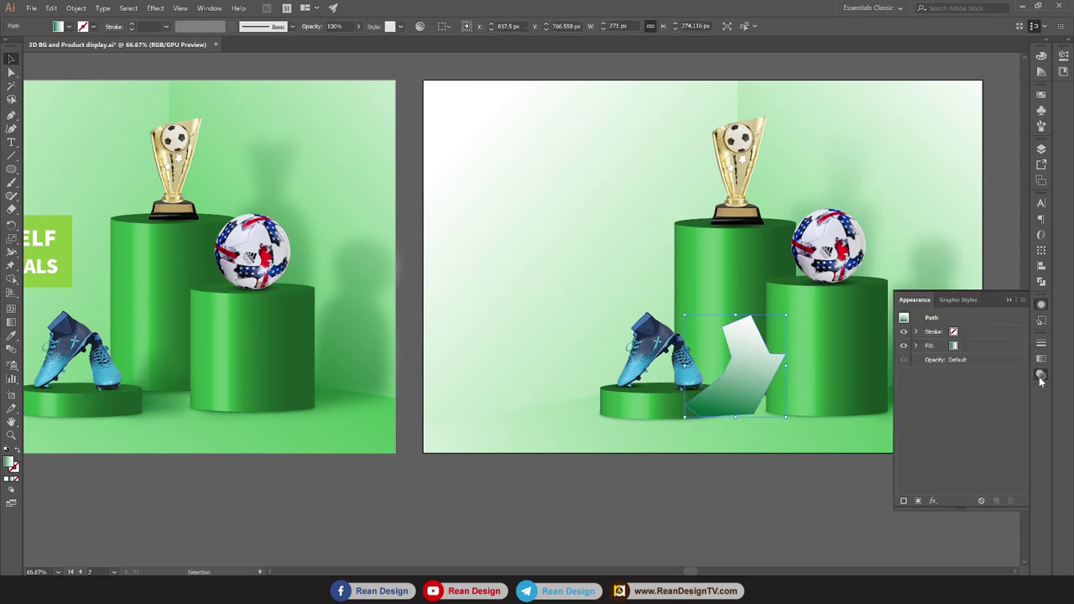
{"action": "left_click", "coordinate": [1040, 377]}
{"action": "left_click", "coordinate": [940, 358]}
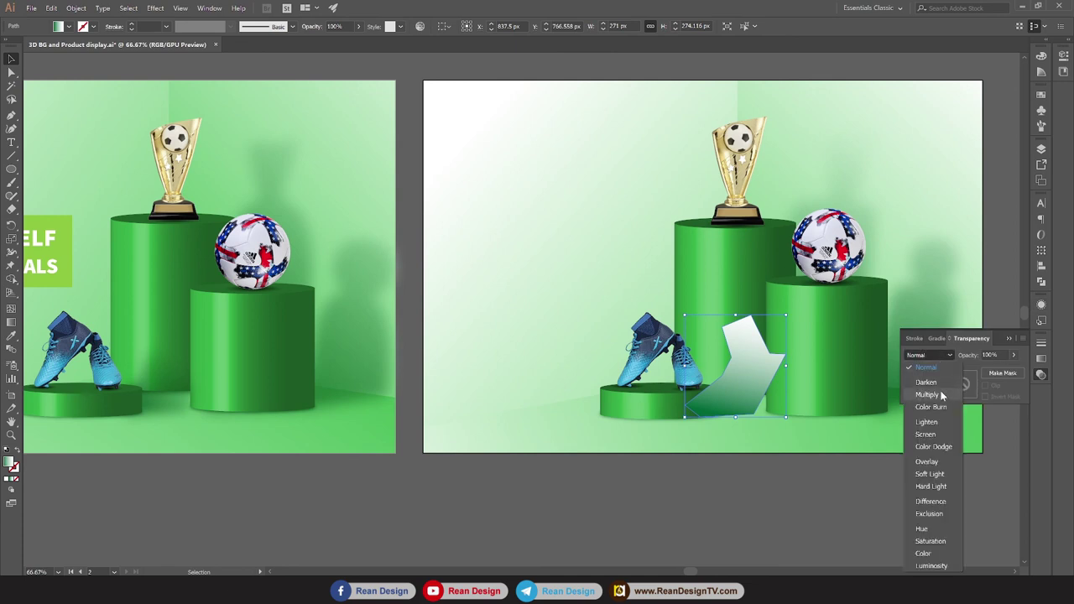
{"action": "left_click", "coordinate": [938, 393]}
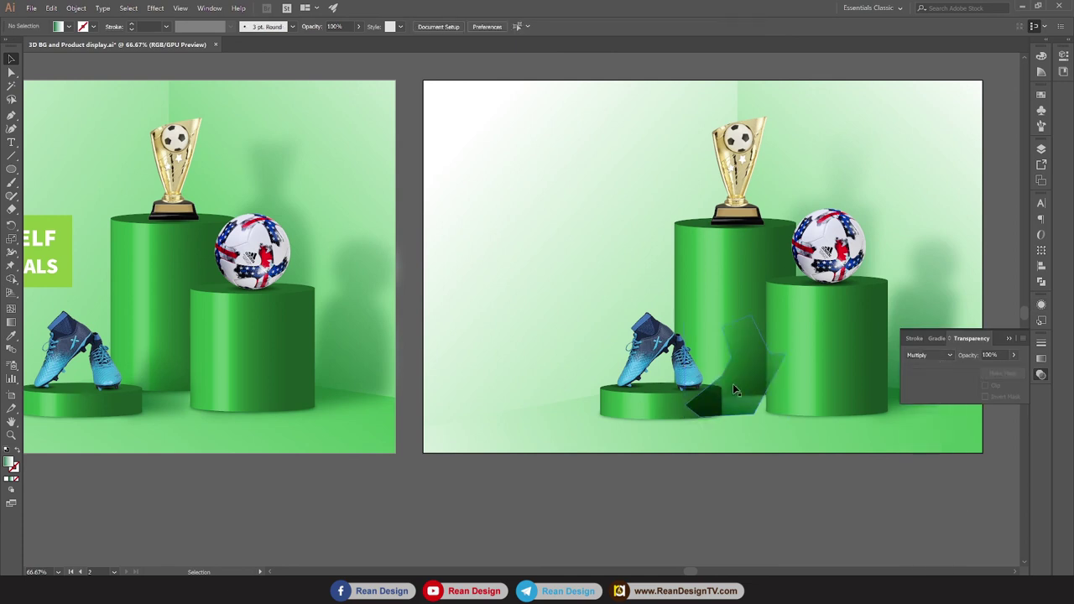
Apply an 18-pixel Gaussian Blur to the shadow shape.
{"action": "left_click", "coordinate": [152, 8]}
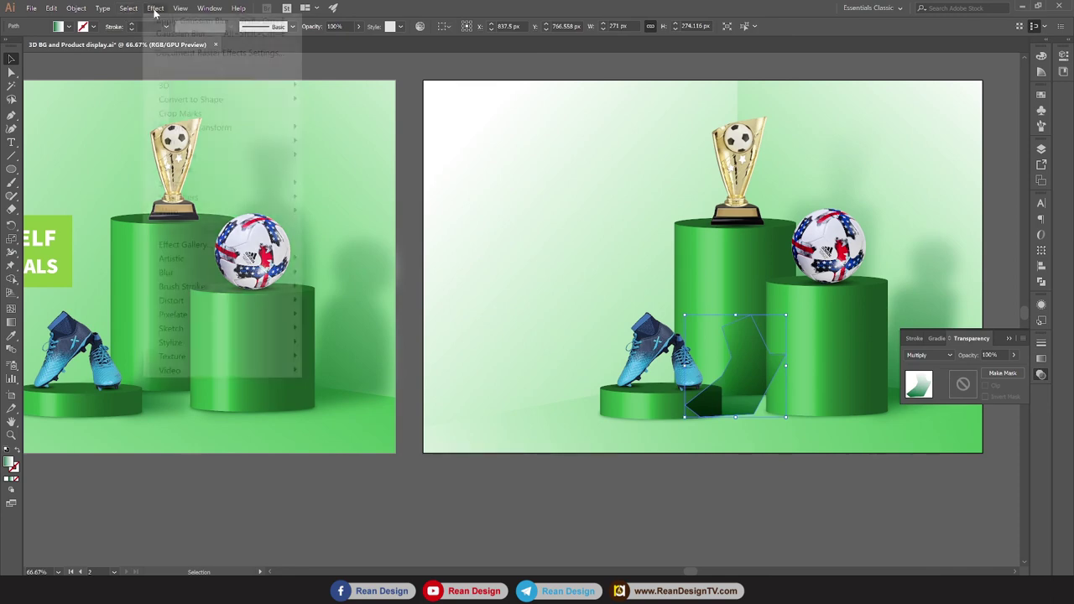
{"action": "left_click", "coordinate": [129, 9]}
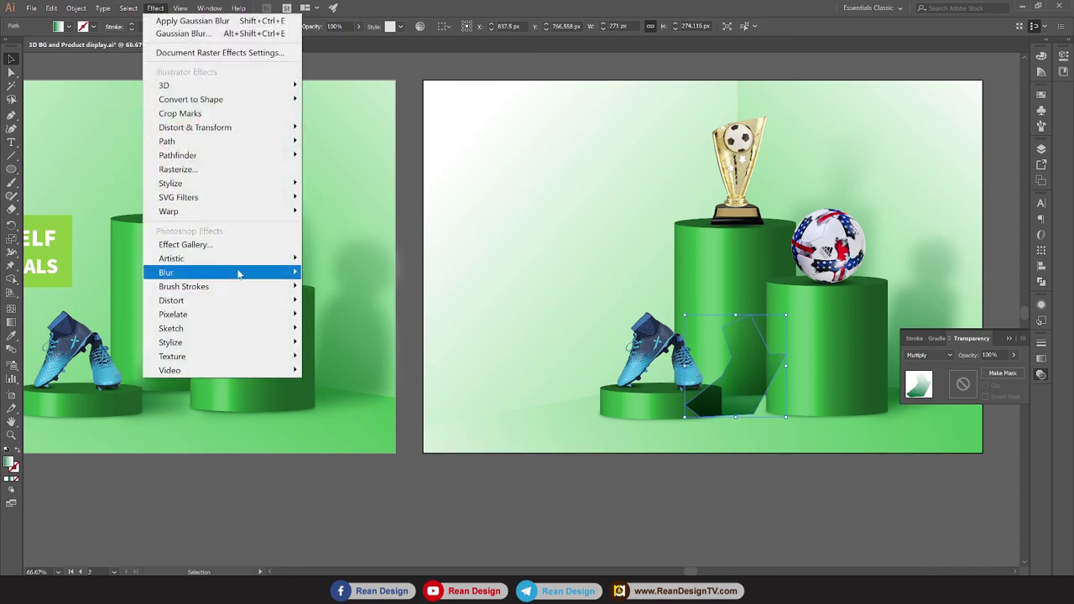
{"action": "mouse_move", "coordinate": [221, 272]}
{"action": "left_click", "coordinate": [350, 279]}
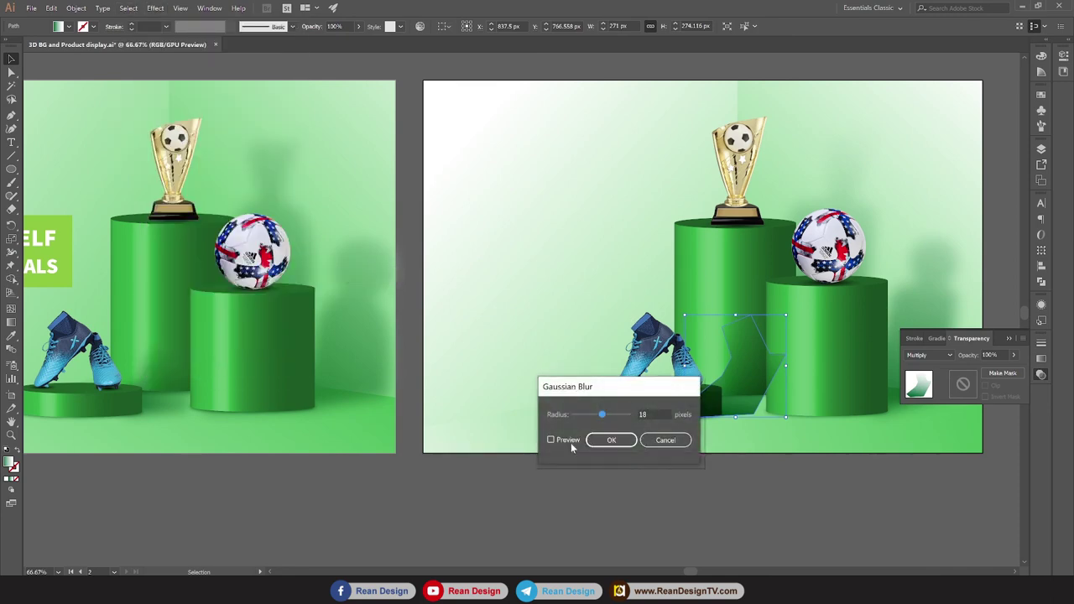
{"action": "left_click", "coordinate": [567, 440]}
{"action": "left_click", "coordinate": [611, 440]}
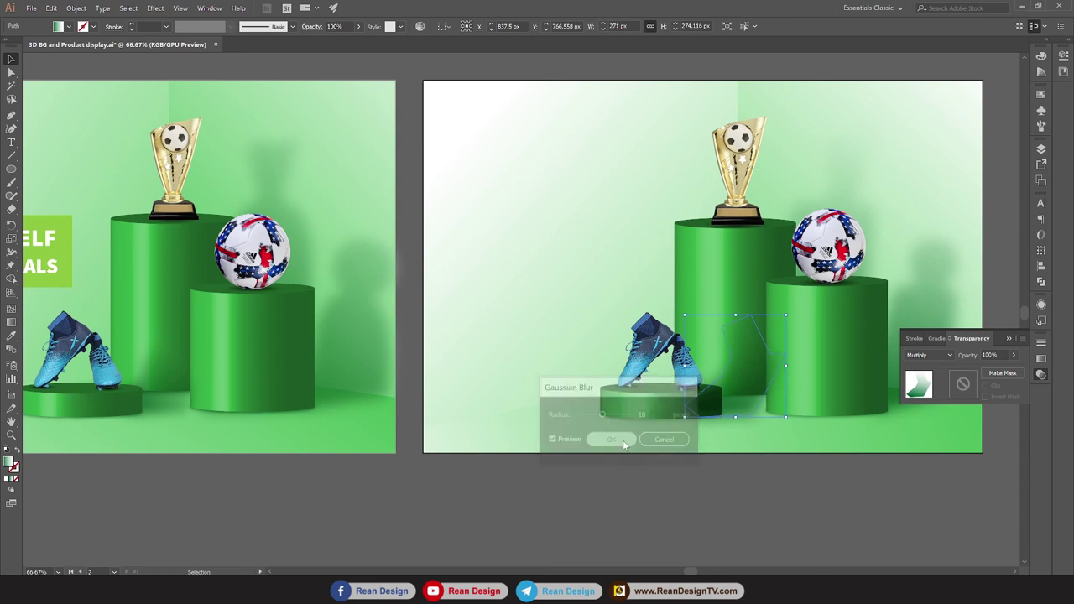
Set the shadow's opacity to 80% and deselect to check the result.
{"action": "left_click", "coordinate": [348, 26]}
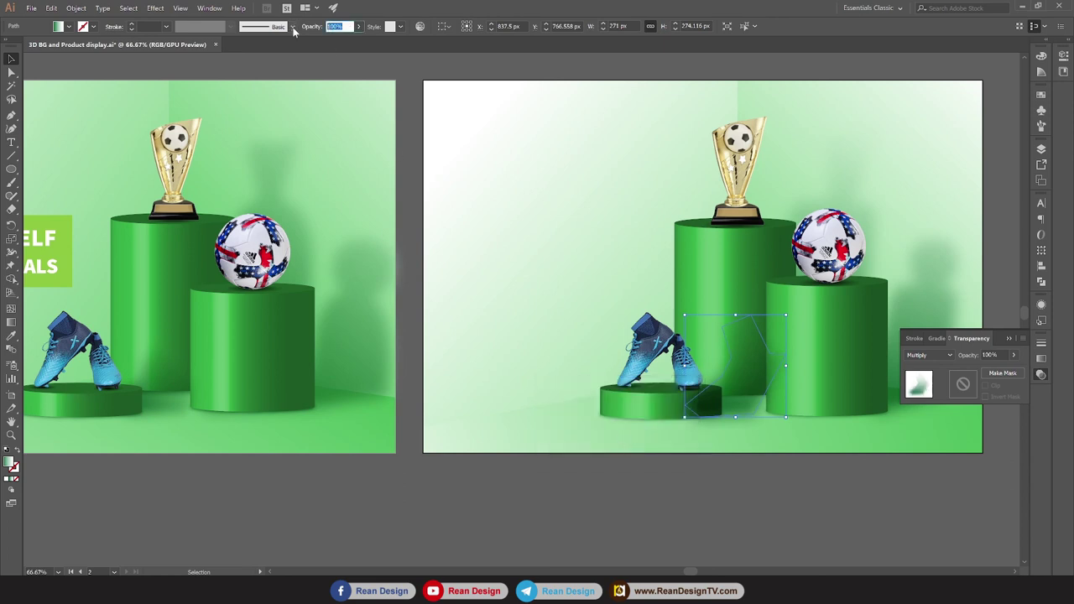
{"action": "type", "text": "80"}
{"action": "key", "text": "Return"}
{"action": "left_click", "coordinate": [670, 503]}
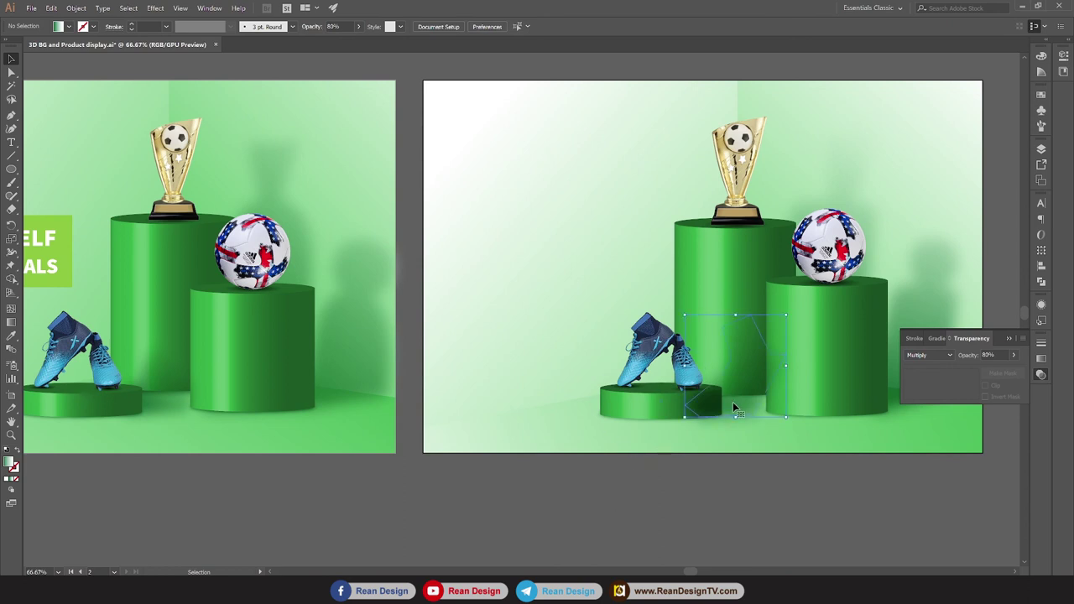
Select the shoes, small podium and shadows, leaving out the right-side shadow.
{"action": "left_click", "coordinate": [735, 409]}
{"action": "key", "text": "ctrl+shift+a"}
{"action": "left_click_drag", "start_coordinate": [683, 377], "coordinate": [680, 372]}
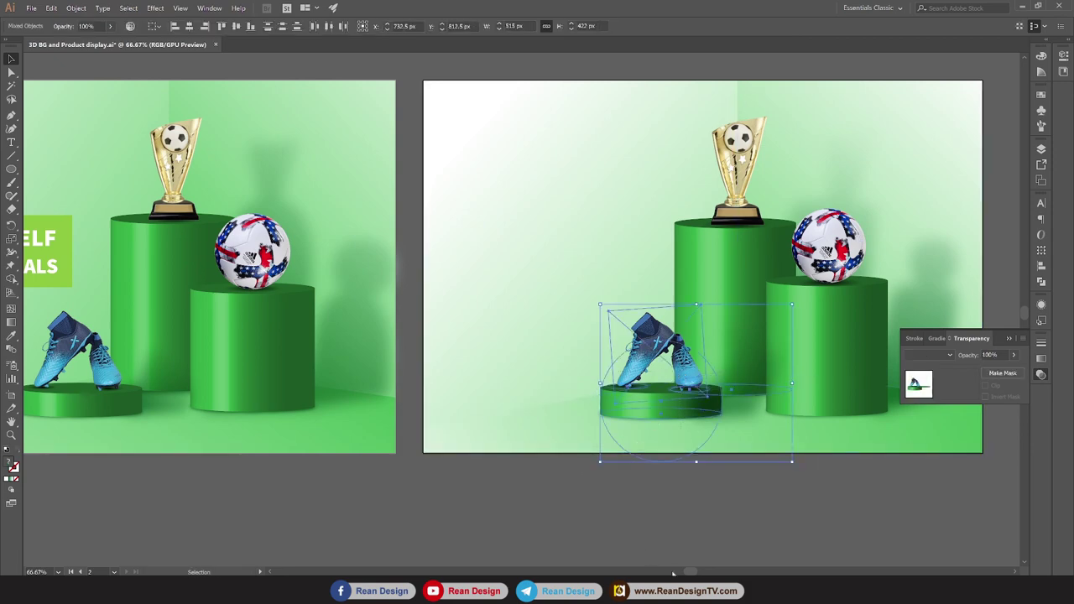
{"action": "scroll", "coordinate": [679, 404], "scroll_direction": "up", "scroll_amount": 3, "text": "alt"}
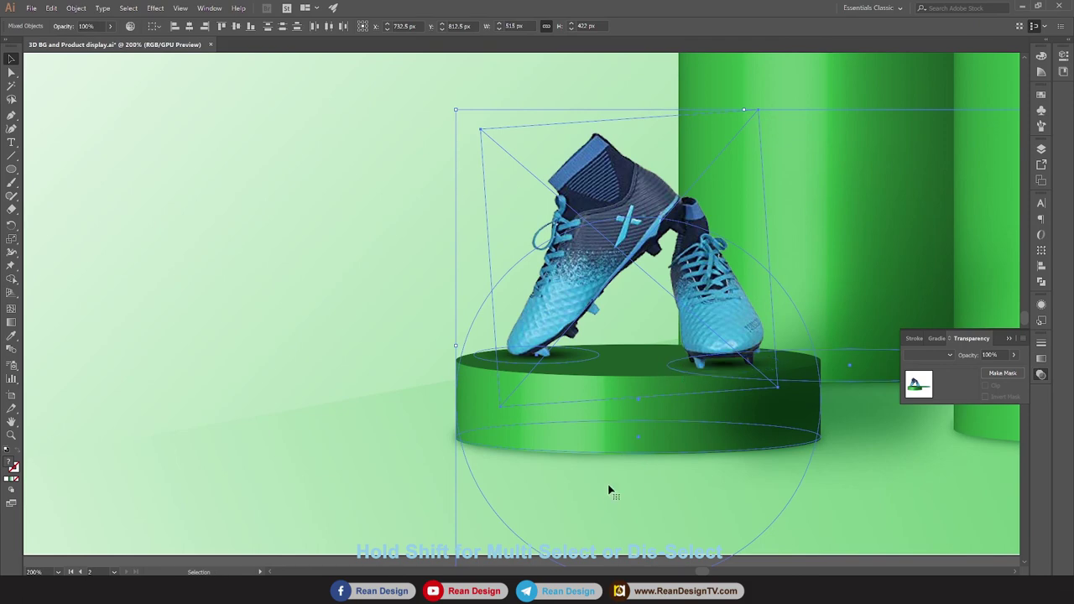
{"action": "scroll", "coordinate": [609, 489], "scroll_direction": "down", "scroll_amount": 2, "text": "alt"}
{"action": "scroll", "coordinate": [729, 431], "scroll_direction": "up", "scroll_amount": 1, "text": "alt"}
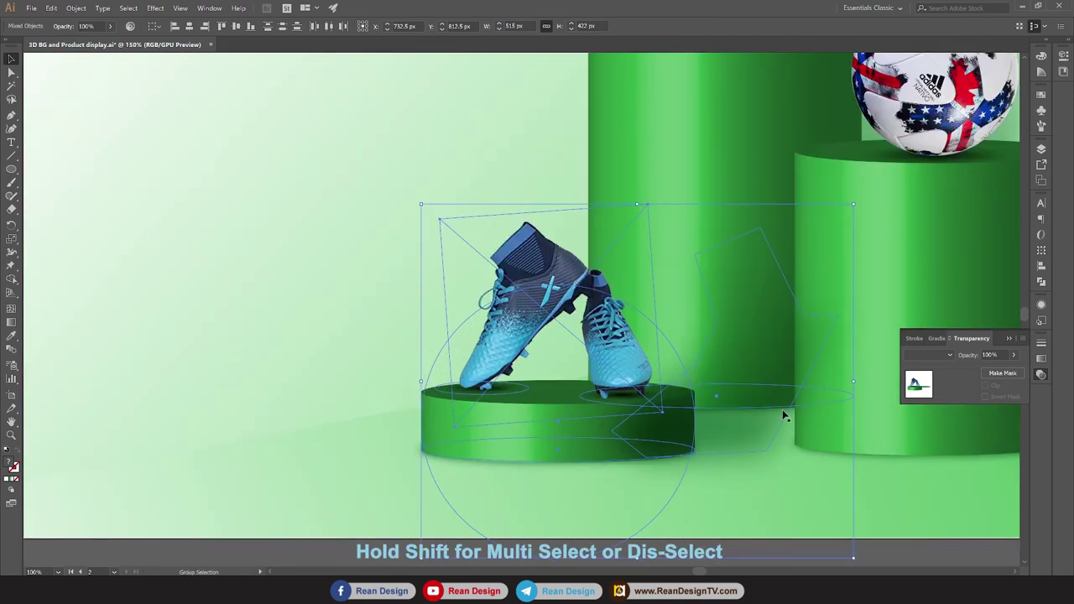
{"action": "left_click", "coordinate": [852, 404], "text": "shift"}
{"action": "scroll", "coordinate": [588, 470], "scroll_direction": "down", "scroll_amount": 1}
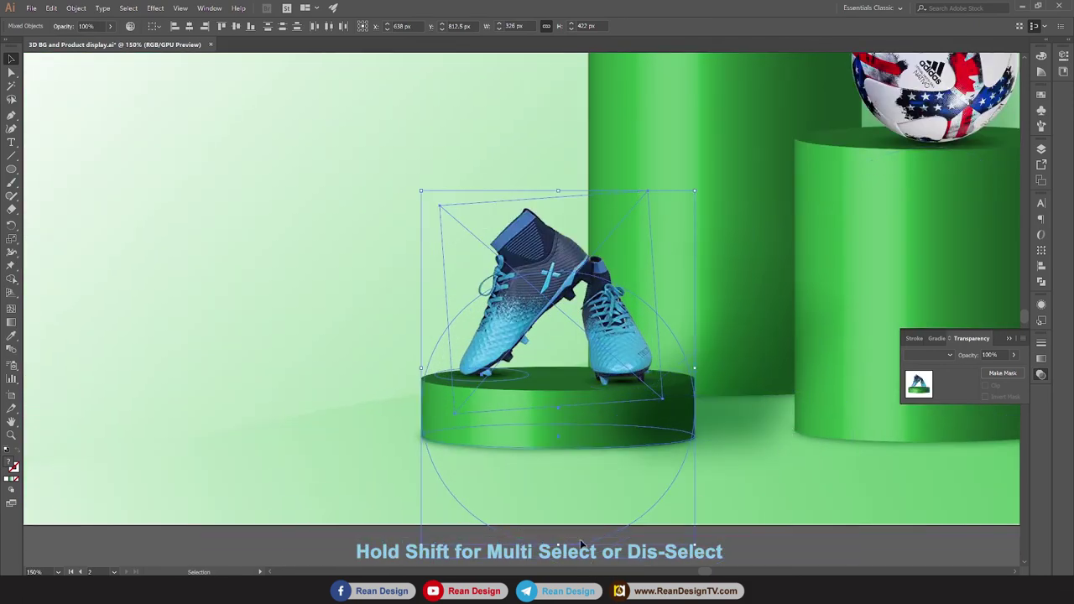
Arrange the shoes and podium to the front, then fit the artboard in view and deselect.
{"action": "right_click", "coordinate": [539, 400]}
{"action": "mouse_move", "coordinate": [312, 332]}
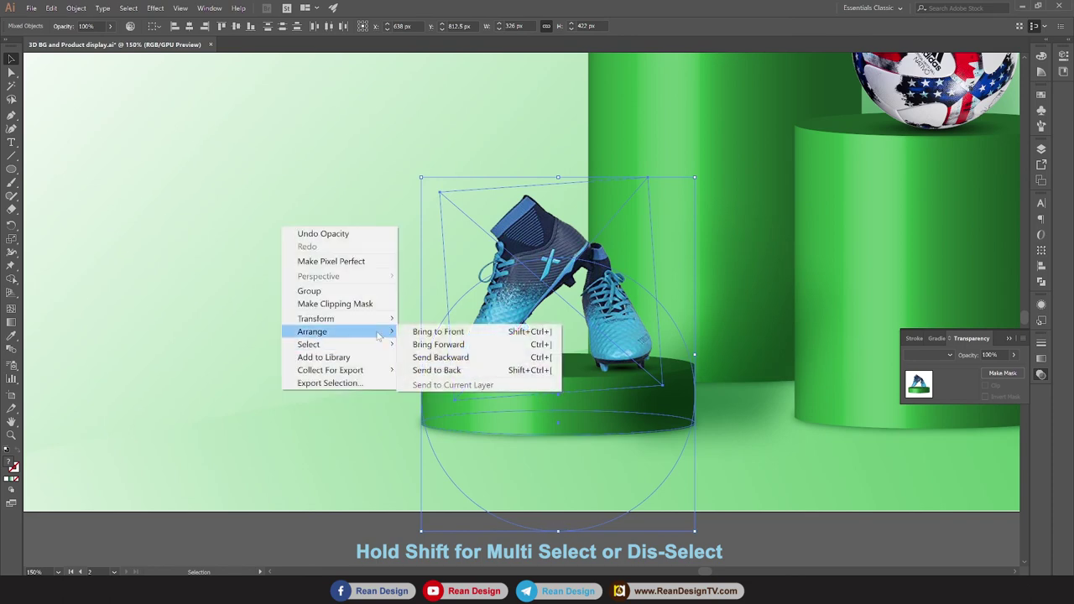
{"action": "left_click", "coordinate": [454, 333]}
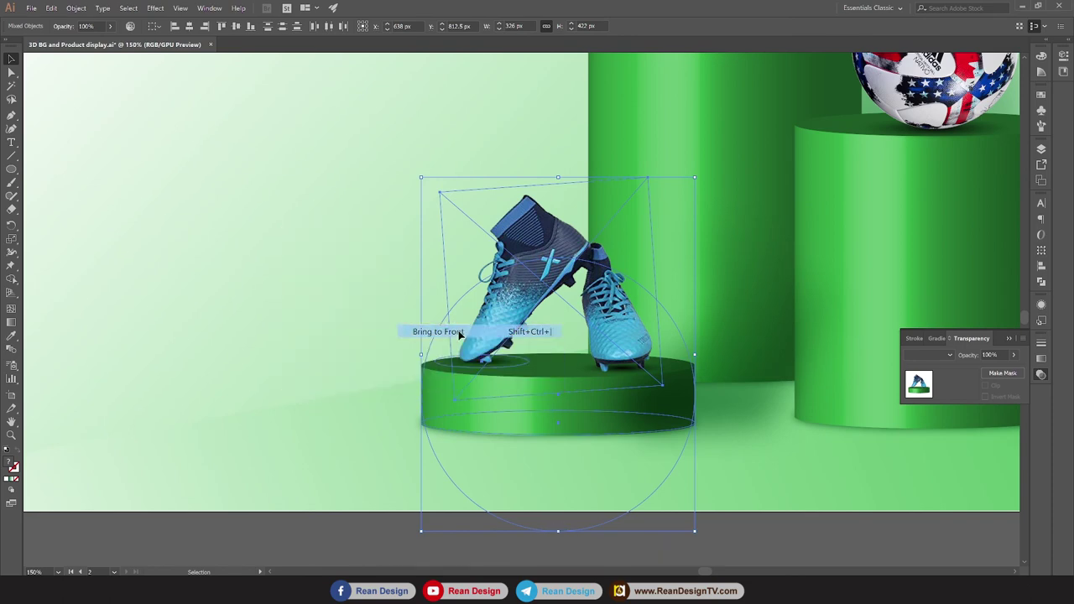
{"action": "key", "text": "ctrl+0"}
{"action": "left_click", "coordinate": [611, 526]}
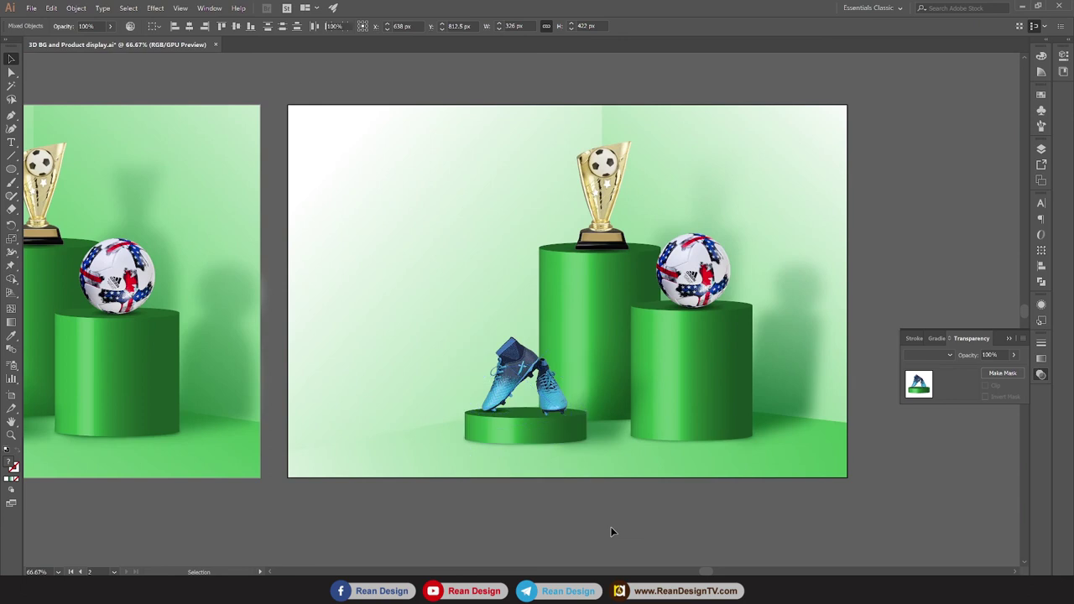
Close the transparency settings and bring both artboards into view.
{"action": "left_click_drag", "start_coordinate": [538, 533], "coordinate": [649, 508]}
{"action": "scroll", "coordinate": [650, 508], "scroll_direction": "down", "scroll_amount": 1}
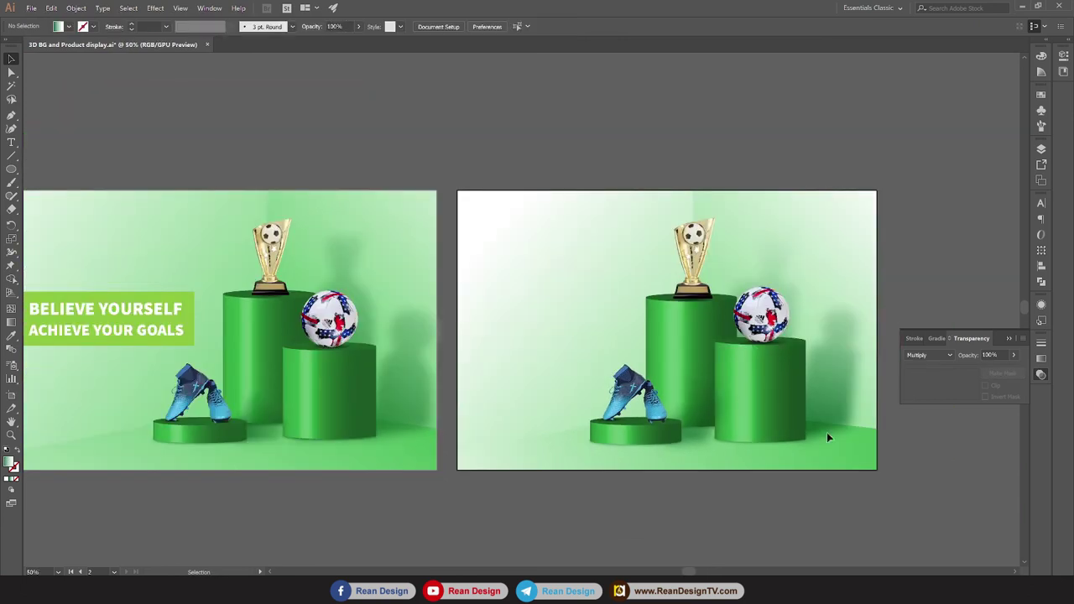
{"action": "left_click", "coordinate": [1006, 341]}
{"action": "mouse_move", "coordinate": [479, 531]}
{"action": "left_mouse_down"}
{"action": "mouse_move", "coordinate": [575, 511]}
{"action": "mouse_move", "coordinate": [549, 514]}
{"action": "left_mouse_up"}
{"action": "scroll", "coordinate": [558, 523], "scroll_direction": "down", "scroll_amount": 1}
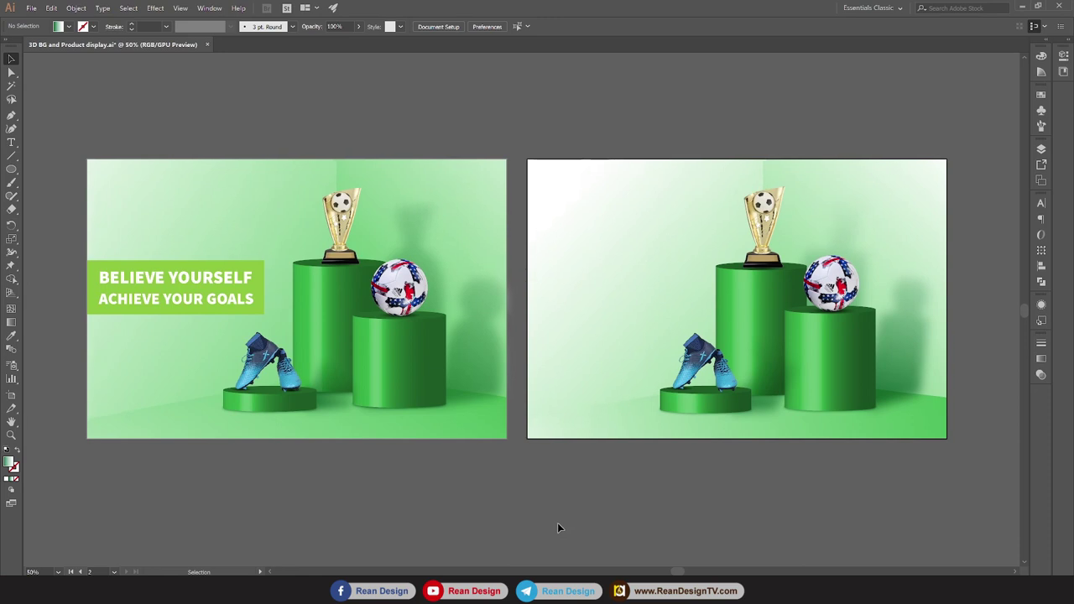
Draw a 611 × 196 px rectangle on the right artboard's left edge.
{"action": "left_click", "coordinate": [13, 169]}
{"action": "left_click_drag", "start_coordinate": [6, 172], "coordinate": [50, 172]}
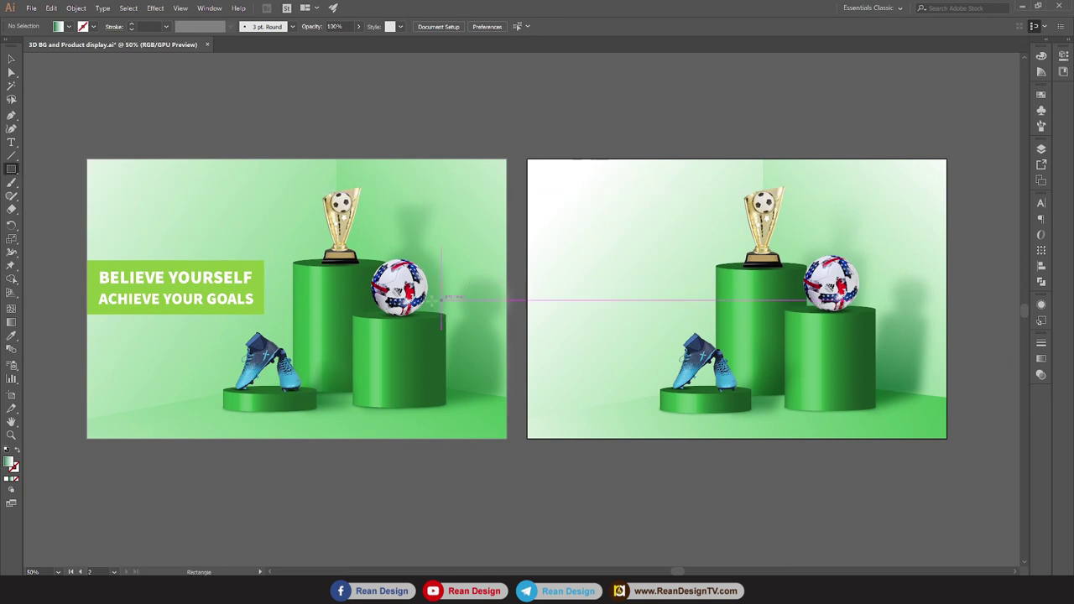
{"action": "mouse_move", "coordinate": [527, 260]}
{"action": "left_mouse_down"}
{"action": "mouse_move", "coordinate": [676, 318]}
{"action": "mouse_move", "coordinate": [697, 315]}
{"action": "left_mouse_up"}
Fill the new rectangle with a light green swatch and clear the selection.
{"action": "key", "text": "v"}
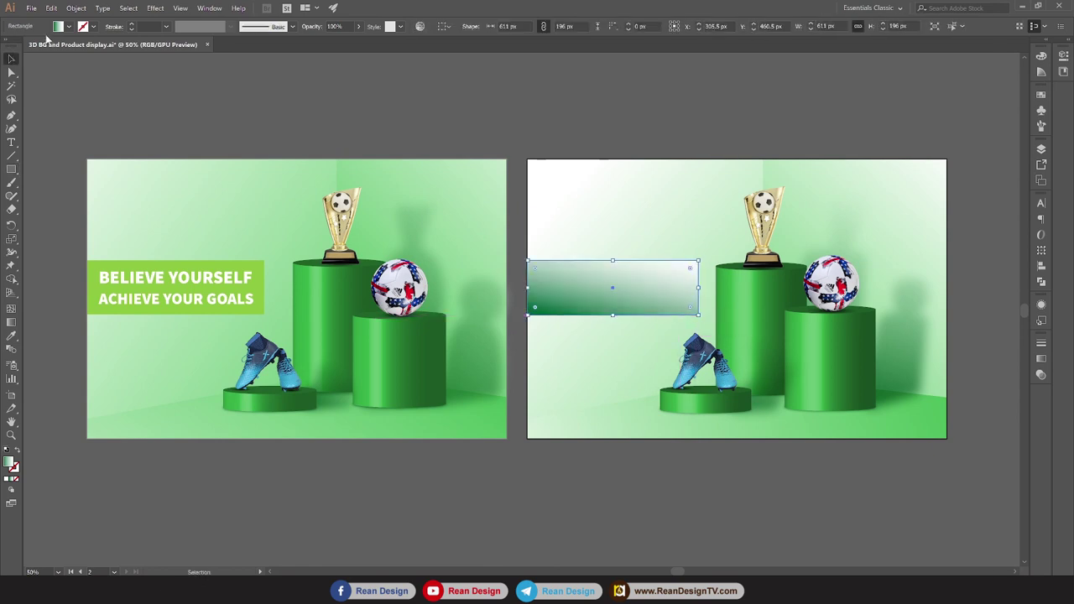
{"action": "left_click", "coordinate": [68, 26]}
{"action": "left_click", "coordinate": [30, 53]}
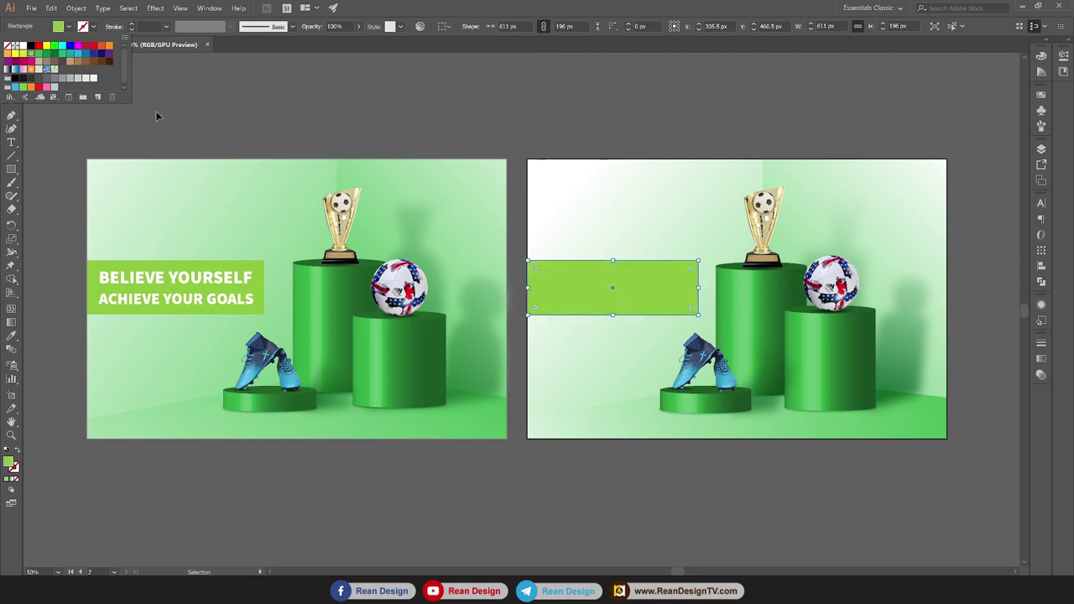
{"action": "key", "text": "Escape"}
{"action": "left_click", "coordinate": [294, 126]}
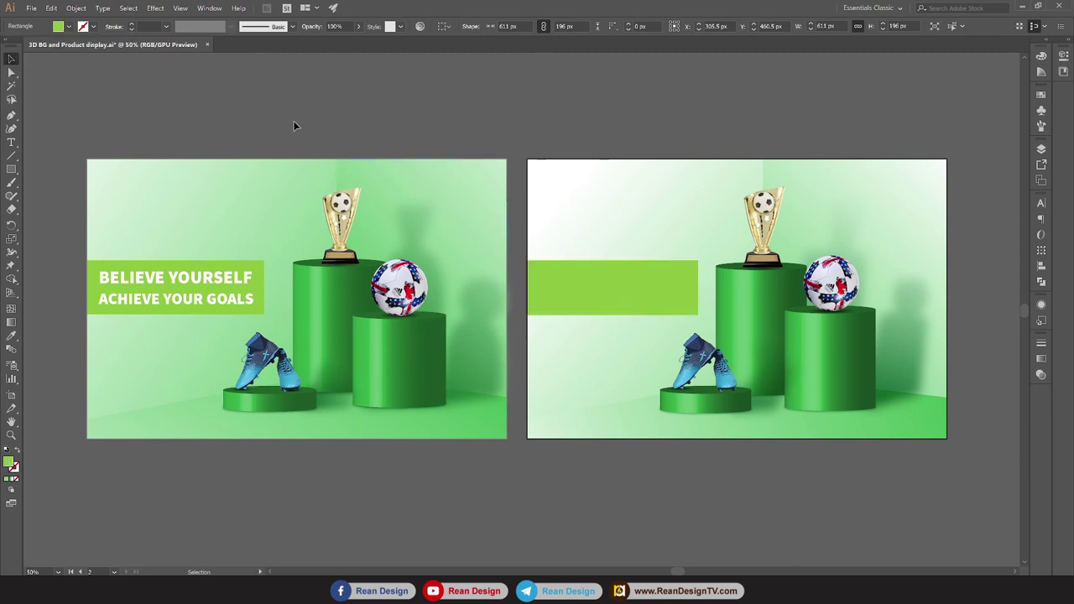
{"action": "left_click", "coordinate": [194, 283]}
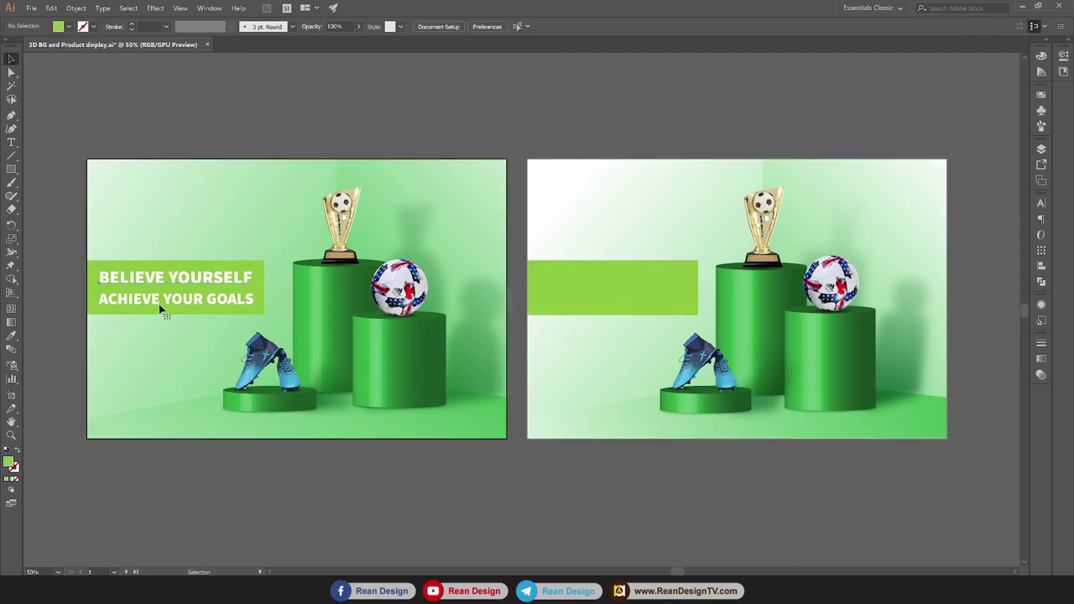
Alt-drag a copy of the 'BELIEVE YOURSELF ACHIEVE YOUR GOALS' text onto the bar and bring it to front.
{"action": "left_click", "coordinate": [178, 304]}
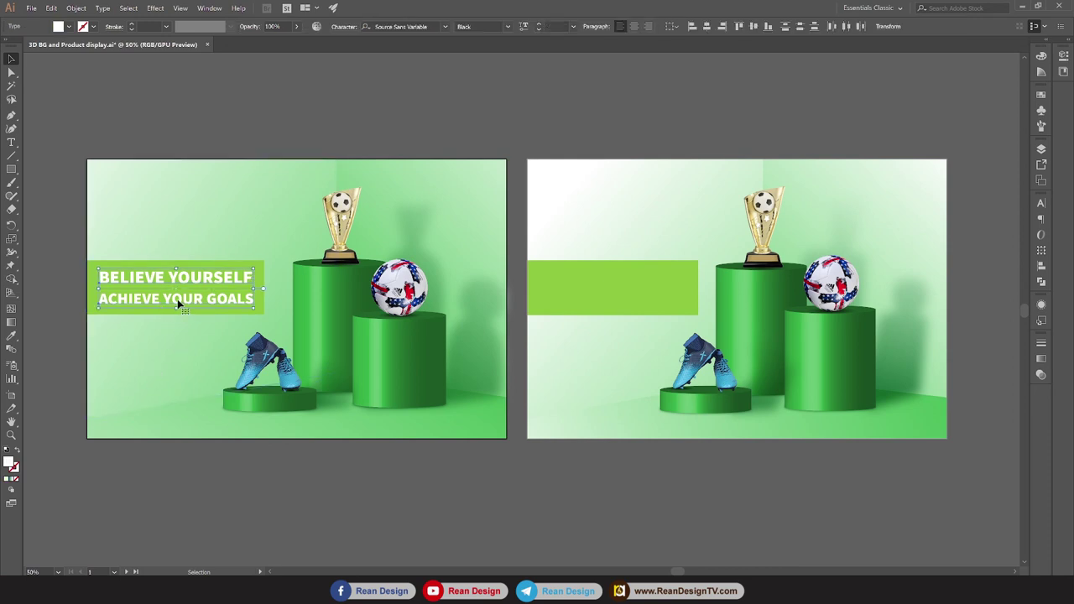
{"action": "left_click_drag", "start_coordinate": [178, 304], "coordinate": [614, 297]}
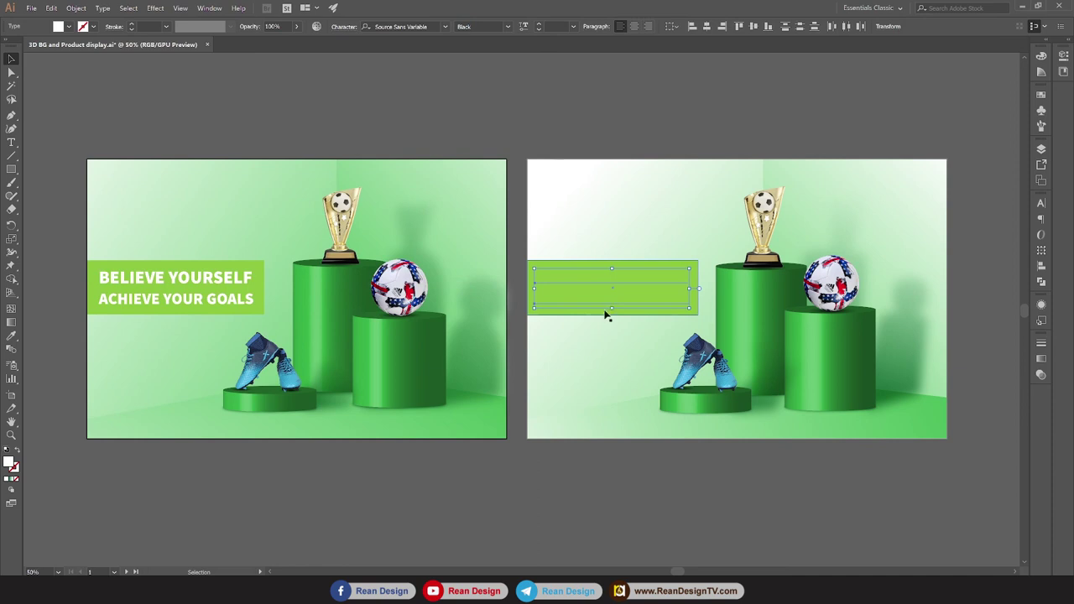
{"action": "right_click", "coordinate": [608, 311]}
{"action": "mouse_move", "coordinate": [347, 336]}
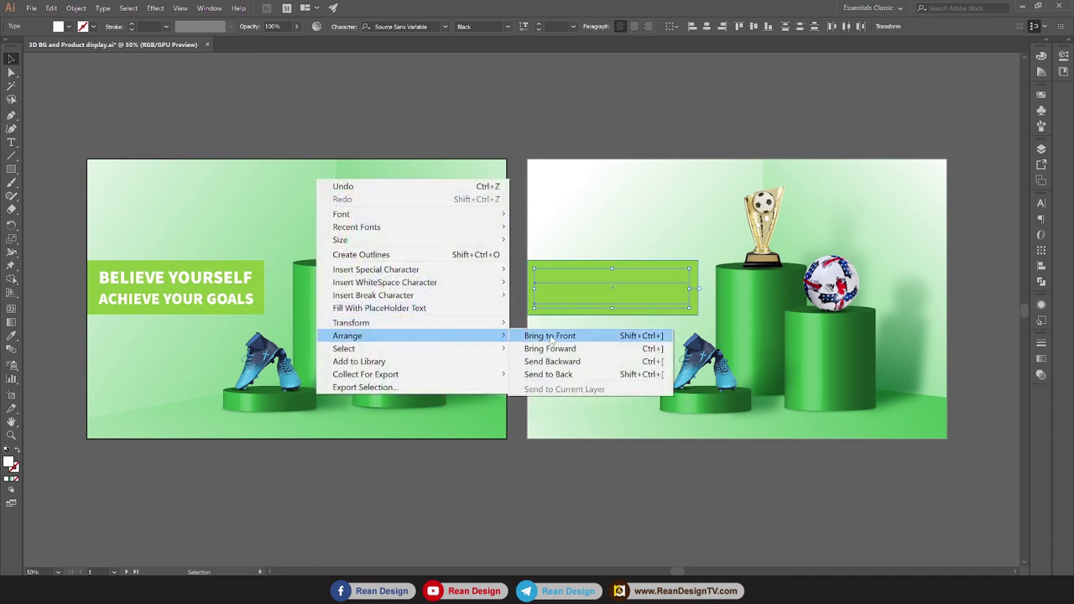
{"action": "left_click", "coordinate": [551, 339]}
{"action": "left_click", "coordinate": [611, 514]}
{"action": "scroll", "coordinate": [613, 497], "scroll_direction": "down", "scroll_amount": 1}
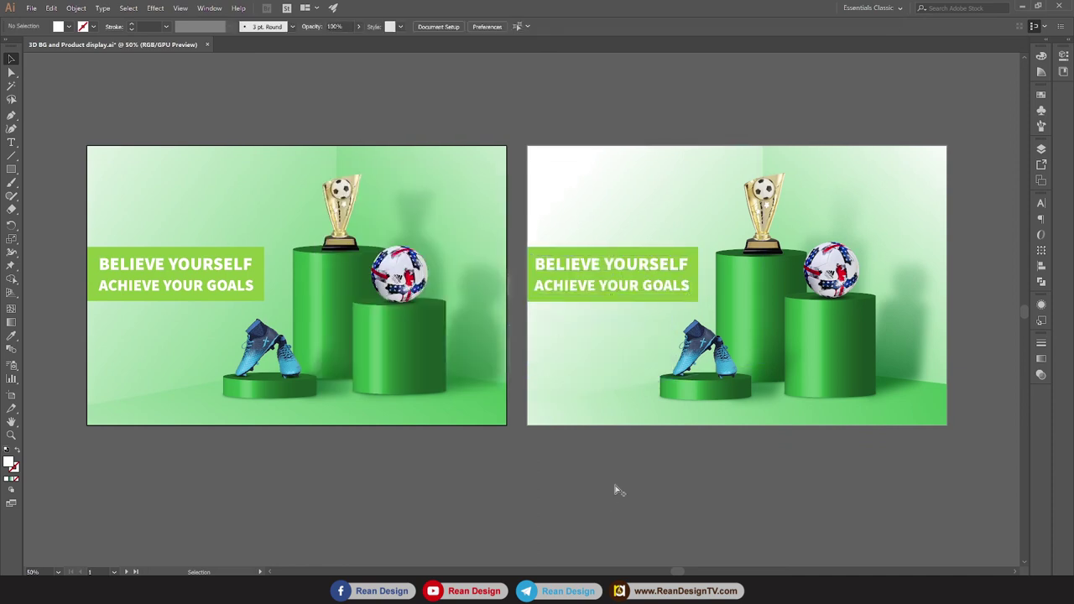
{"action": "scroll", "coordinate": [615, 491], "scroll_direction": "down", "scroll_amount": 1}
{"action": "scroll", "coordinate": [544, 464], "scroll_direction": "up", "scroll_amount": 1}
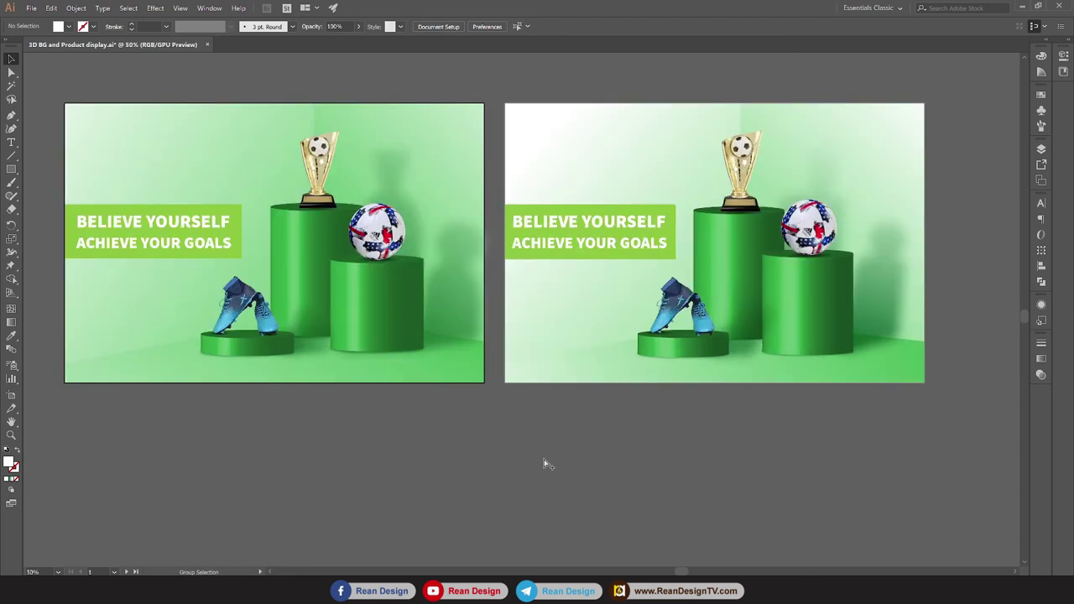
{"action": "left_click_drag", "start_coordinate": [545, 462], "coordinate": [567, 483]}
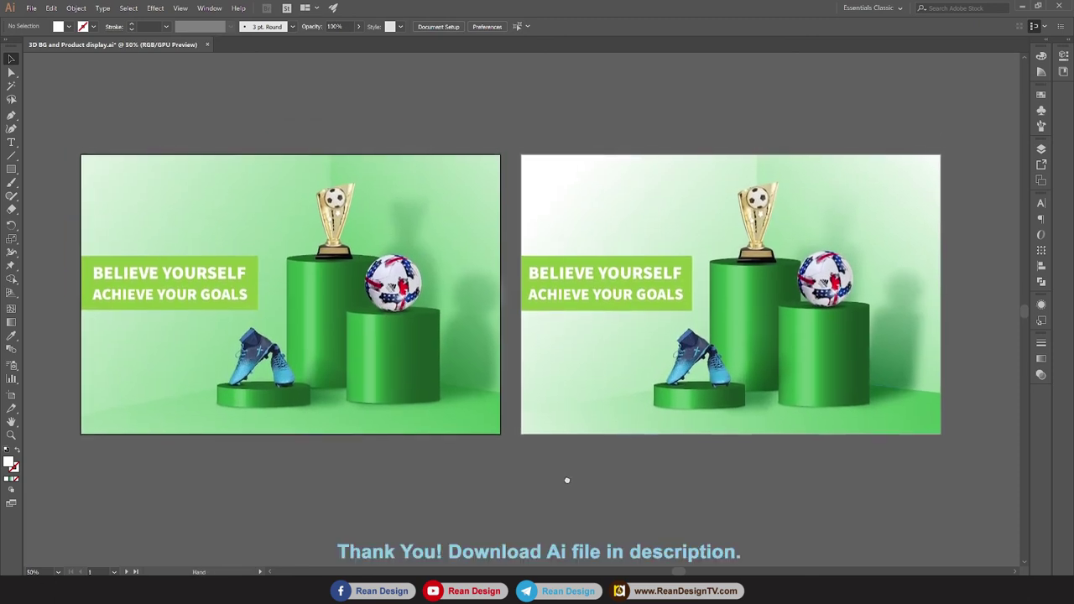